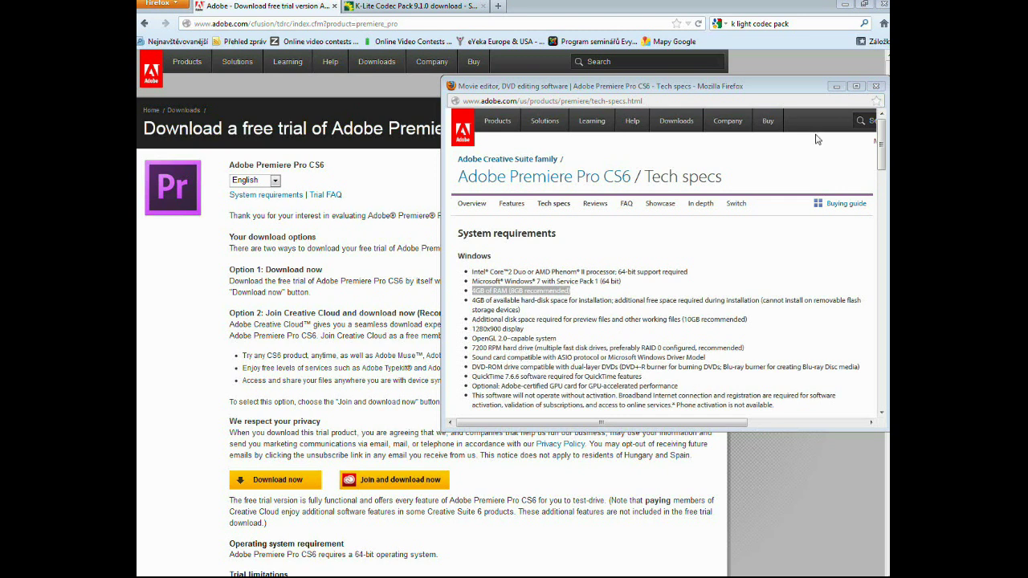
Reposition the tech specs window and highlight the System requirements heading.
drag(756, 87, 738, 83)
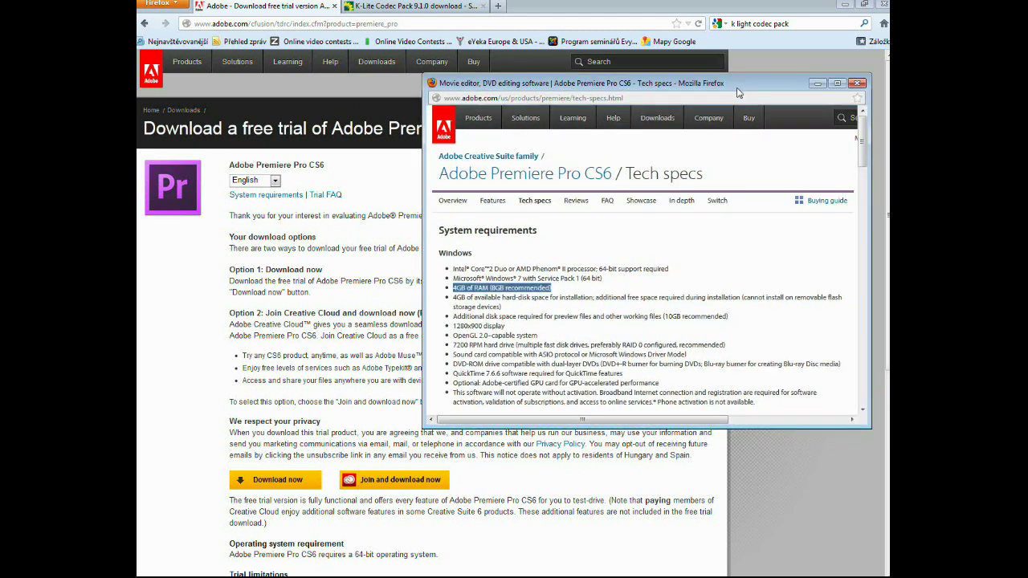
mouse_move(736, 112)
drag(438, 230, 530, 231)
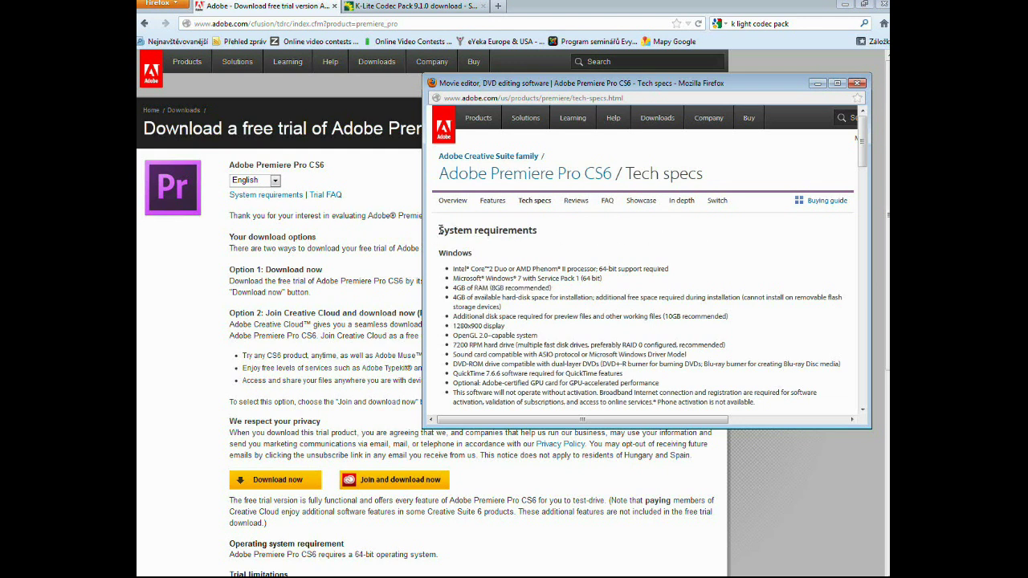
click(541, 230)
Highlight the Windows 7 Service Pack 1 and 4GB RAM requirements, then move the window down-left.
drag(452, 278, 620, 283)
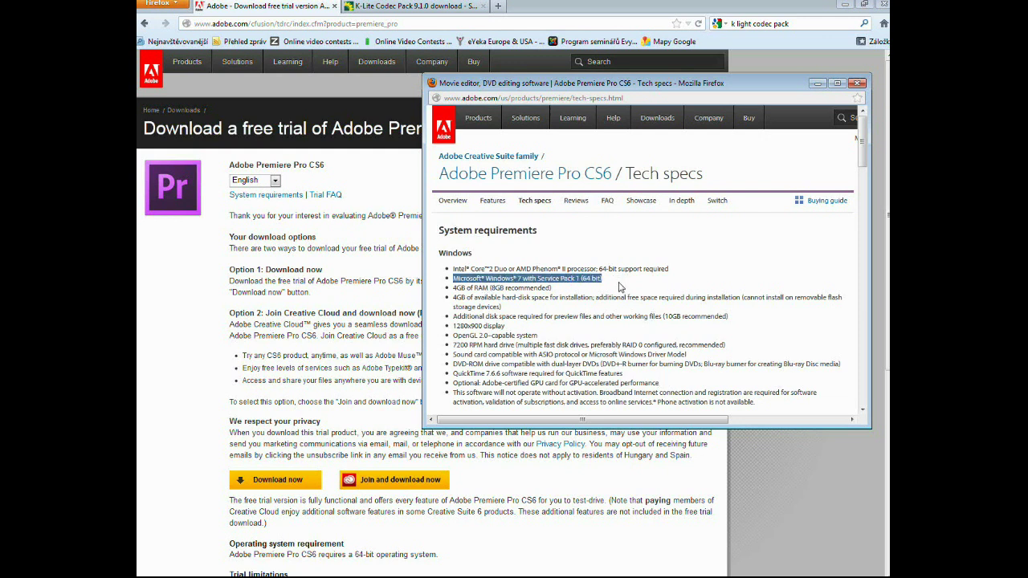
click(612, 284)
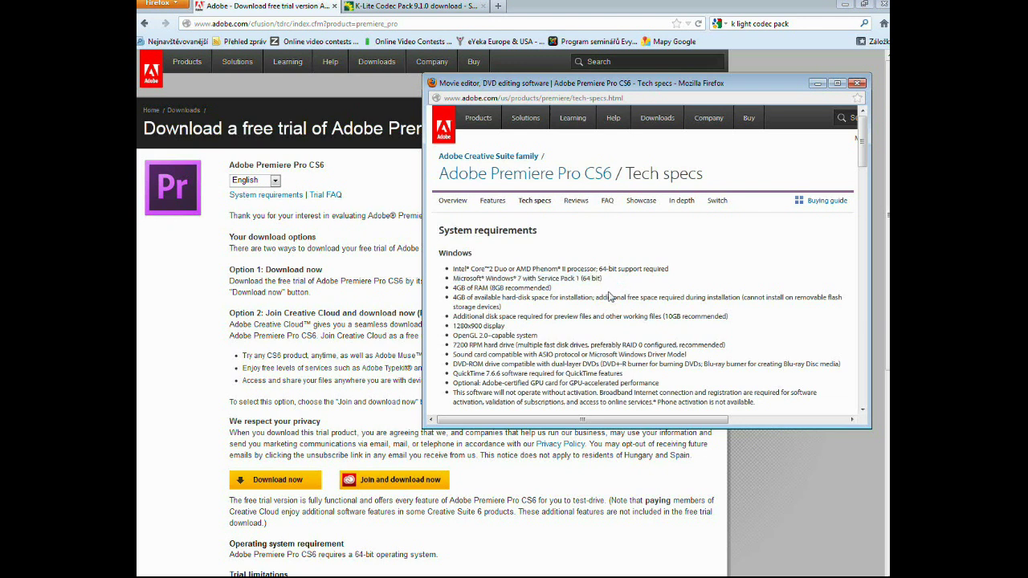
drag(522, 279, 489, 279)
drag(616, 83, 558, 155)
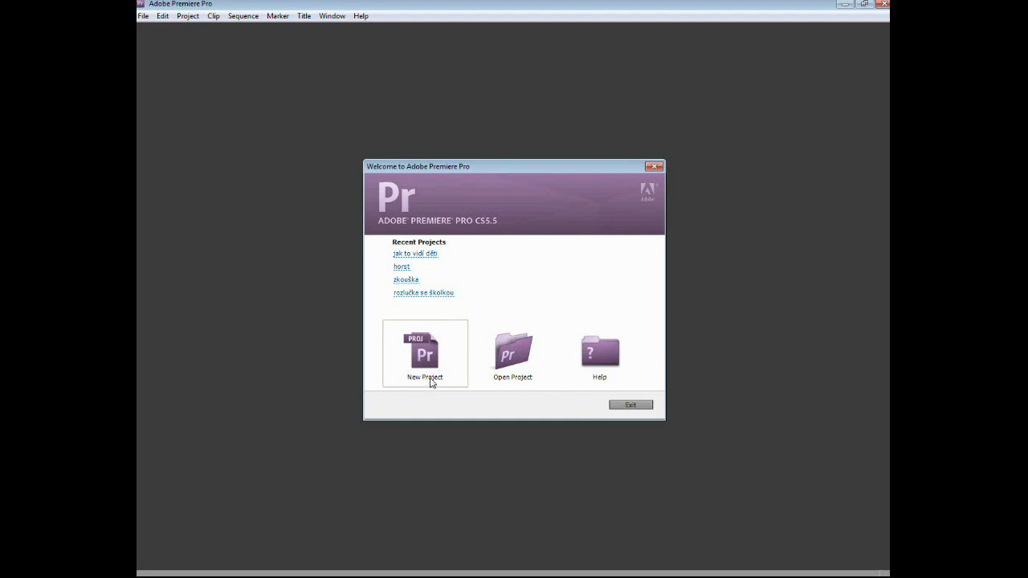
Start a new project named prezentace and view its scratch disk locations.
click(426, 368)
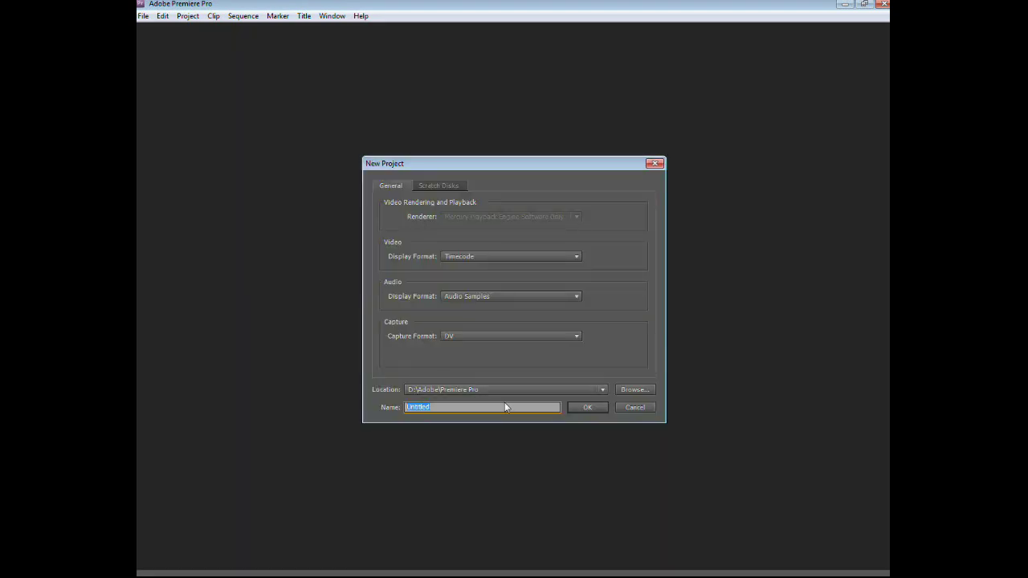
text(prezent)
text(ace)
click(458, 186)
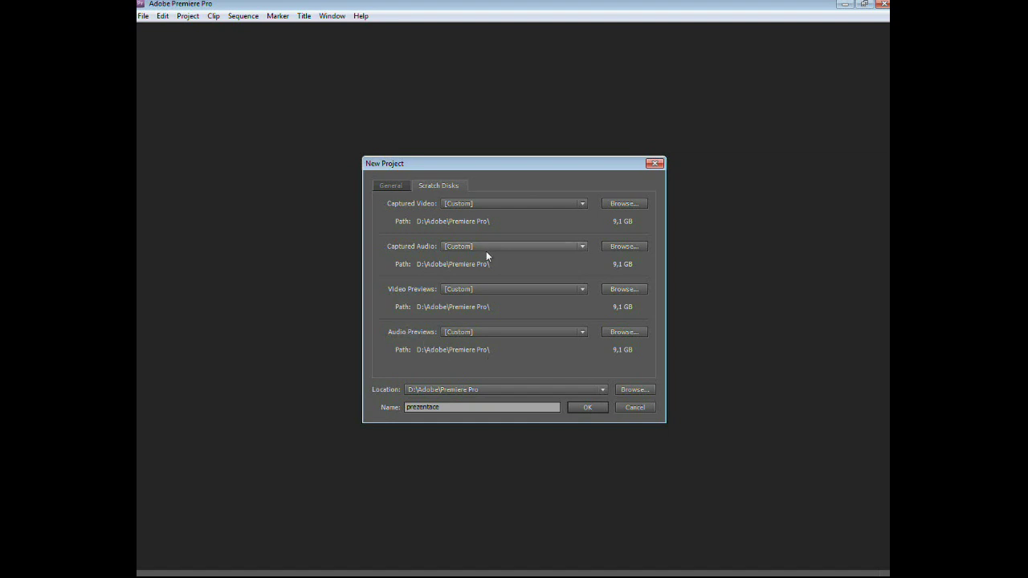
Recheck the General and Scratch Disks settings, then confirm to create the prezentace project.
click(396, 187)
click(440, 186)
click(395, 191)
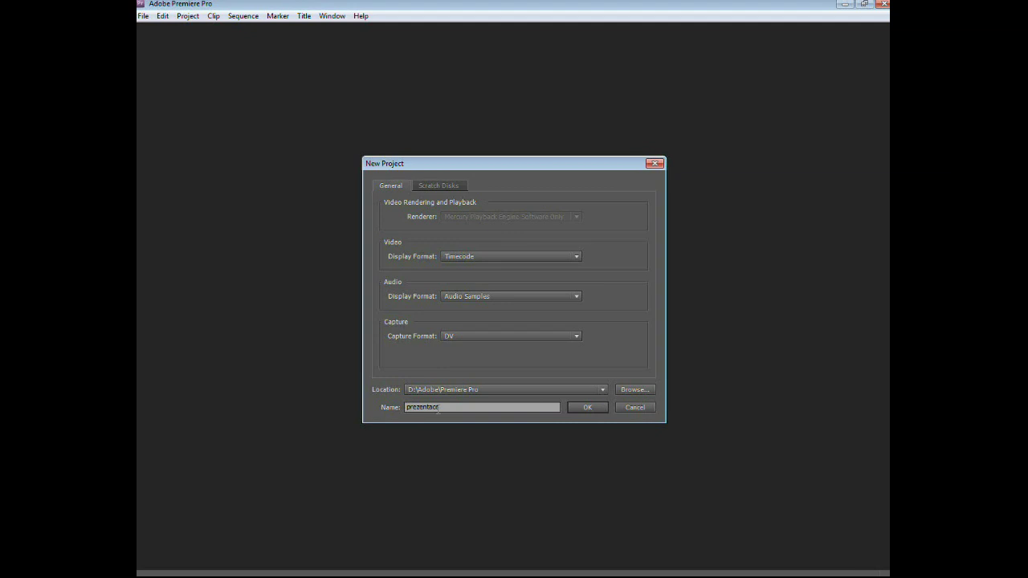
click(581, 407)
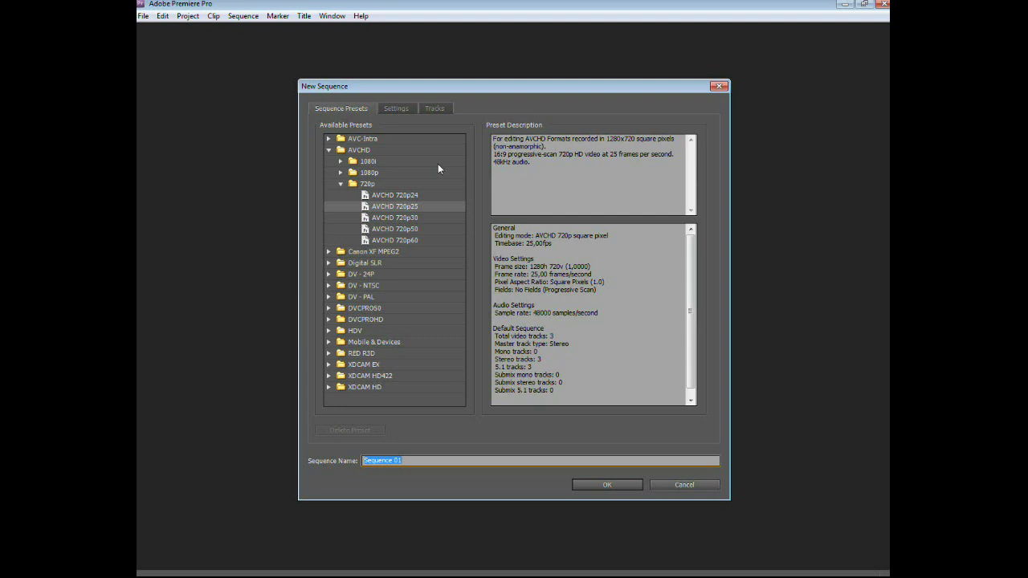
click(328, 151)
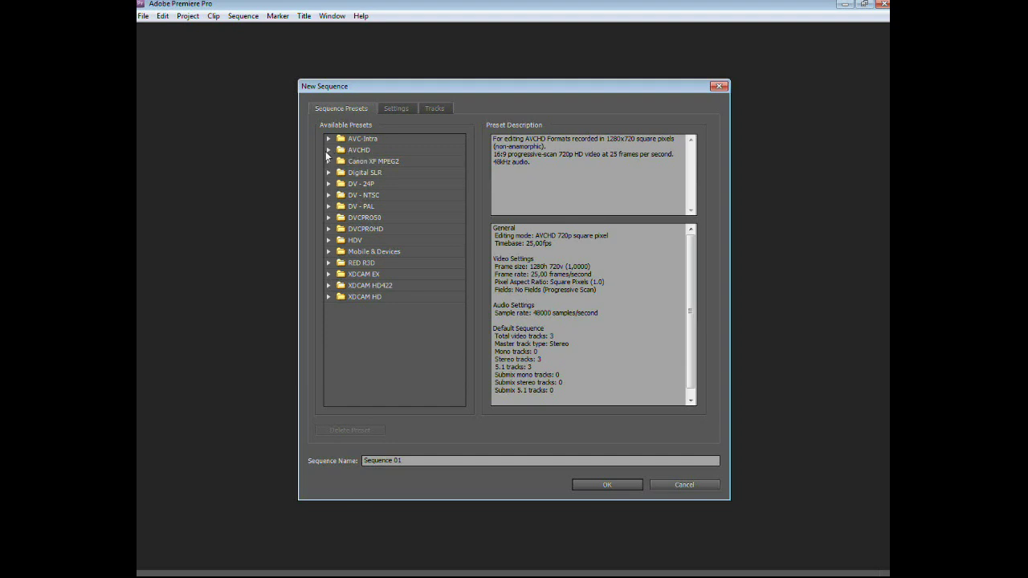
click(329, 150)
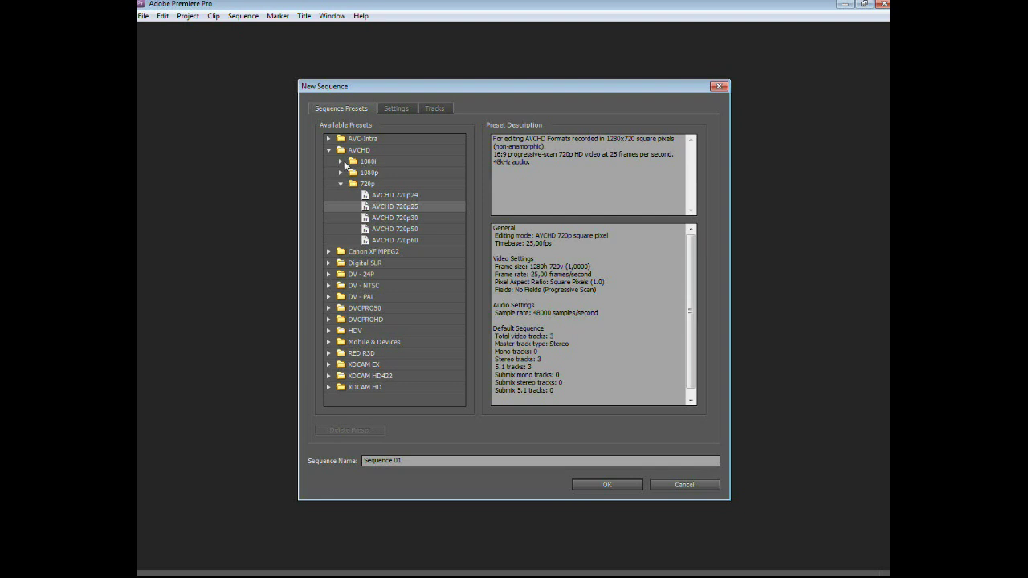
click(341, 161)
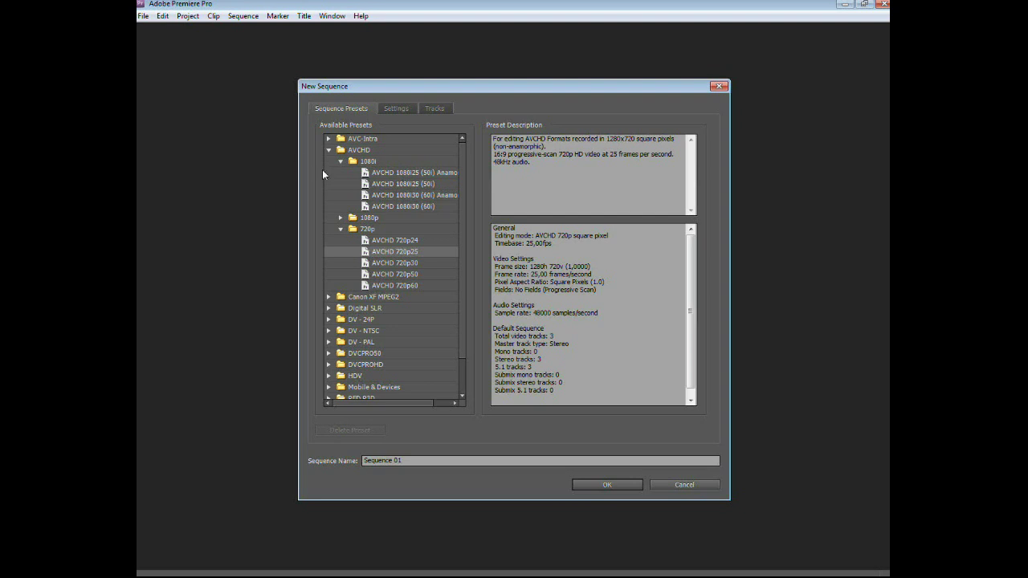
click(341, 161)
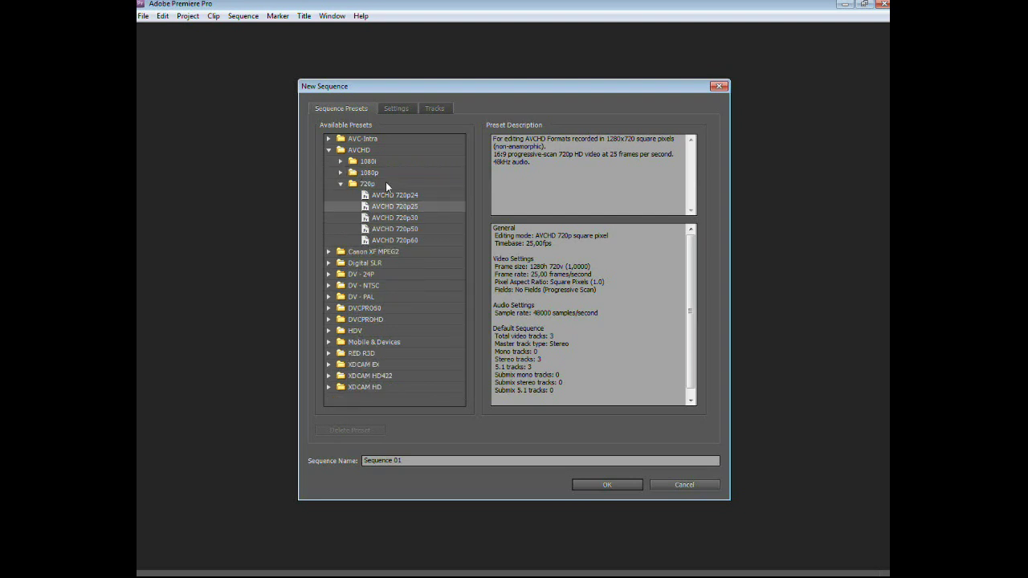
click(340, 173)
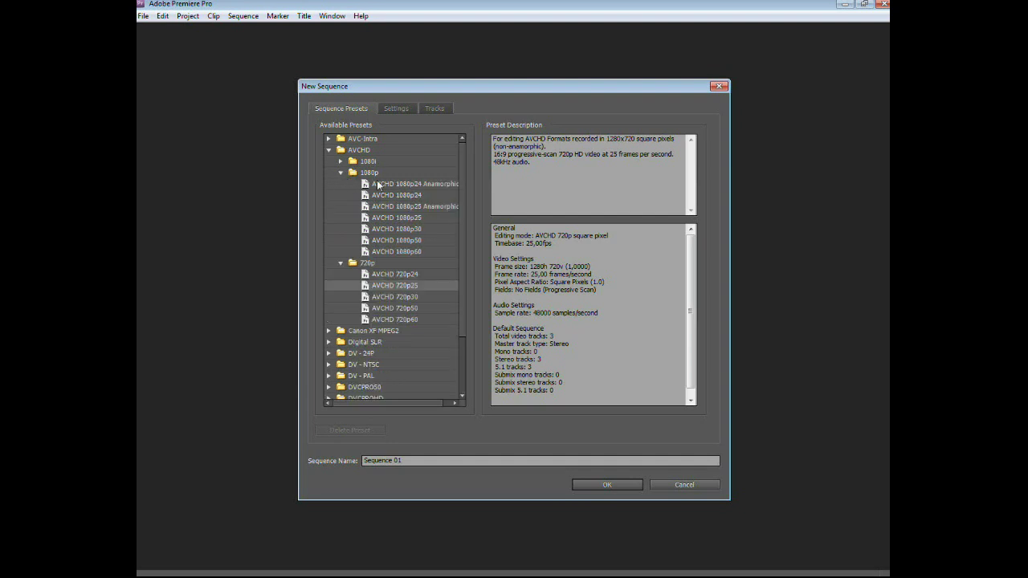
click(341, 173)
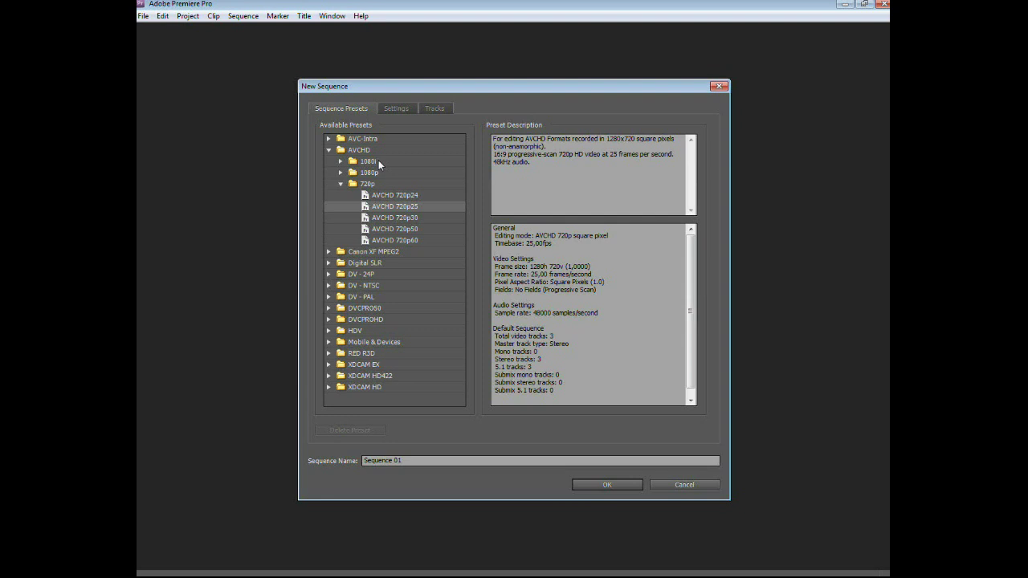
Choose the AVCHD 720p25 preset (1280x720, 25 fps) for Sequence 01.
click(462, 171)
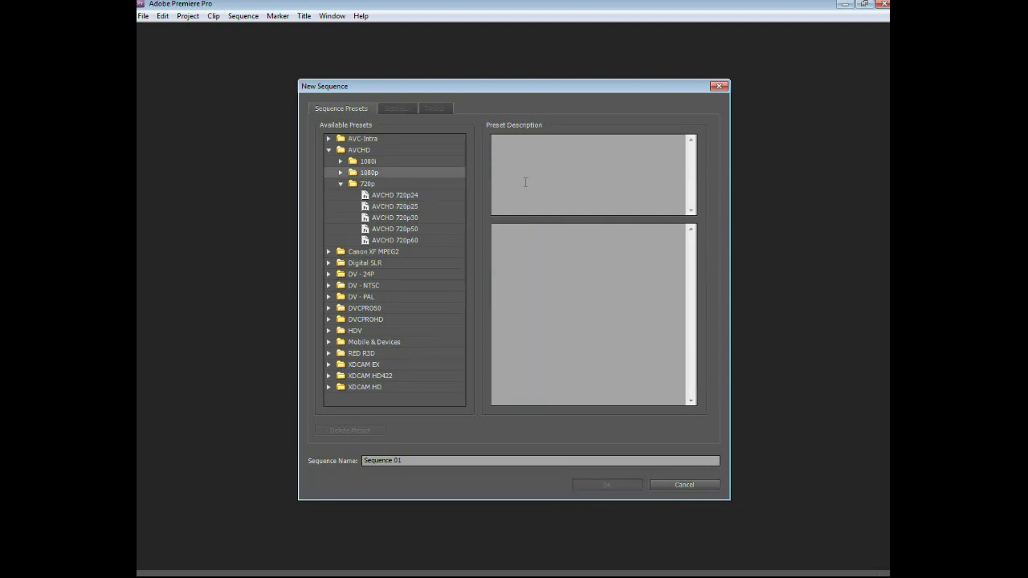
click(367, 184)
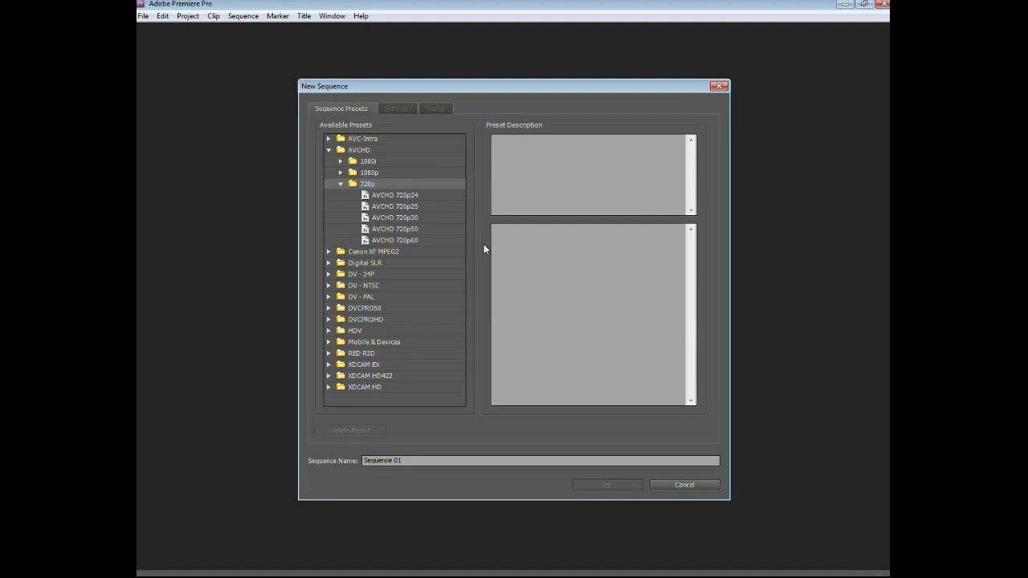
click(415, 206)
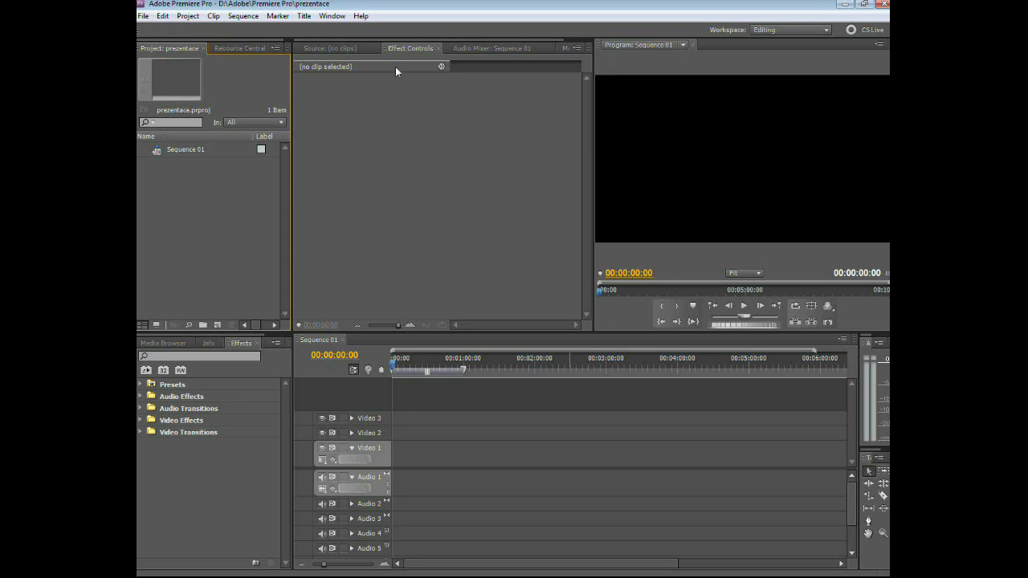
Bring the empty Source monitor forward in place of Effect Controls.
click(352, 48)
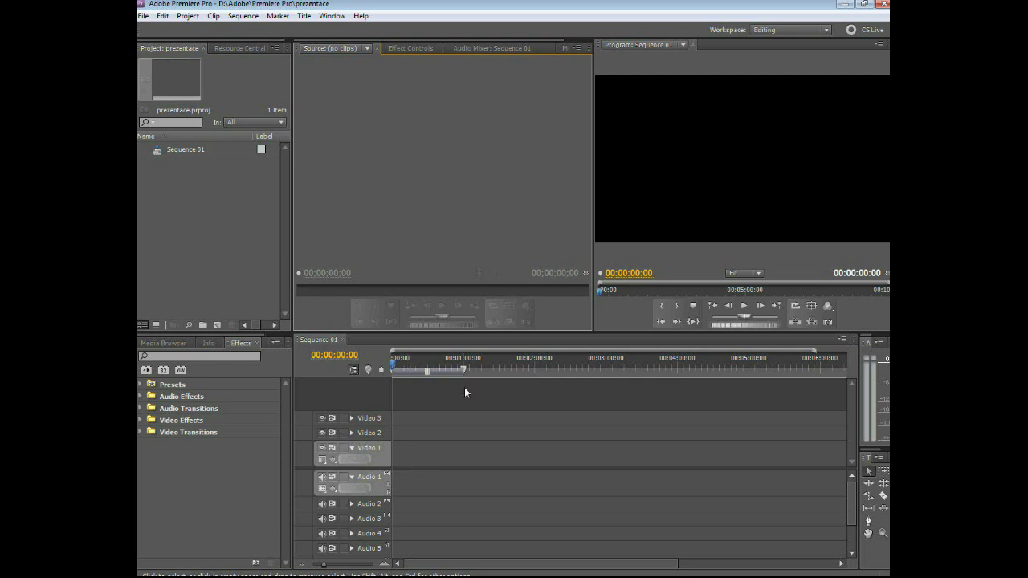
mouse_move(430, 370)
click(158, 346)
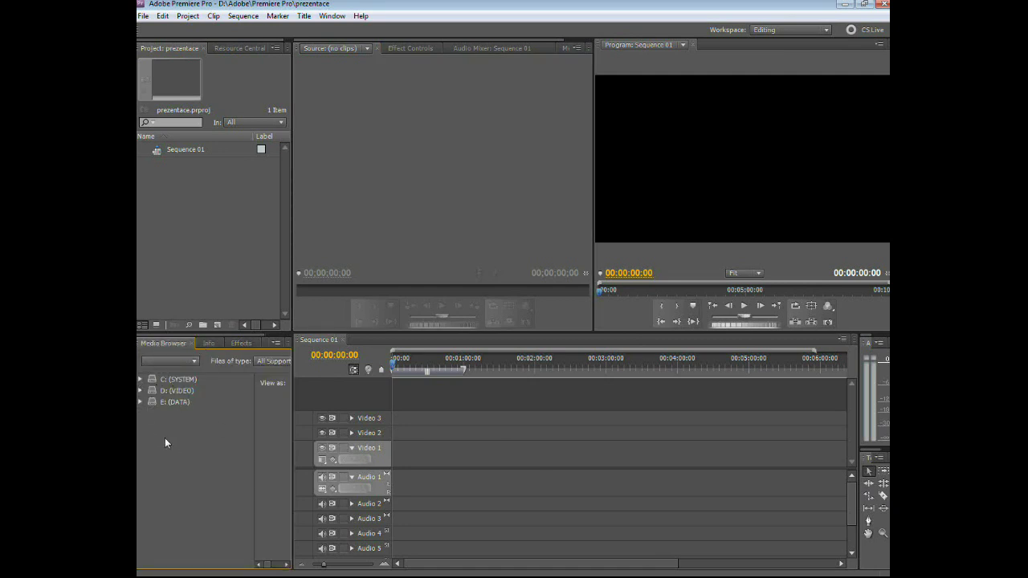
click(208, 344)
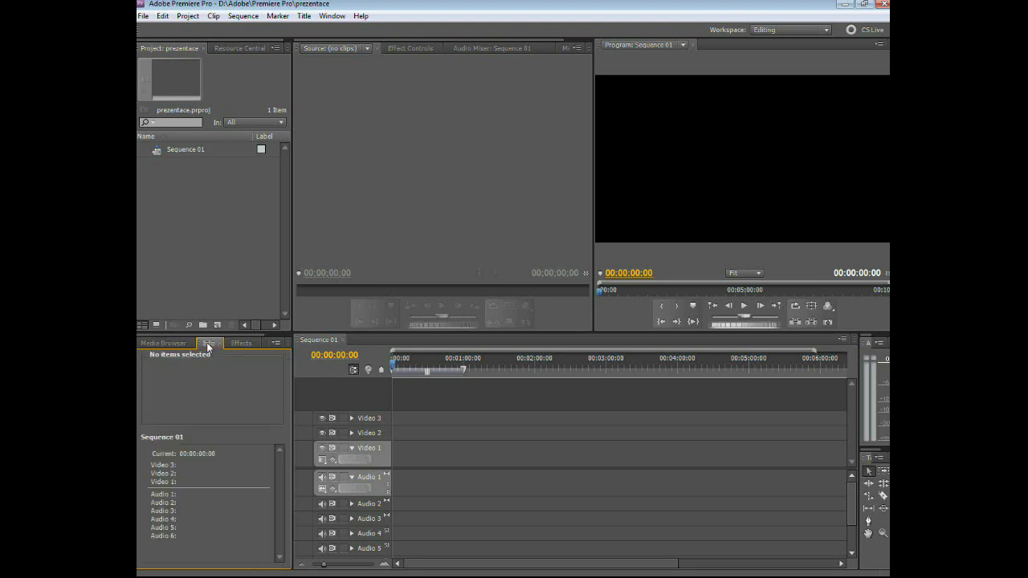
click(241, 344)
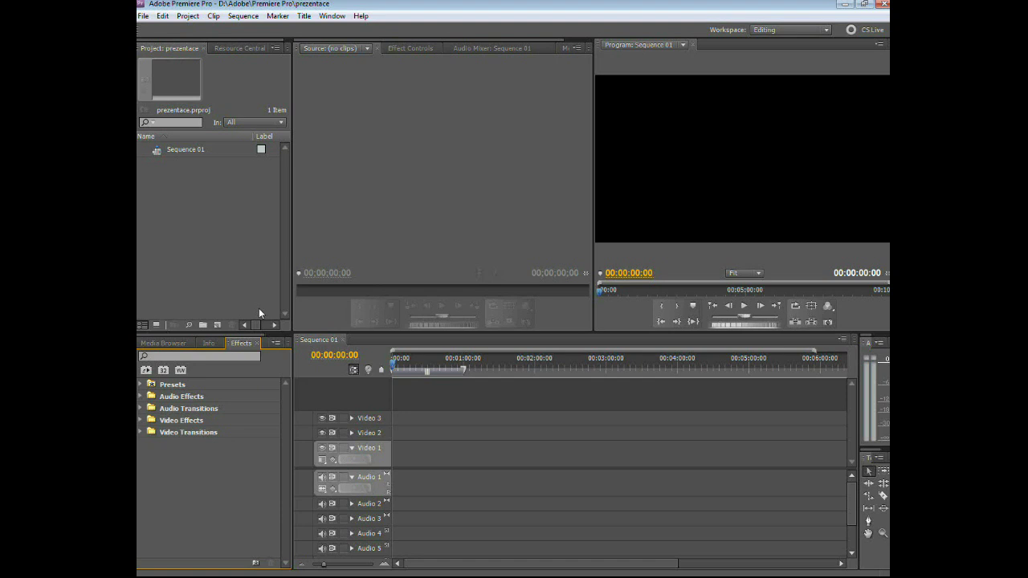
click(163, 16)
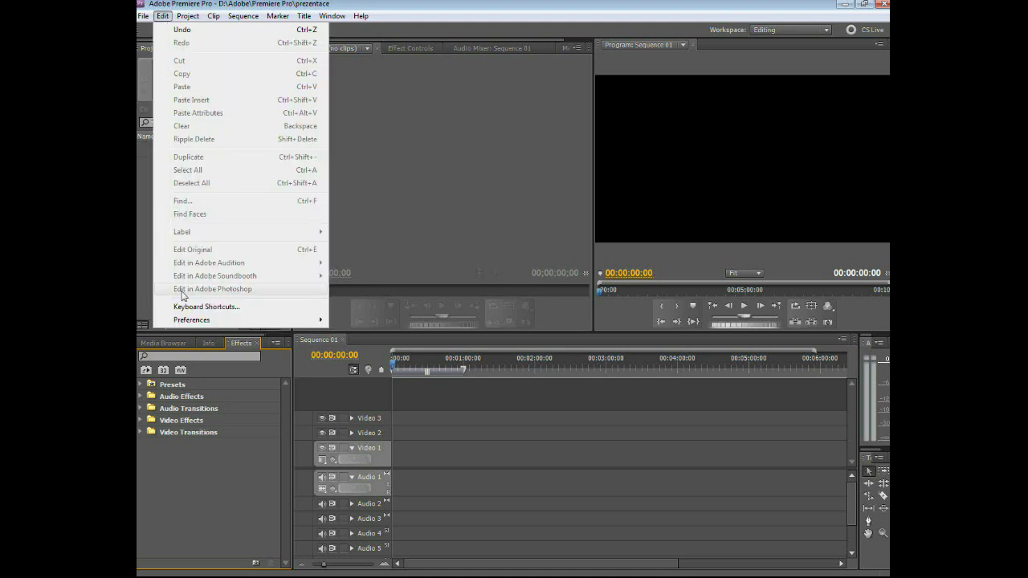
mouse_move(198, 325)
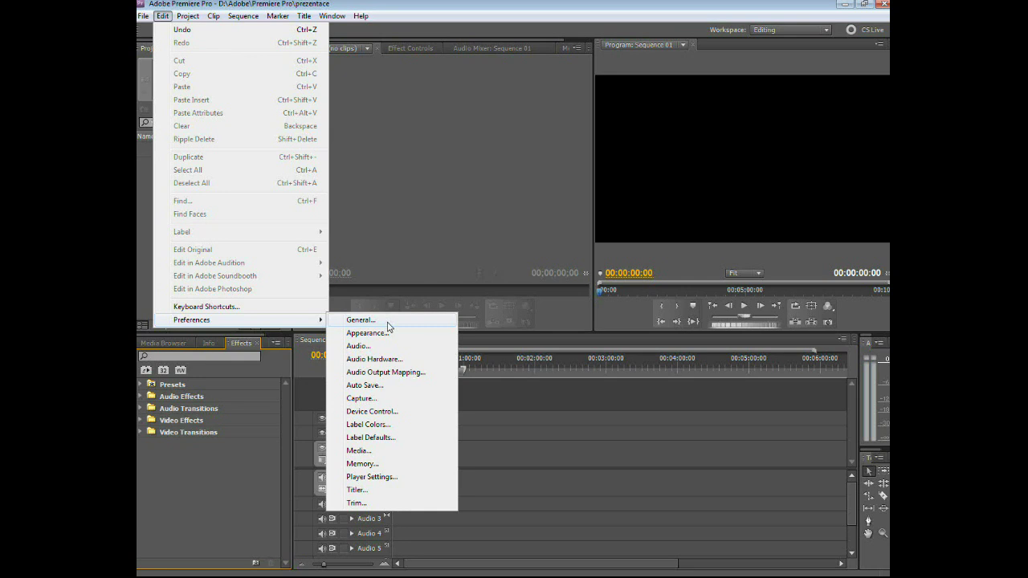
click(429, 186)
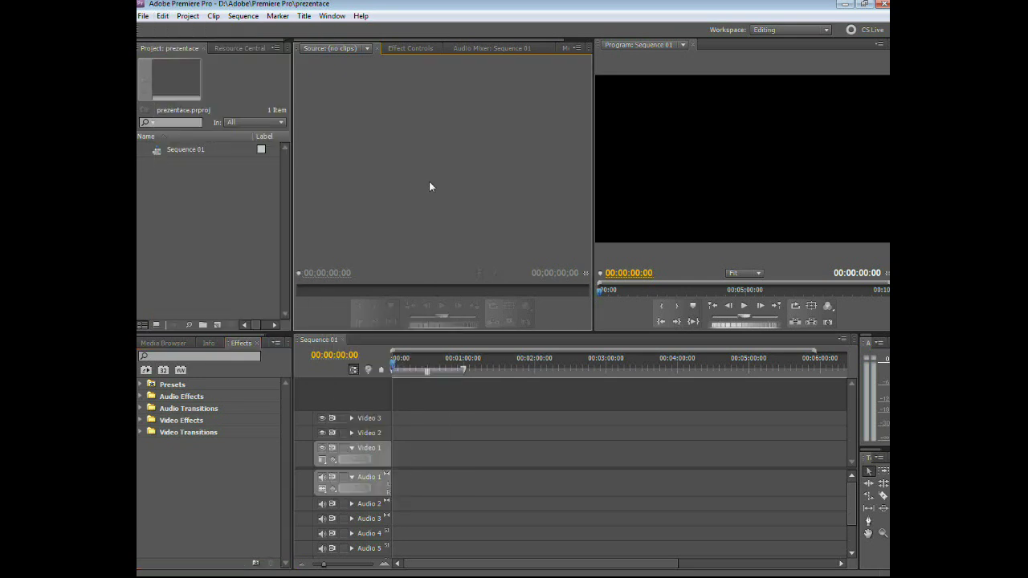
Create two new project bins named video and hudba.
right_click(184, 178)
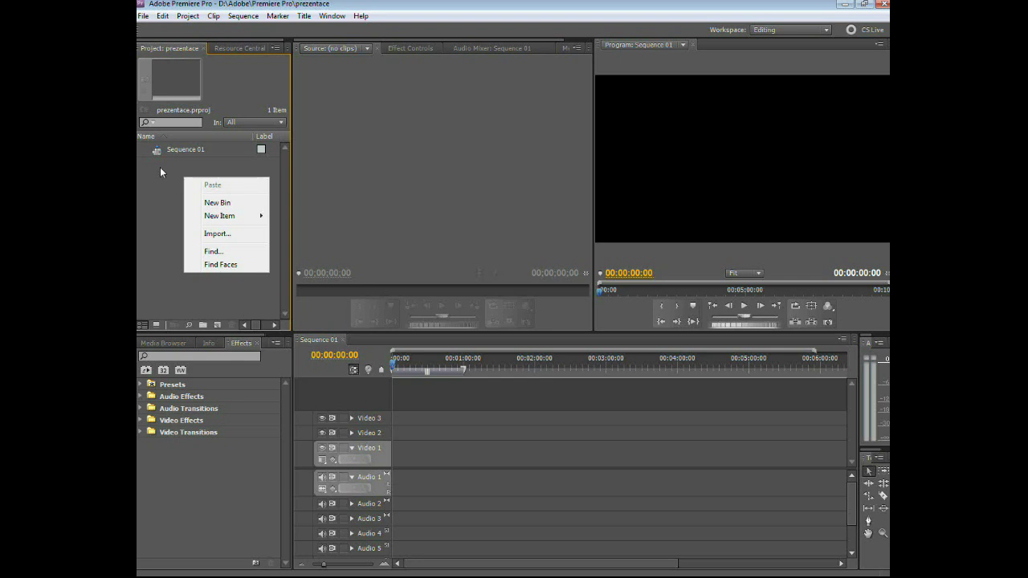
click(229, 206)
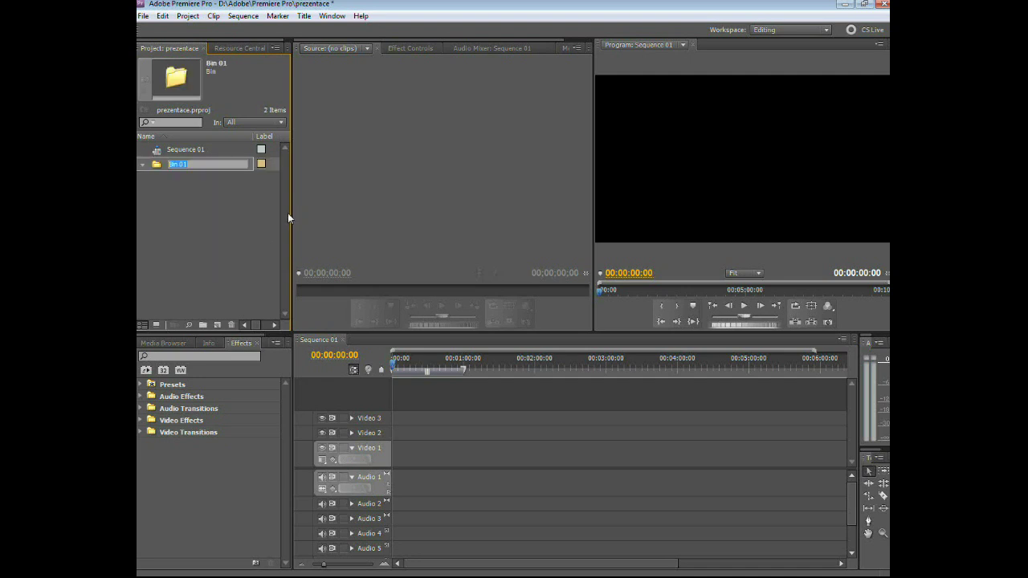
text(video)
key(Return)
click(182, 184)
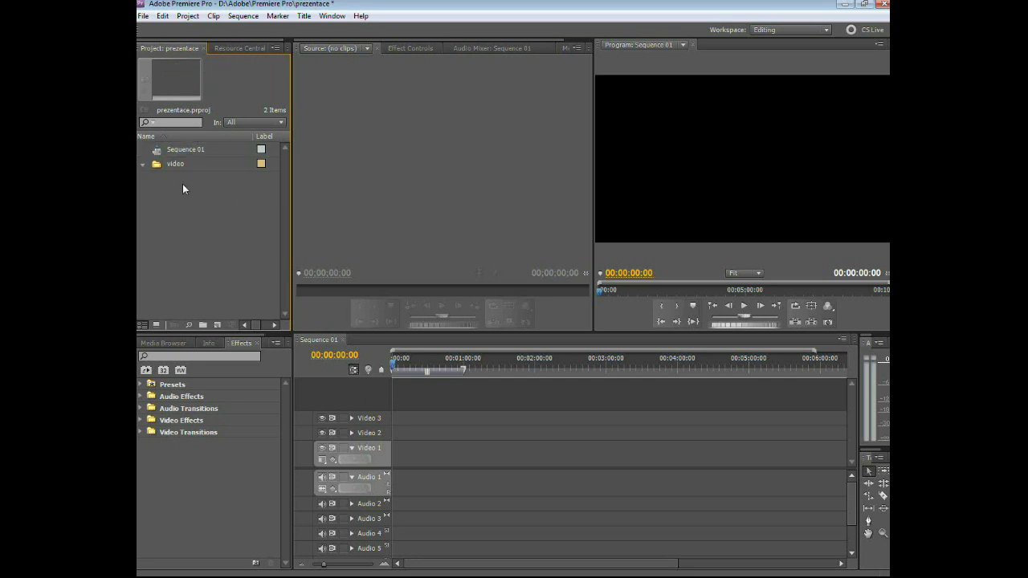
right_click(183, 184)
click(218, 210)
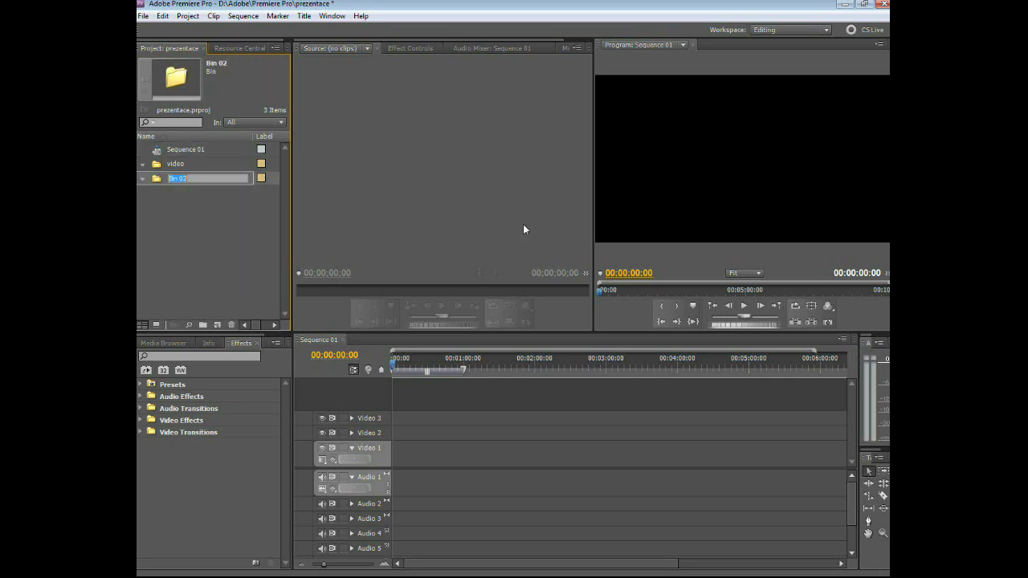
text(hudb)
text(a)
key(Return)
Add a third bin named titulky and select the video bin.
click(210, 224)
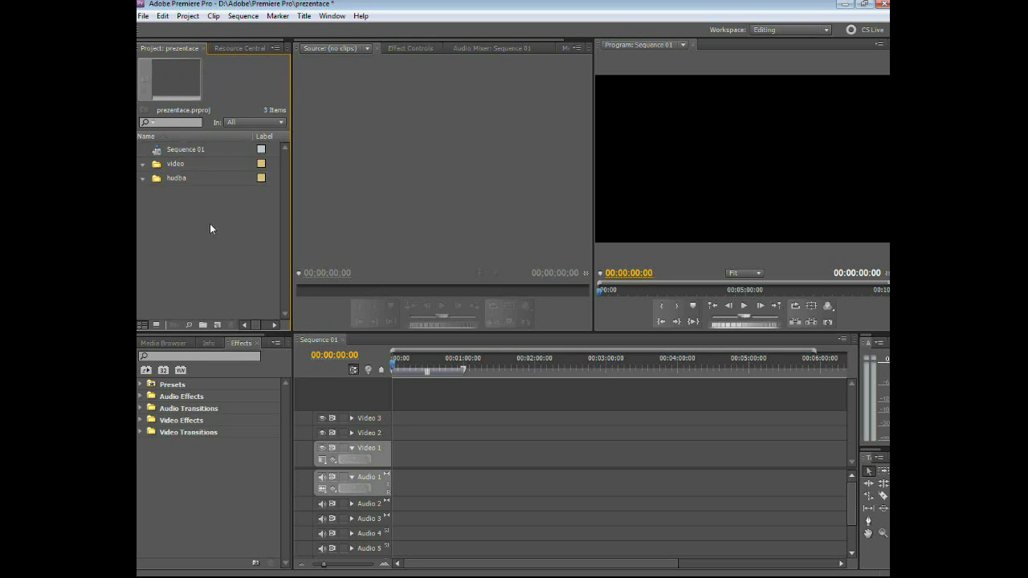
right_click(209, 223)
click(240, 249)
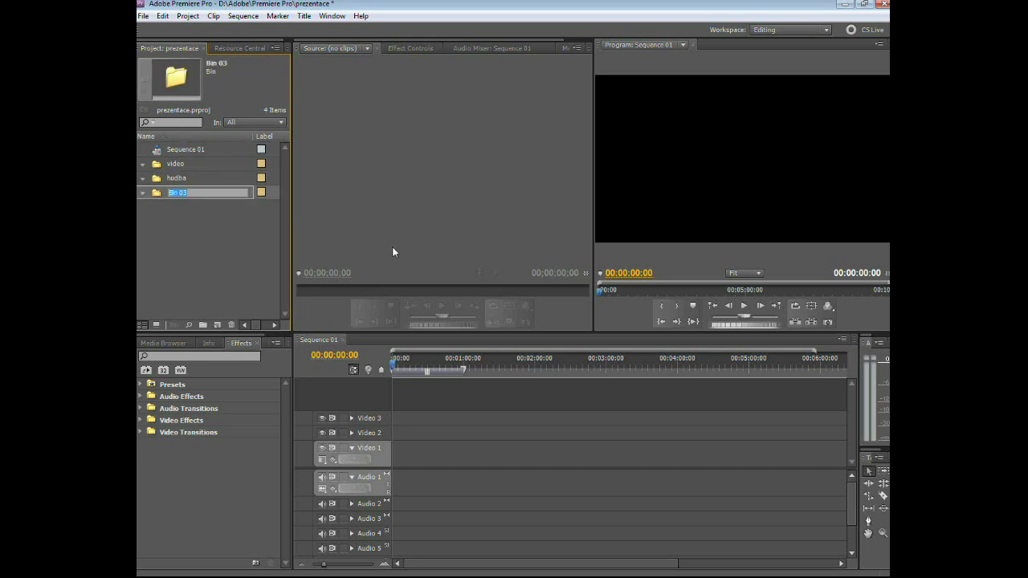
text(titulky)
key(Return)
click(155, 166)
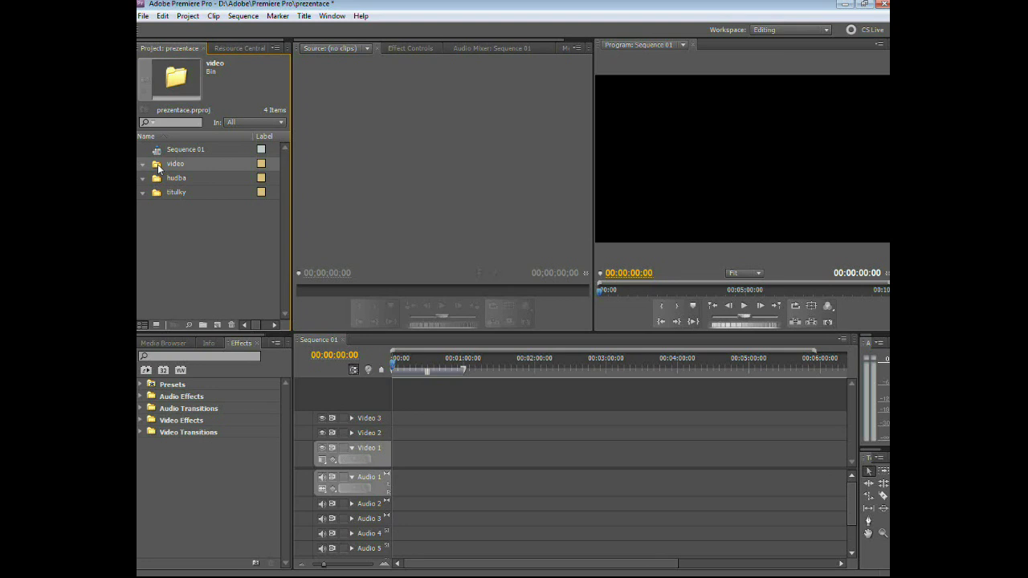
Import the 00001 video file into the video bin as 00001.m2ts.
right_click(158, 168)
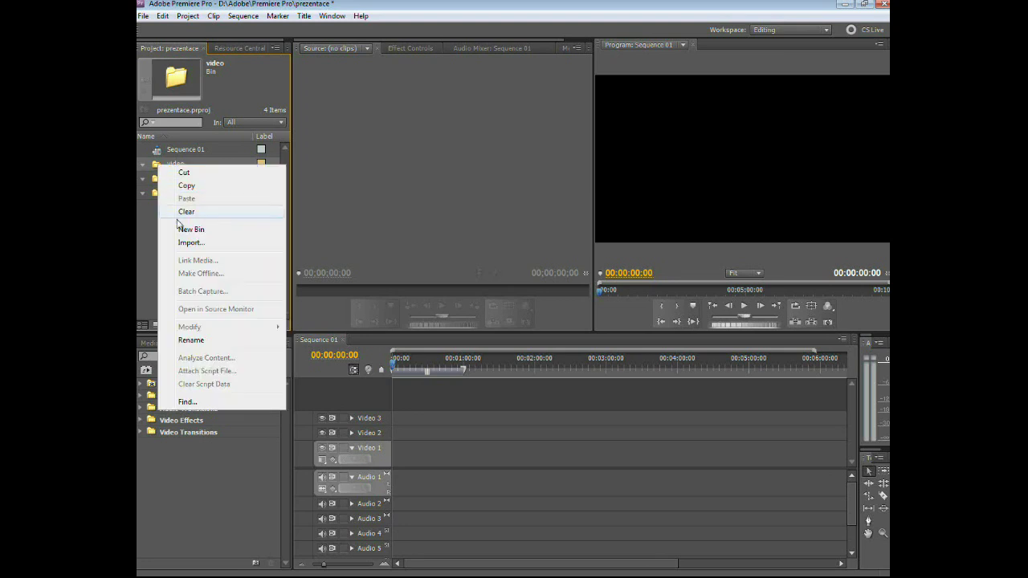
click(189, 243)
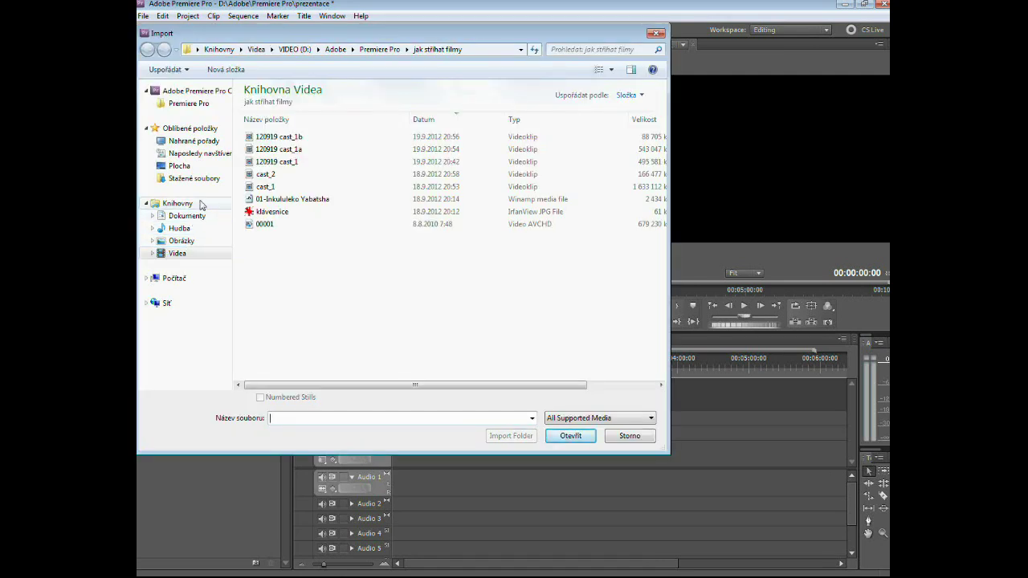
double_click(270, 224)
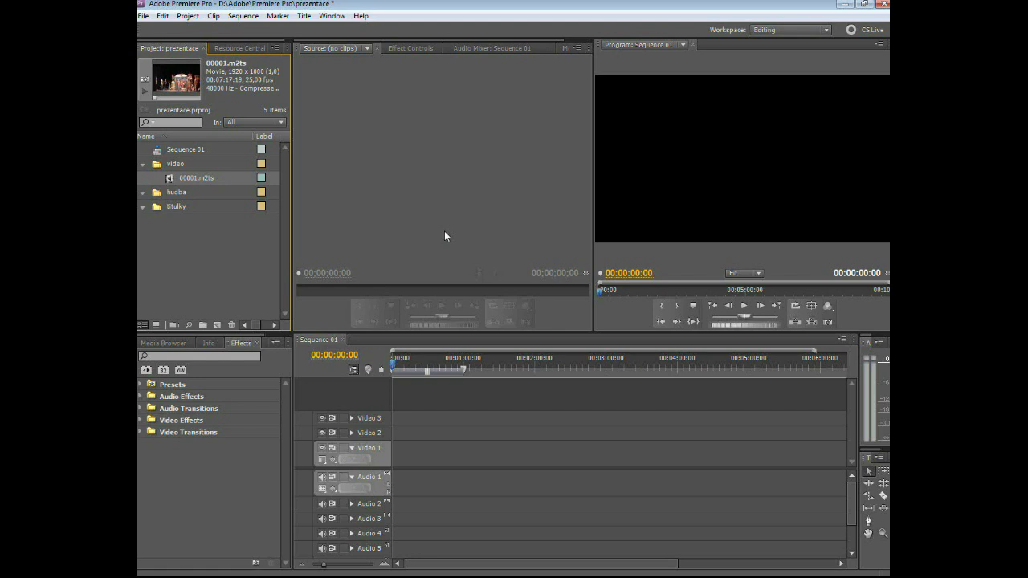
click(144, 16)
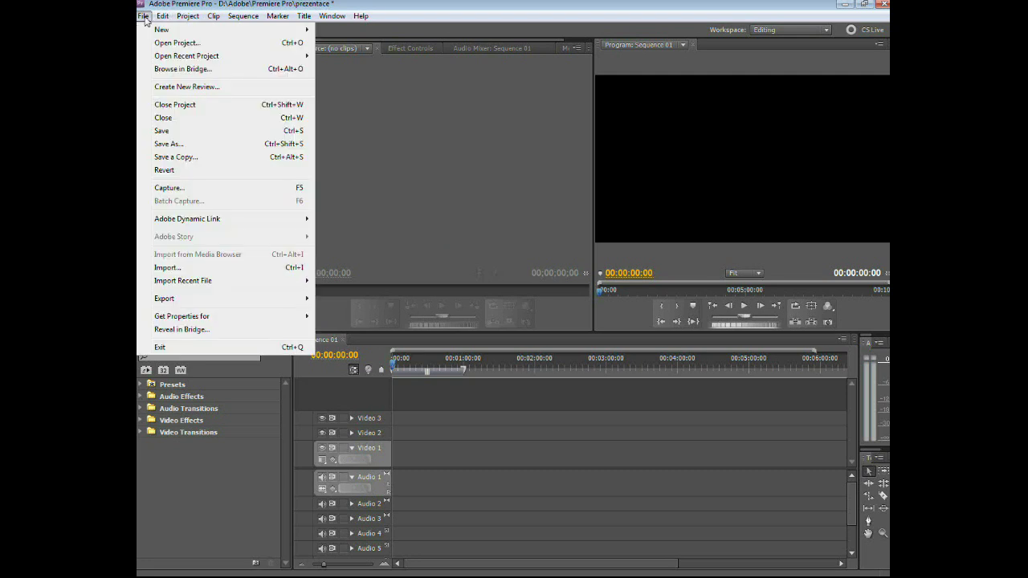
click(179, 187)
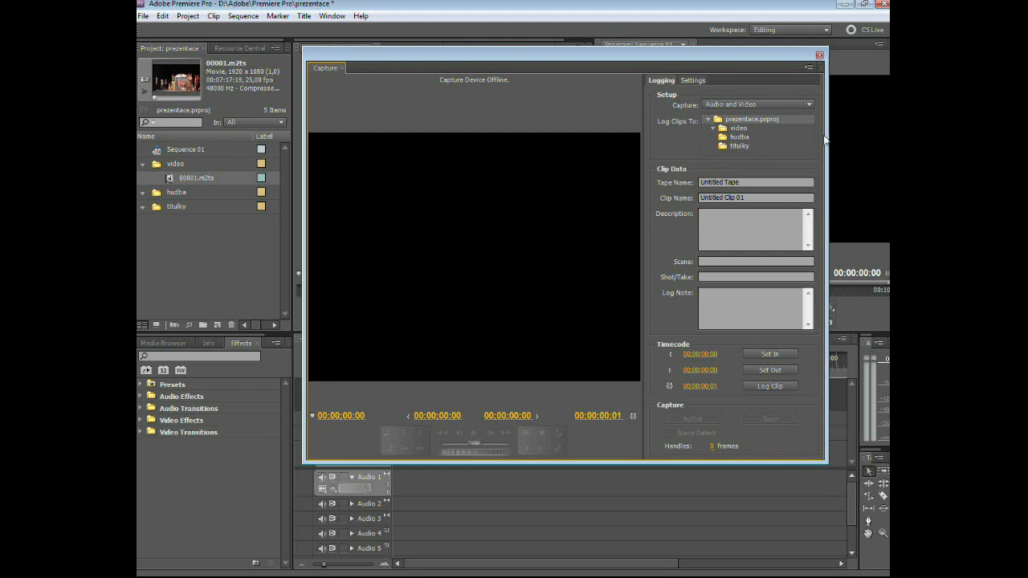
click(819, 56)
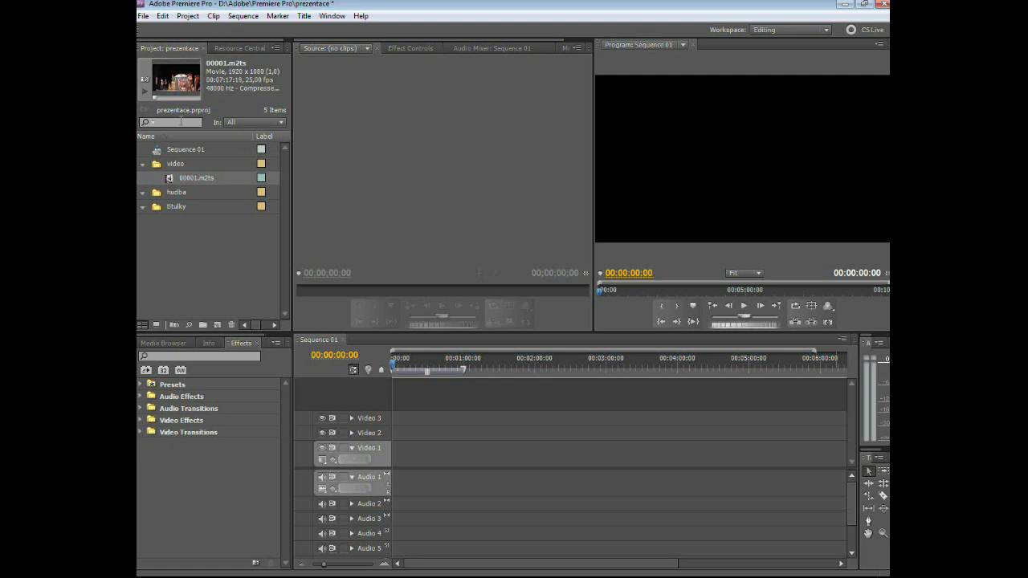
click(144, 92)
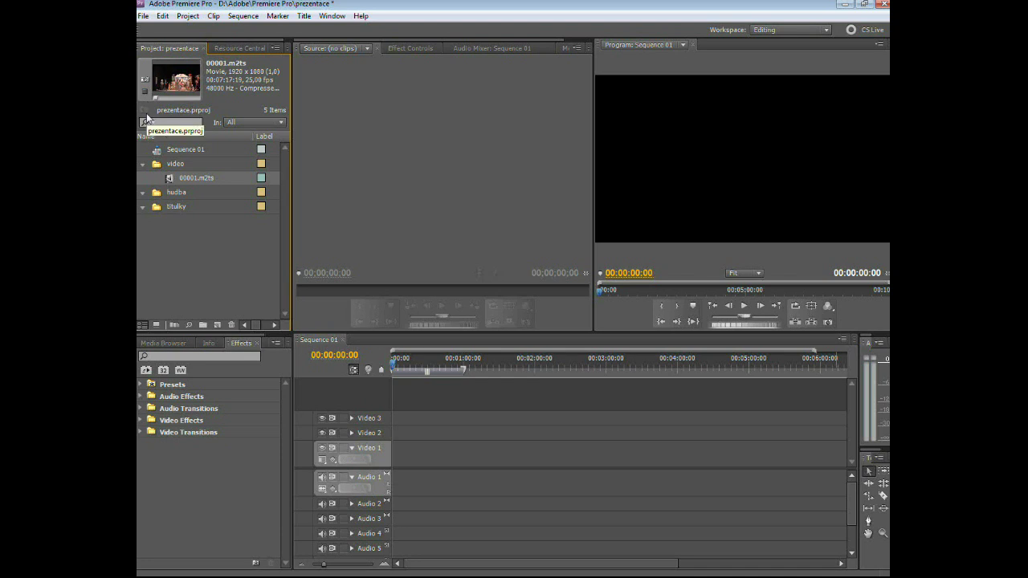
click(146, 90)
Import 01-Inkululeko Yabatsha into the hudba bin and select the titulky bin.
click(163, 195)
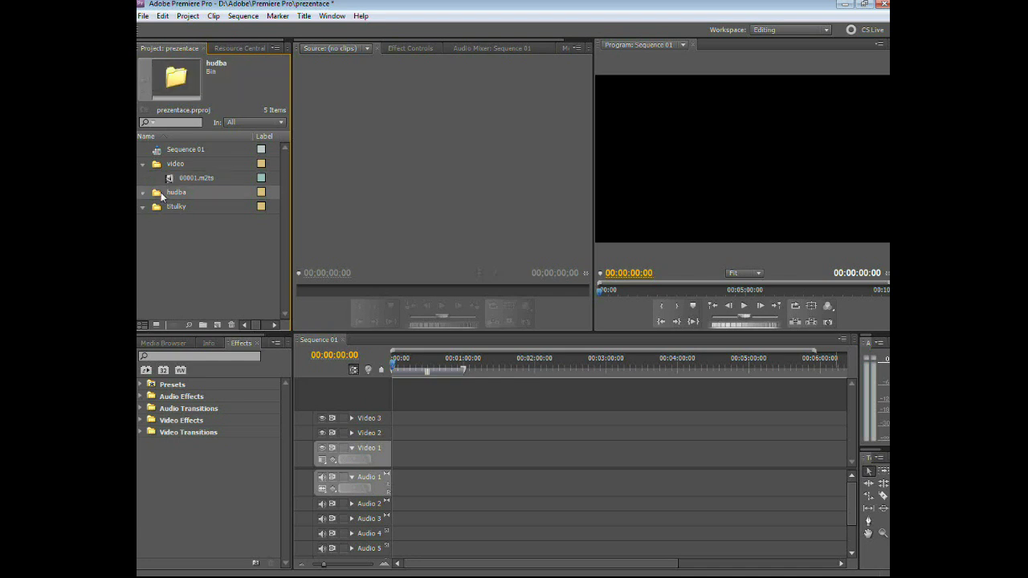
right_click(159, 196)
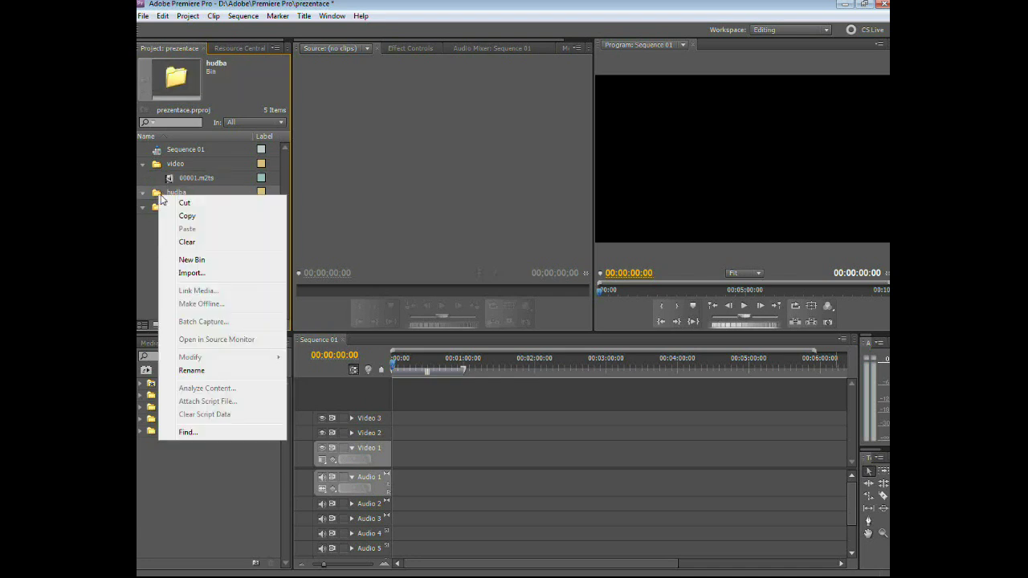
click(191, 273)
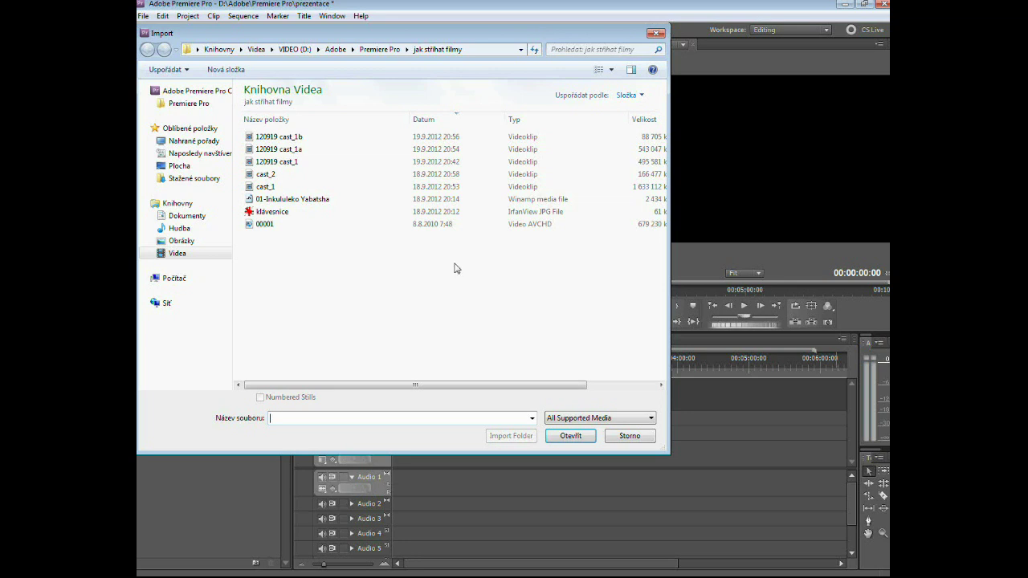
double_click(325, 207)
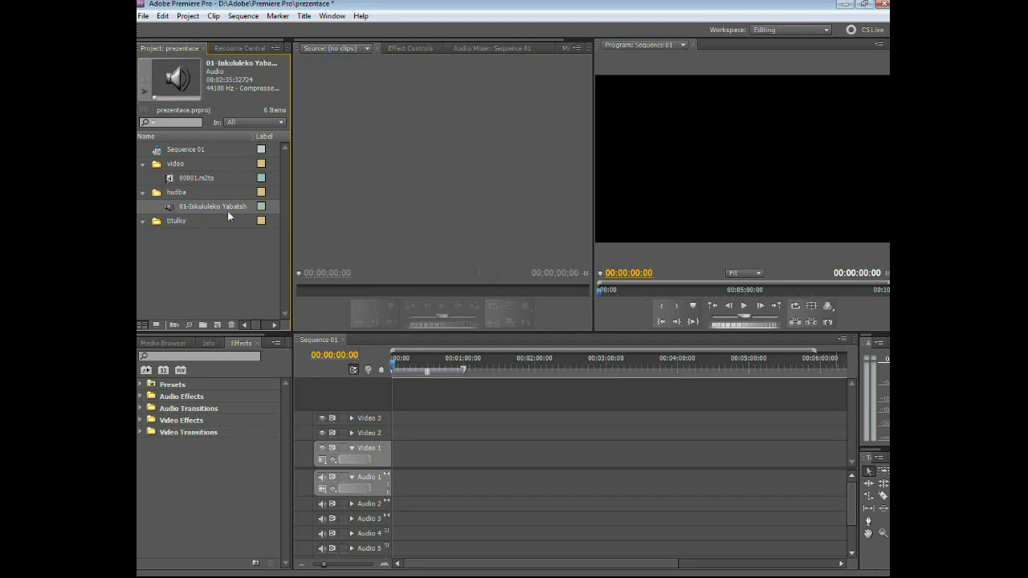
click(164, 224)
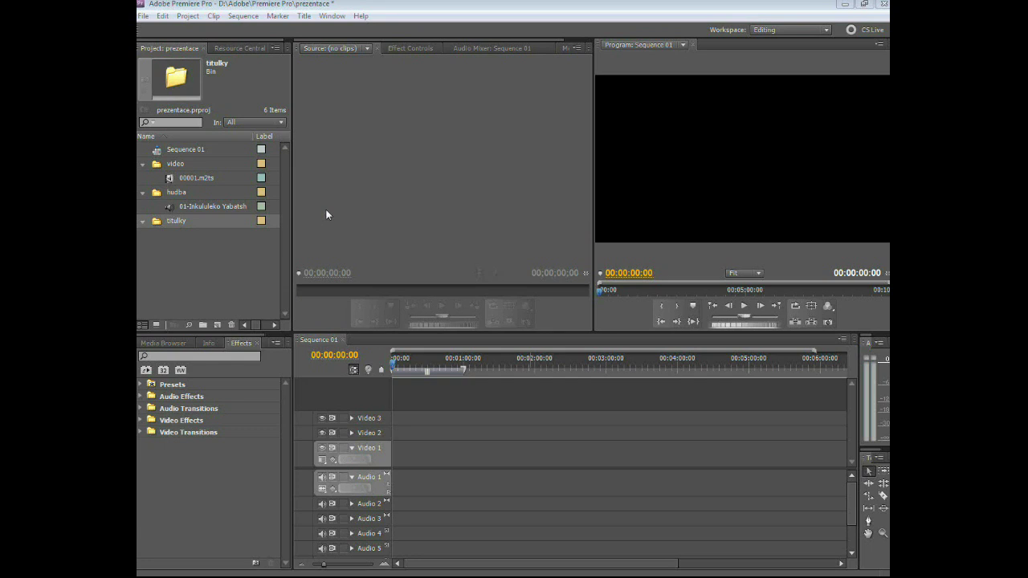
Load 00001.m2ts into the Source monitor, scrub through it and play a short preview.
click(173, 179)
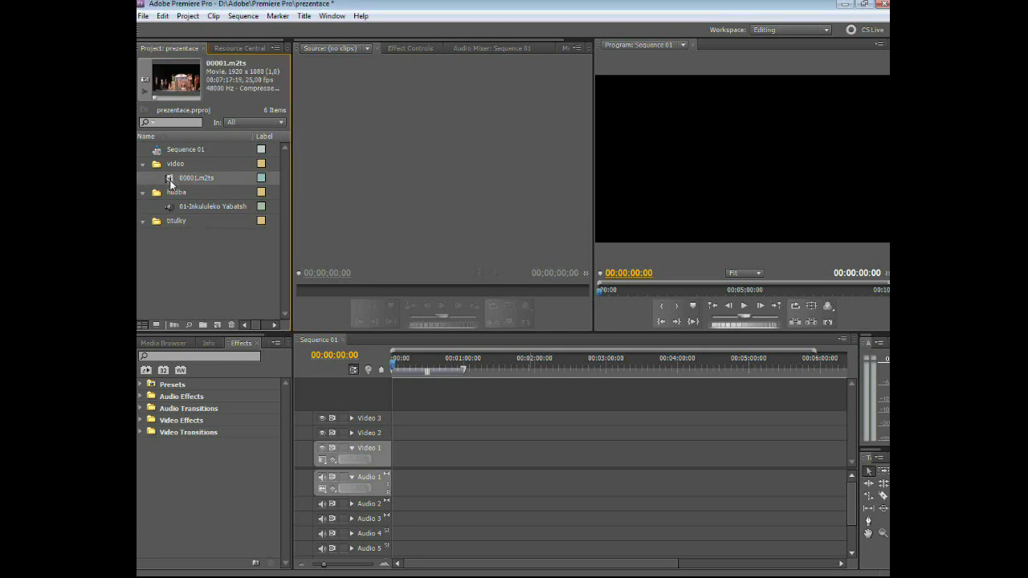
mouse_move(170, 179)
mouse_down()
mouse_move(317, 164)
mouse_move(402, 174)
mouse_up()
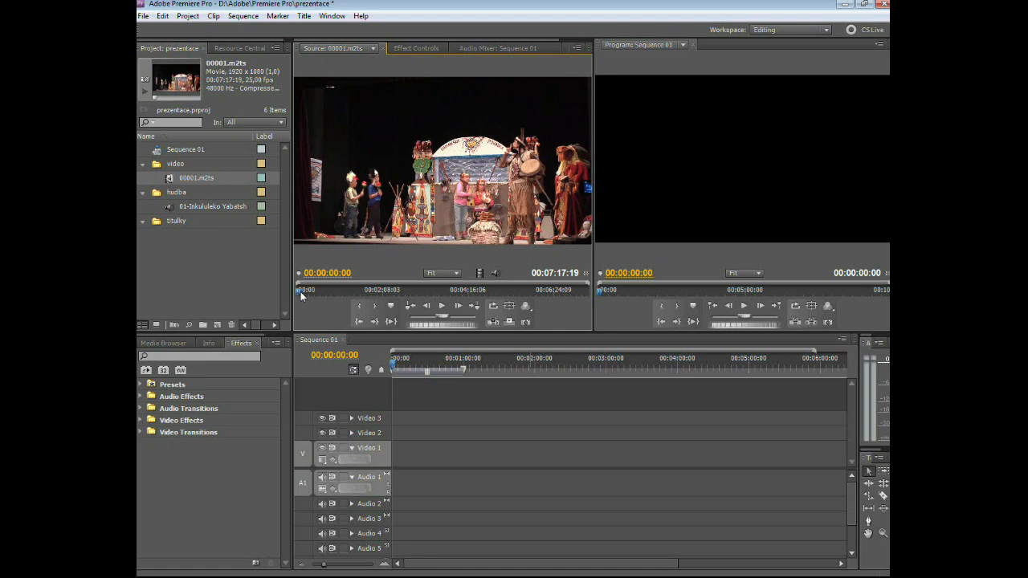
drag(302, 291, 456, 296)
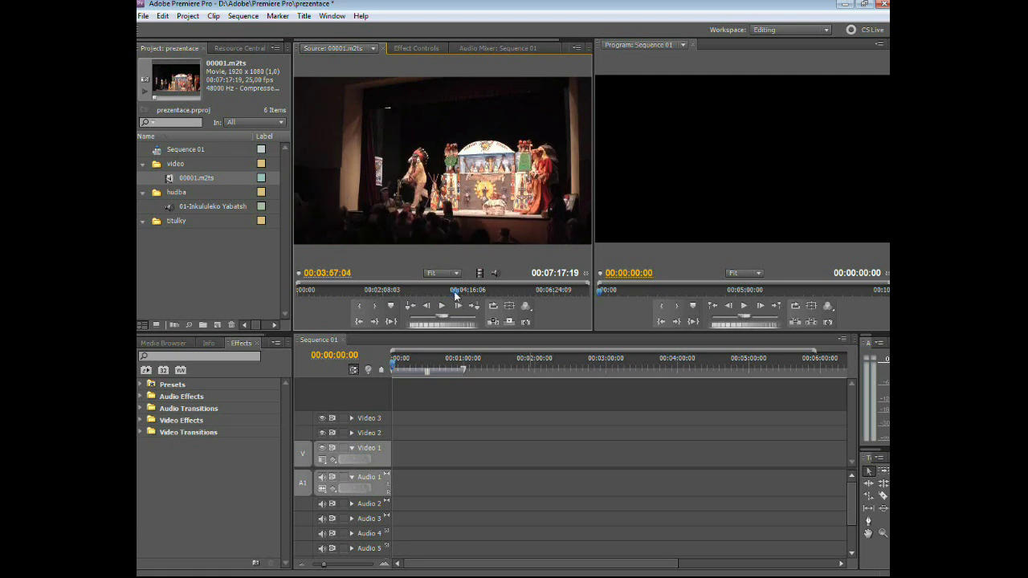
mouse_move(456, 296)
mouse_down()
mouse_move(562, 296)
mouse_move(320, 292)
mouse_up()
click(442, 306)
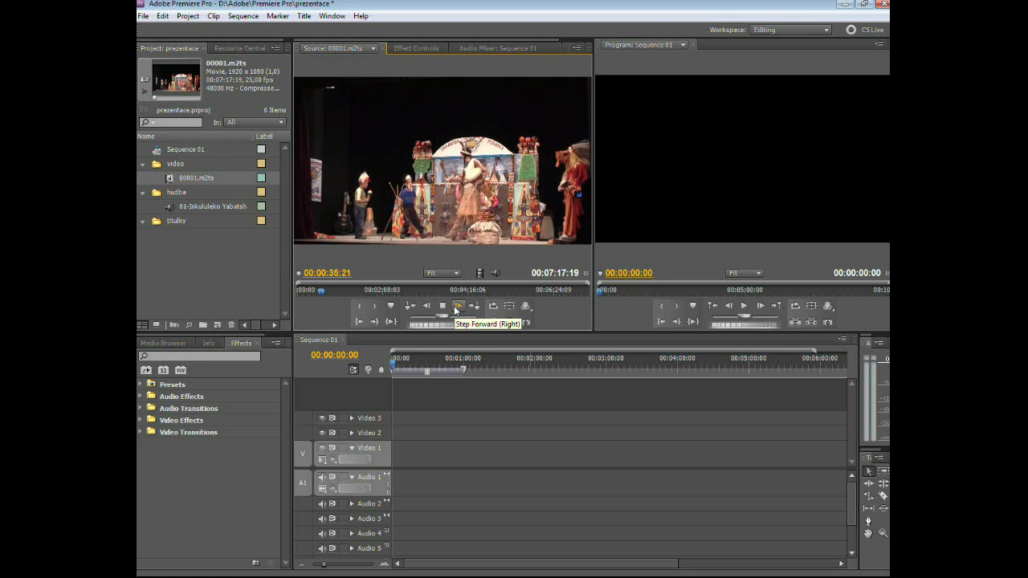
click(458, 307)
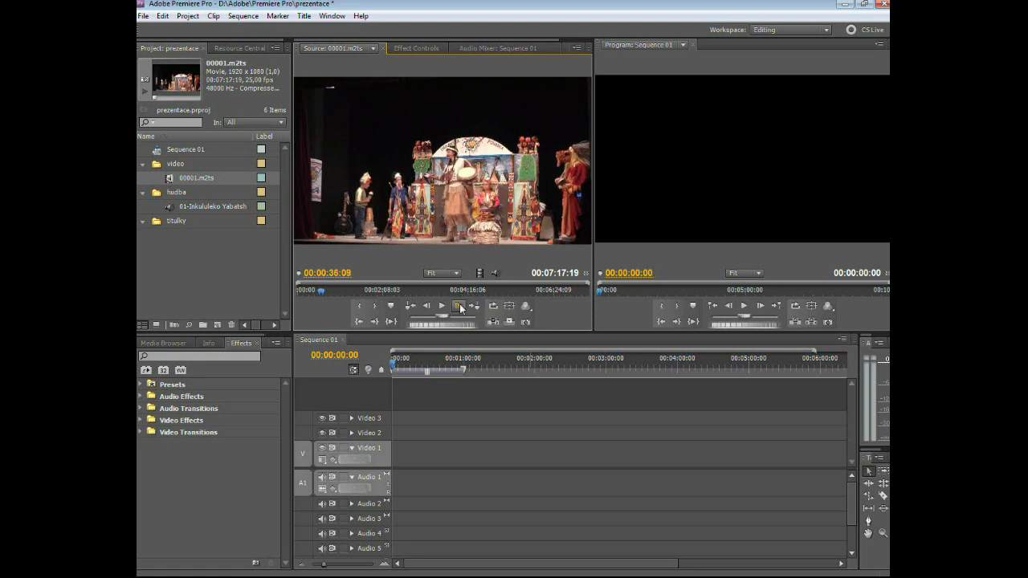
Step forward frame by frame, then play from 00:00:36:14 and stop at 00:00:37:07.
click(459, 307)
click(460, 307)
click(460, 307)
click(459, 307)
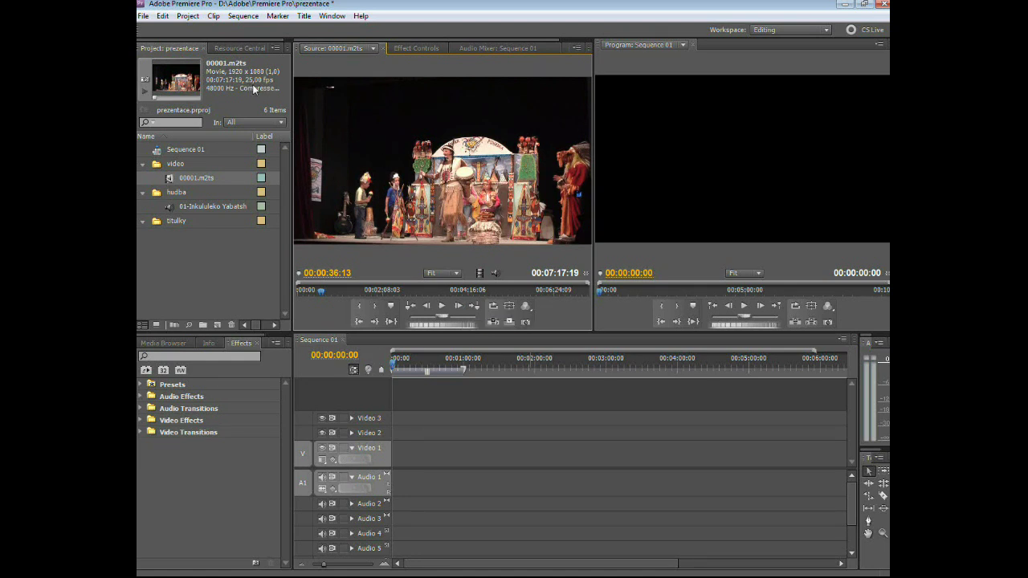
double_click(458, 308)
double_click(459, 307)
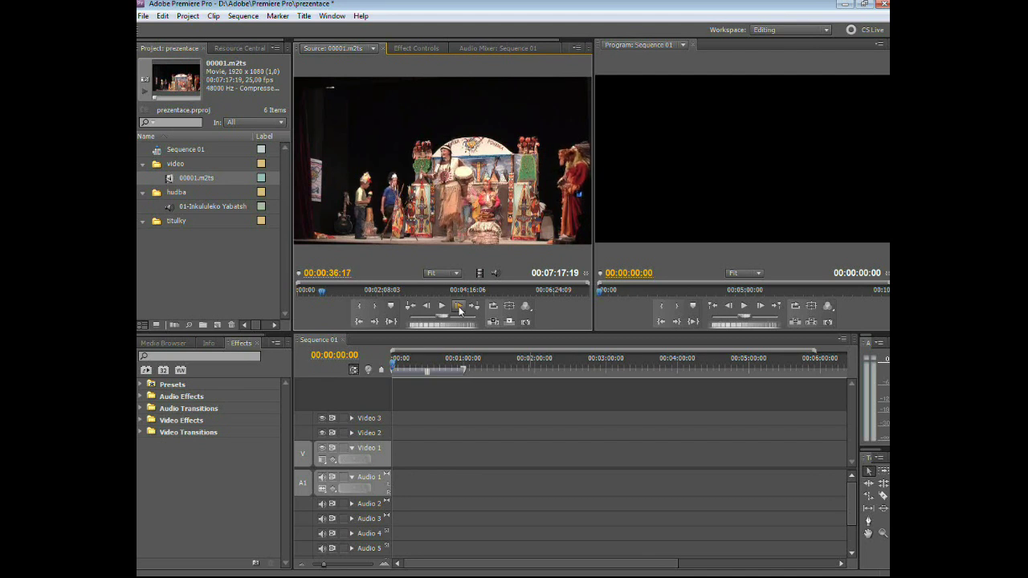
double_click(459, 308)
double_click(458, 308)
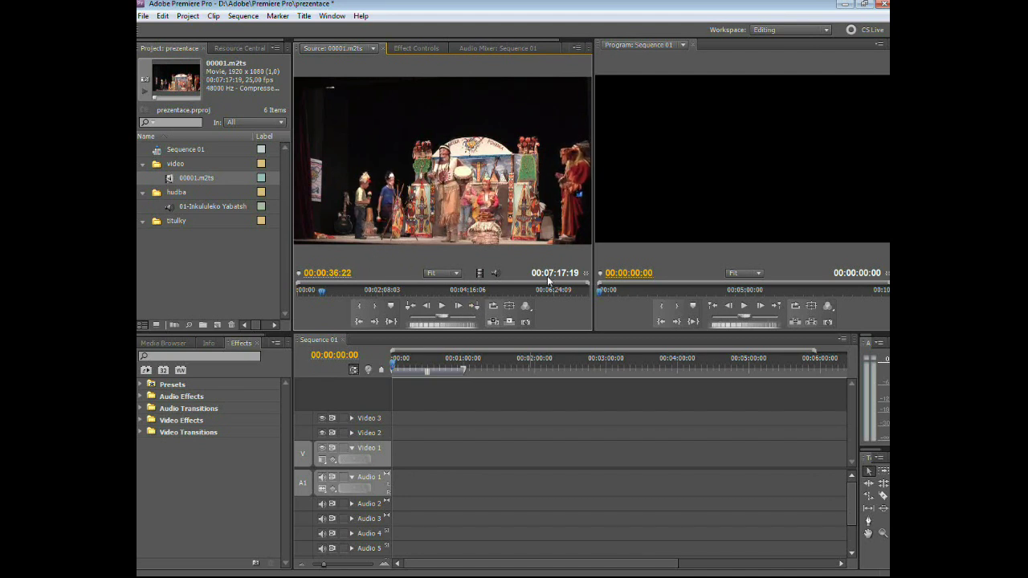
click(320, 289)
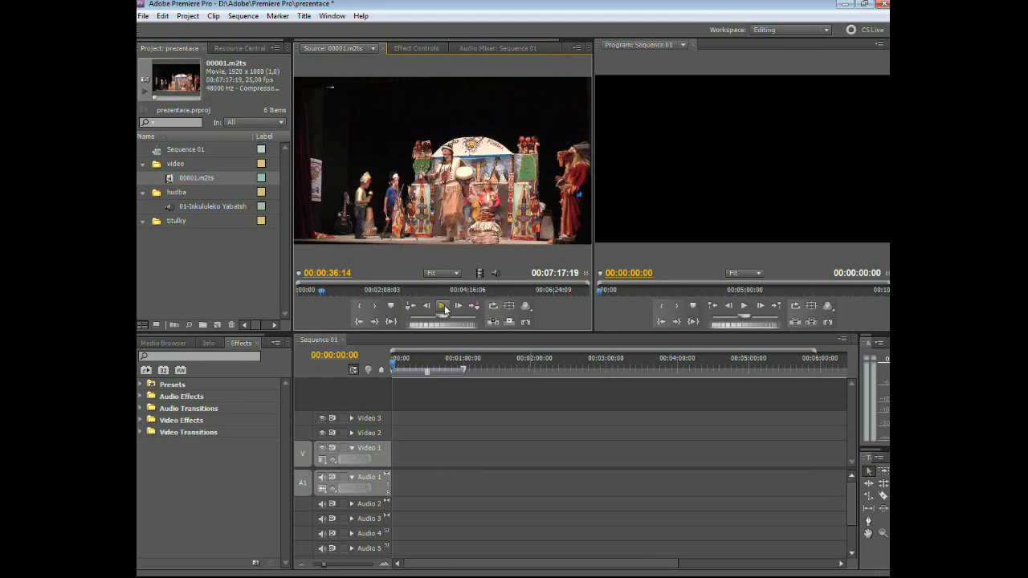
click(442, 307)
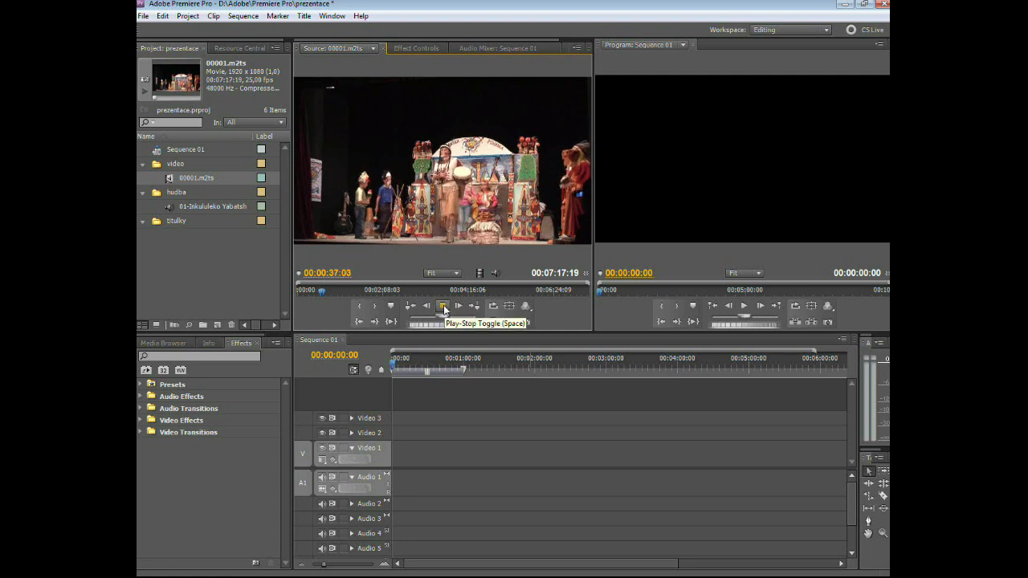
click(444, 311)
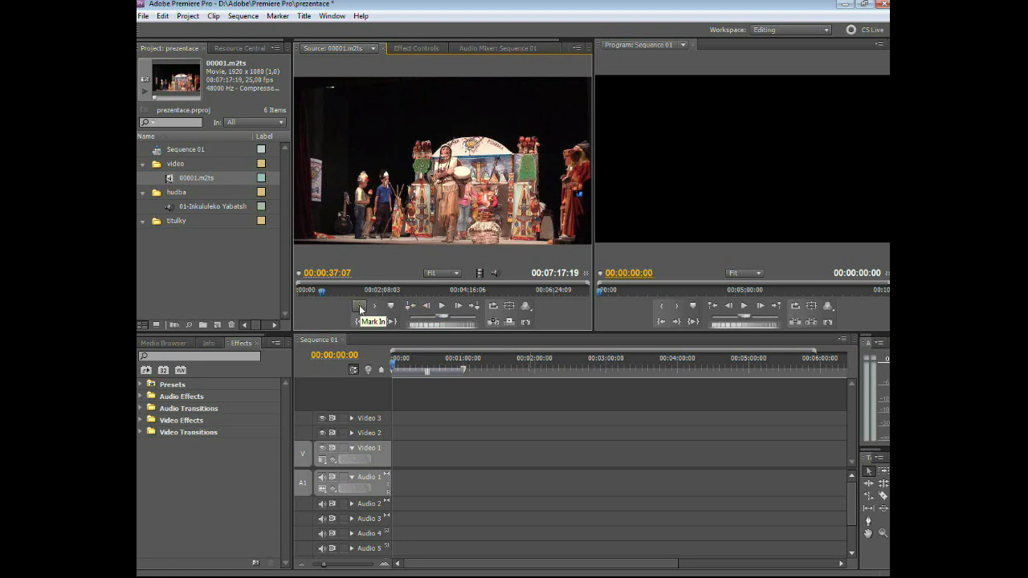
Set a first in point at 00:00:37:07 and out point at 00:01:37:04.
click(361, 310)
click(361, 311)
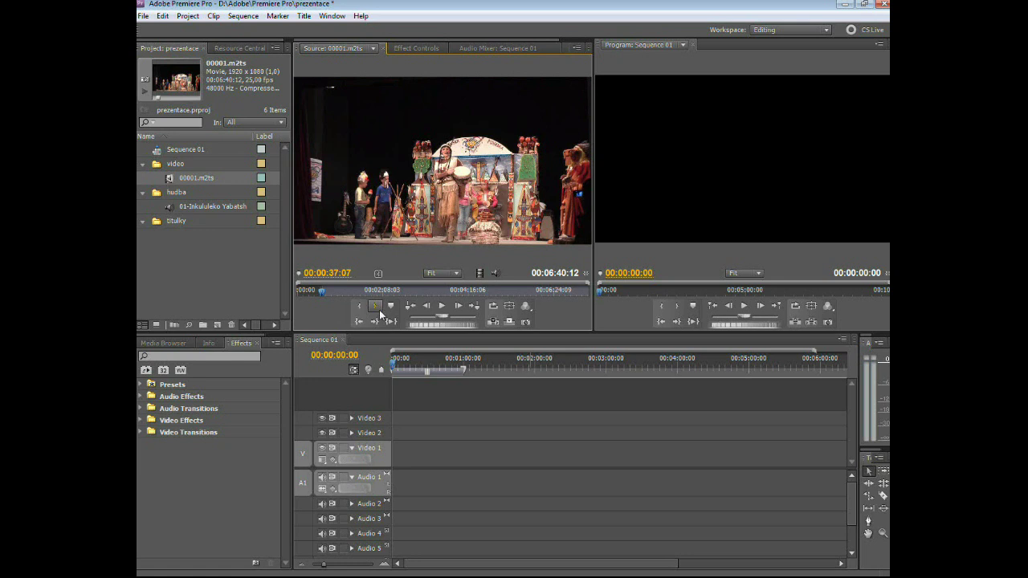
click(362, 294)
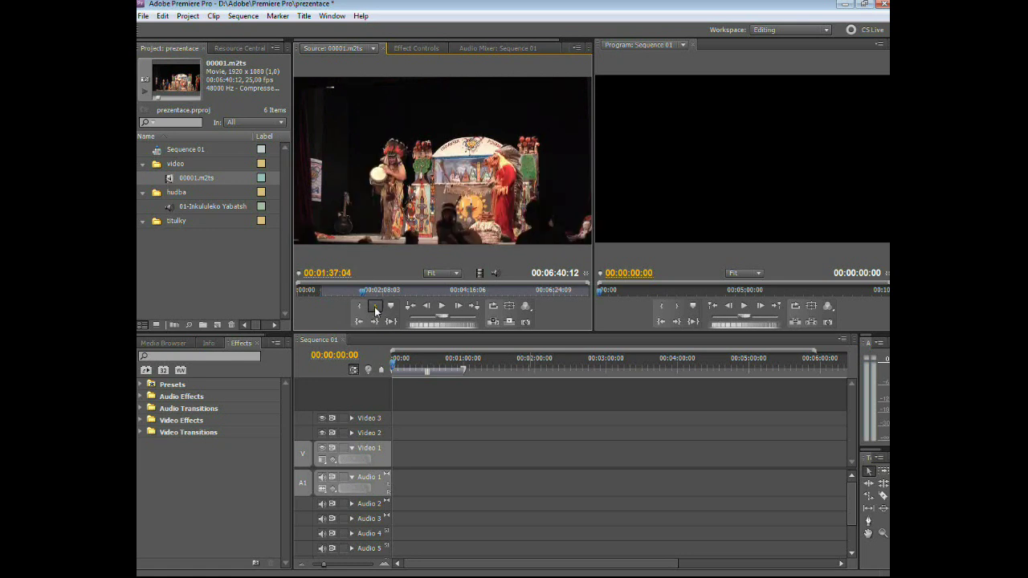
key(o)
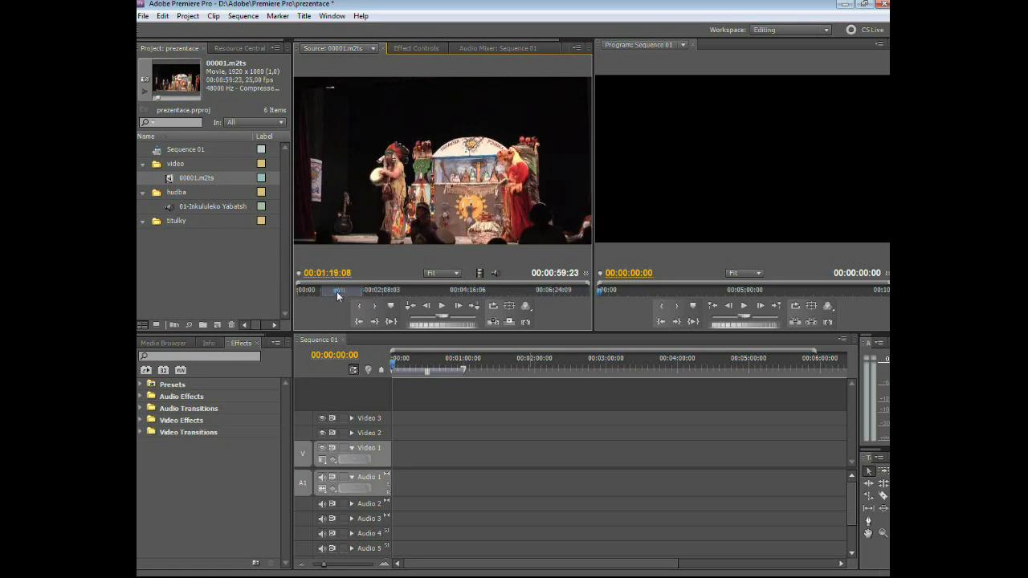
drag(362, 294, 326, 292)
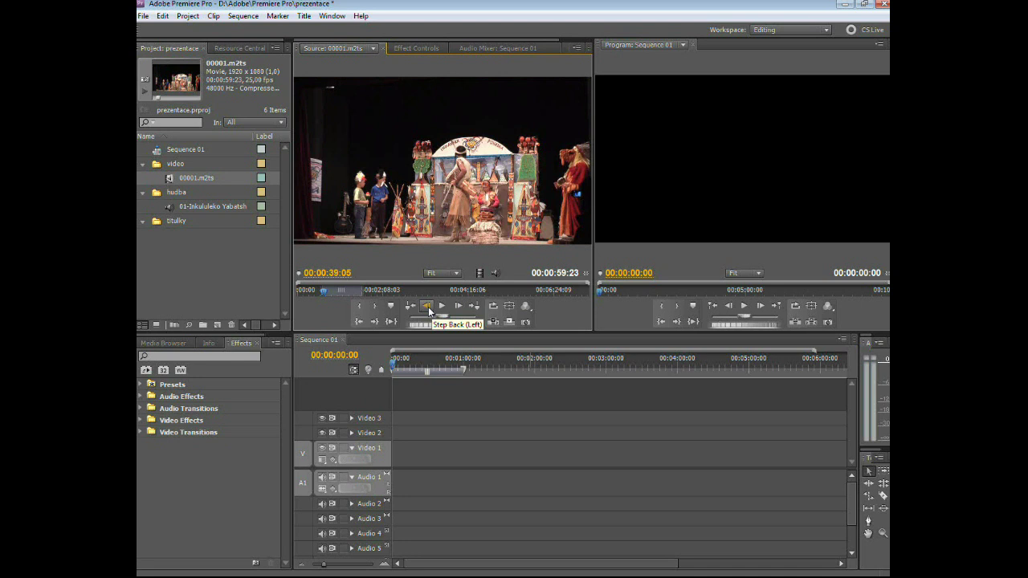
click(377, 312)
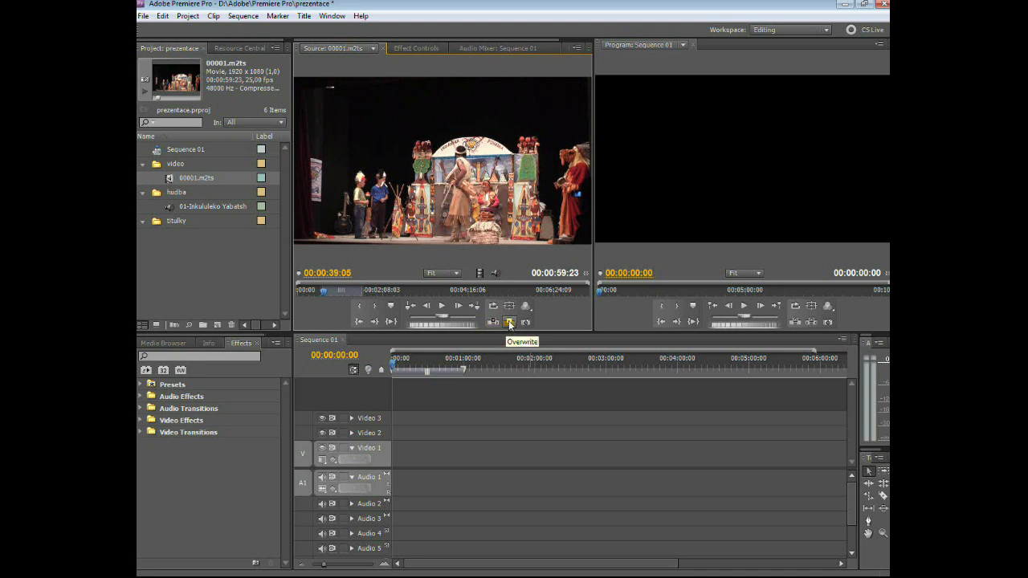
Re-mark the clip with in point 00:00:12:11 and out point 00:00:14:17.
drag(324, 293, 304, 294)
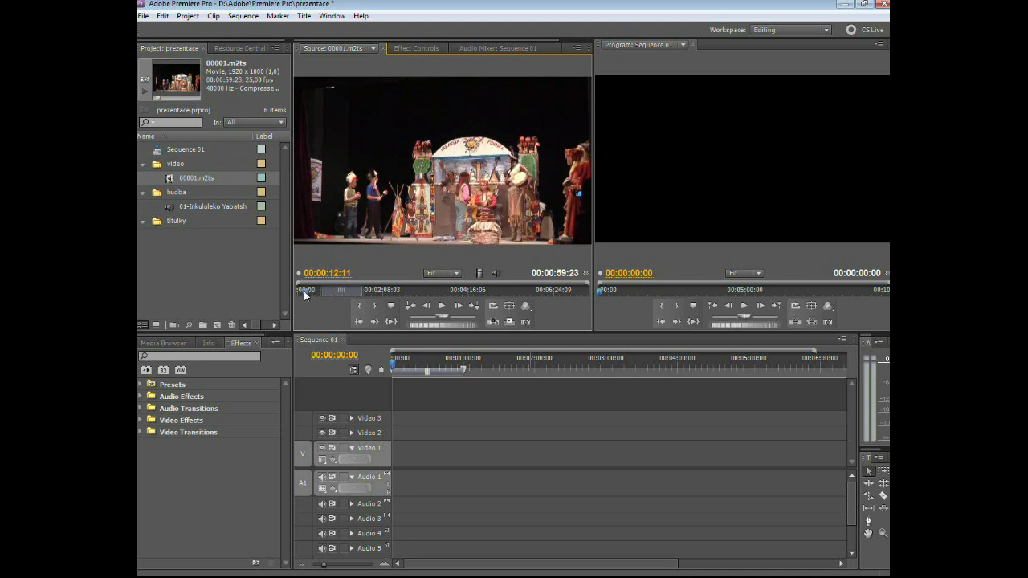
key(i)
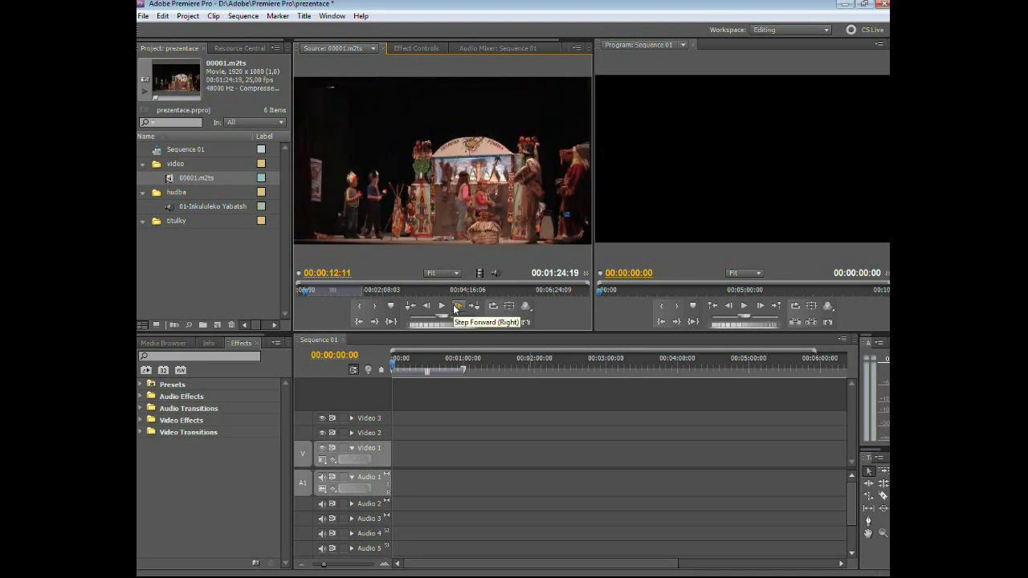
key(space)
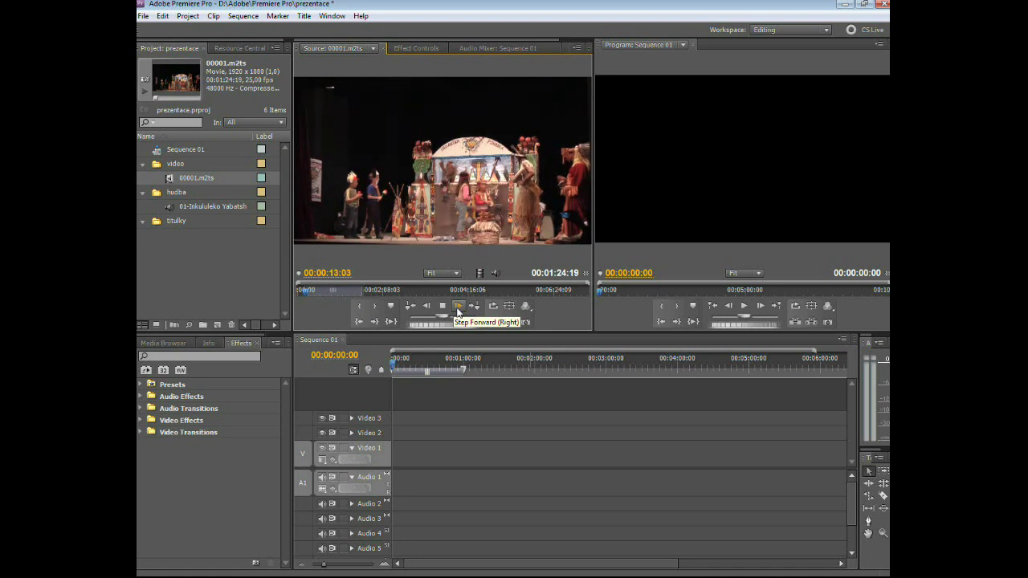
key(space)
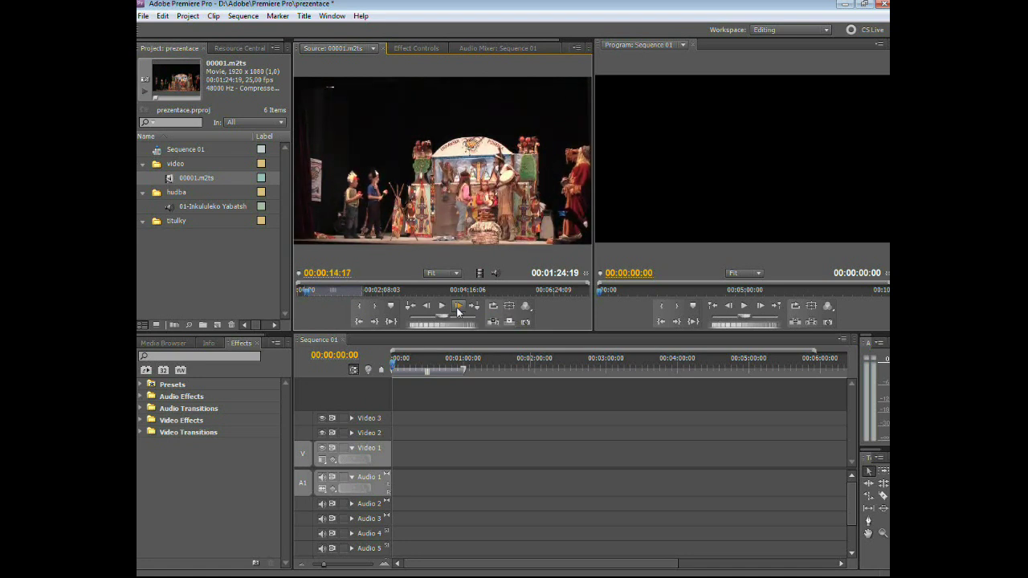
key(o)
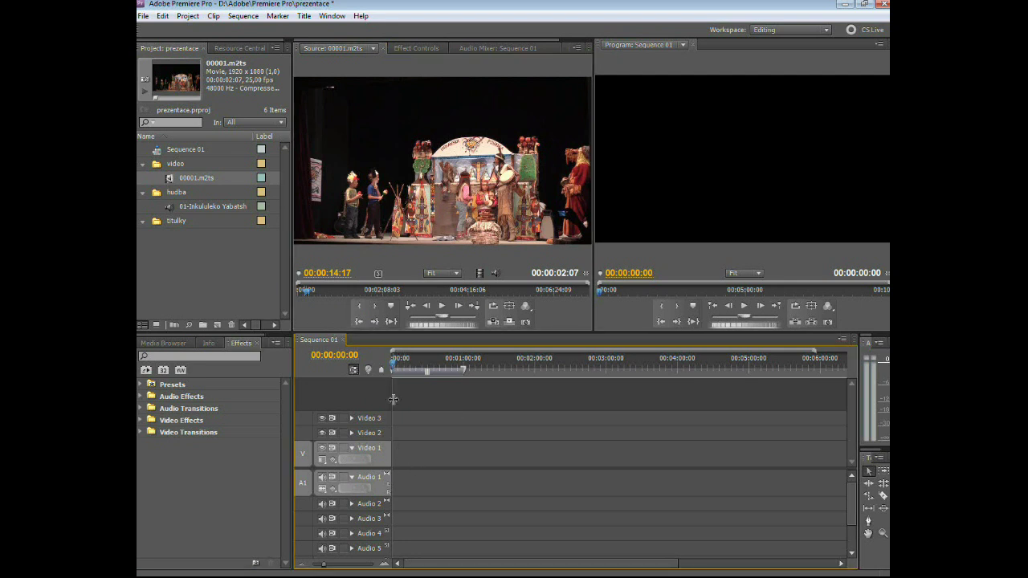
Insert the marked 00:00:02:07 section at the start of Sequence 01, then zoom the timeline in on it.
click(494, 322)
click(494, 323)
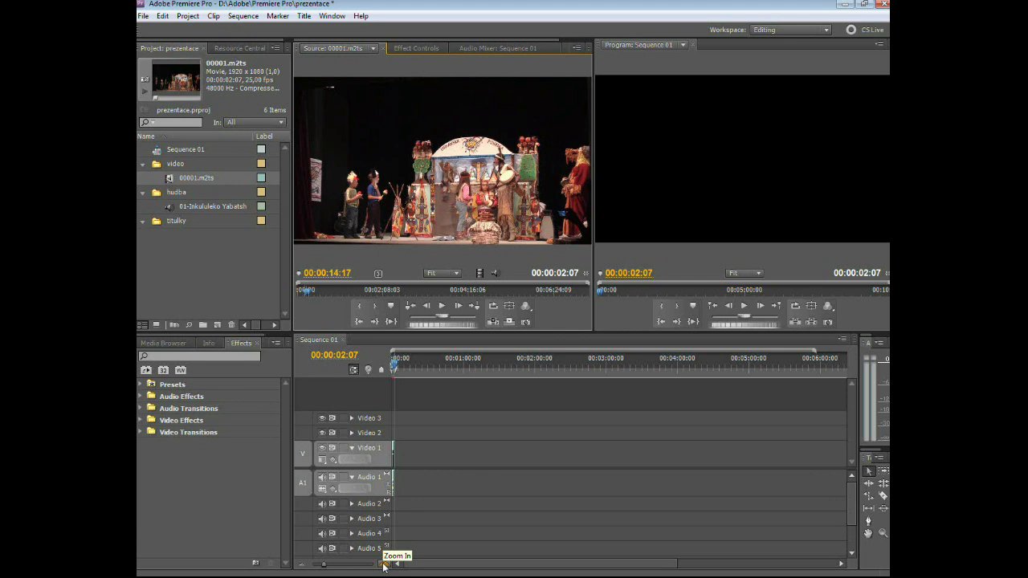
click(384, 565)
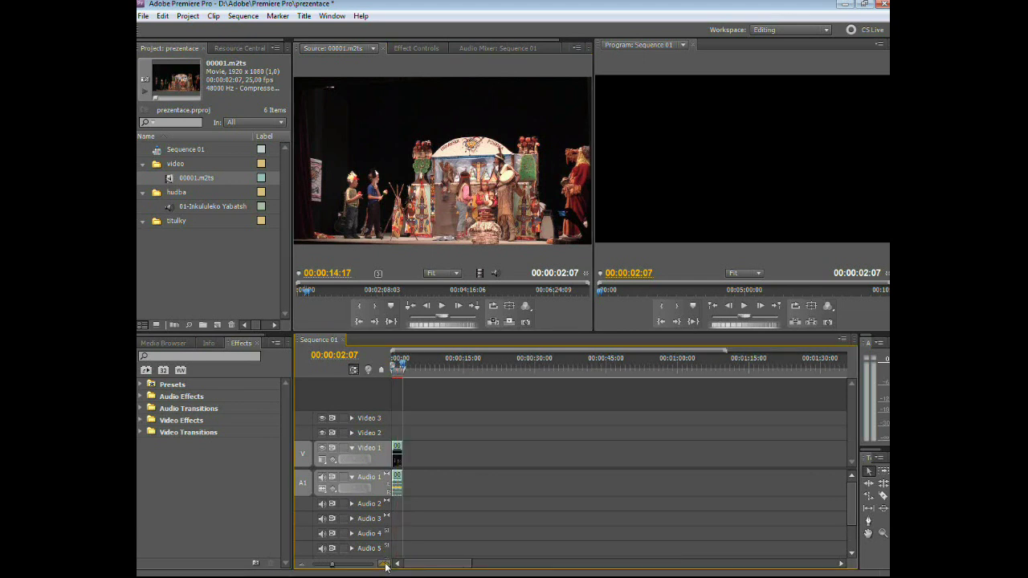
click(384, 565)
click(301, 565)
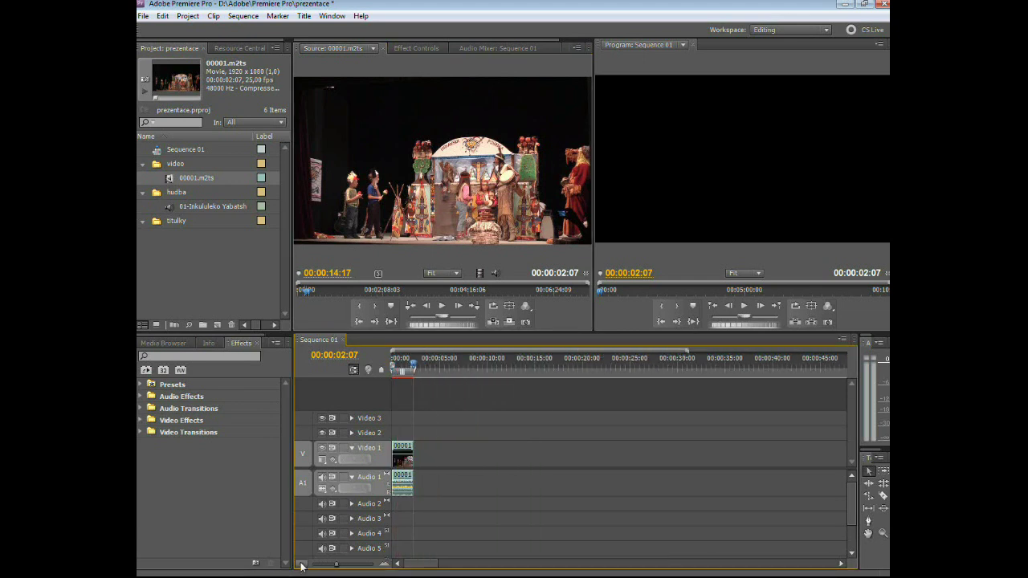
drag(338, 567, 345, 568)
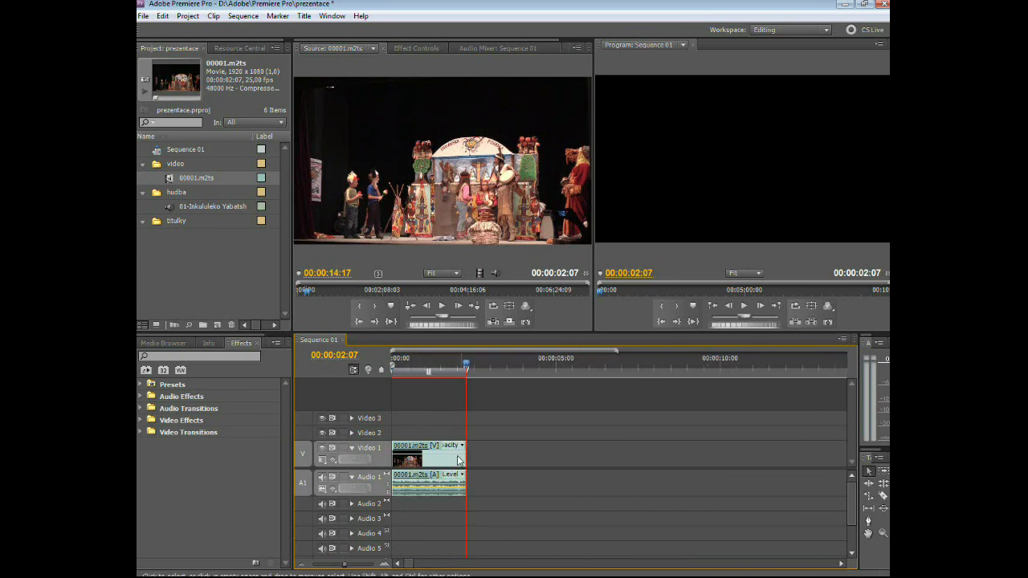
Mark 00:00:52:14 to 00:00:54:24 (00:00:02:11) of 00001.m2ts in the Source monitor.
mouse_move(416, 448)
drag(306, 294, 333, 296)
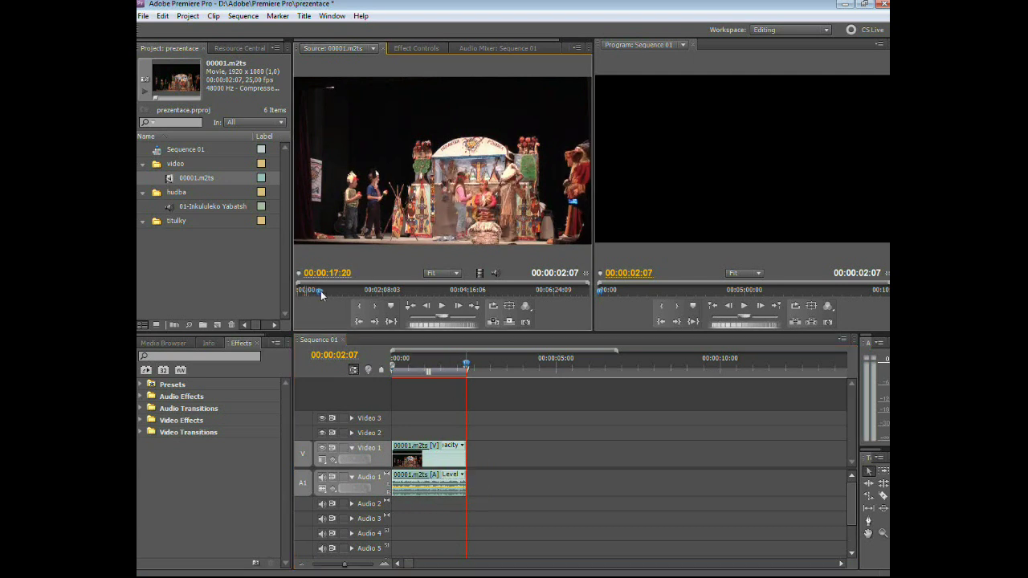
key(ctrl+shift+x)
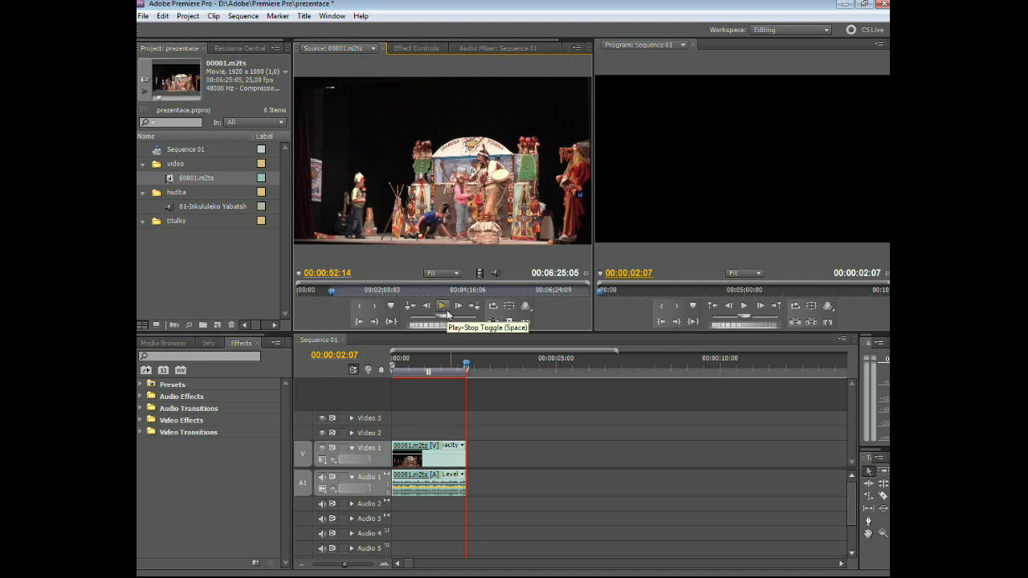
click(442, 308)
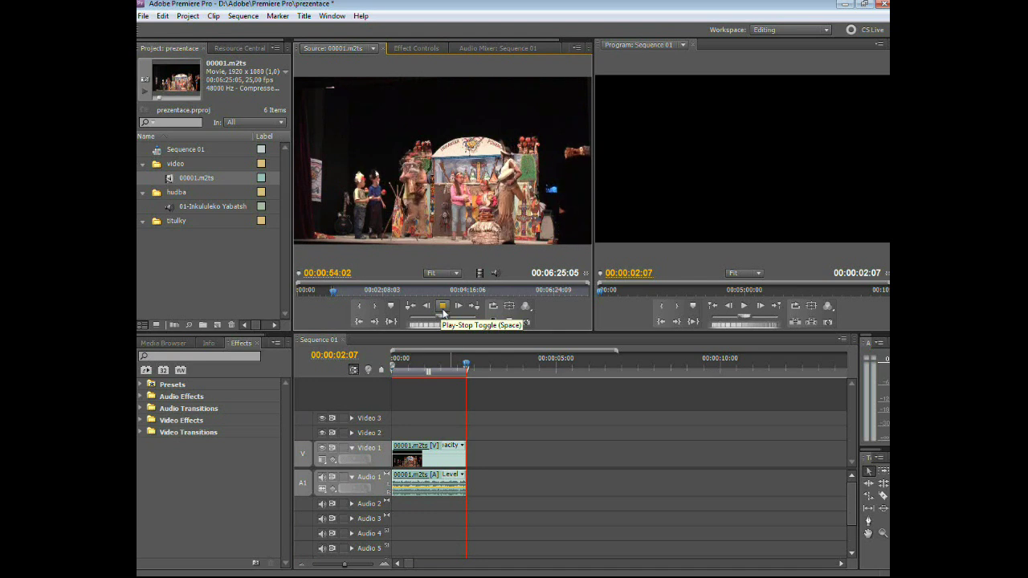
click(442, 312)
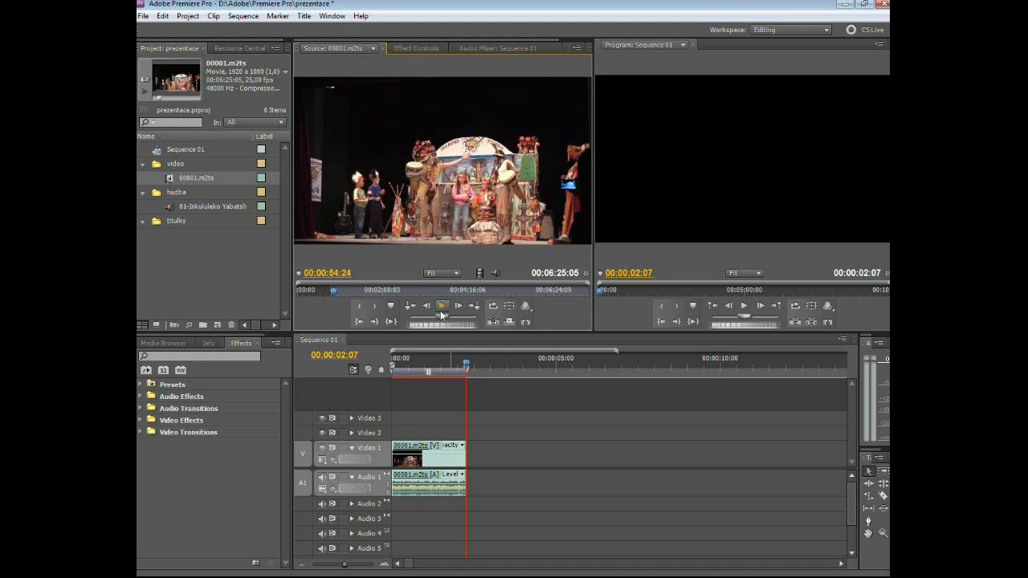
click(374, 308)
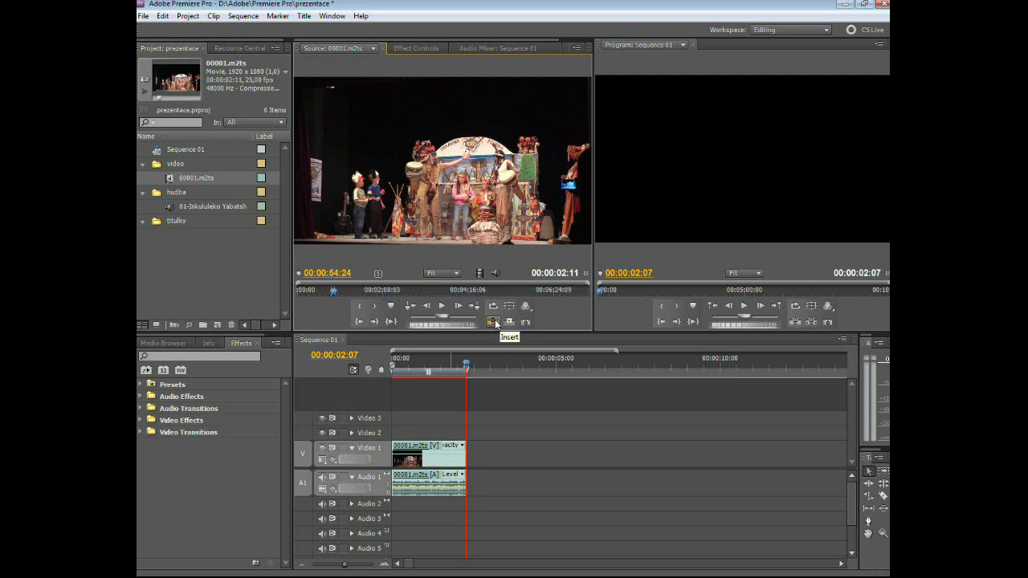
Insert the second section after the first clip, then undo a trial insert at 00:00:01:17.
click(495, 322)
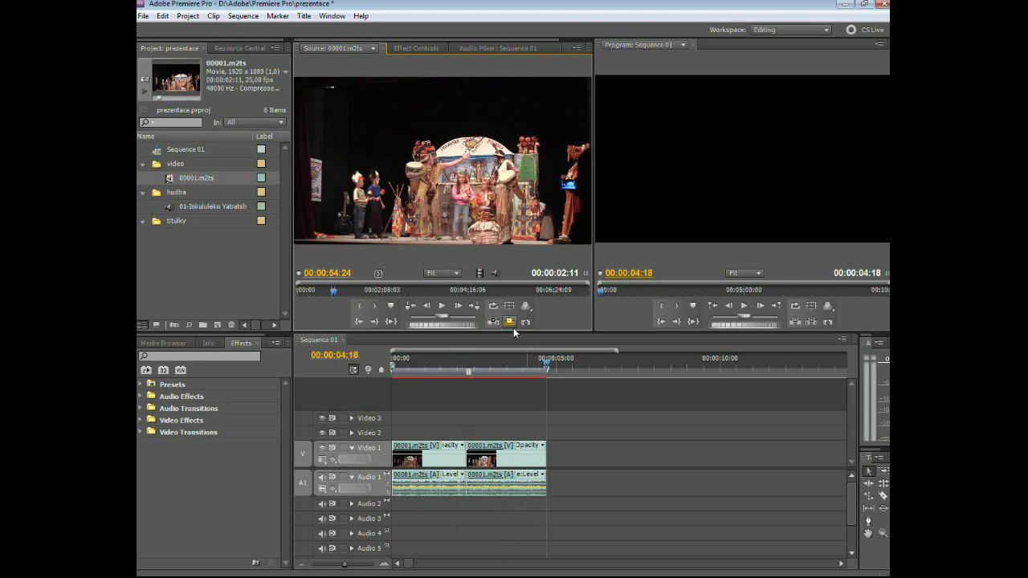
click(447, 360)
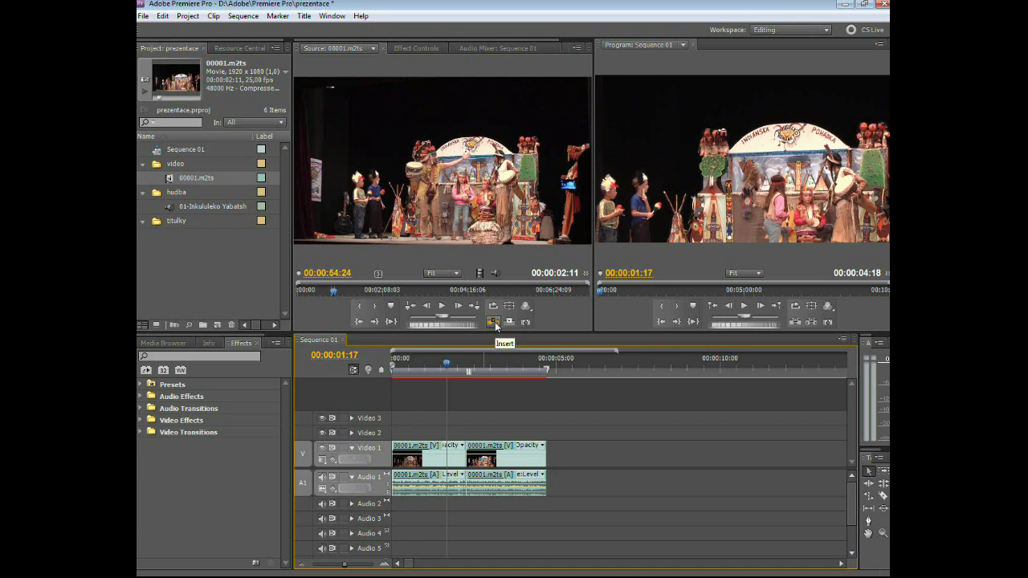
click(494, 322)
click(497, 323)
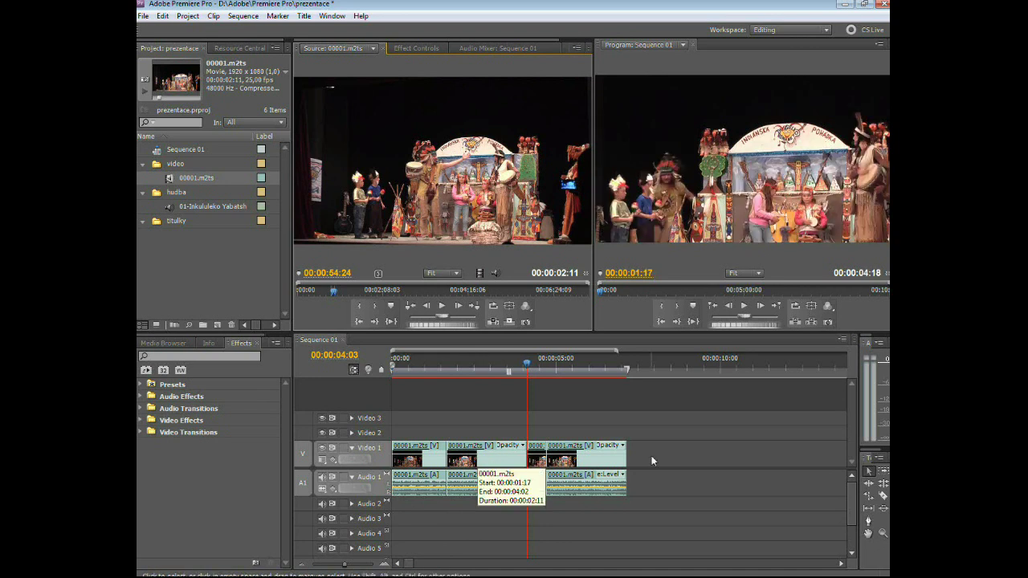
key(ctrl+z)
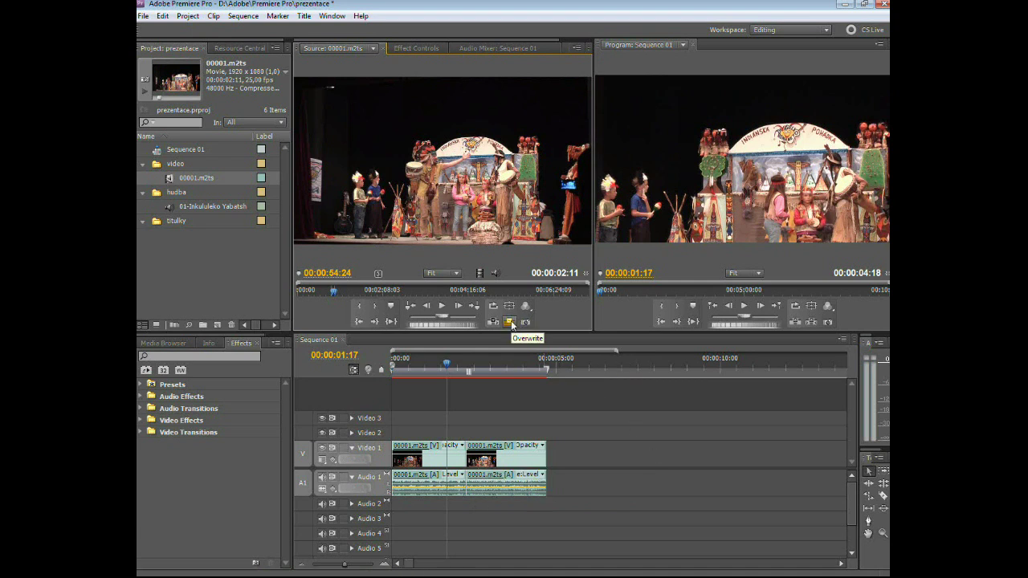
click(509, 323)
click(509, 323)
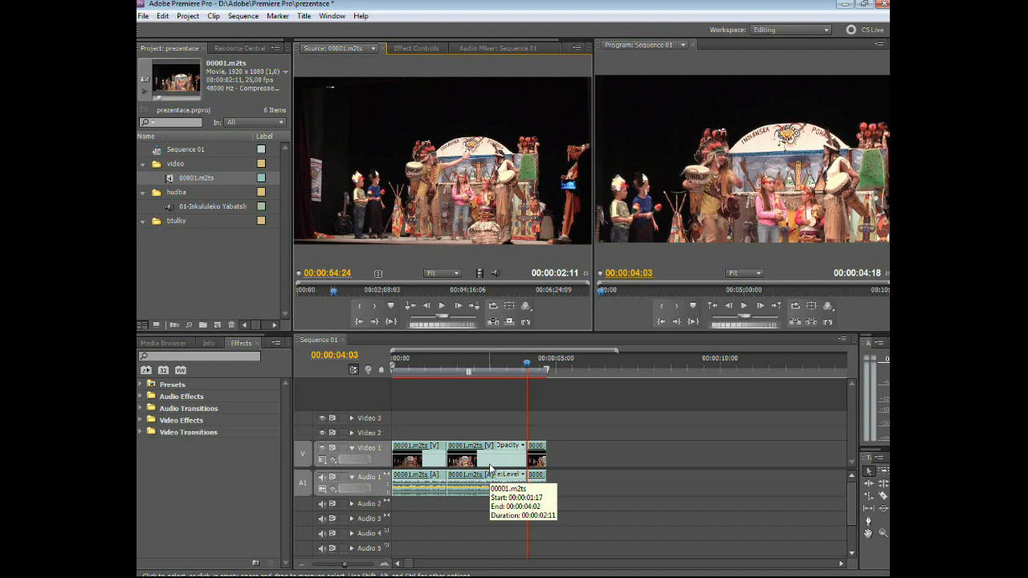
key(ctrl+z)
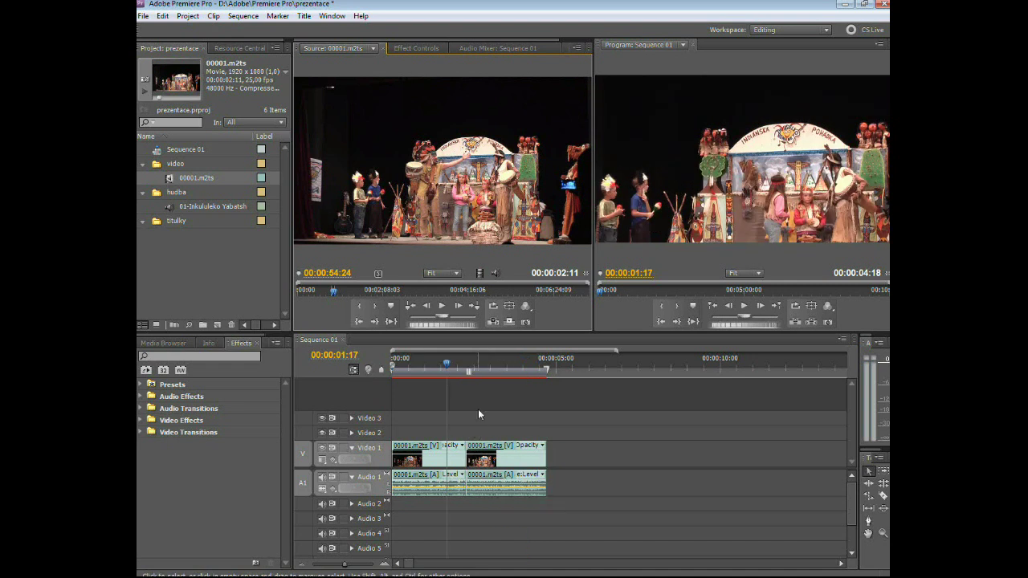
drag(448, 363, 497, 375)
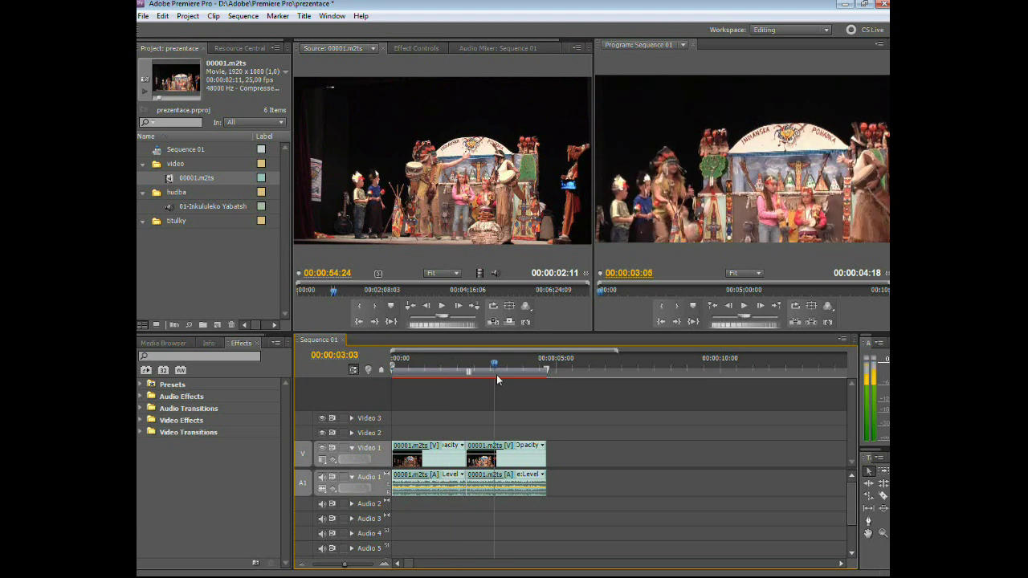
Clear the source out point and set a new In point at 00:03:36:11, marking a 00:00:06:02 span.
click(438, 289)
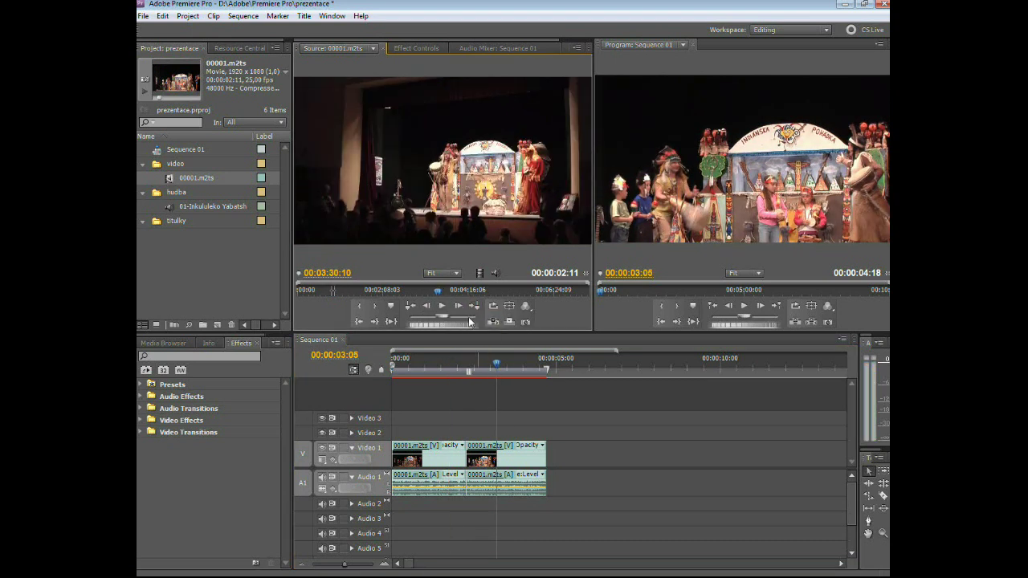
key(ctrl+shift+o)
click(443, 307)
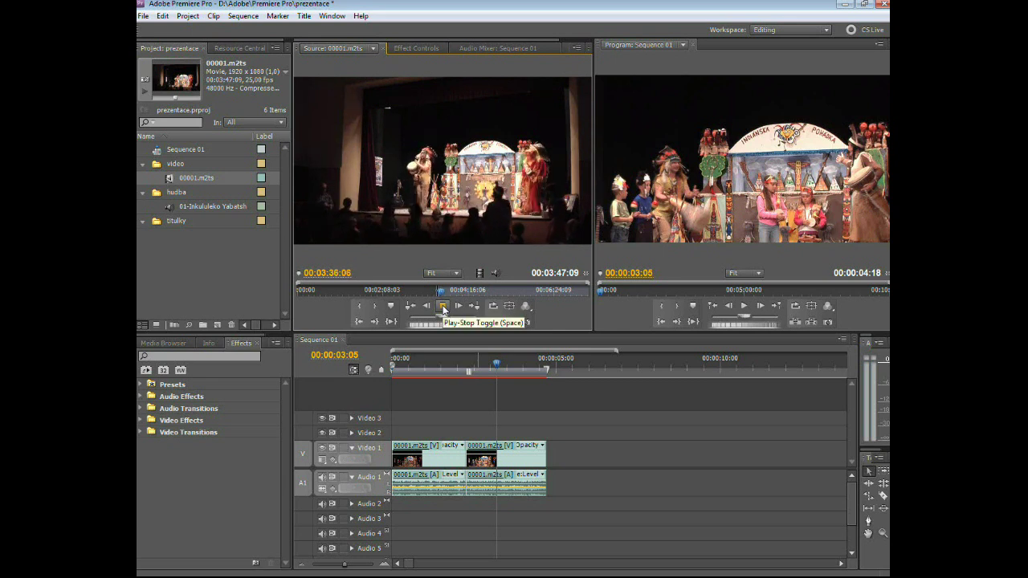
click(442, 308)
key(i)
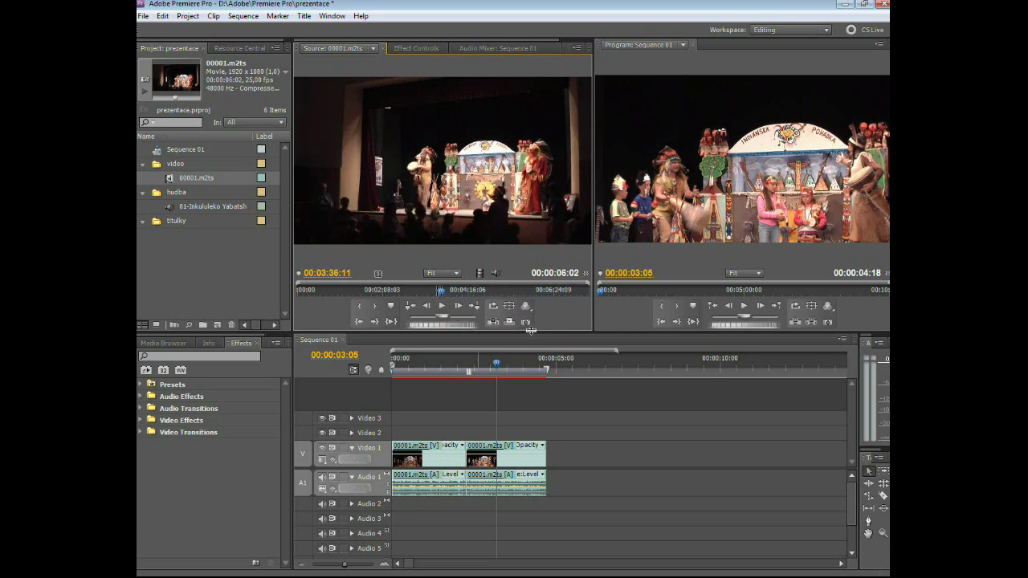
click(495, 457)
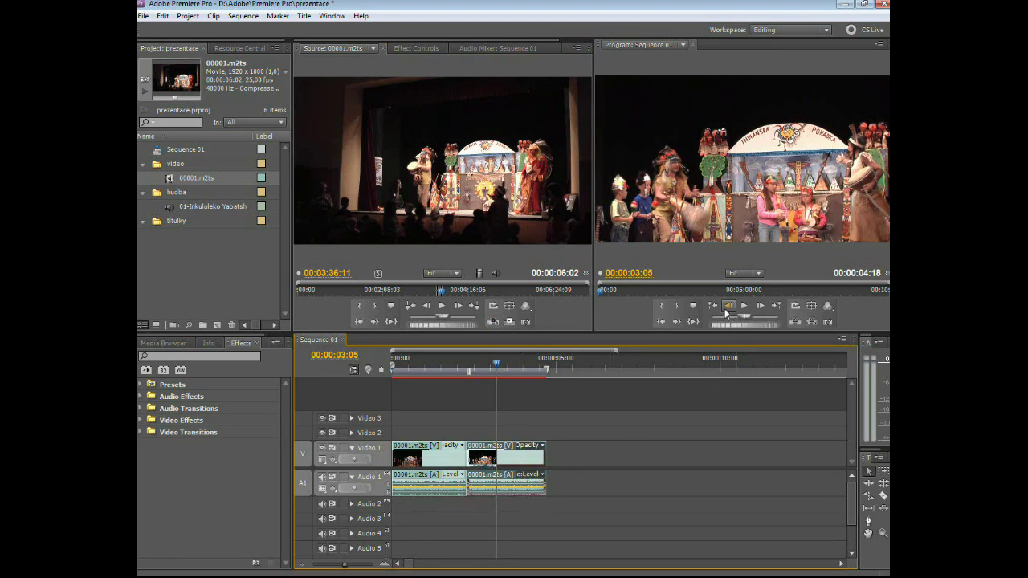
Move the playhead to the sequence end and insert the marked footage, extending Sequence 01 to 00:00:10:20.
click(776, 308)
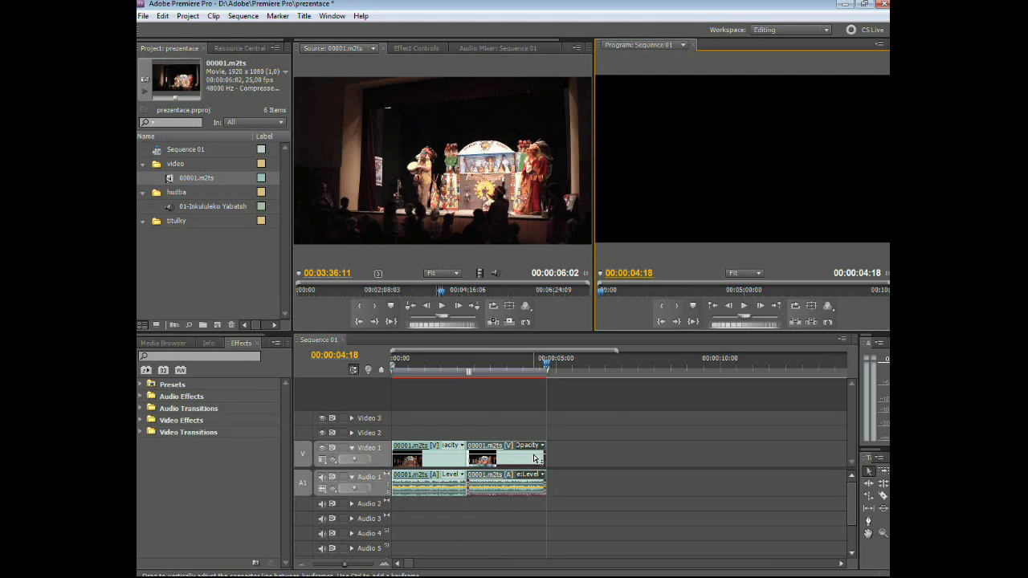
click(713, 307)
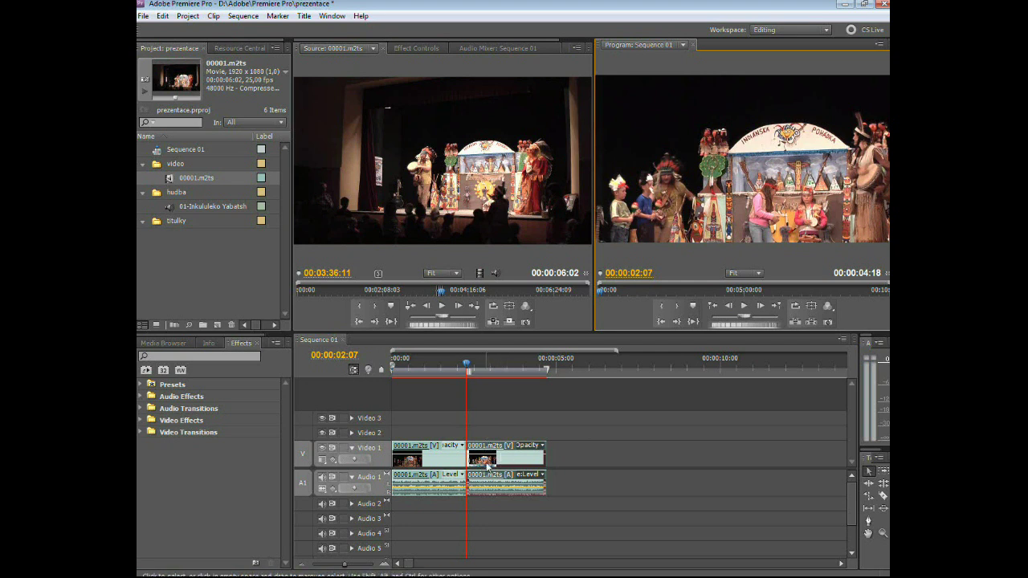
click(760, 306)
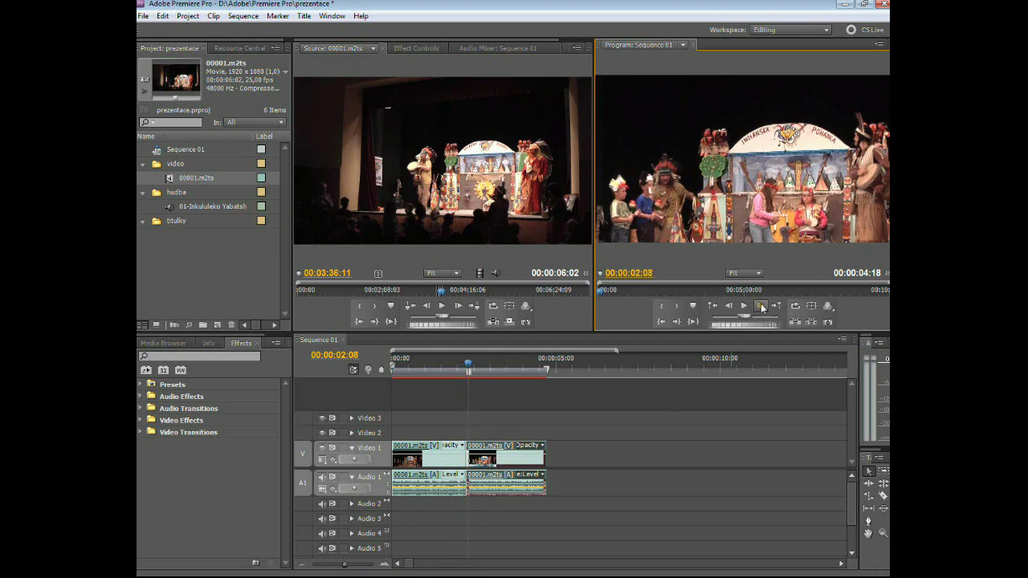
click(777, 310)
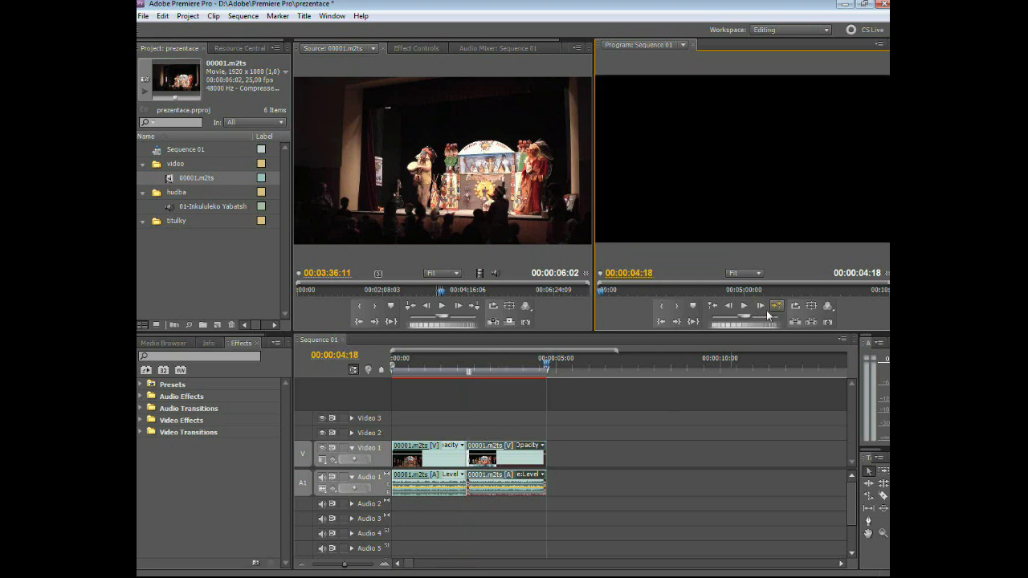
click(493, 322)
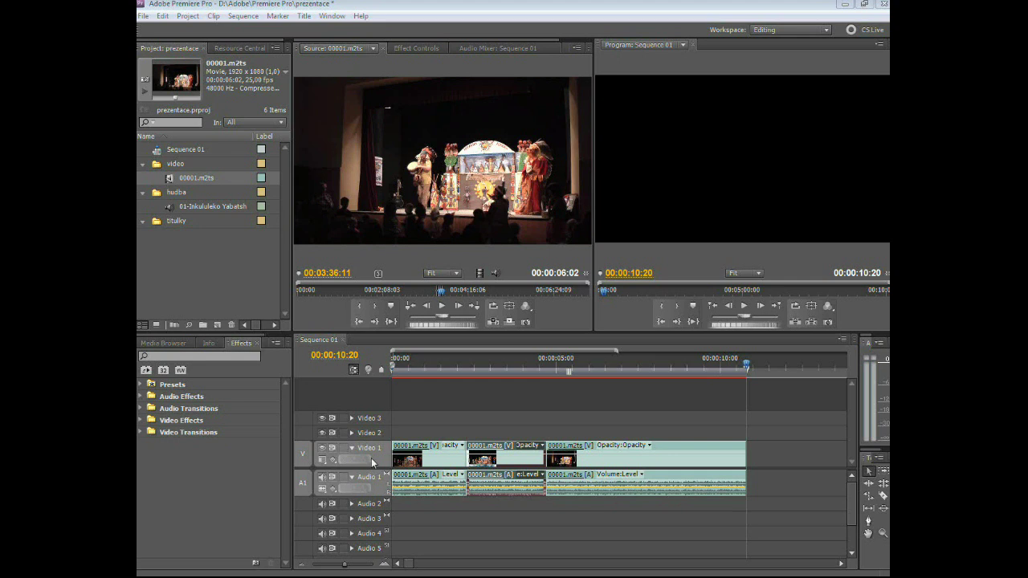
Open the Delete Tracks dialog from the Video 1 track menu and cancel it without changes.
right_click(372, 455)
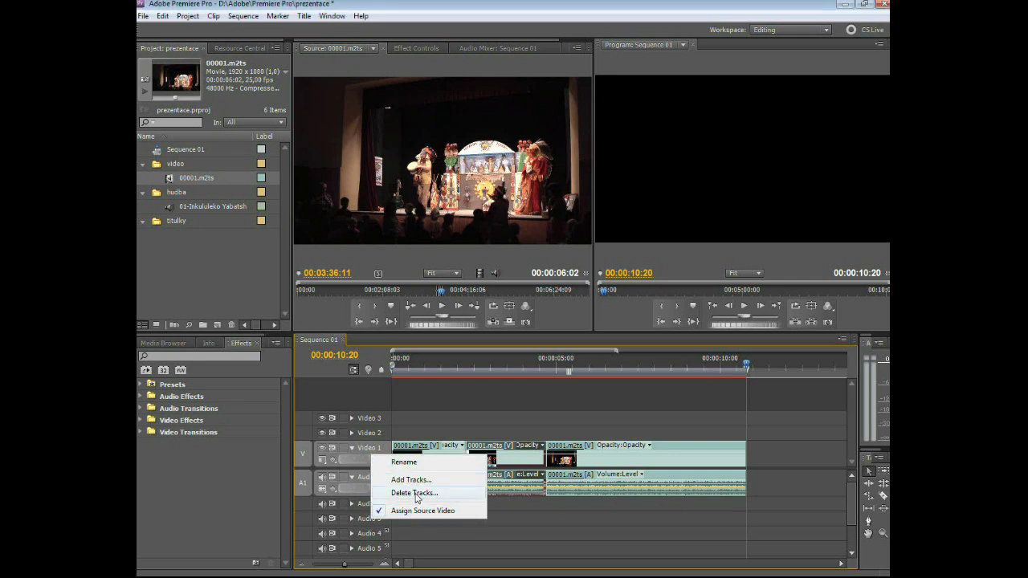
click(426, 493)
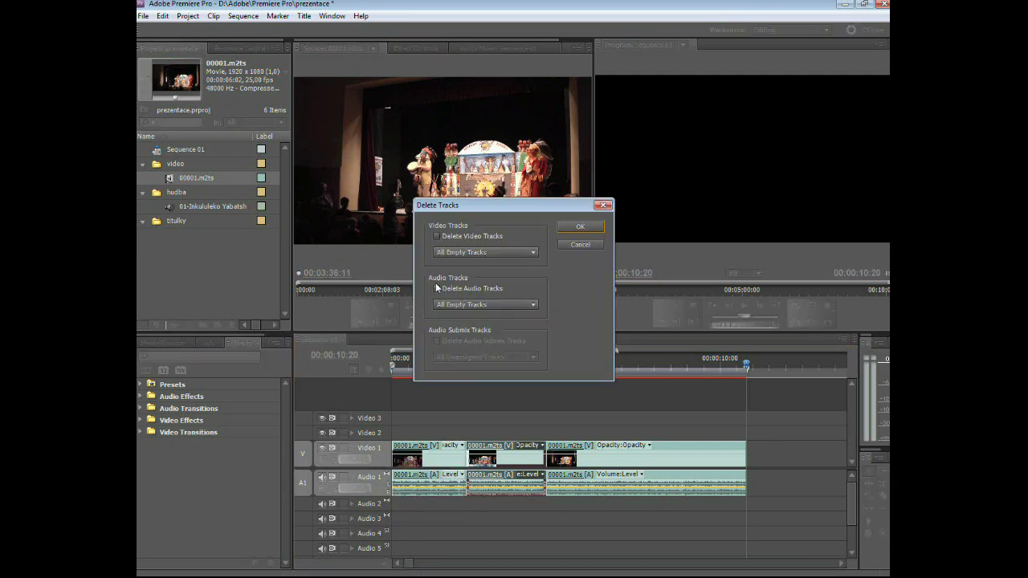
click(580, 245)
Rename the Video 1 track to stopa 1.
right_click(371, 452)
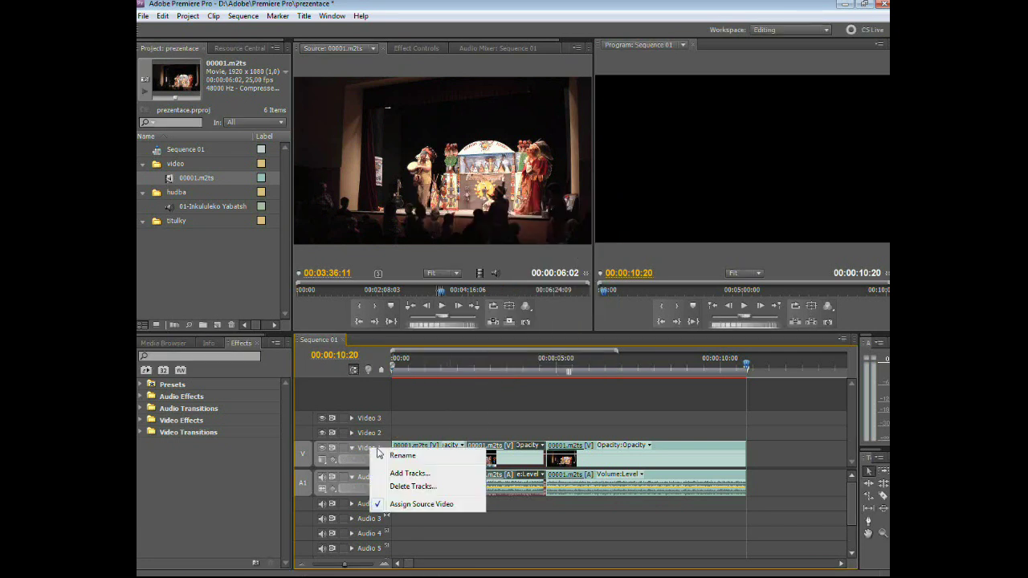
click(393, 458)
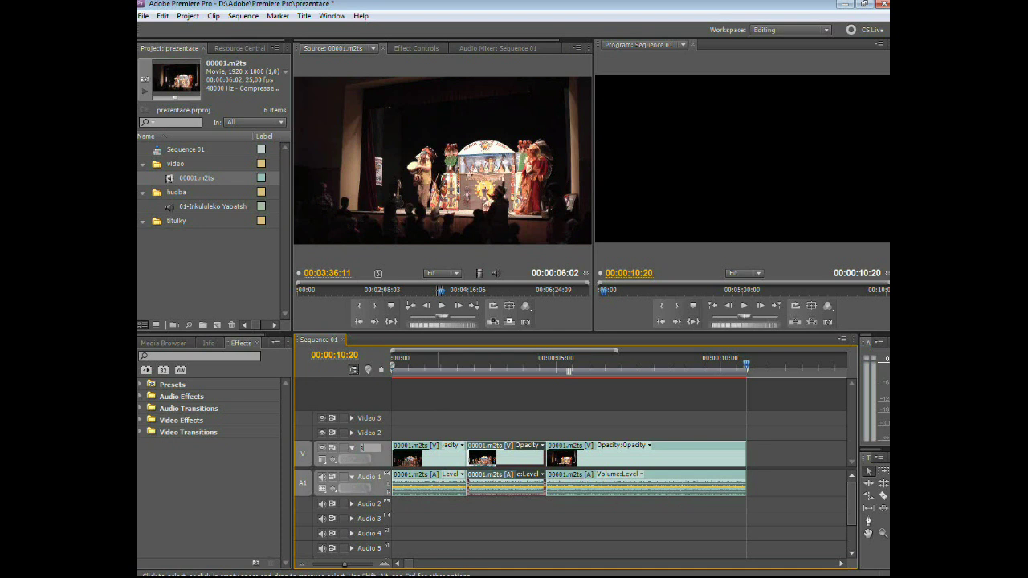
text(stopa 1)
key(Return)
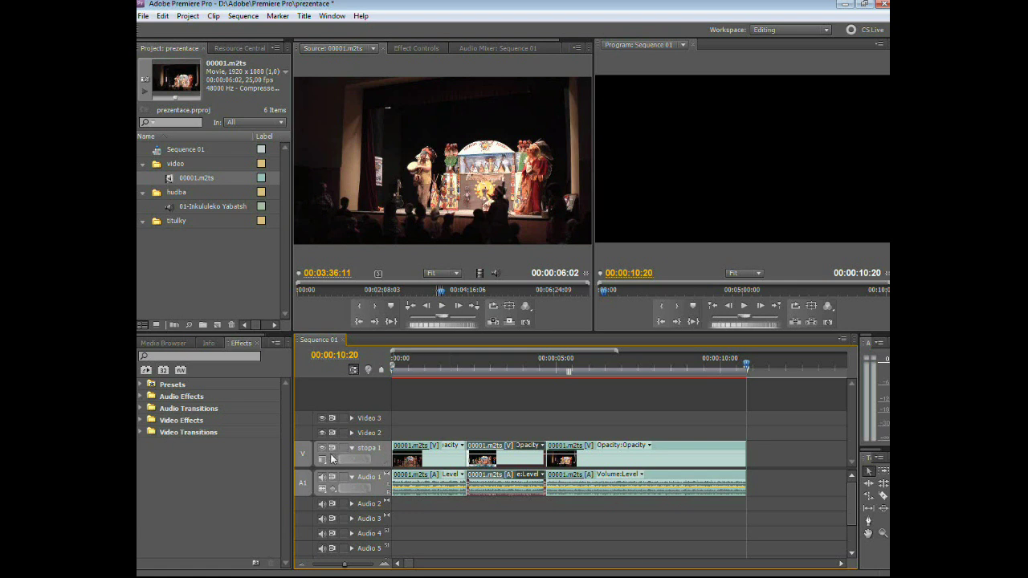
right_click(384, 457)
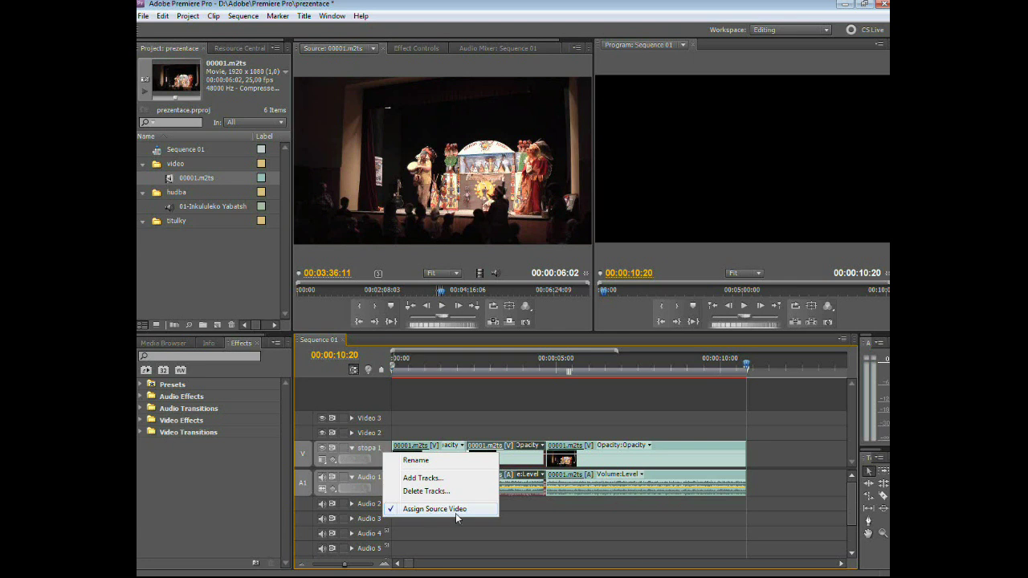
click(389, 437)
Make Video 2 the source video target and insert the marked clip at the playhead.
right_click(391, 434)
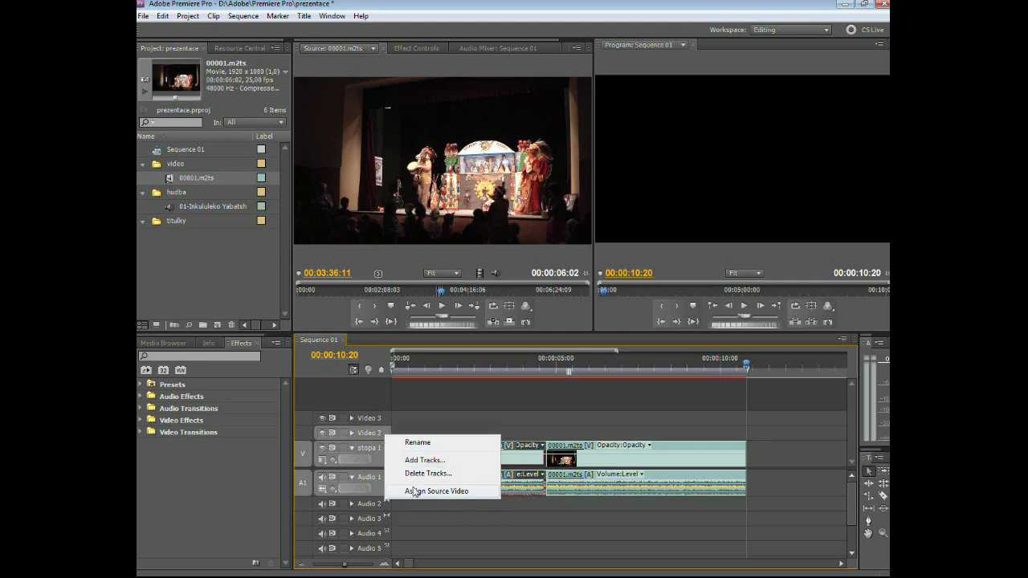
click(414, 490)
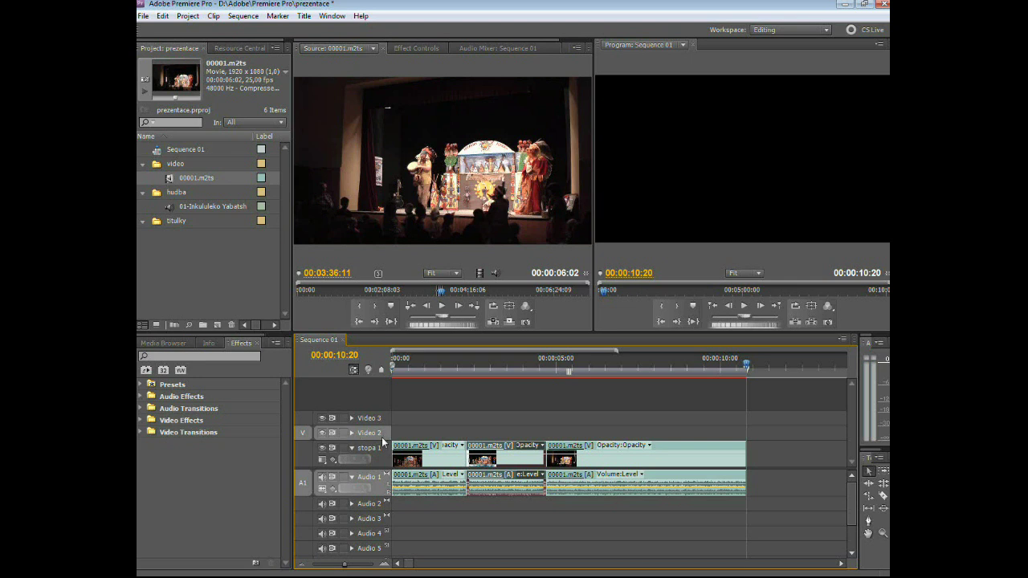
click(494, 322)
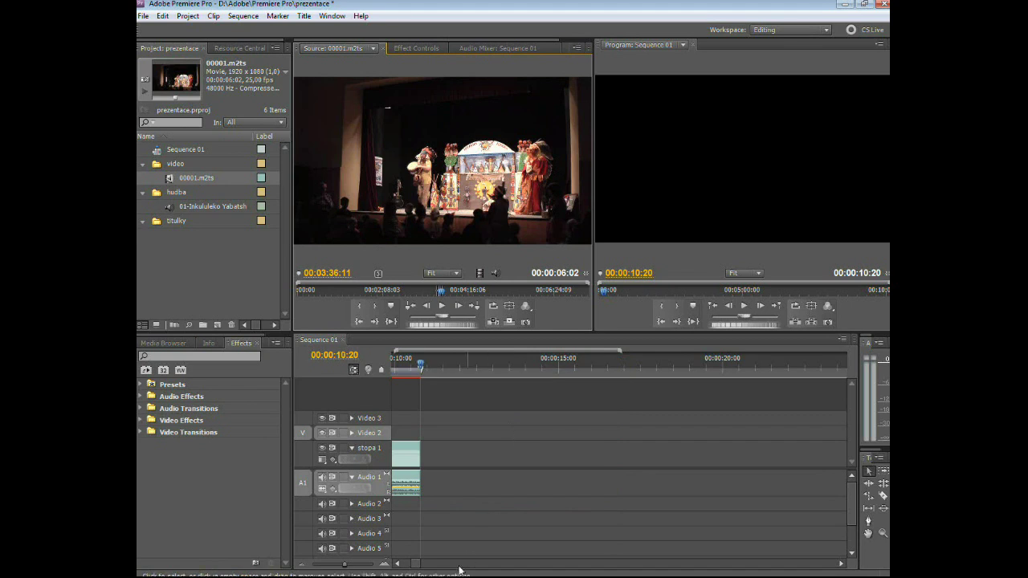
Expand the Video 2 track and make stopa 1 the source video target again.
drag(423, 565, 406, 567)
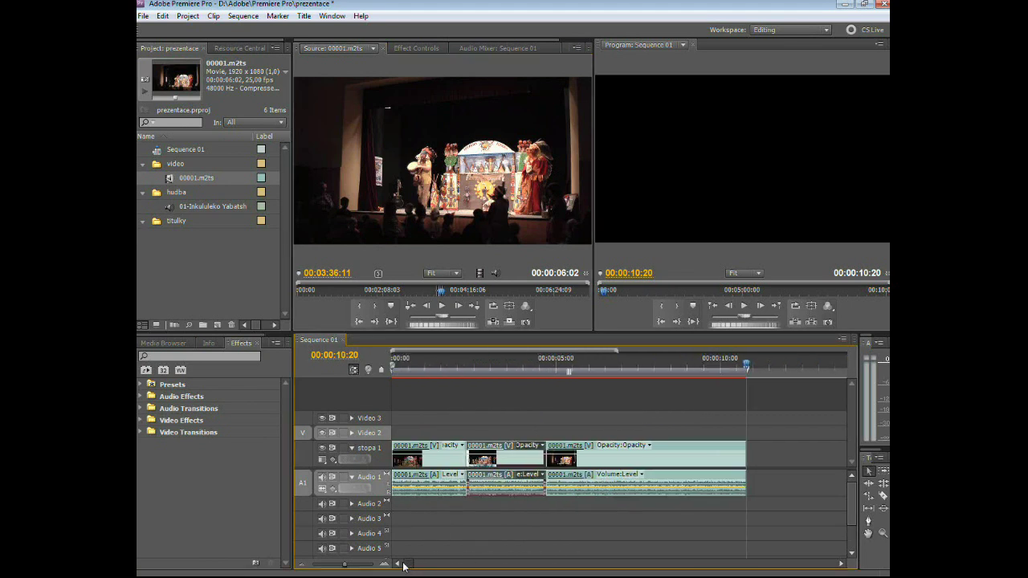
click(351, 432)
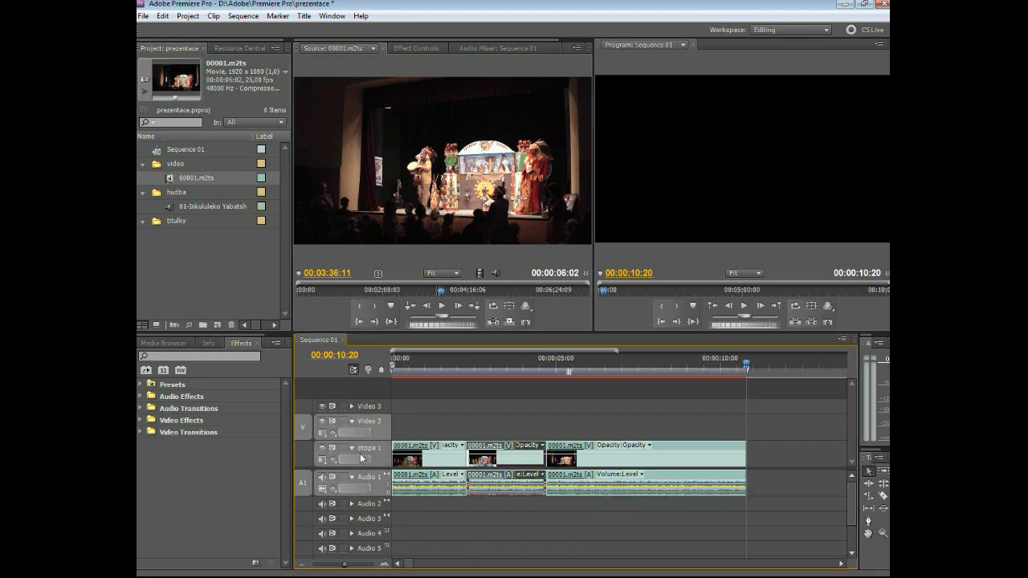
right_click(362, 455)
click(404, 512)
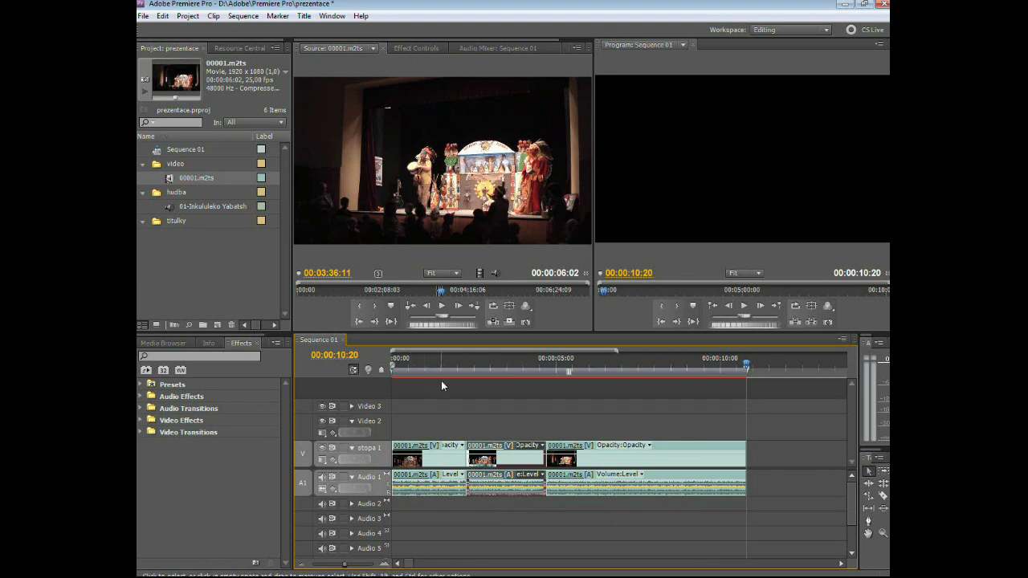
Scrub and play the sequence around the join between the first two clips.
click(465, 360)
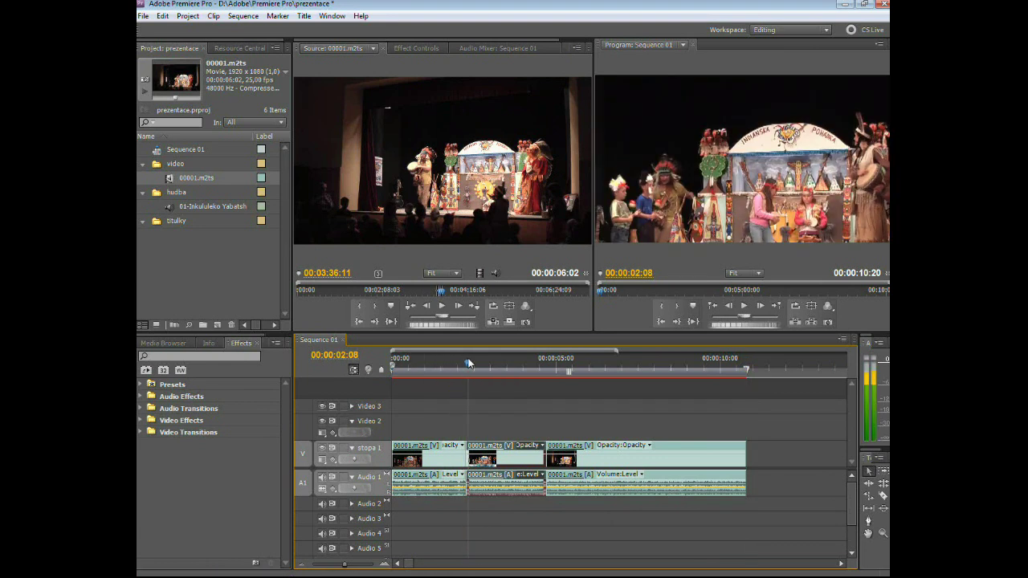
drag(469, 364, 463, 363)
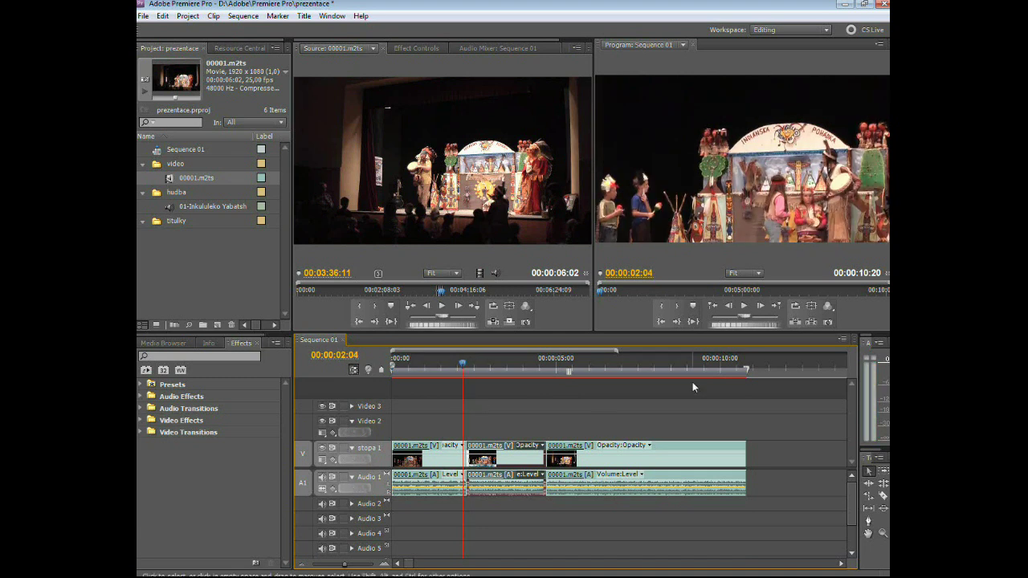
click(745, 307)
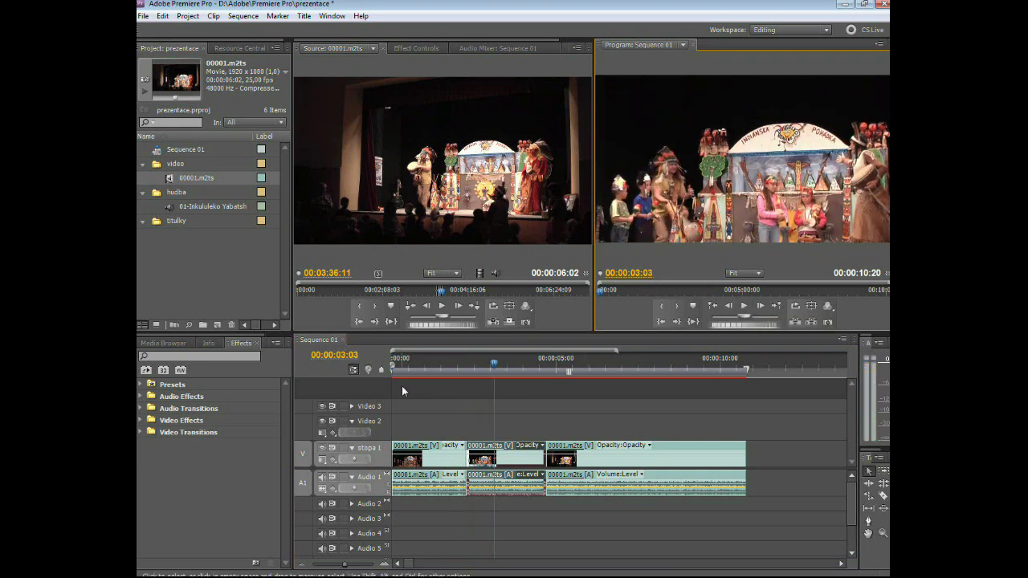
click(440, 363)
click(745, 306)
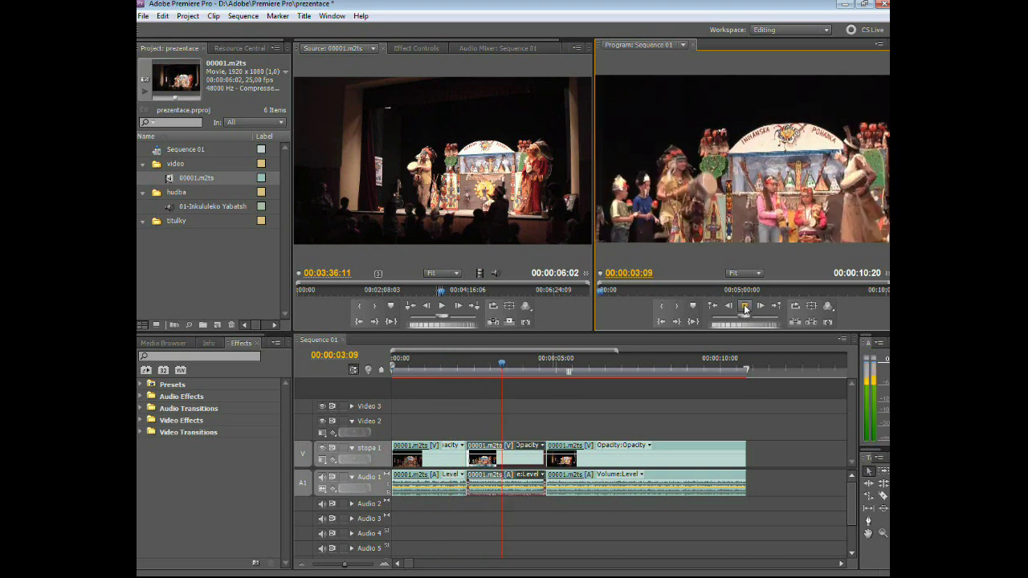
key(space)
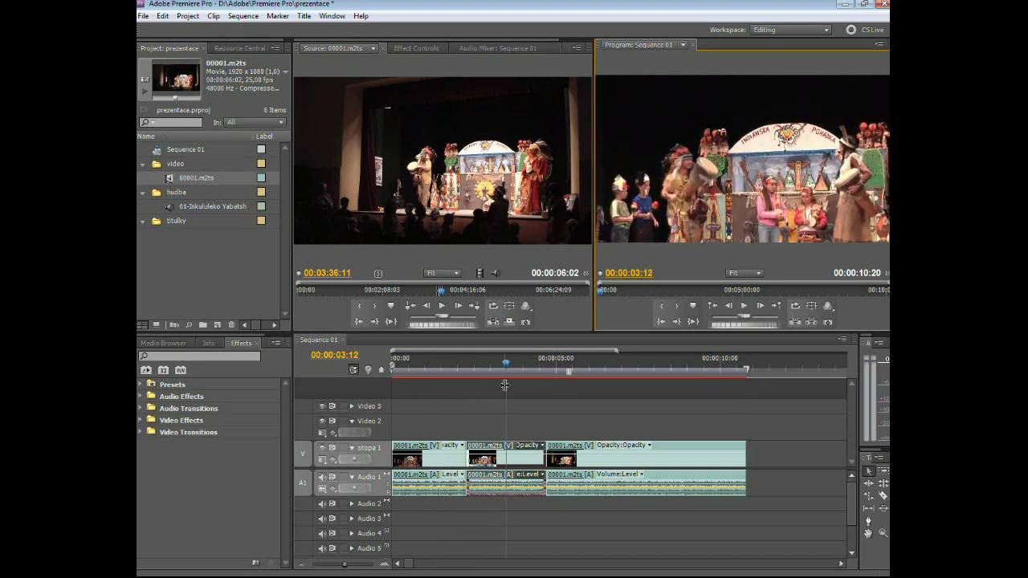
Step the playhead frame by frame onto the cut at 00:00:02:07.
click(714, 310)
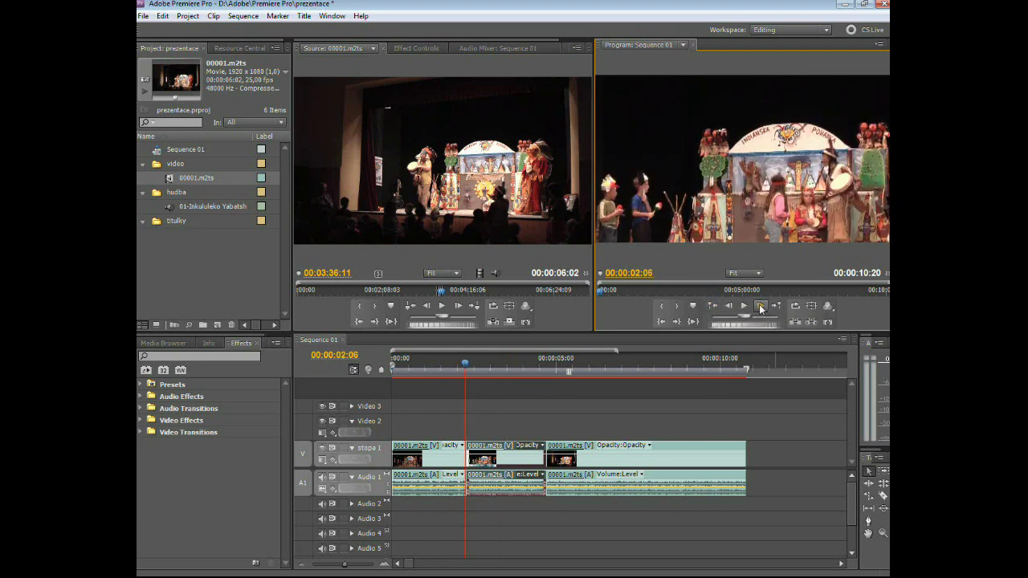
click(769, 311)
click(731, 307)
click(731, 308)
click(767, 310)
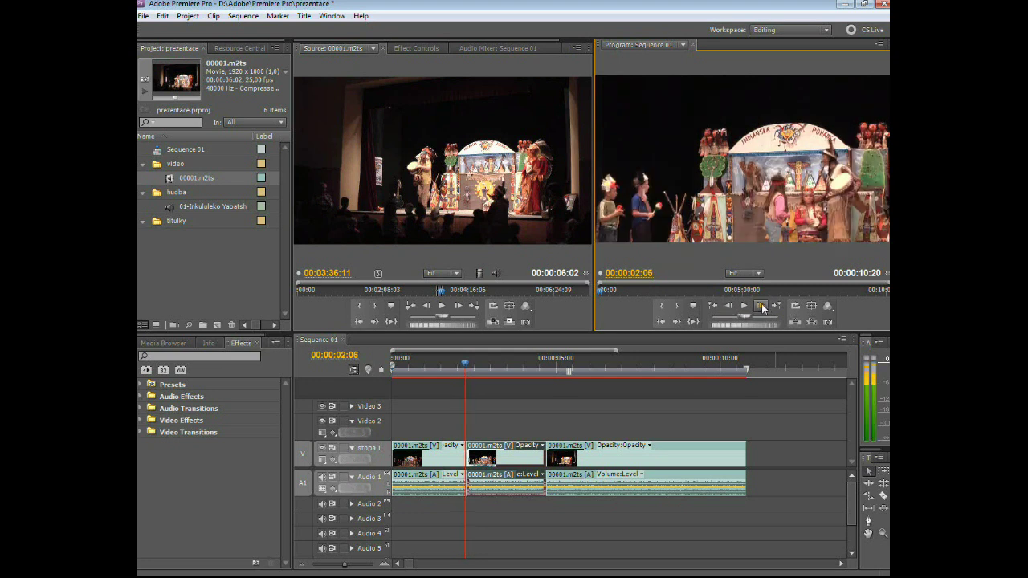
click(767, 310)
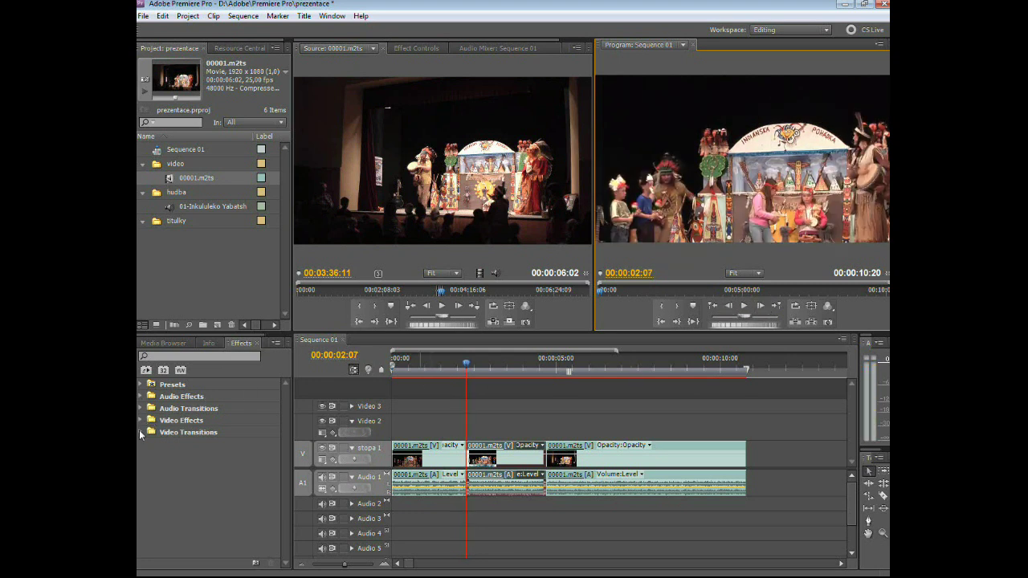
Apply Cross Dissolve from Video Transitions > Dissolve to the cut between the first two clips on stopa 1.
click(141, 432)
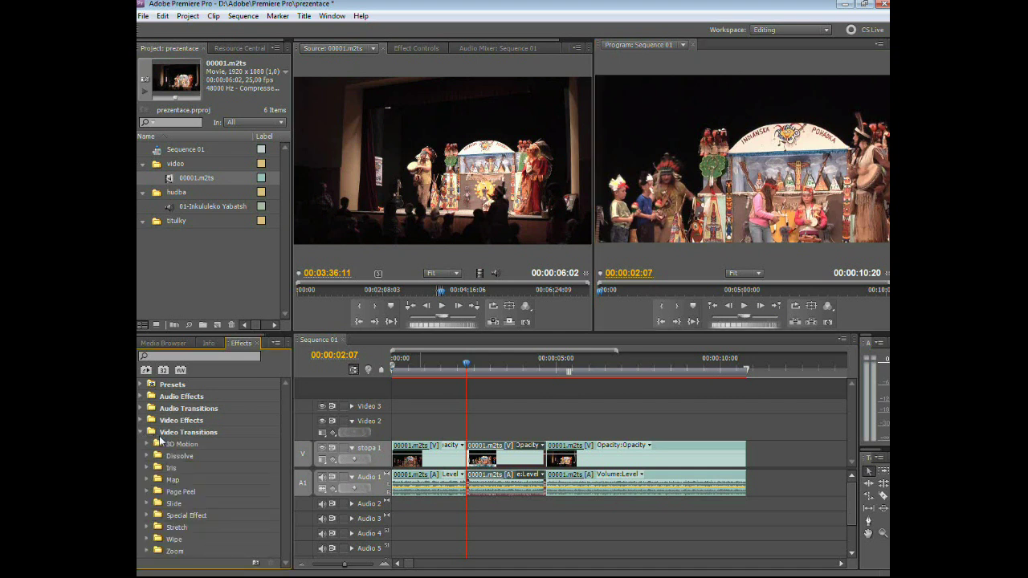
click(147, 456)
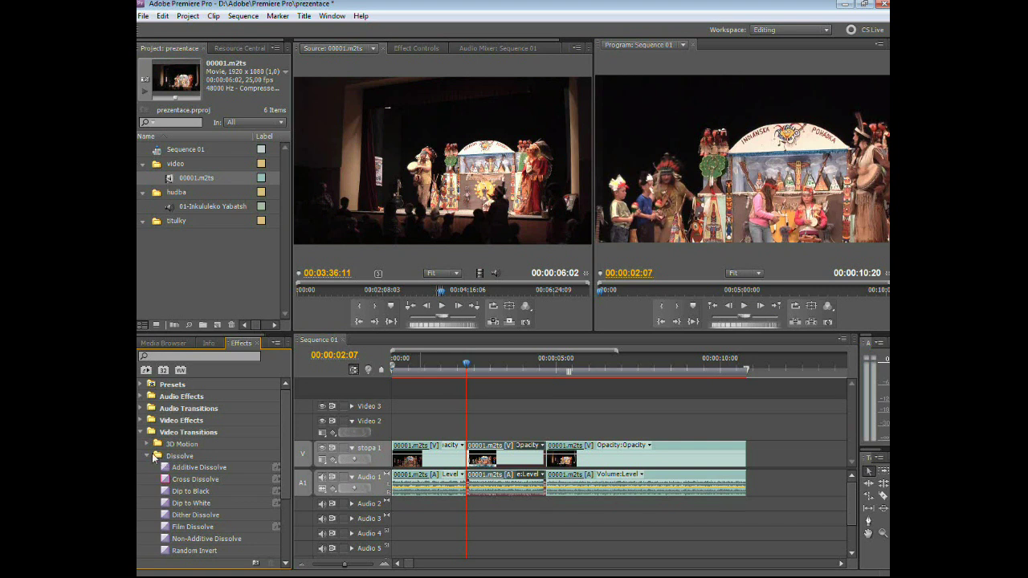
click(147, 457)
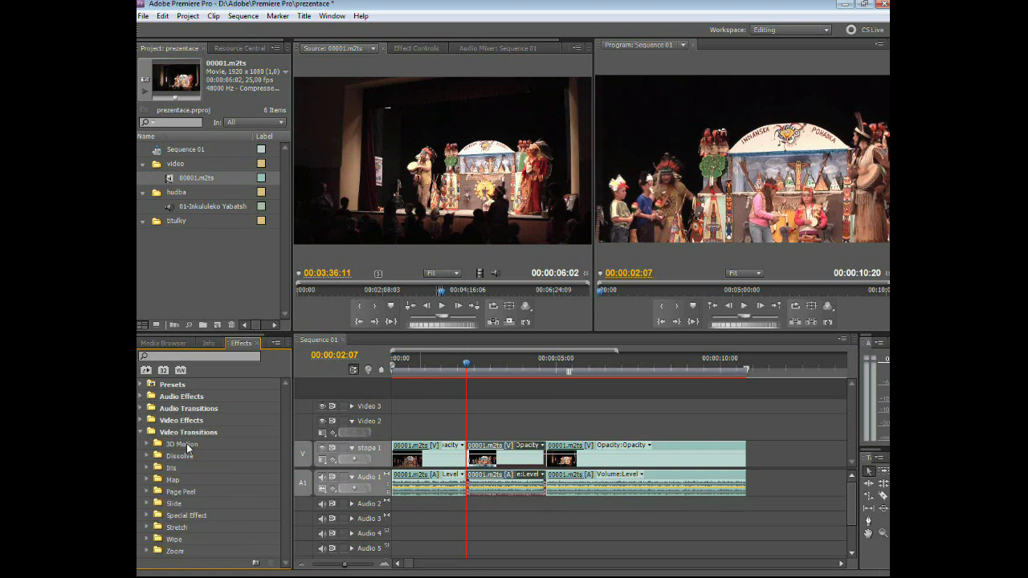
click(147, 456)
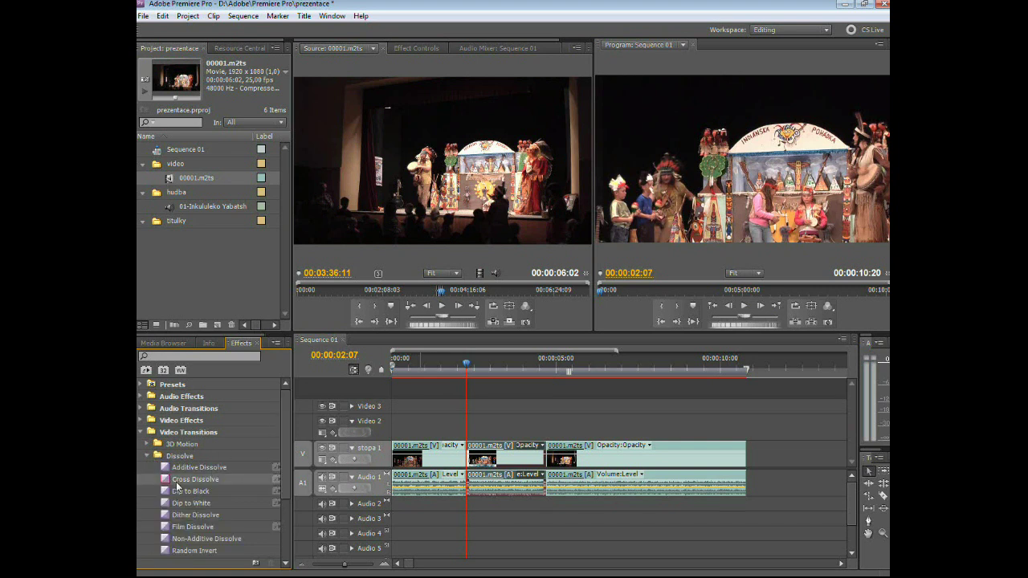
drag(177, 486, 425, 462)
drag(426, 462, 205, 485)
drag(194, 481, 474, 460)
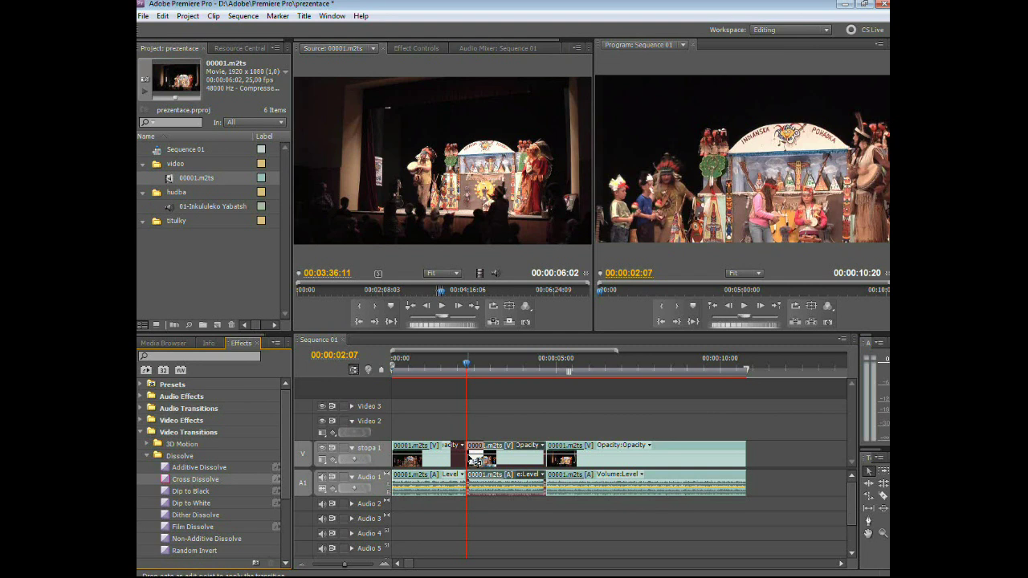
drag(472, 459, 471, 461)
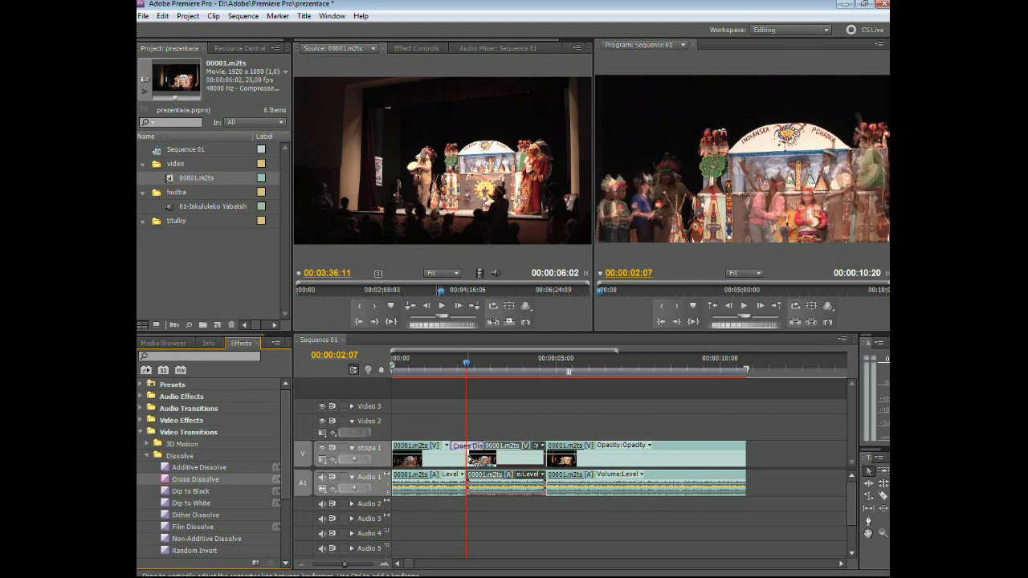
Scrub and play through the dissolve to preview it, then select the transition.
click(460, 366)
drag(459, 367, 474, 370)
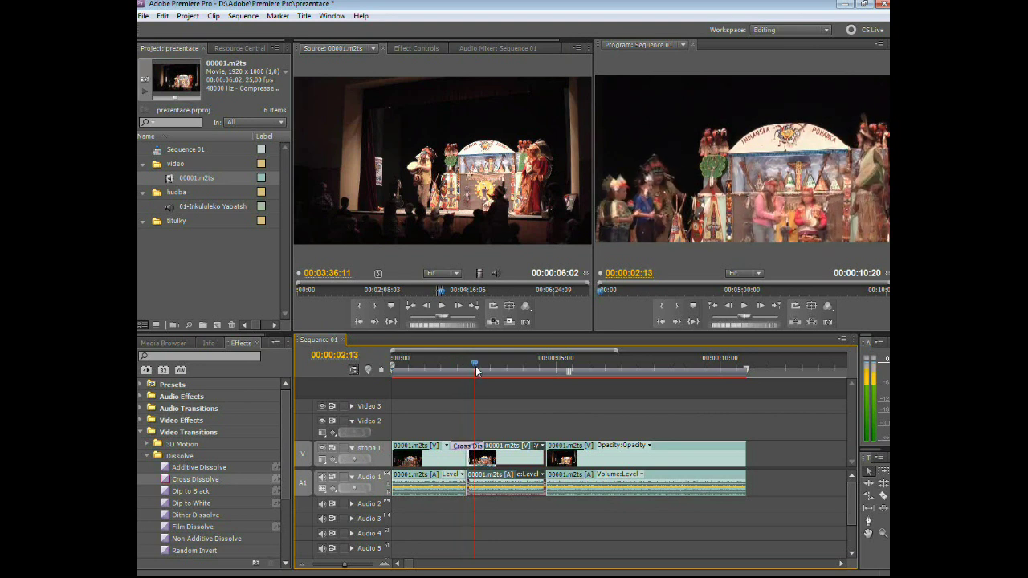
key(space)
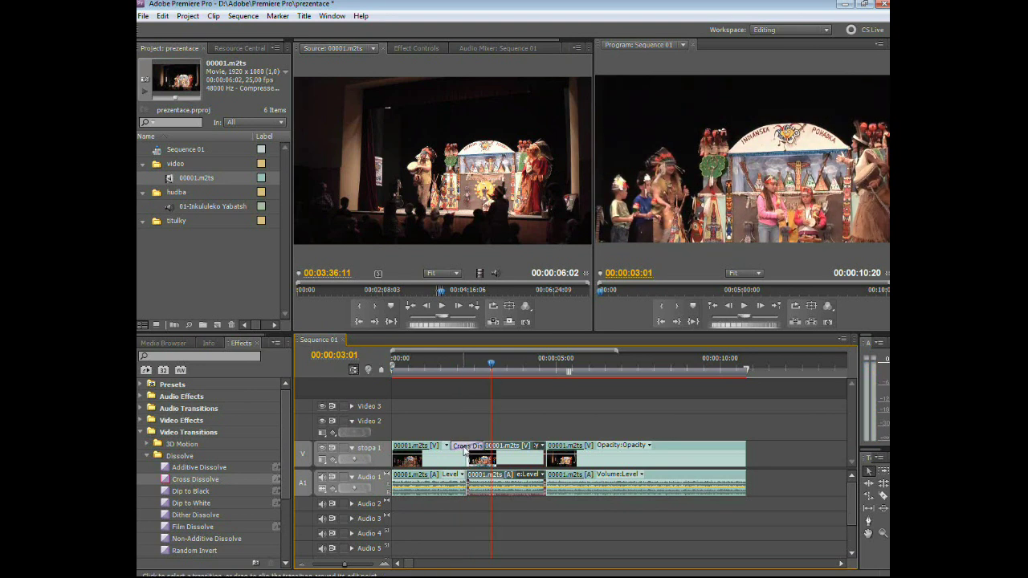
click(465, 452)
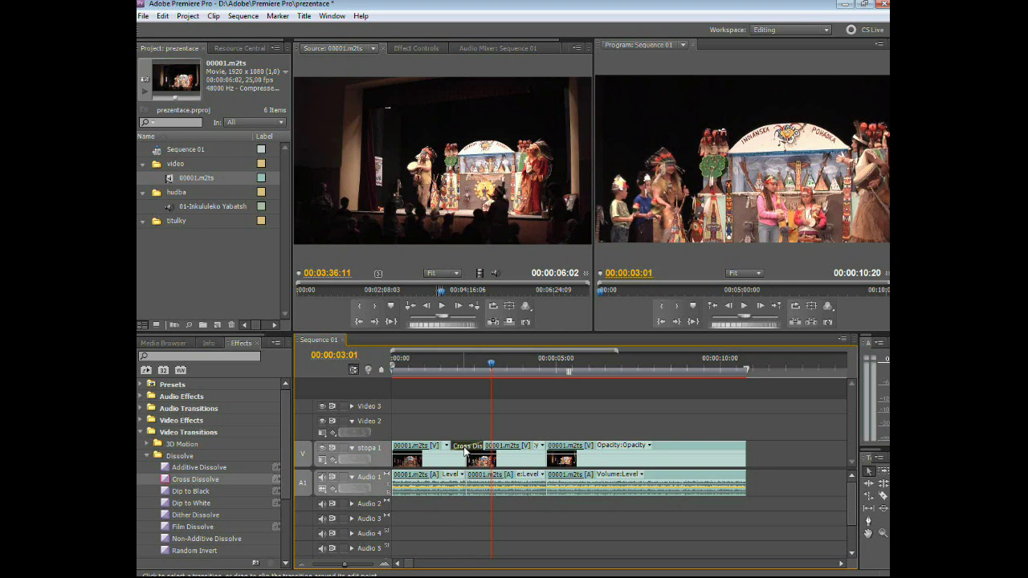
Show the selected Cross Dissolve's settings in Effect Controls.
click(408, 49)
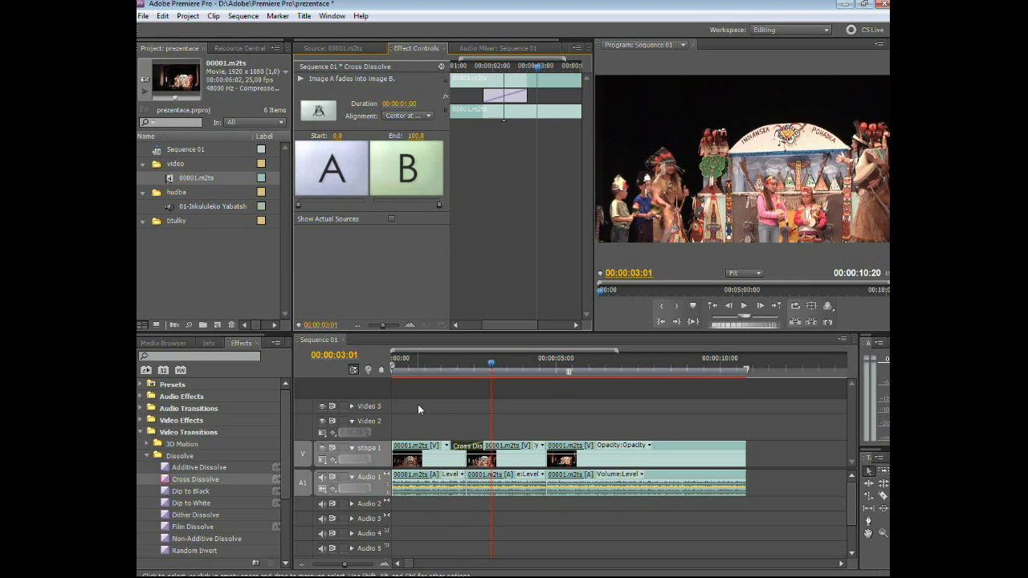
click(458, 419)
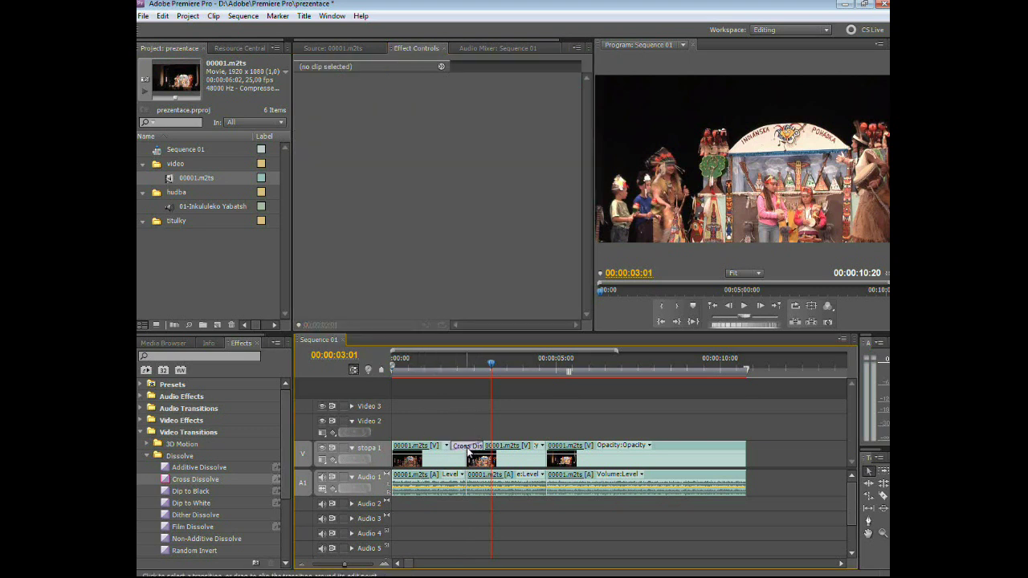
click(468, 451)
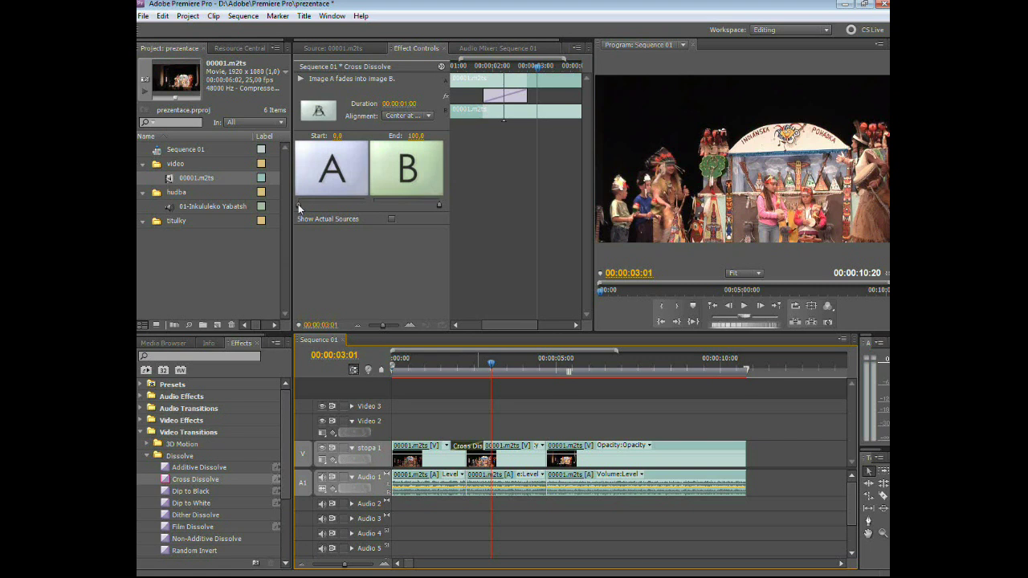
Drag the dissolve's Start value to 55.9, checking it with Show Actual Sources.
click(299, 206)
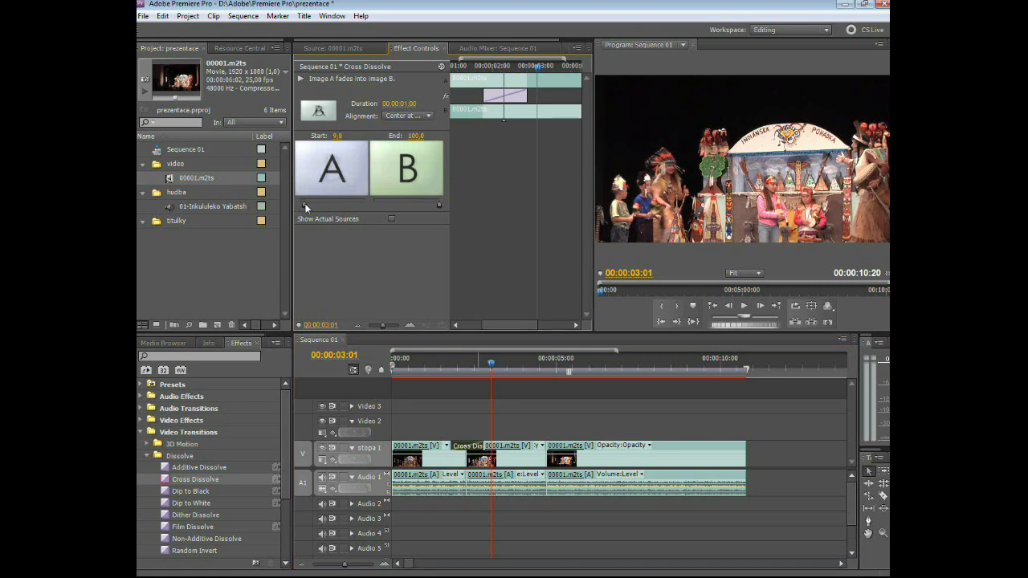
drag(305, 206, 318, 207)
drag(343, 205, 314, 205)
click(392, 220)
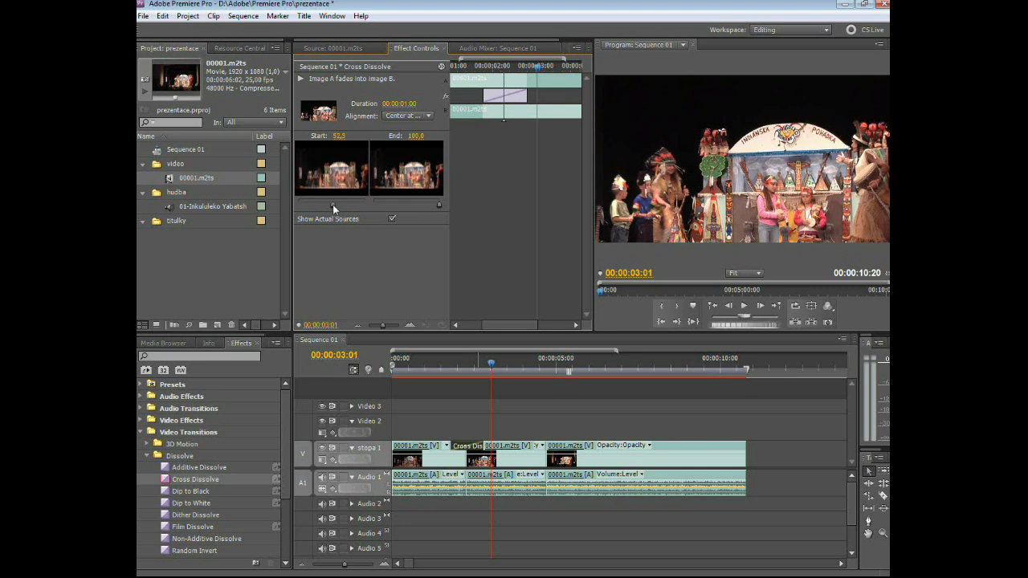
drag(344, 204, 335, 204)
click(391, 219)
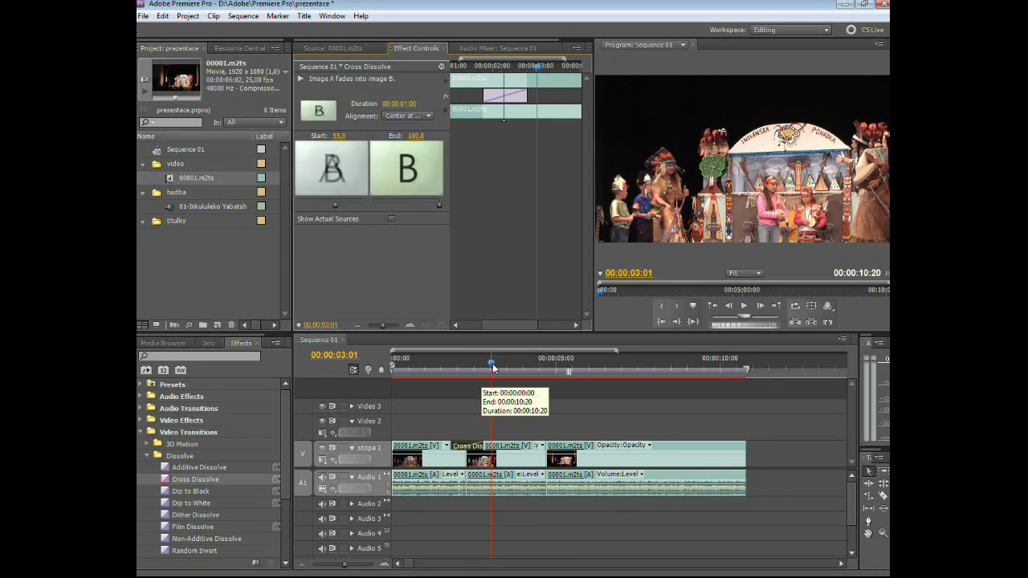
mouse_move(493, 367)
mouse_down()
mouse_move(484, 377)
mouse_move(448, 374)
mouse_up()
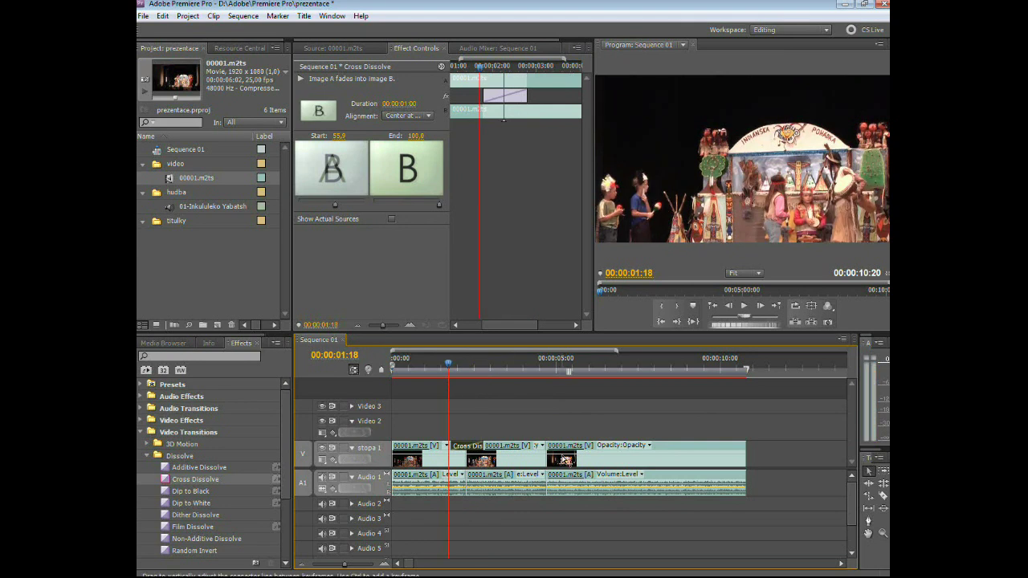
Move the third clip to Video 2 and Audio 2, shifted about one second earlier to overlap.
click(579, 460)
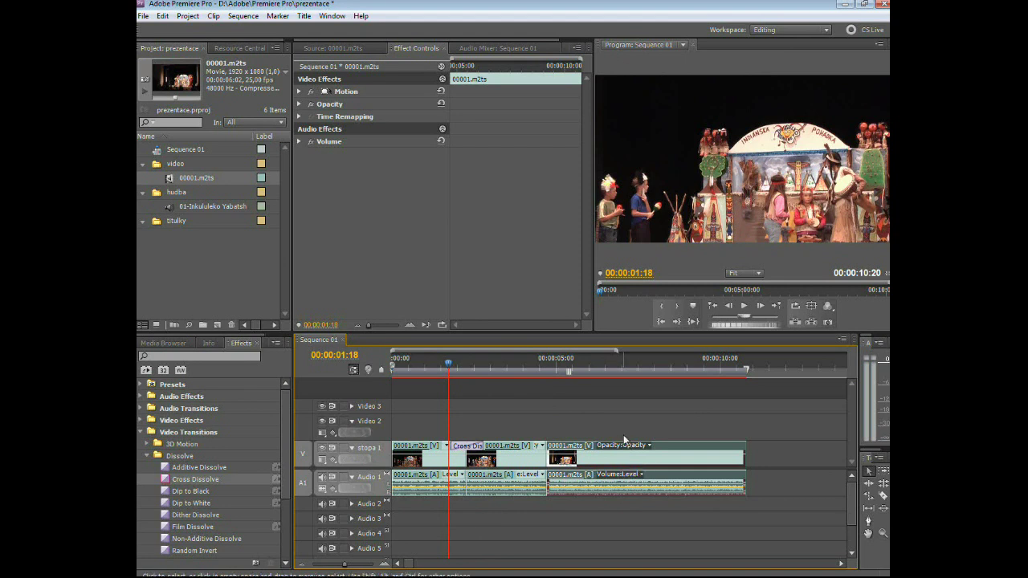
drag(624, 443, 676, 439)
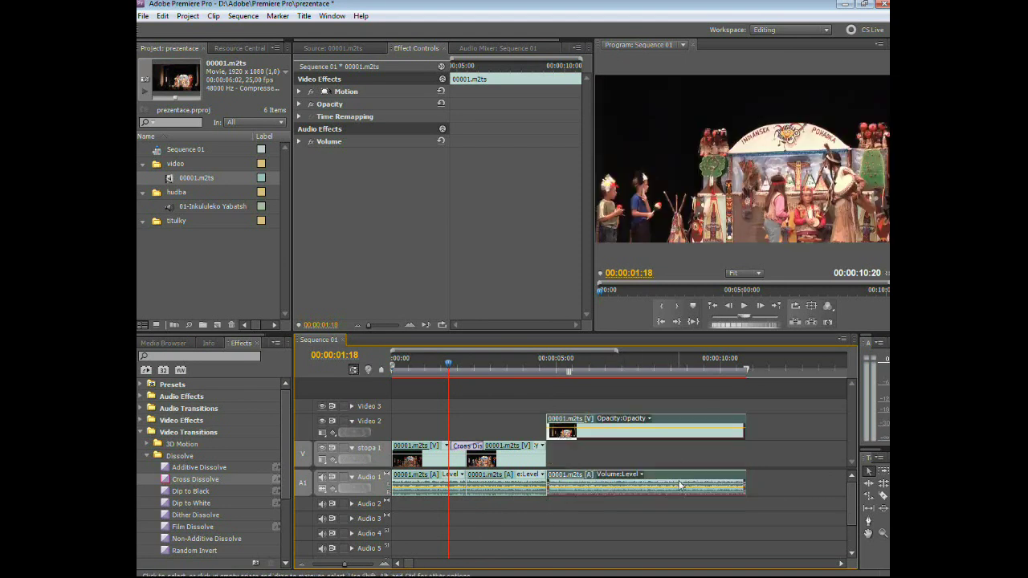
drag(666, 479, 666, 503)
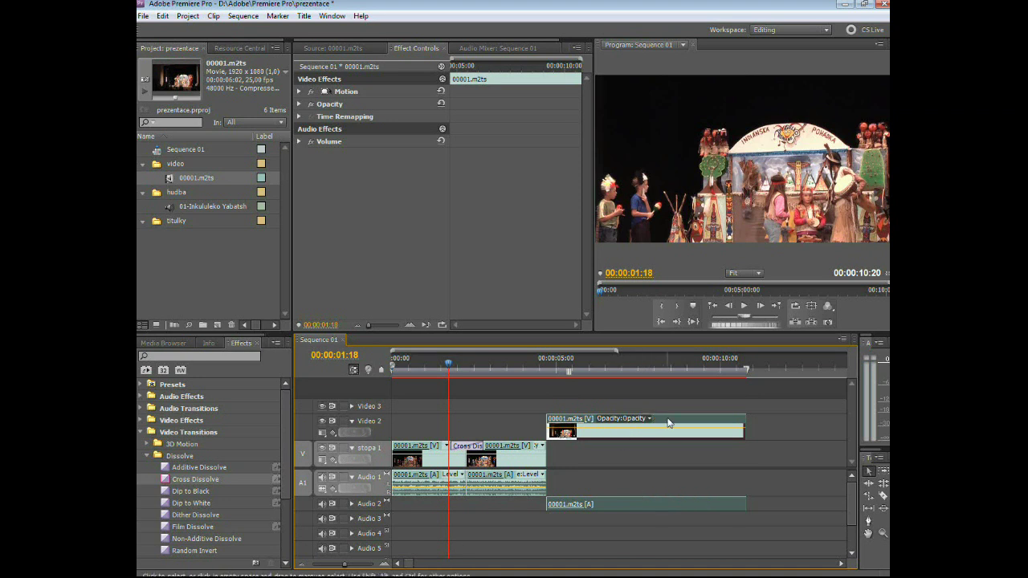
drag(666, 421, 634, 428)
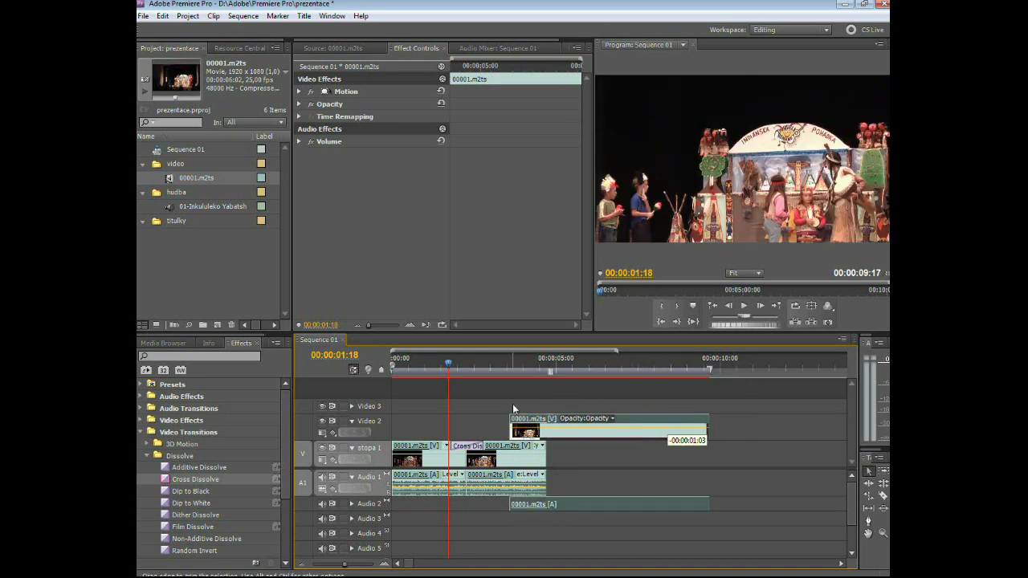
key(space)
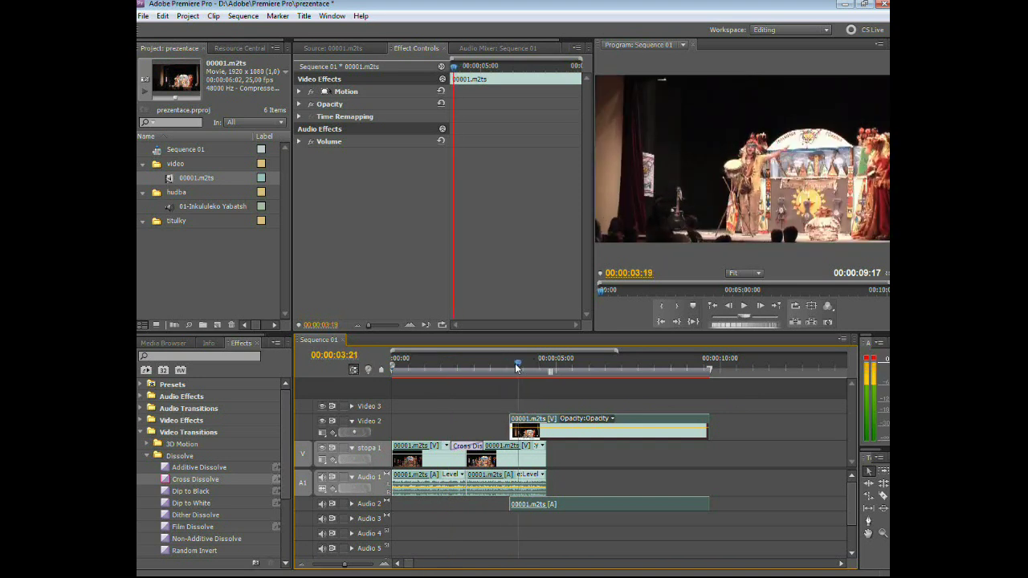
click(522, 365)
Select the Video 2 clip at 00:00:04:05 and expand its Opacity effect, keeping opacity at 100%.
drag(526, 367, 530, 367)
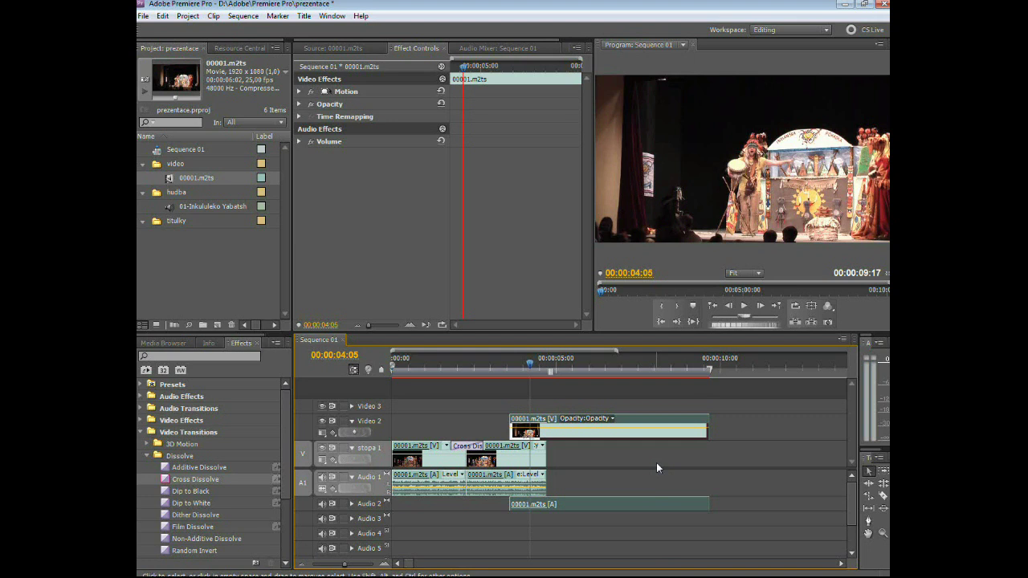
click(613, 456)
click(612, 419)
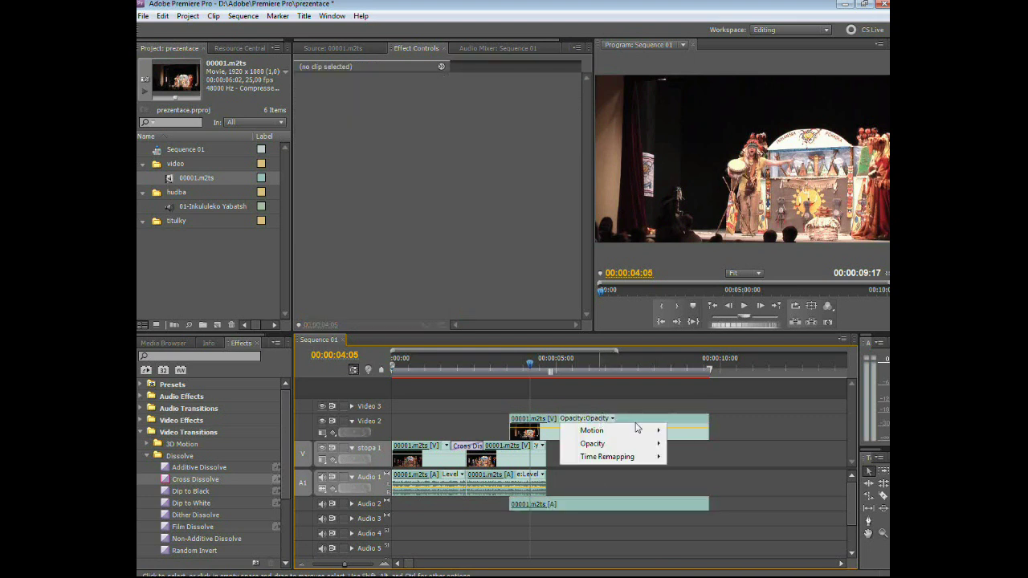
click(669, 419)
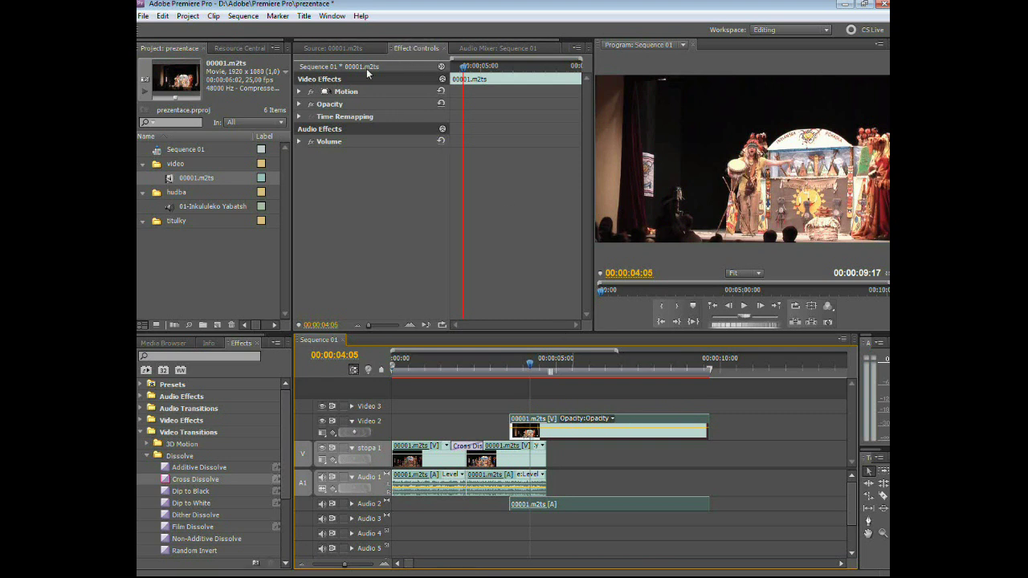
click(299, 103)
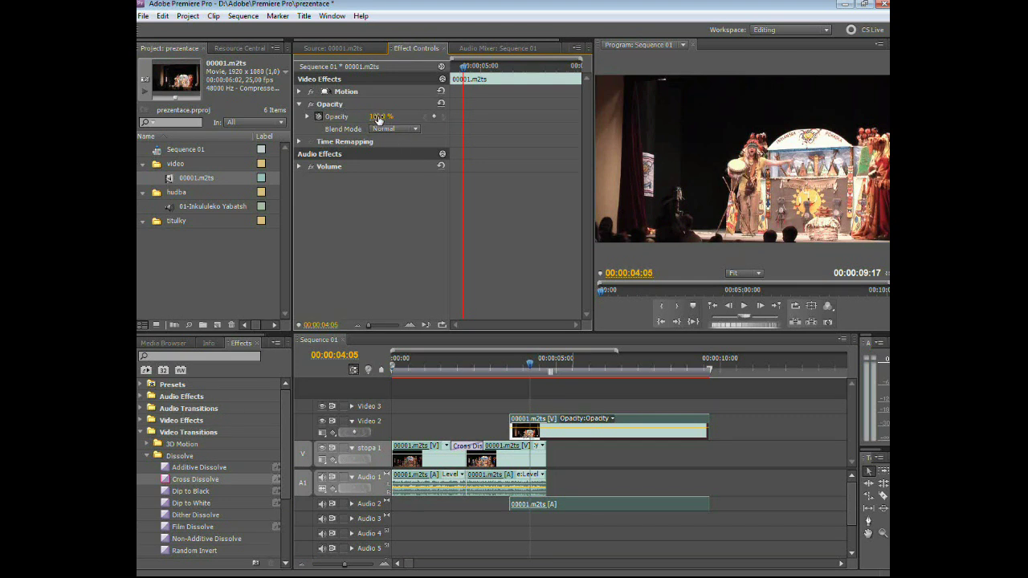
mouse_move(378, 119)
mouse_down()
mouse_move(335, 128)
mouse_move(386, 133)
mouse_up()
Add a 100% opacity keyframe to the Video 2 clip at 00:00:04:18.
click(541, 455)
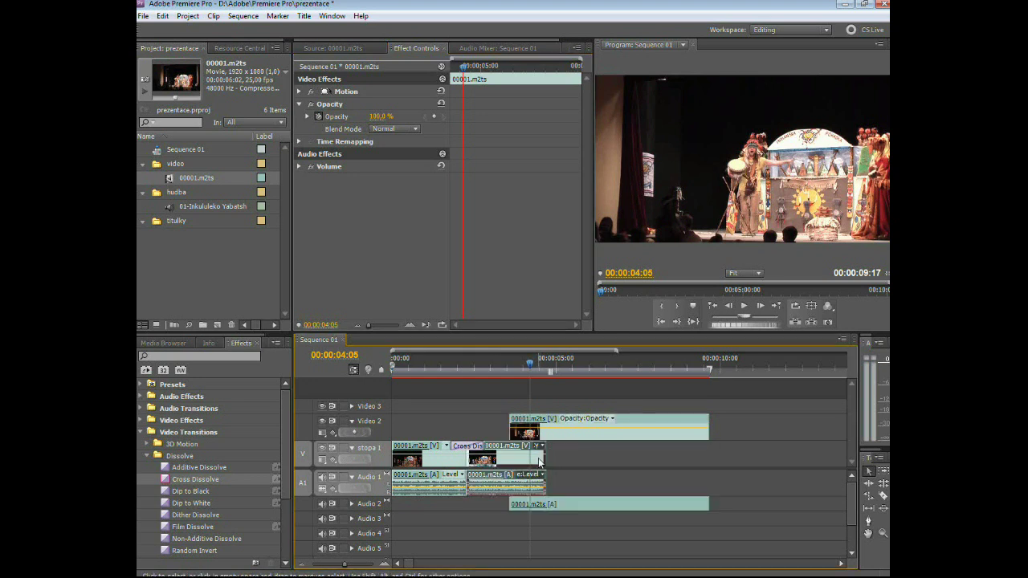
click(760, 306)
click(593, 432)
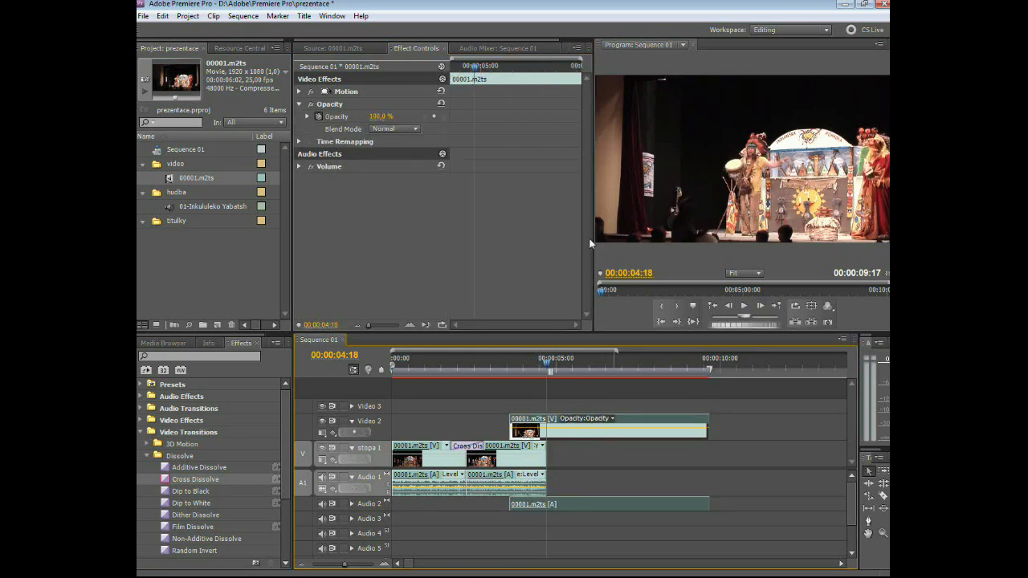
click(435, 118)
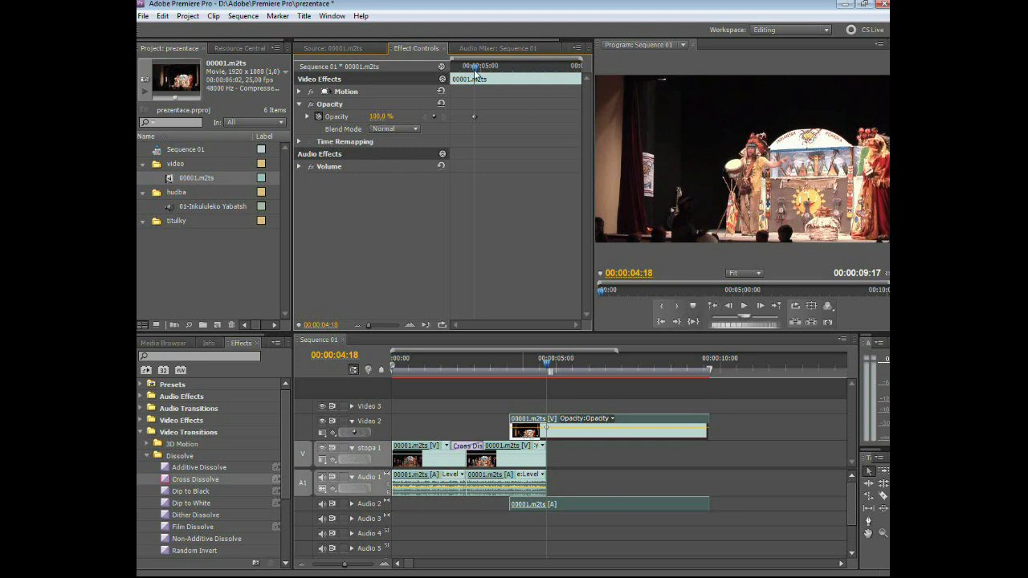
Add a second opacity keyframe at 00:00:03:15 and set it to 0%.
drag(474, 71, 450, 69)
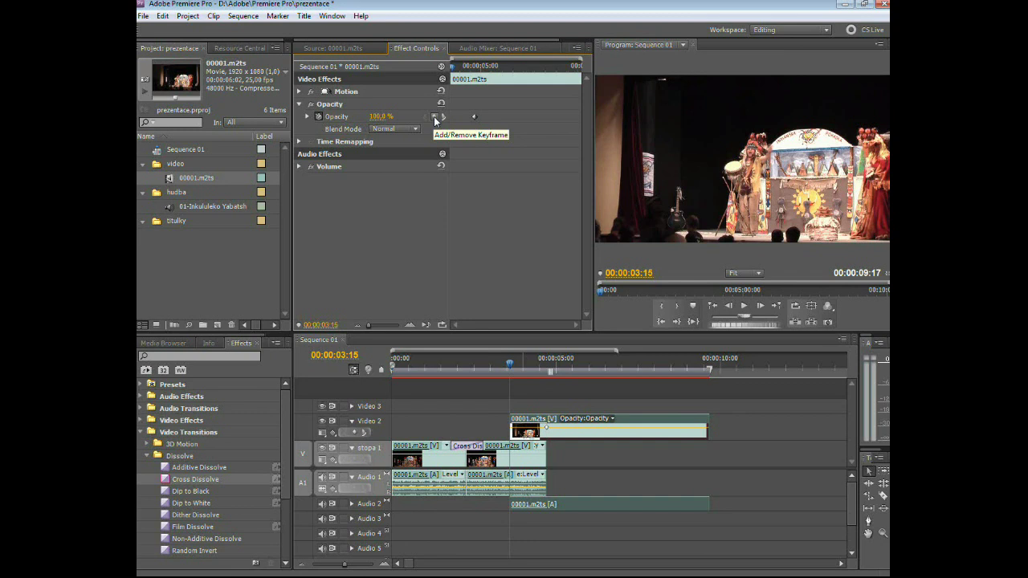
click(435, 119)
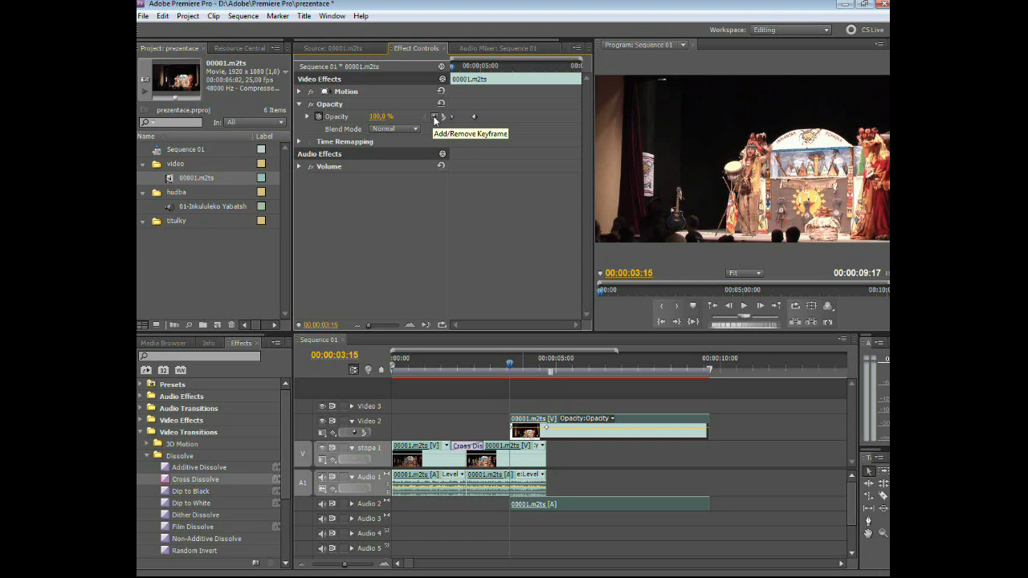
click(382, 116)
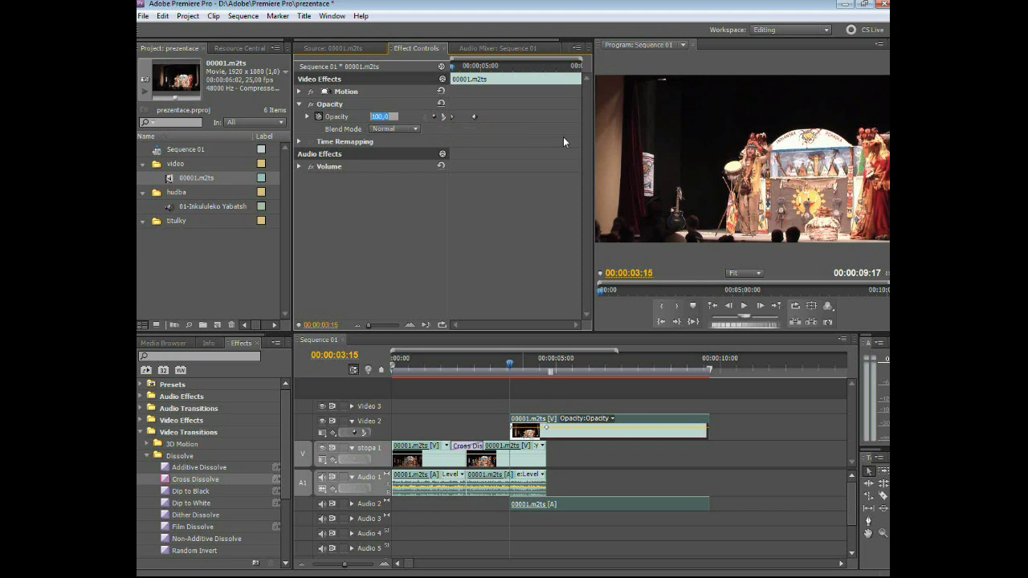
text(0)
key(Return)
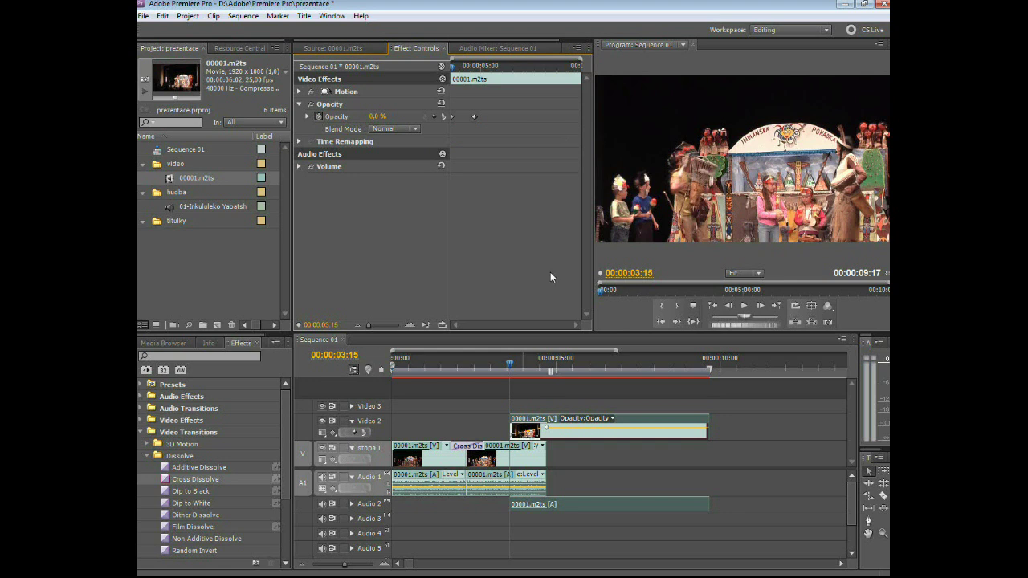
Scrub the timeline from 00:00:03:14 to 00:00:04:15 to check the fade-in.
click(513, 366)
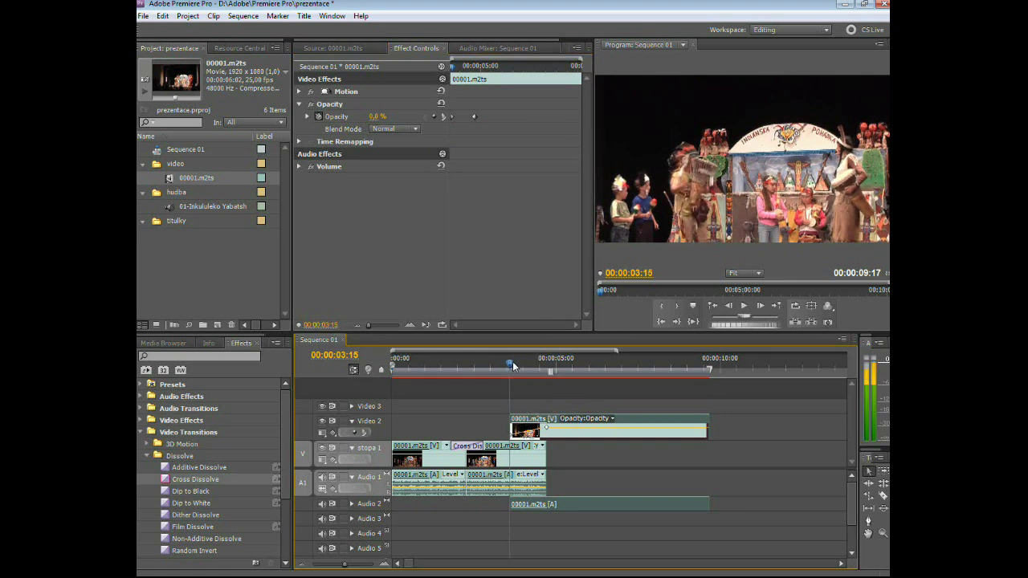
drag(513, 367, 522, 365)
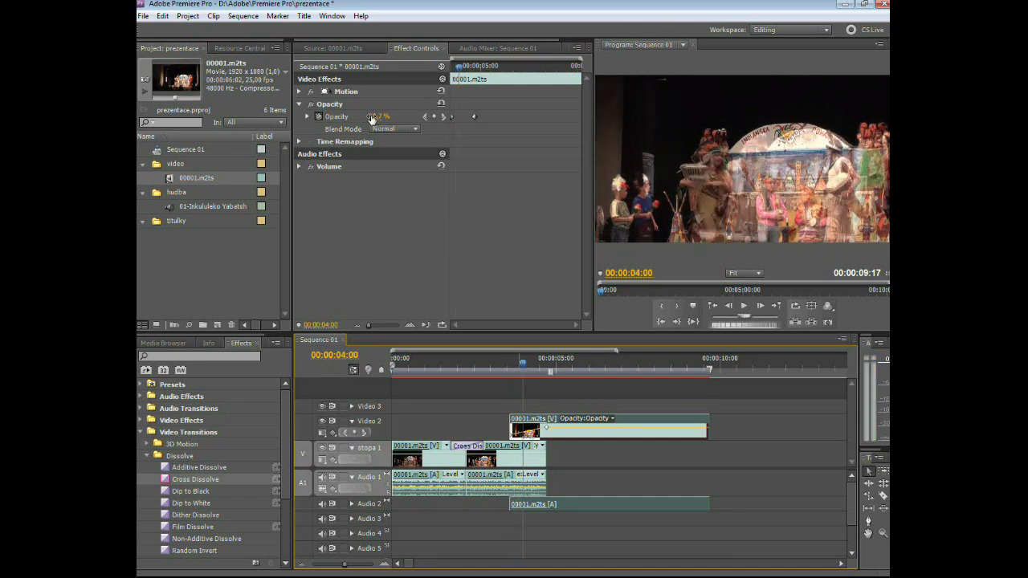
click(527, 363)
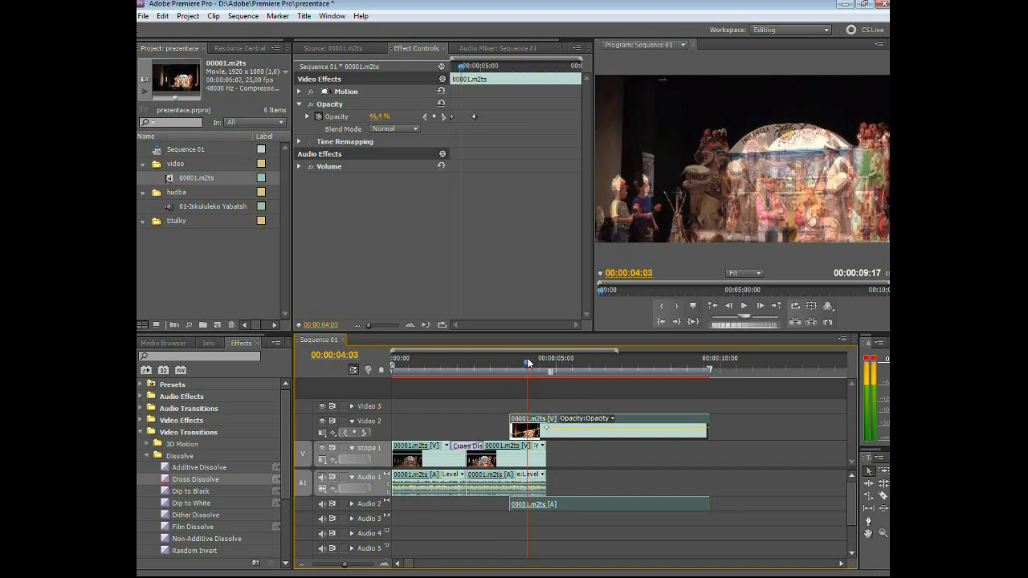
click(537, 362)
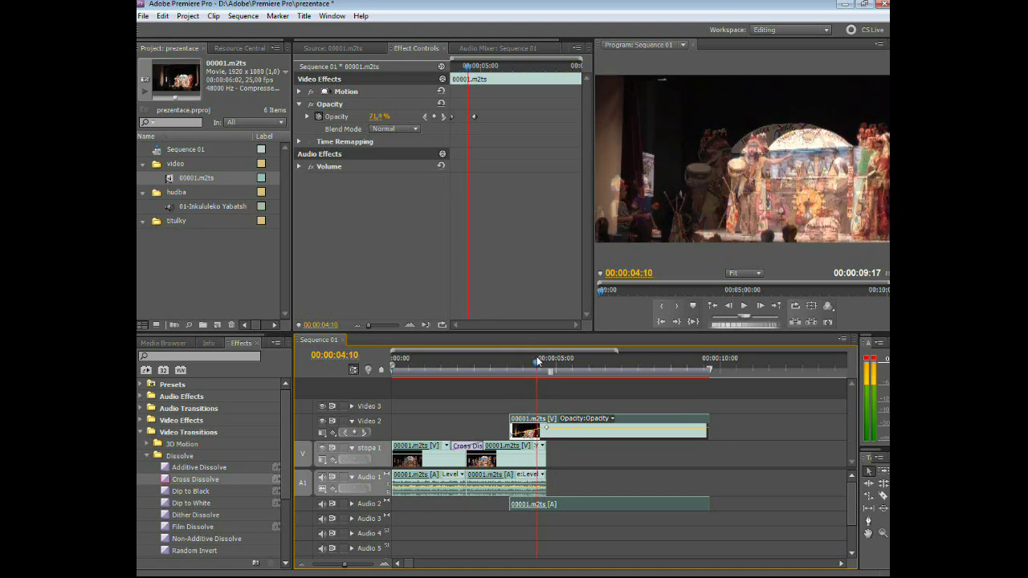
mouse_move(538, 361)
mouse_down()
mouse_move(551, 363)
mouse_move(514, 369)
mouse_move(548, 368)
mouse_up()
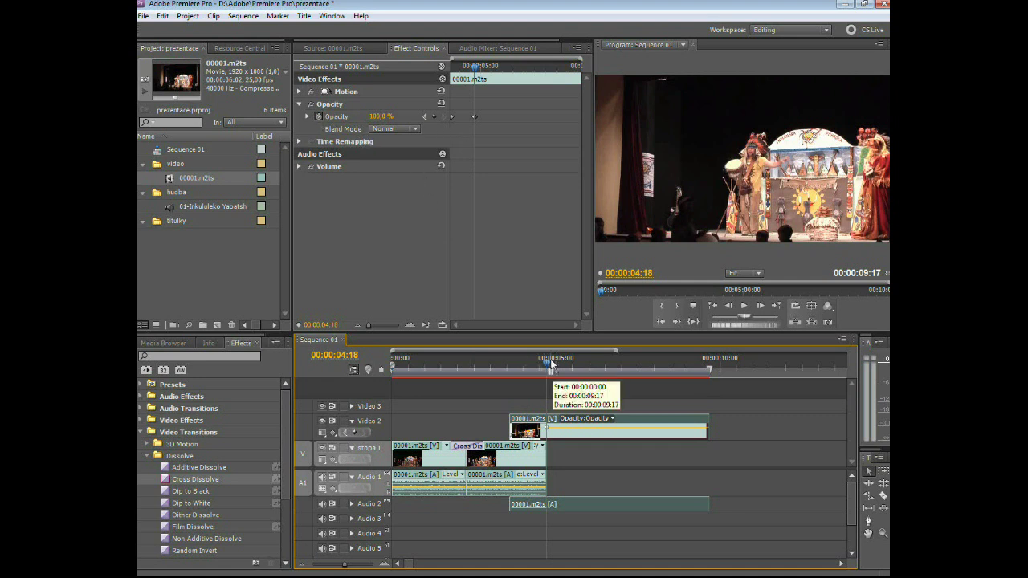
Scrub back to 00:00:04:19 and expand the Video 2 clip's Motion effect.
drag(549, 368, 580, 372)
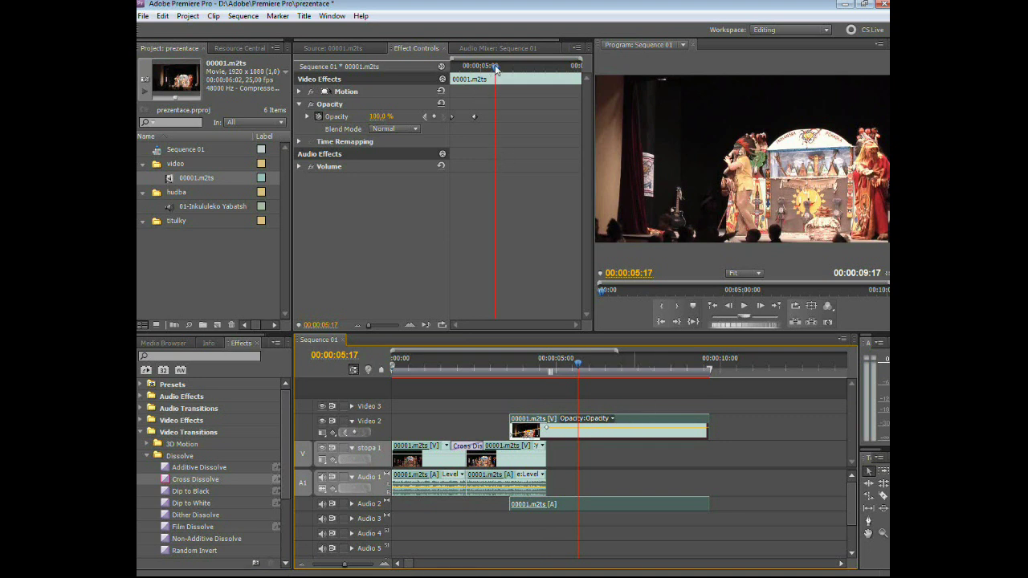
drag(496, 67, 489, 69)
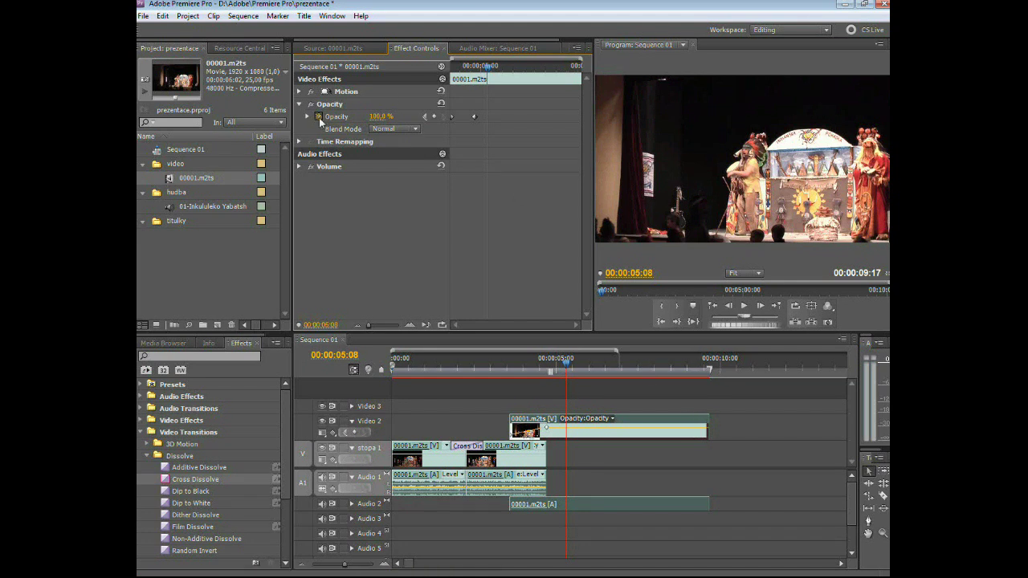
drag(492, 68, 475, 68)
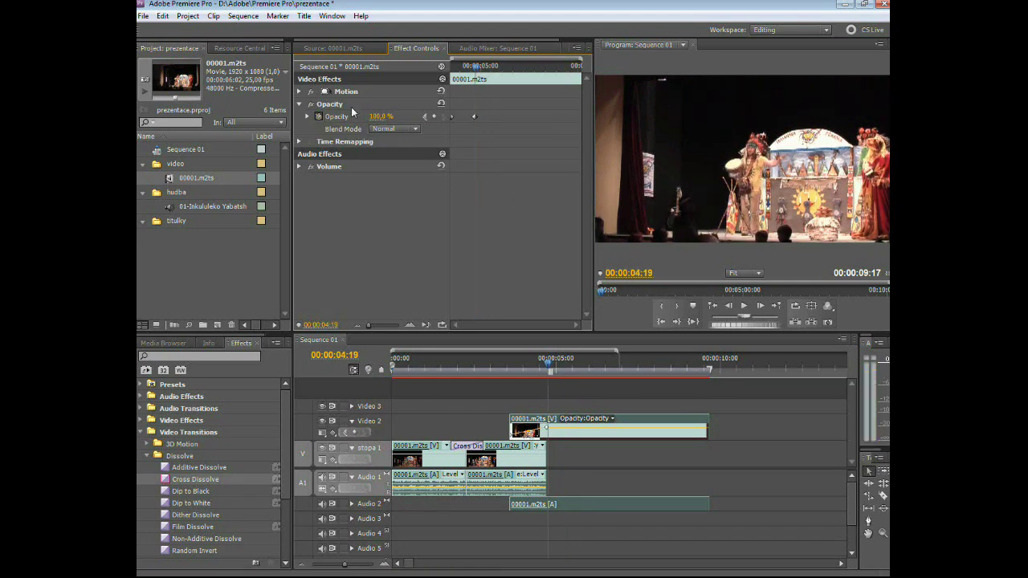
click(300, 92)
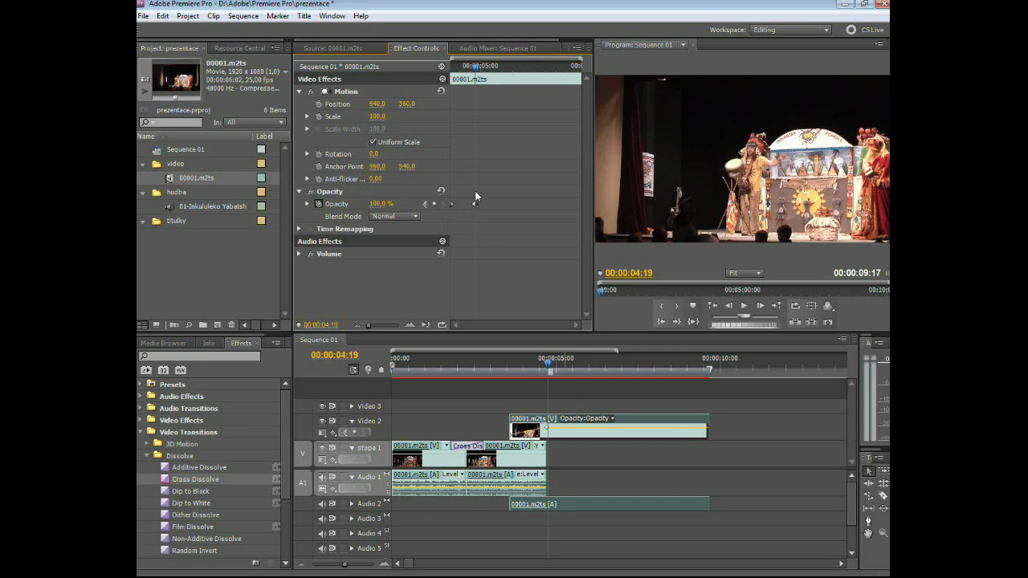
Scrub the fade to 00:00:04:04 at 50% opacity, then open the Blend Mode list.
drag(479, 66, 451, 66)
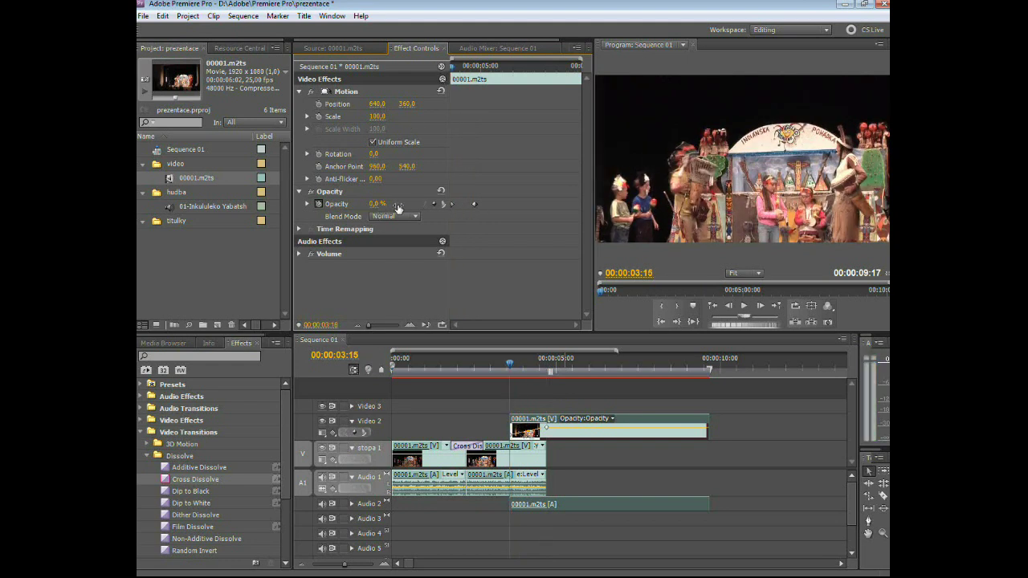
mouse_move(452, 68)
mouse_down()
mouse_move(470, 87)
mouse_move(462, 83)
mouse_up()
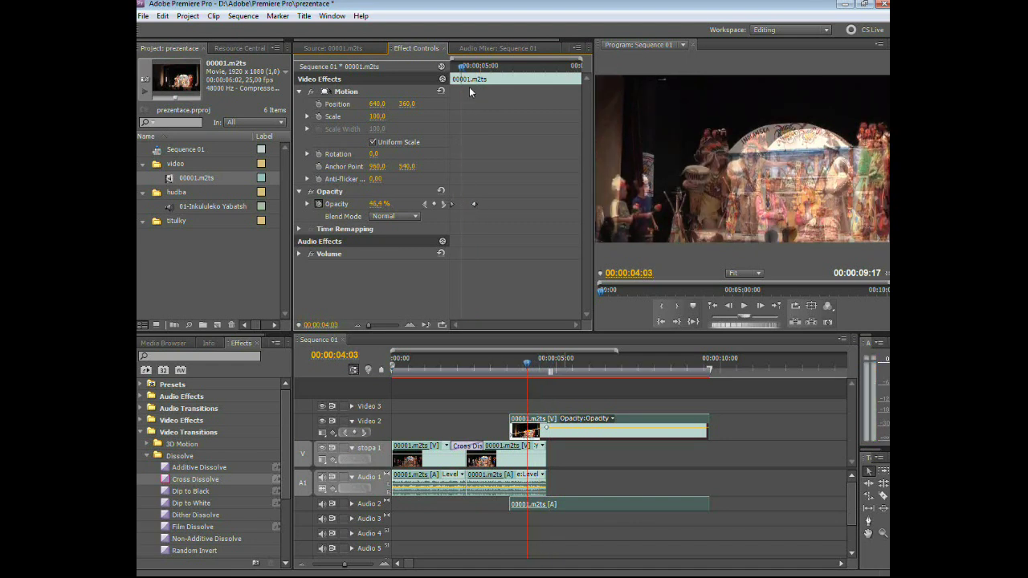
drag(464, 71, 460, 188)
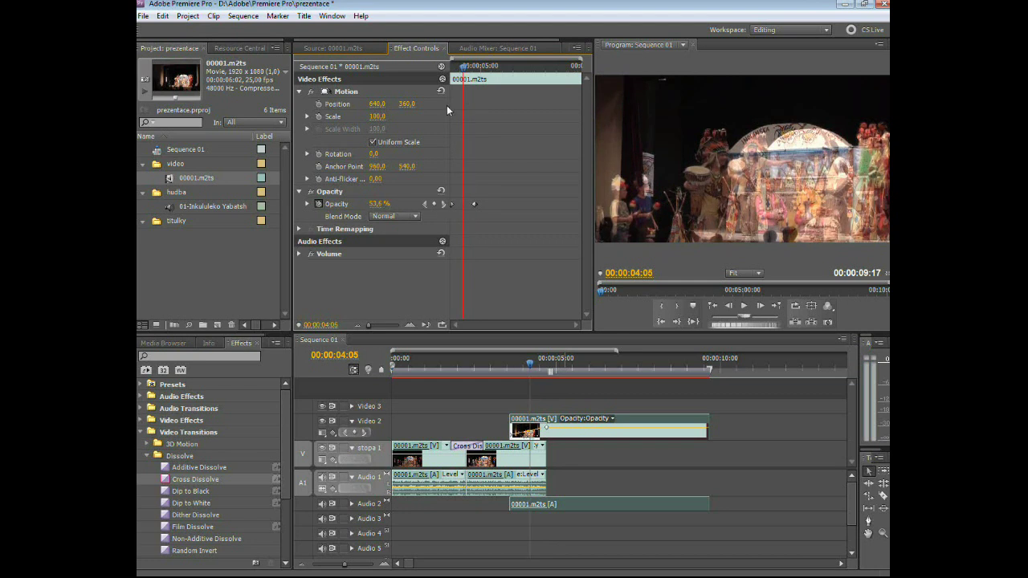
click(462, 71)
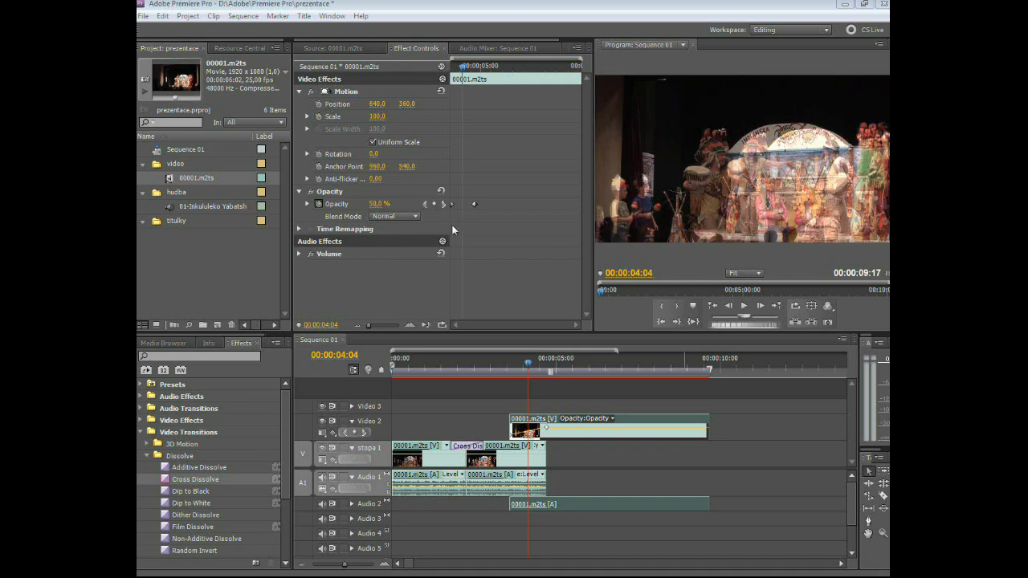
click(417, 215)
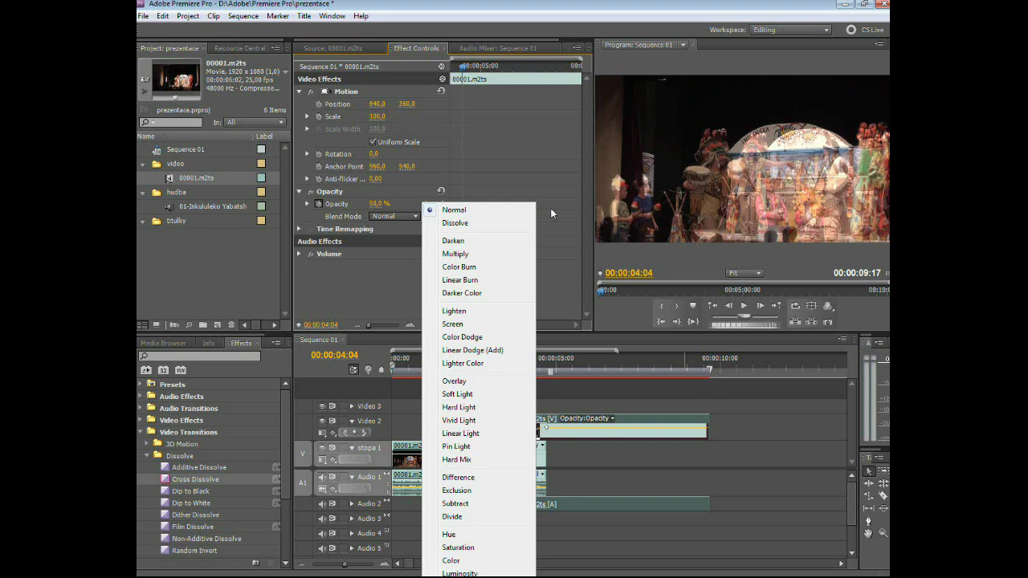
Close the overlay clip's Blend Mode list, leaving it at Normal.
click(550, 209)
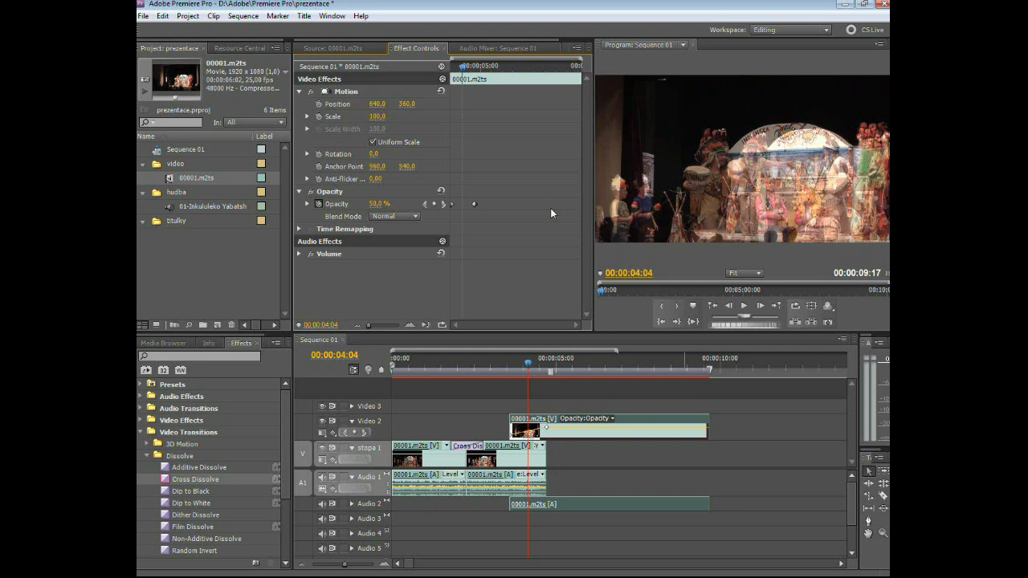
Scrub and play through the overlay clip's opacity fade into the dissolve.
click(515, 370)
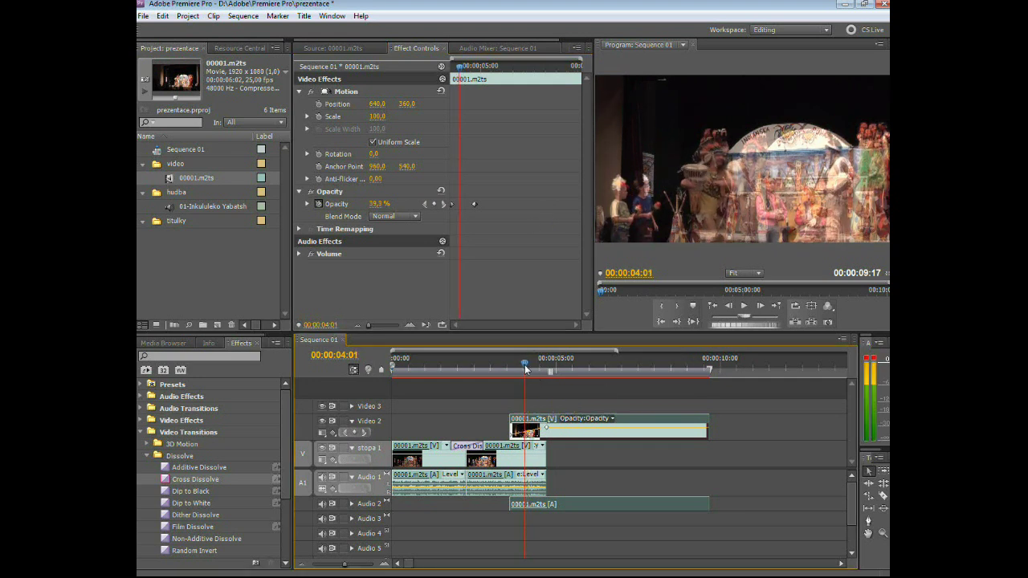
drag(515, 370, 539, 371)
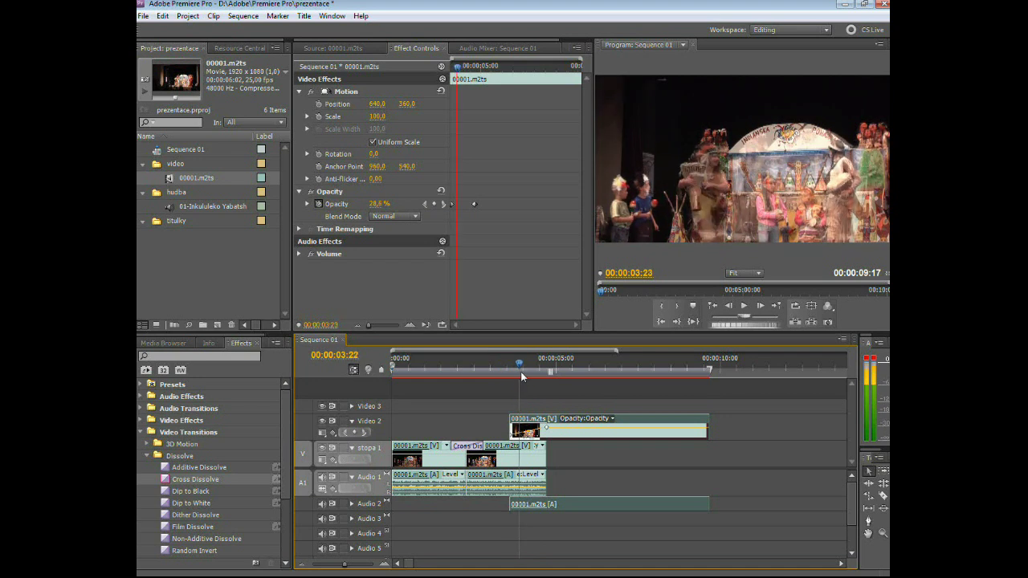
drag(539, 374, 502, 380)
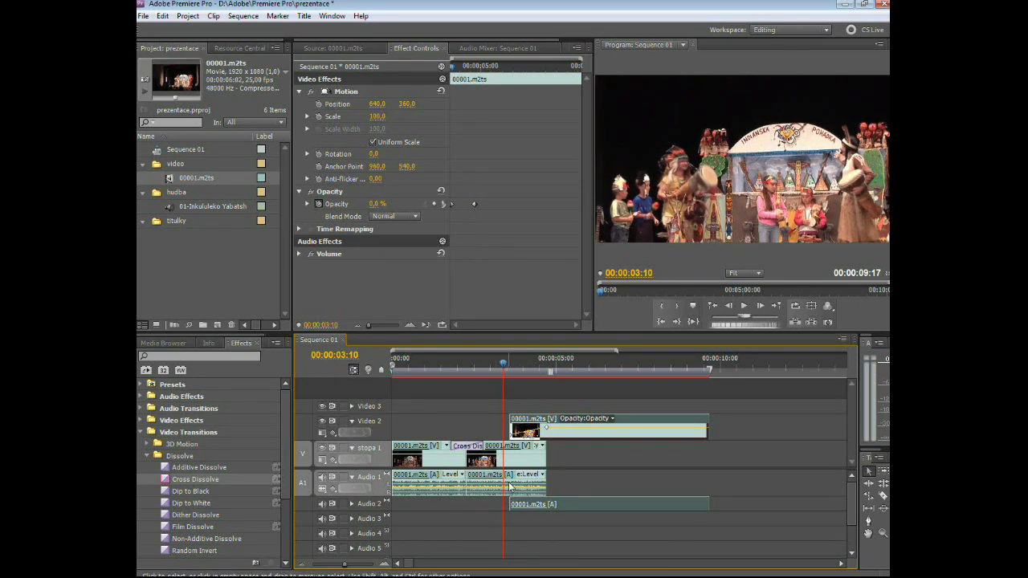
key(space)
key(space)
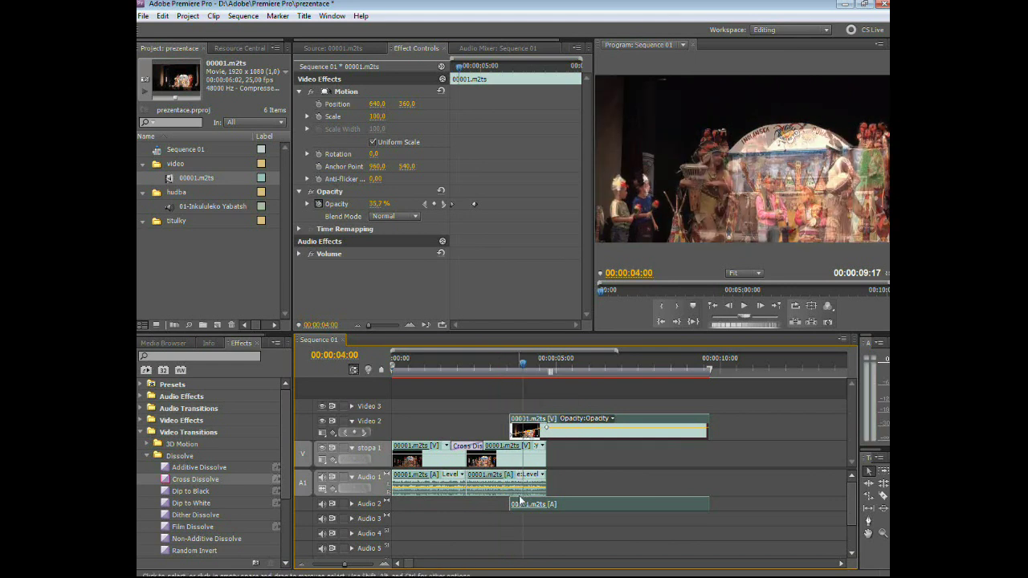
drag(530, 363, 506, 367)
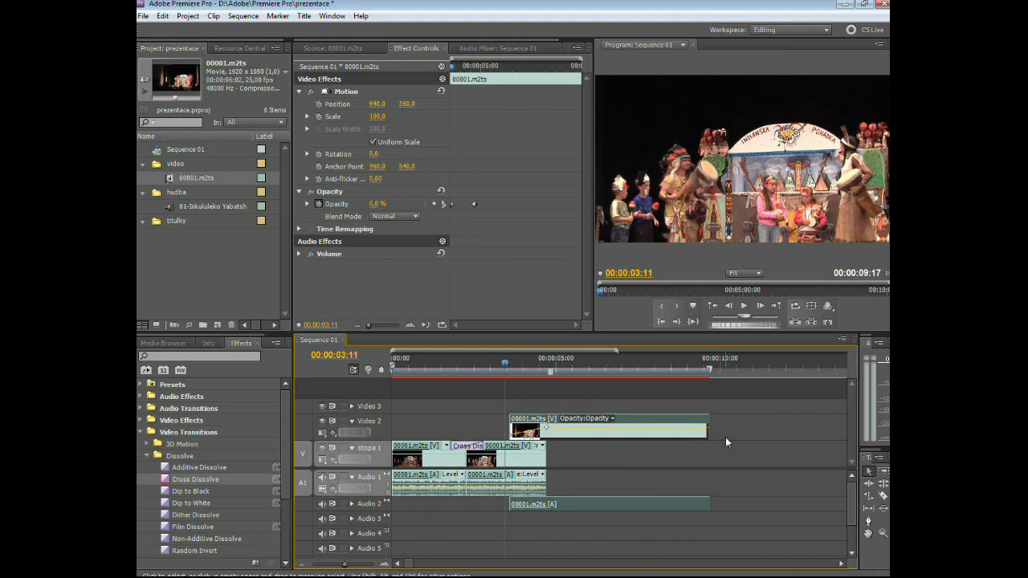
key(space)
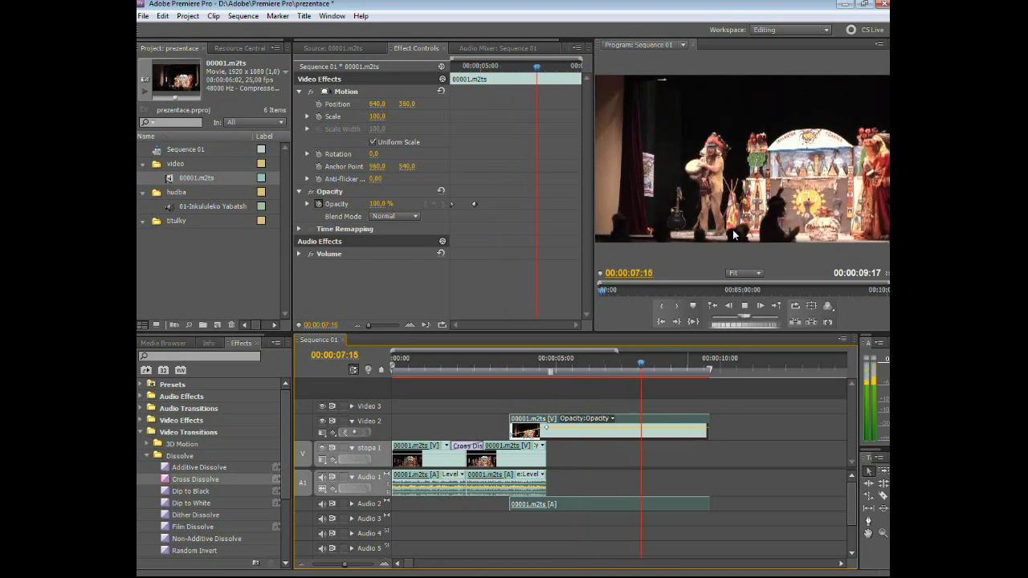
key(space)
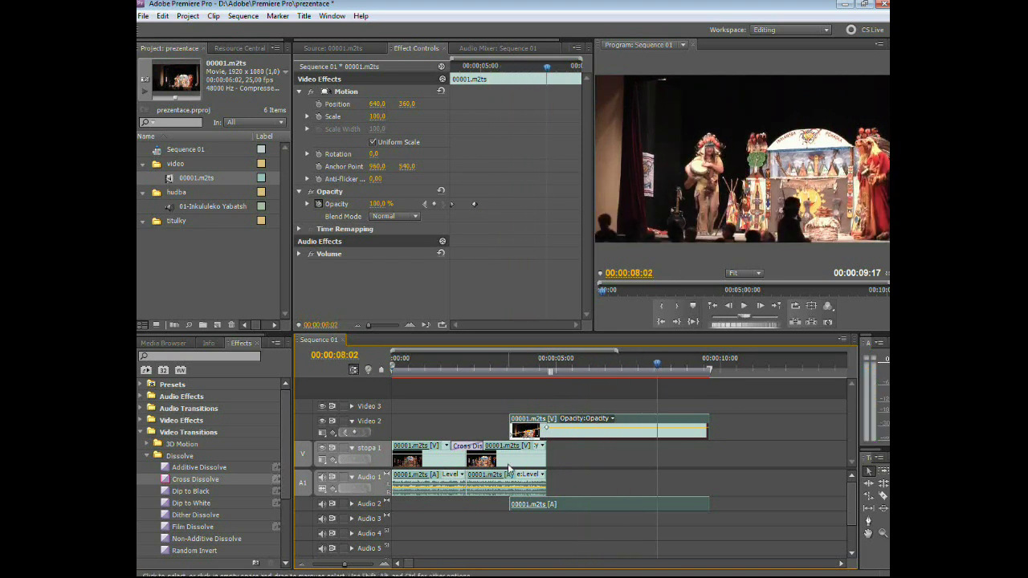
Select the second 00001.m2ts clip on stopa 1 with the playhead near 4 seconds.
click(495, 487)
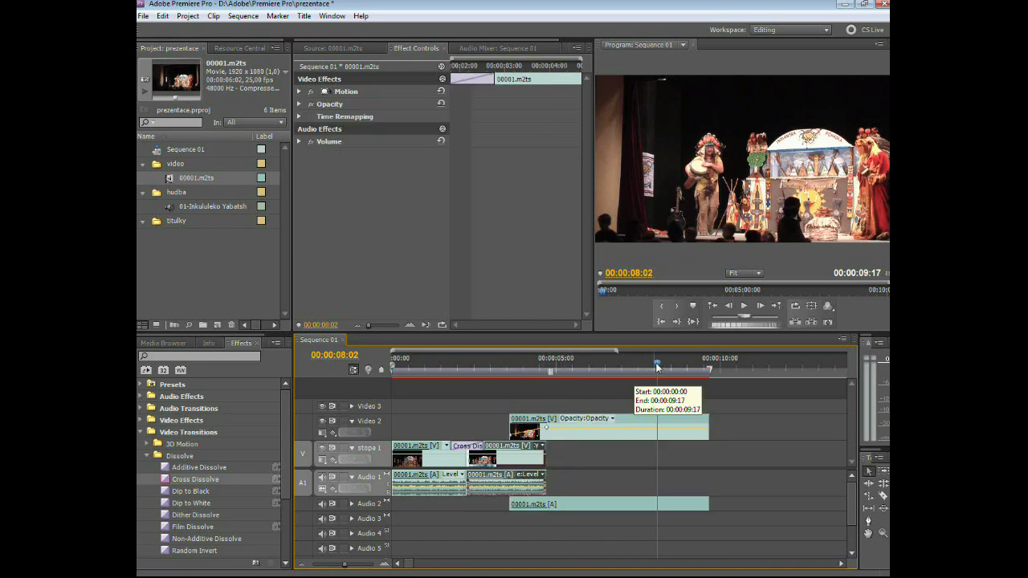
mouse_move(657, 383)
mouse_down()
mouse_move(547, 383)
mouse_move(498, 365)
mouse_move(508, 365)
mouse_up()
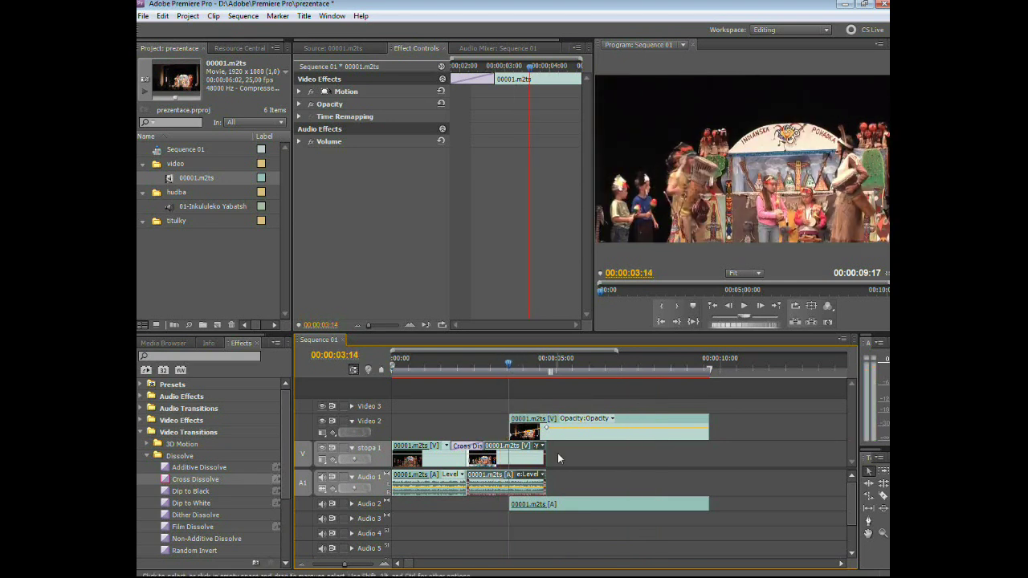
click(559, 459)
click(535, 459)
Unlink the stopa 1 clip's audio from its video.
right_click(519, 463)
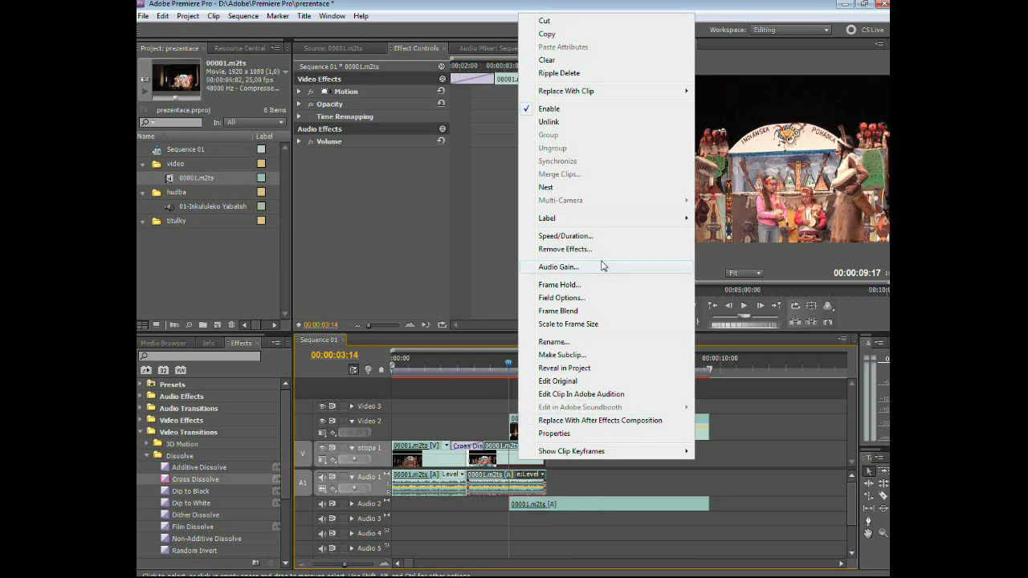
click(548, 122)
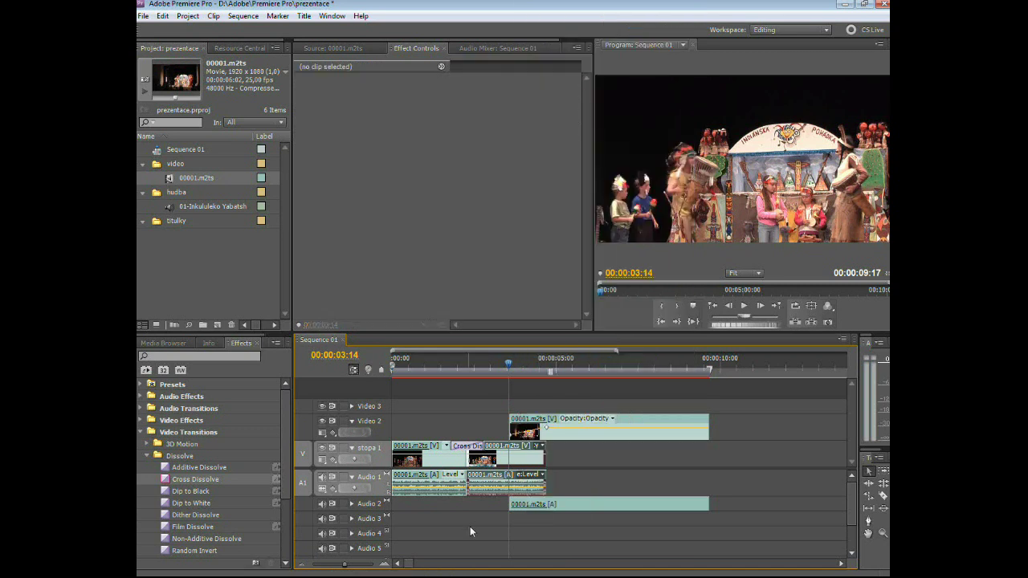
right_click(517, 462)
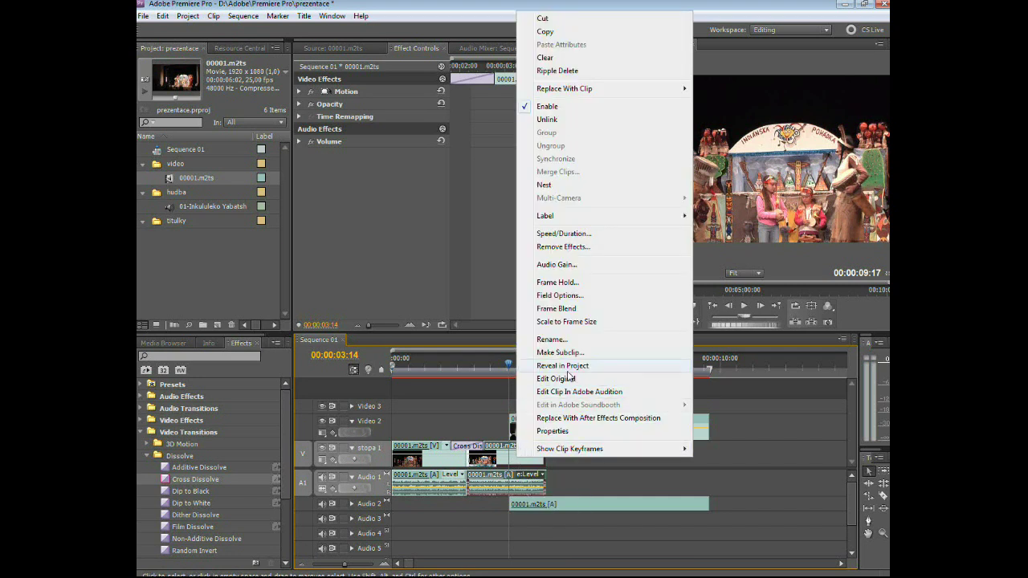
click(550, 119)
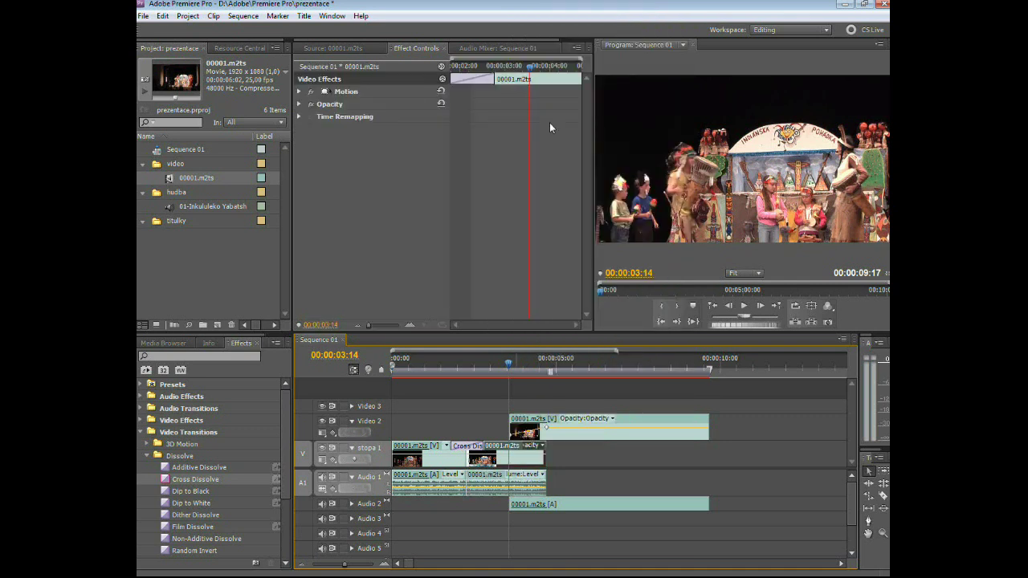
click(541, 473)
Confirm the audio and video parts select separately, stepping between edit points.
click(499, 481)
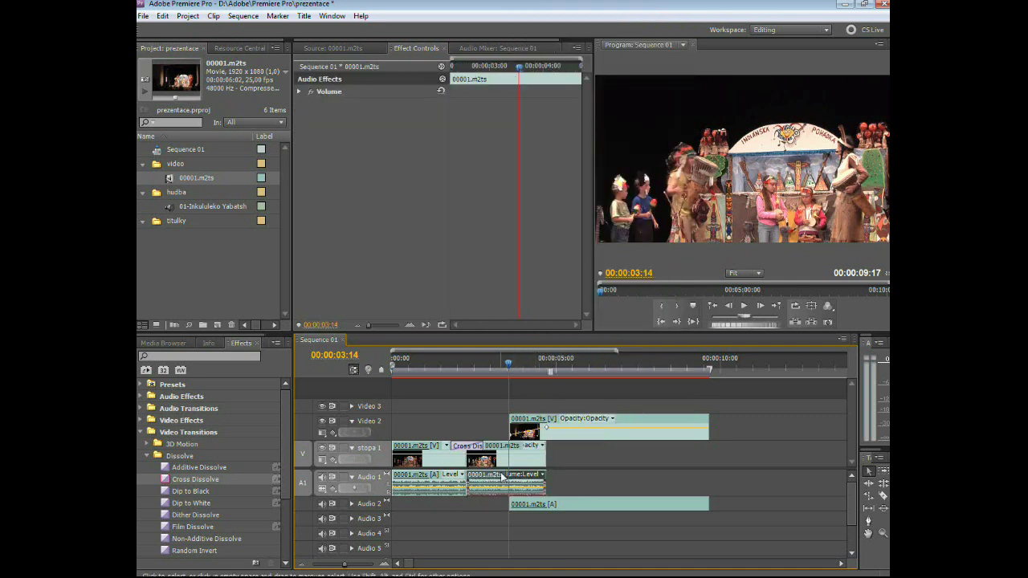
click(517, 464)
click(503, 480)
click(518, 464)
click(519, 475)
click(526, 456)
click(530, 452)
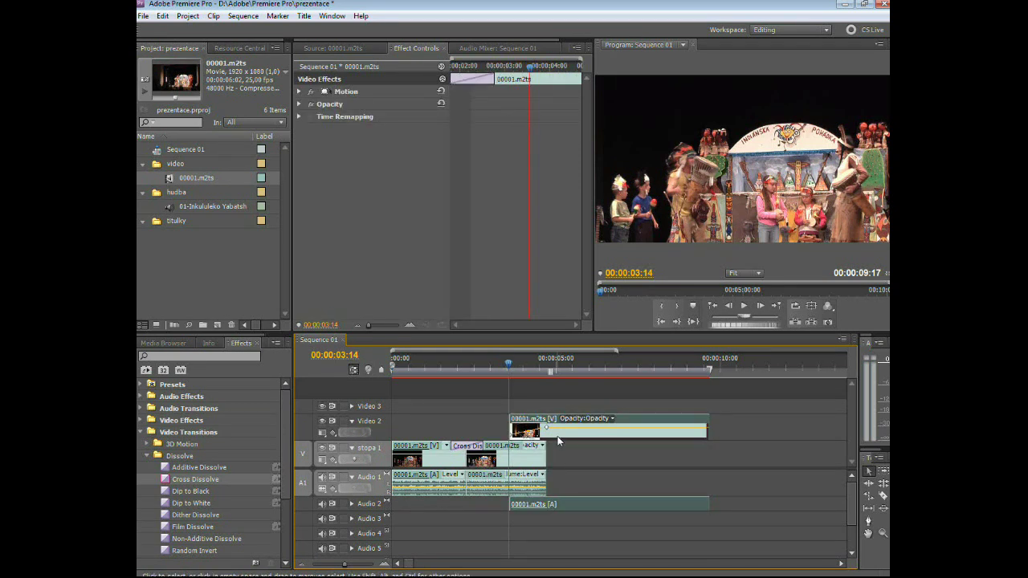
click(714, 306)
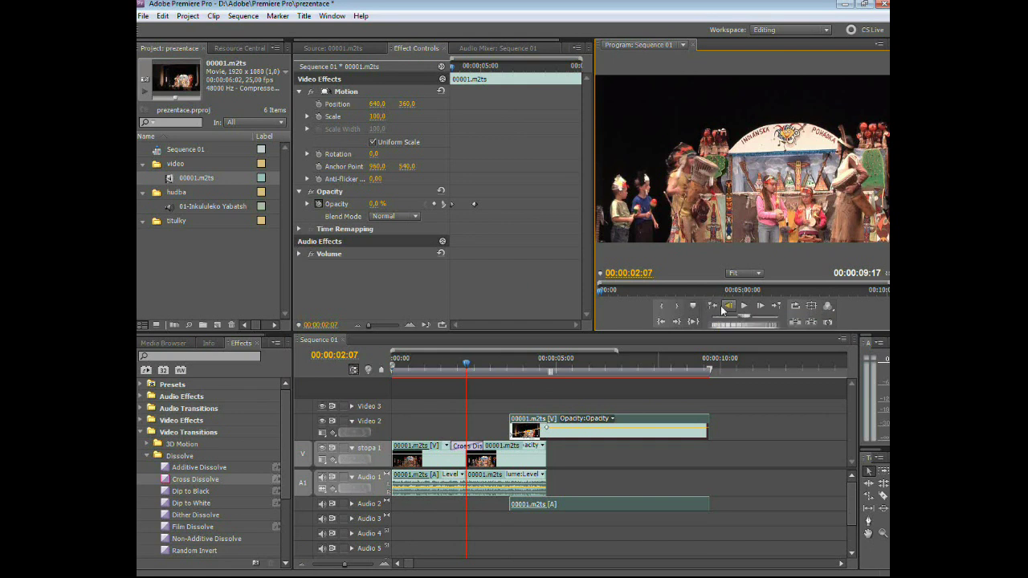
click(775, 307)
click(775, 310)
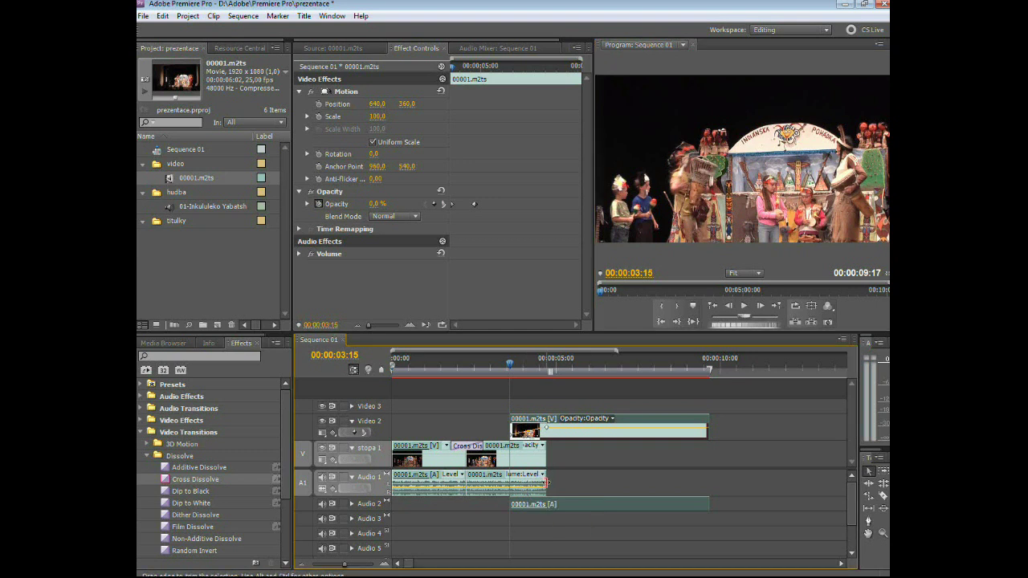
Trim the Audio 1 clip's end, turning off snapping for finer trimming.
click(546, 479)
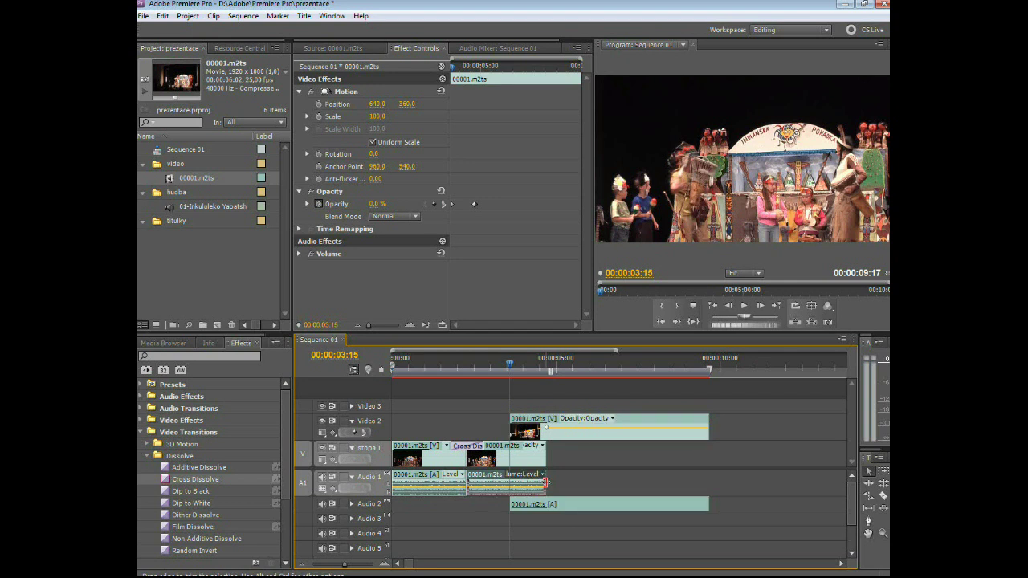
mouse_move(546, 479)
mouse_down()
mouse_move(512, 487)
mouse_move(543, 484)
mouse_up()
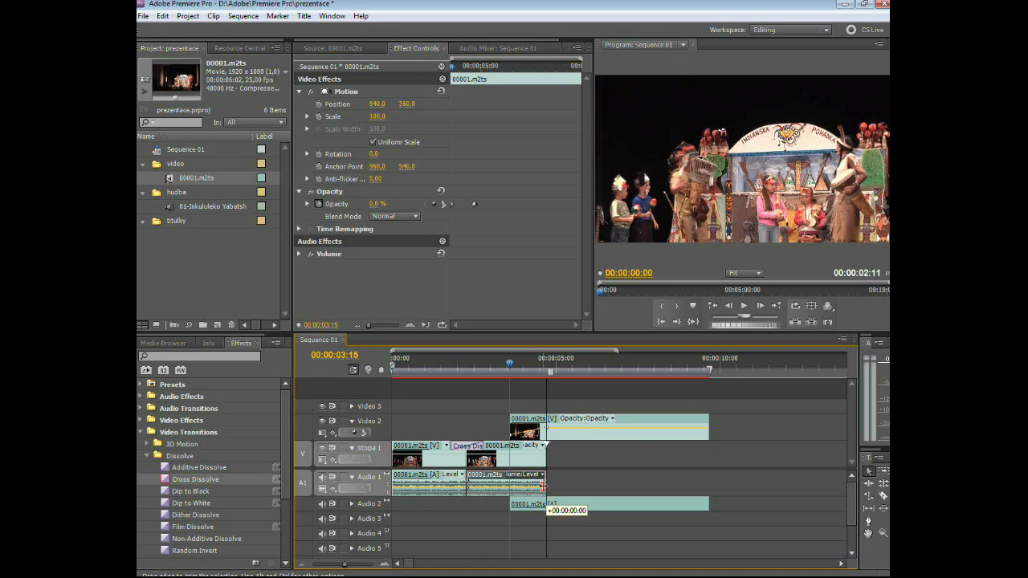
drag(544, 486, 545, 485)
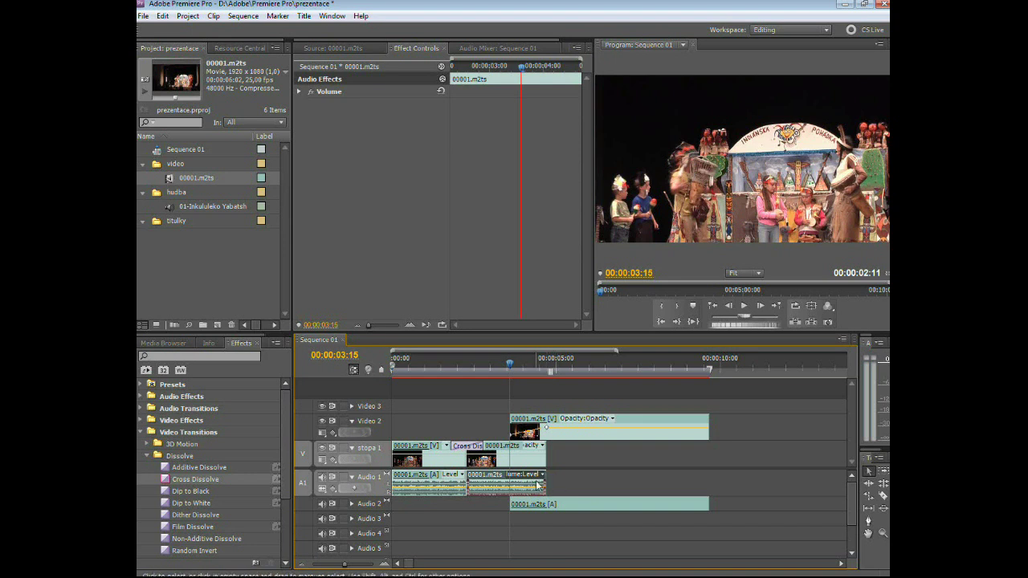
click(353, 371)
mouse_move(544, 483)
mouse_down()
mouse_move(507, 483)
mouse_move(545, 483)
mouse_up()
Razor-cut the Audio 1 clip and move the small piece down to Audio 3.
click(884, 498)
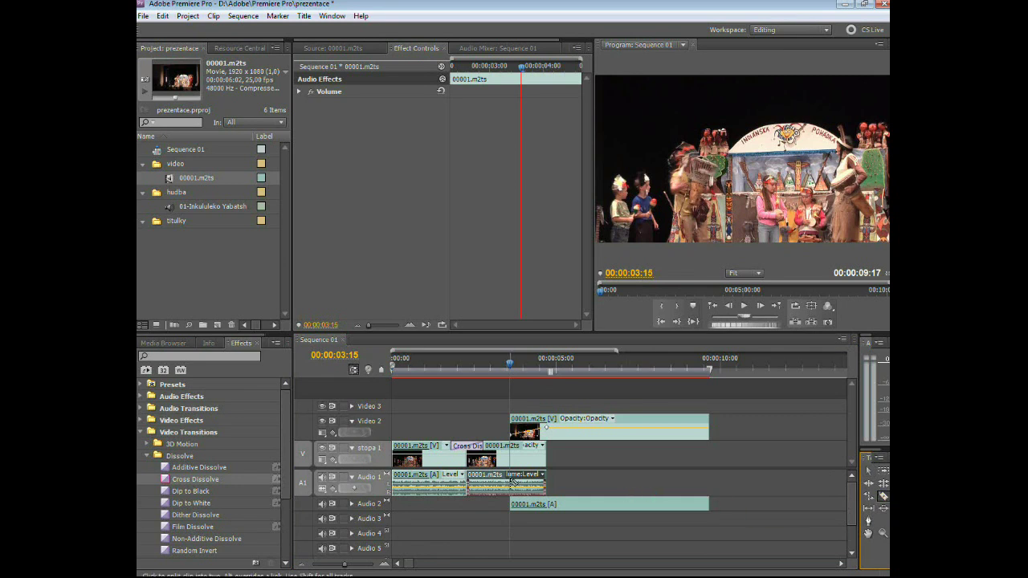
click(511, 479)
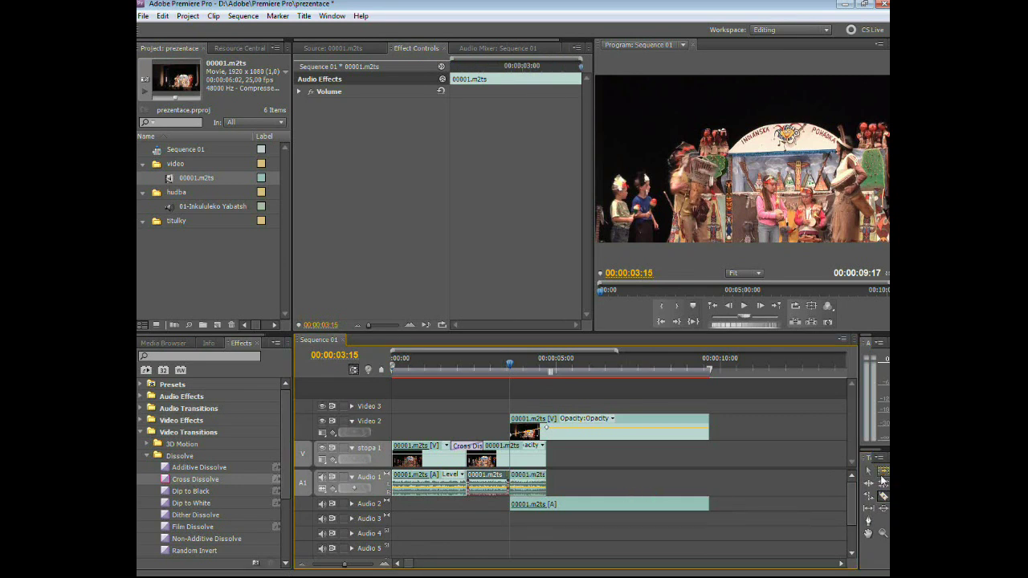
click(868, 471)
drag(535, 480, 595, 480)
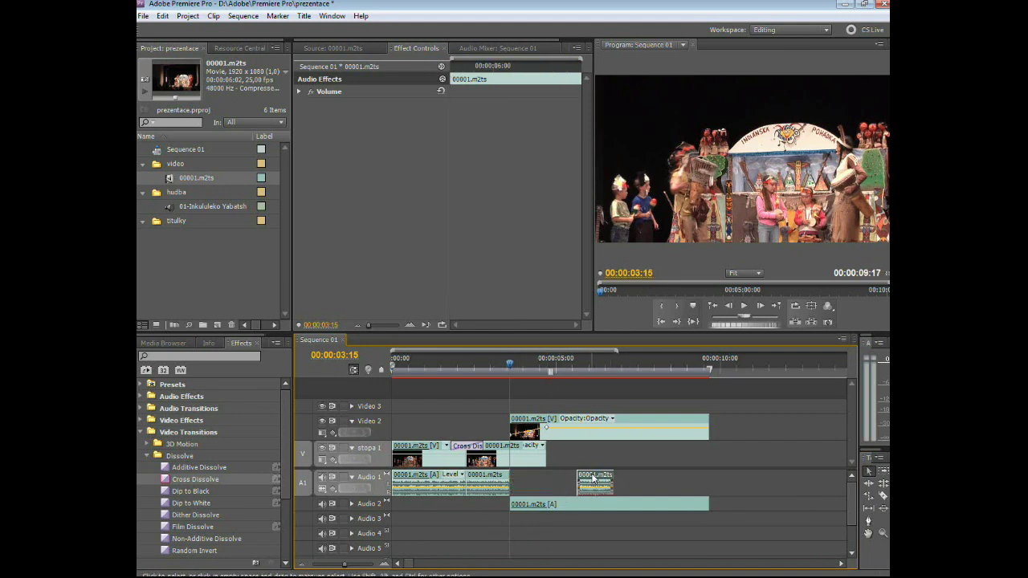
mouse_move(593, 479)
mouse_down()
mouse_move(577, 526)
mouse_move(531, 531)
mouse_up()
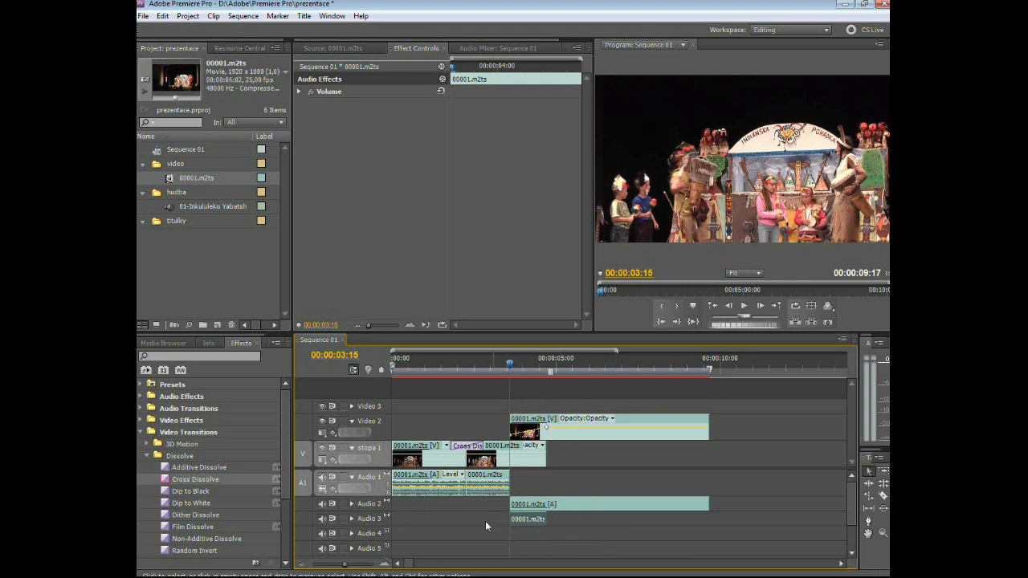
Preview from 00:00:03:08 and mute the Audio 3 track.
drag(511, 372, 500, 370)
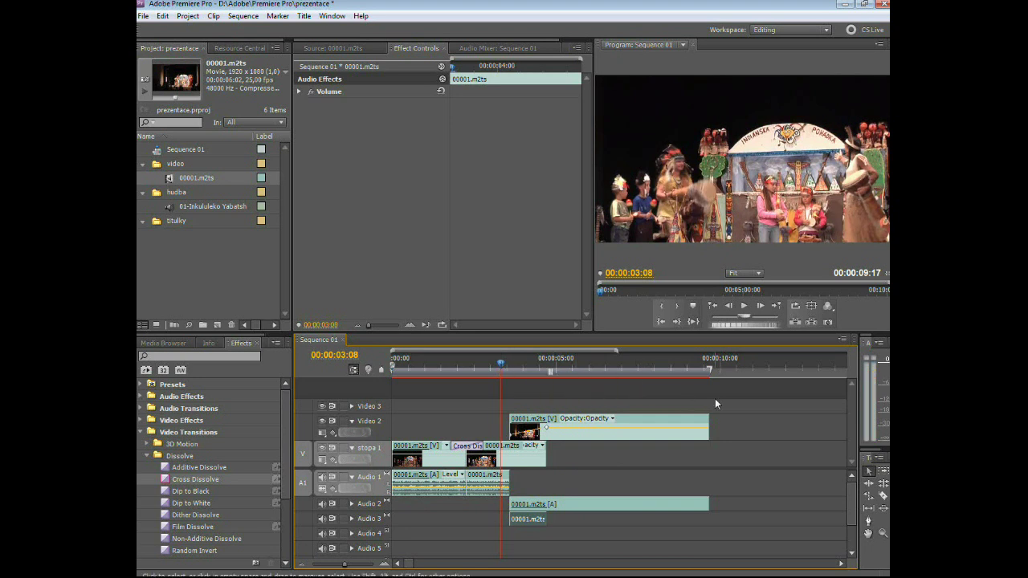
key(space)
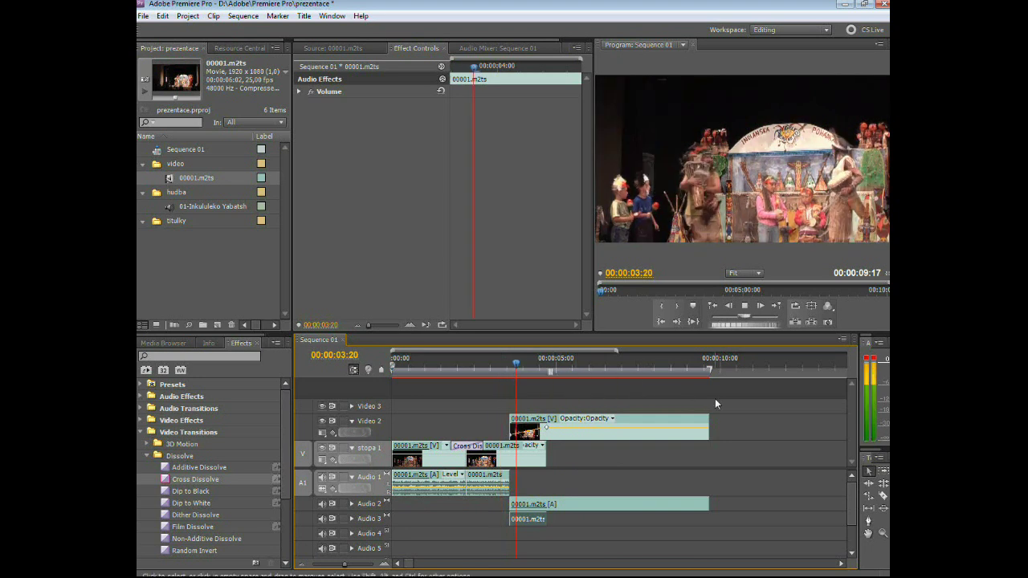
key(space)
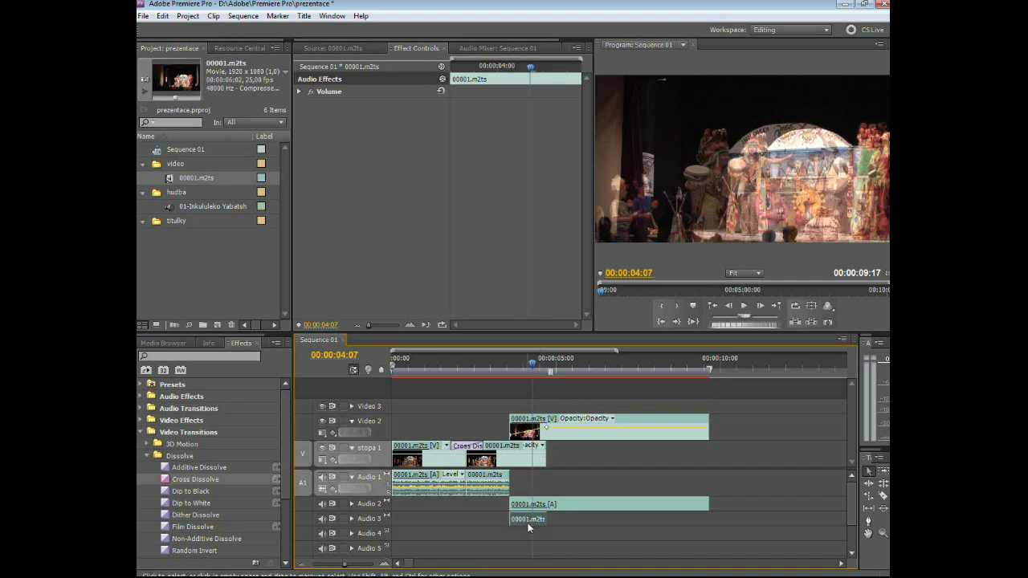
click(322, 518)
click(504, 363)
key(space)
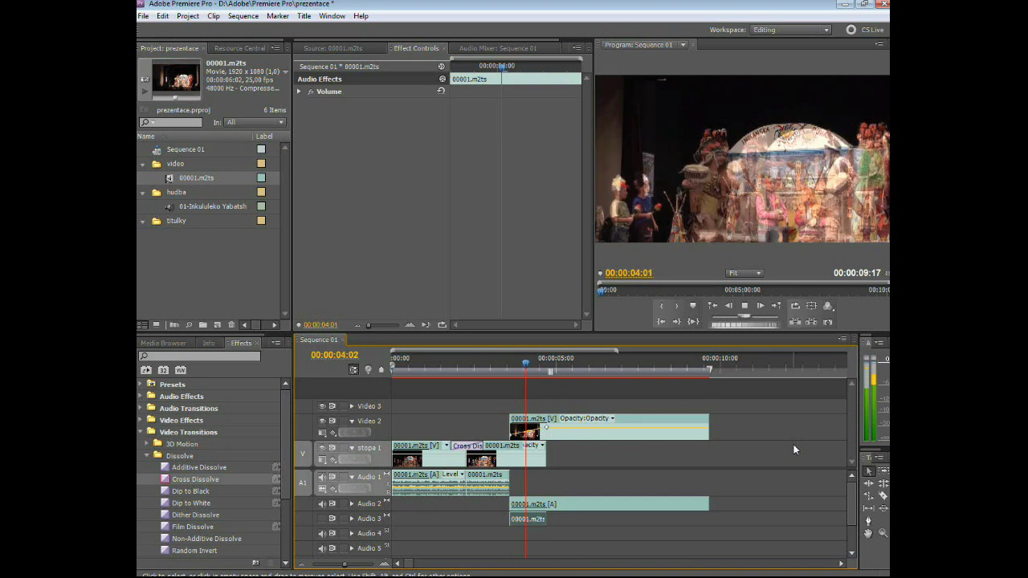
key(space)
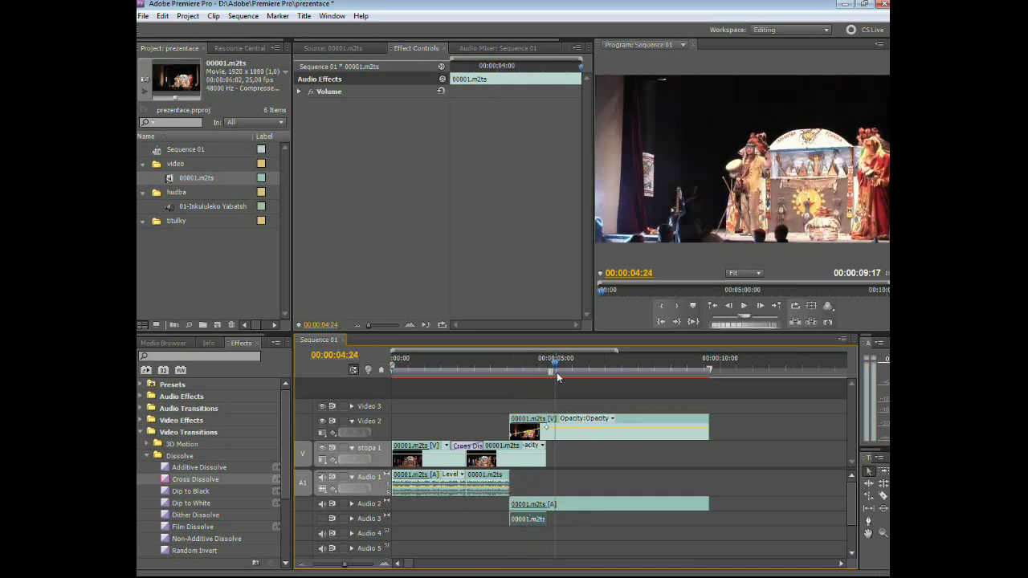
Play the sequence, then scrub the ending back to 00:00:08:15.
drag(553, 362, 394, 367)
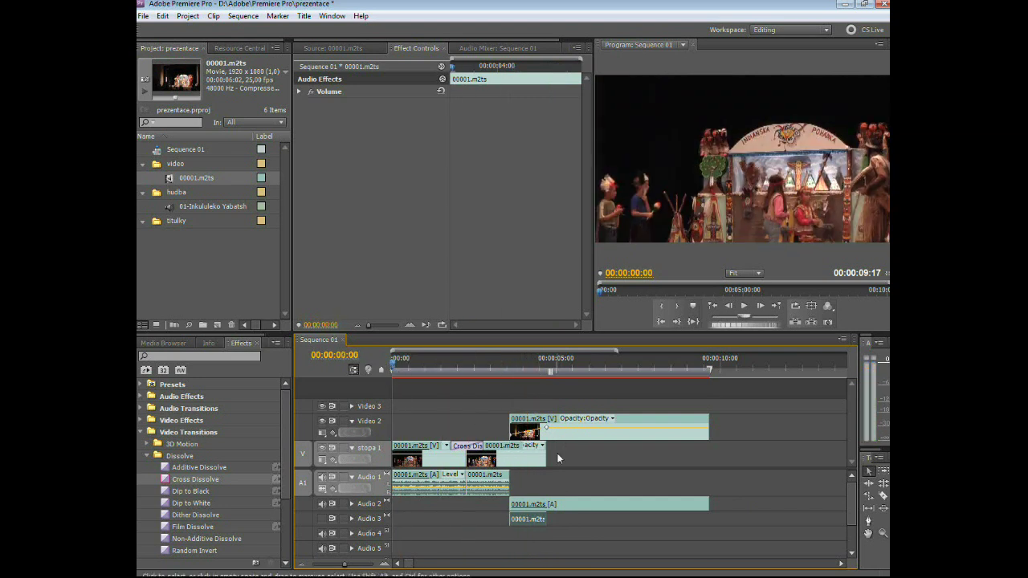
key(space)
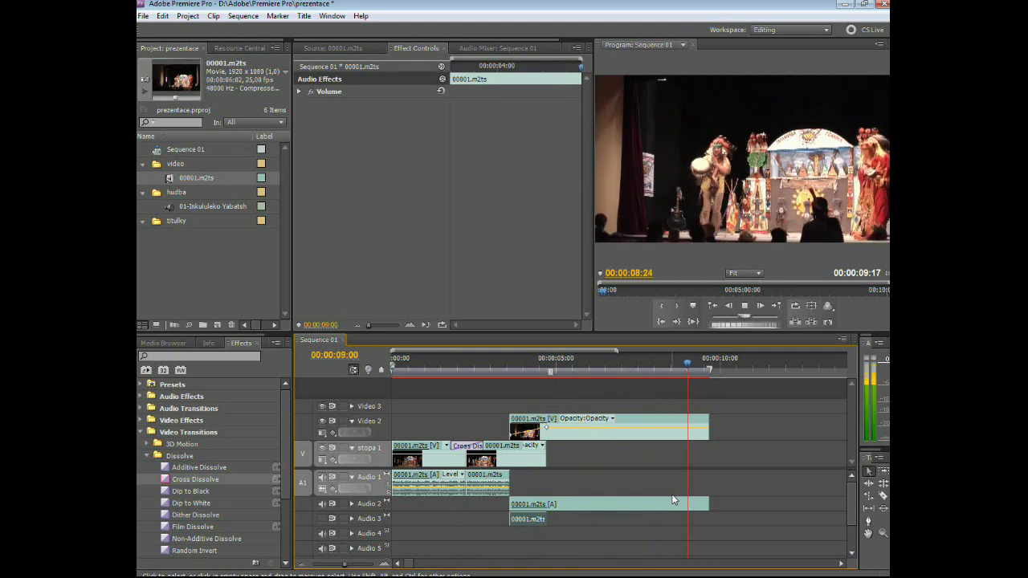
drag(705, 363, 685, 370)
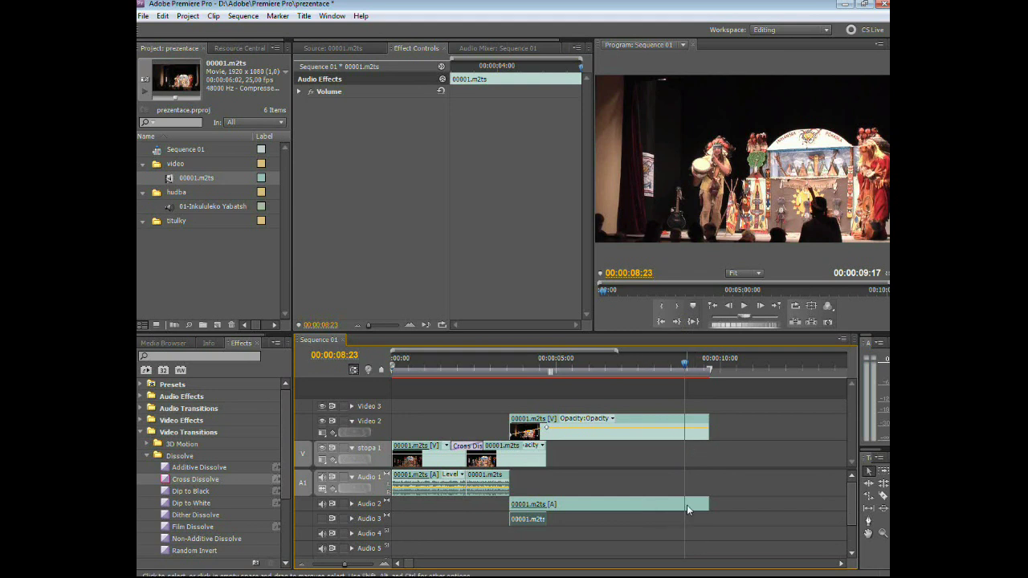
click(687, 366)
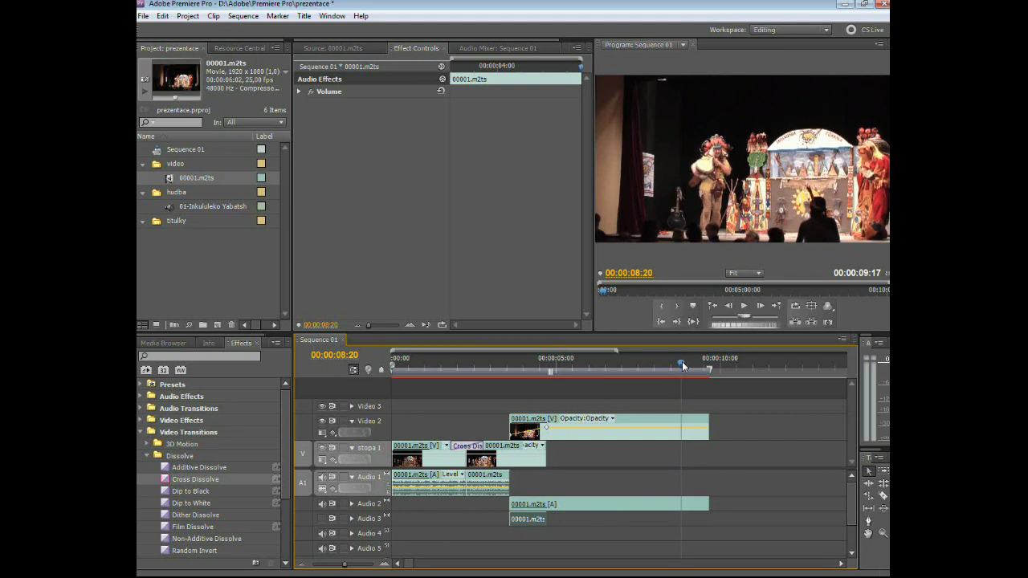
drag(687, 366, 683, 366)
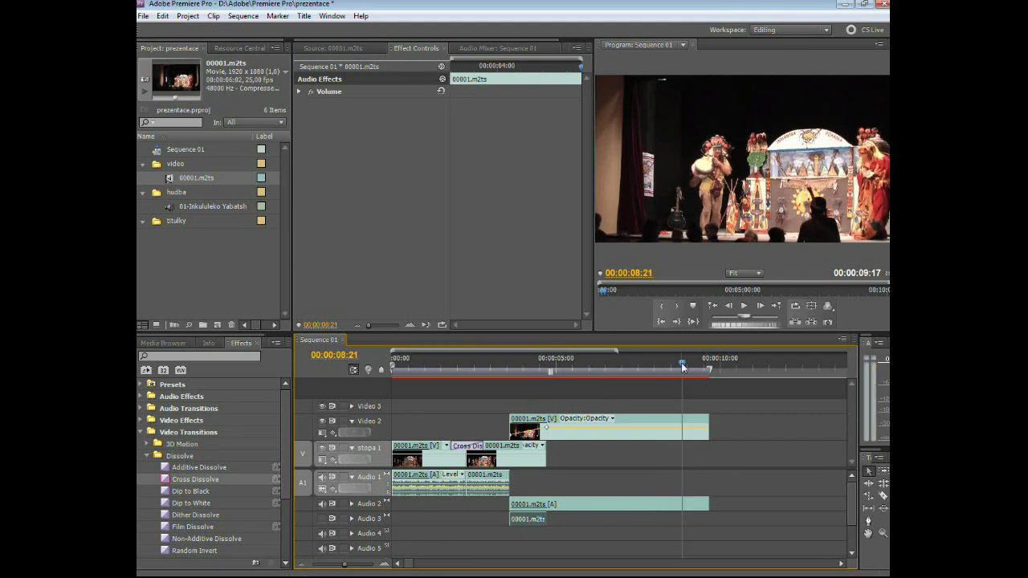
drag(682, 366, 674, 366)
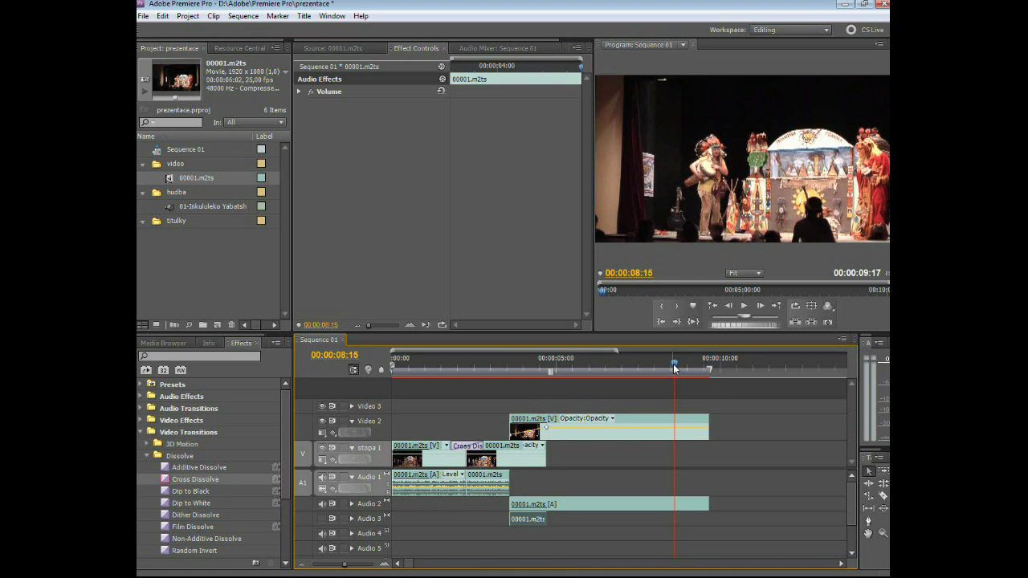
Show the Audio Mixer and expand Audio 2 to reveal its volume line.
click(476, 49)
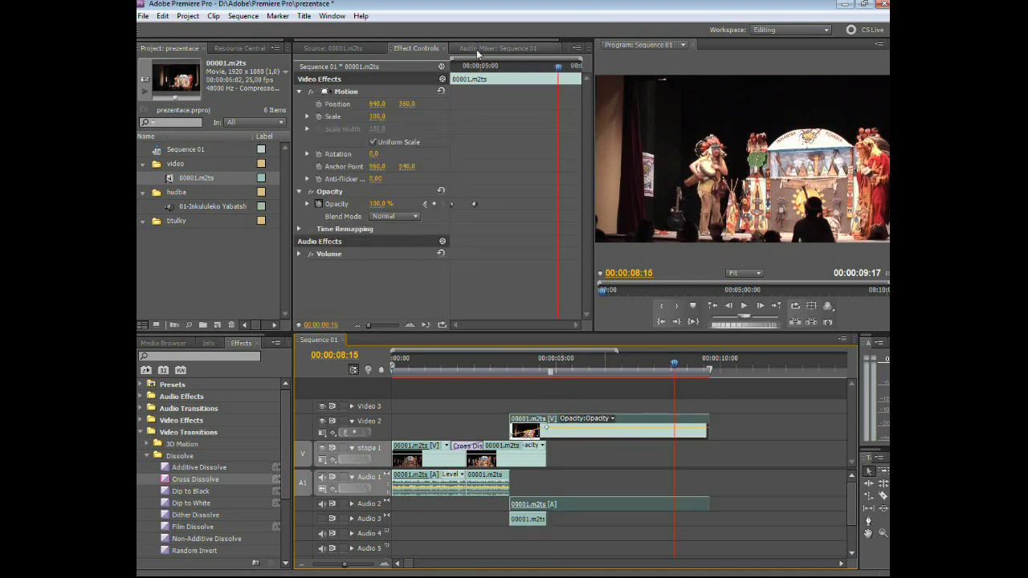
click(675, 366)
drag(675, 366, 670, 368)
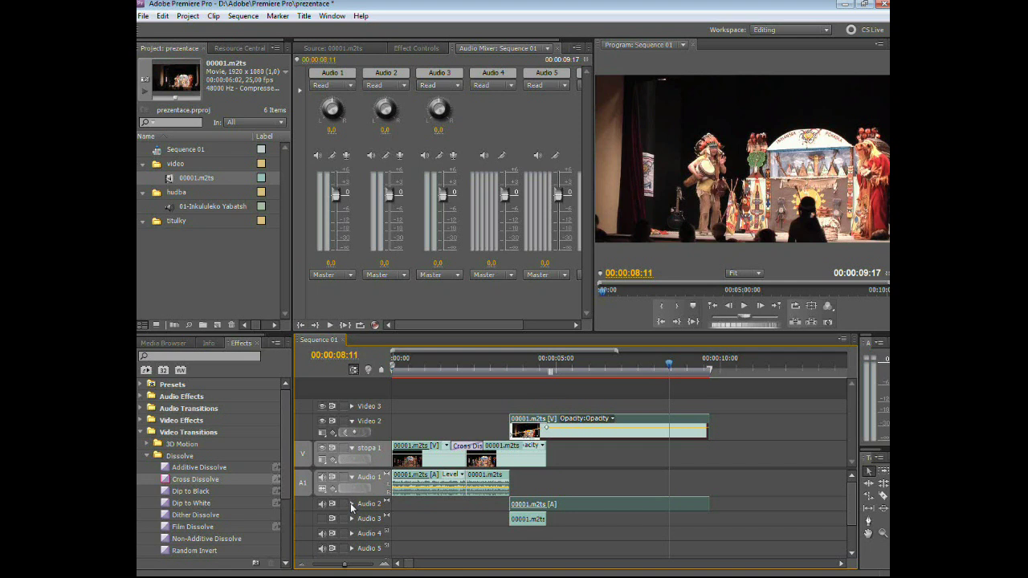
click(351, 504)
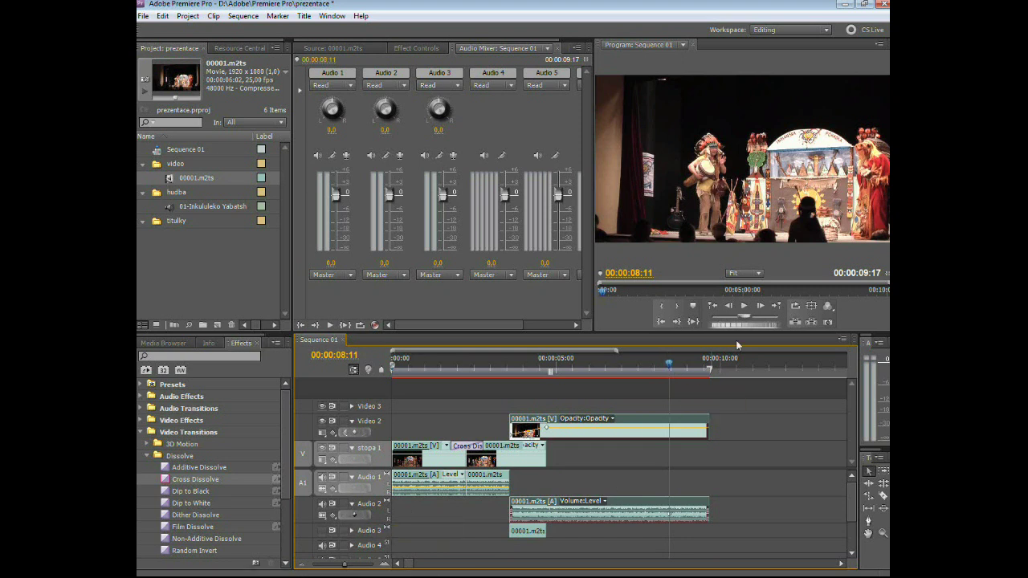
Drag Audio 2's end volume keyframe down to -∞ dB.
click(776, 305)
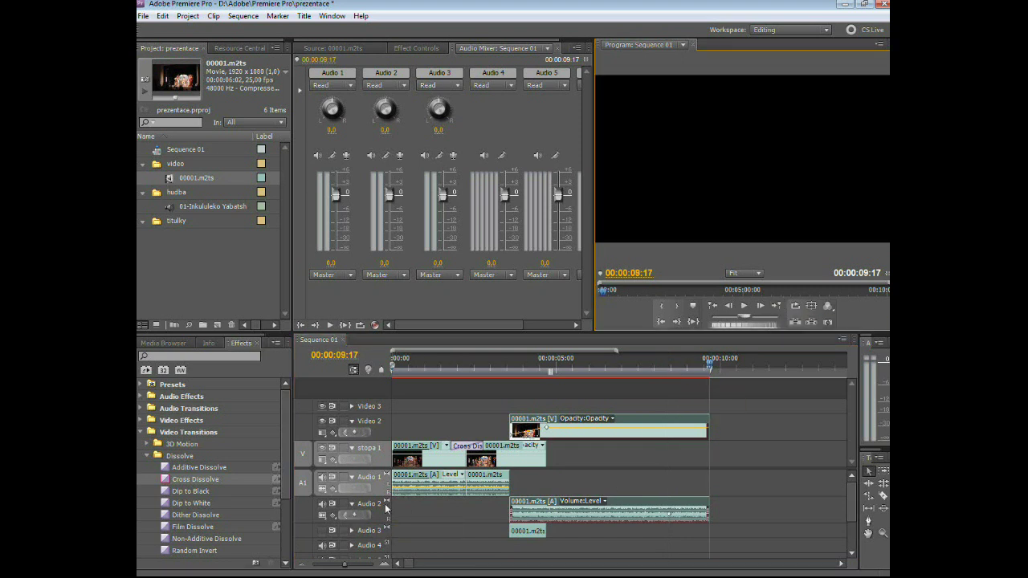
click(355, 516)
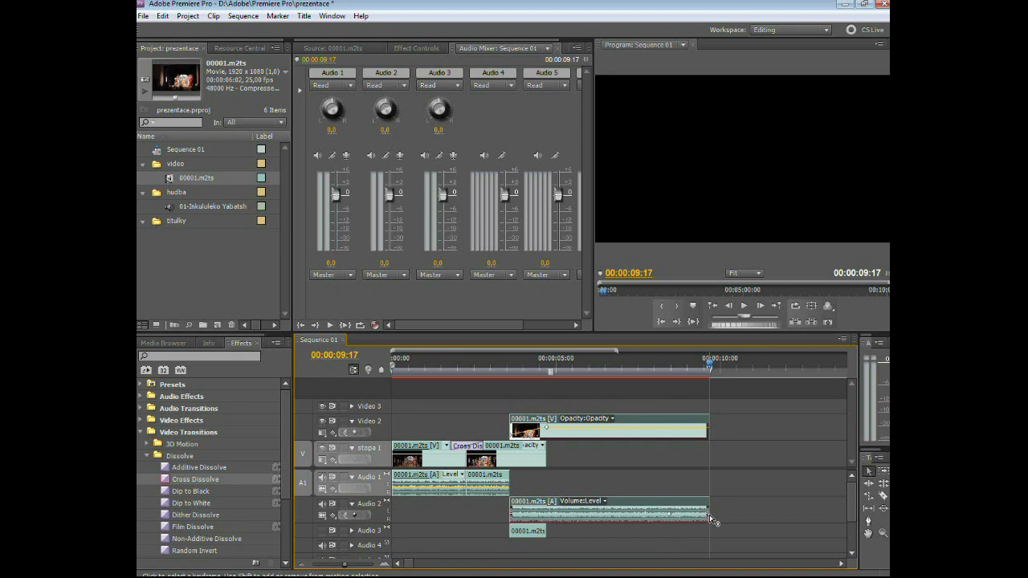
drag(710, 519, 710, 537)
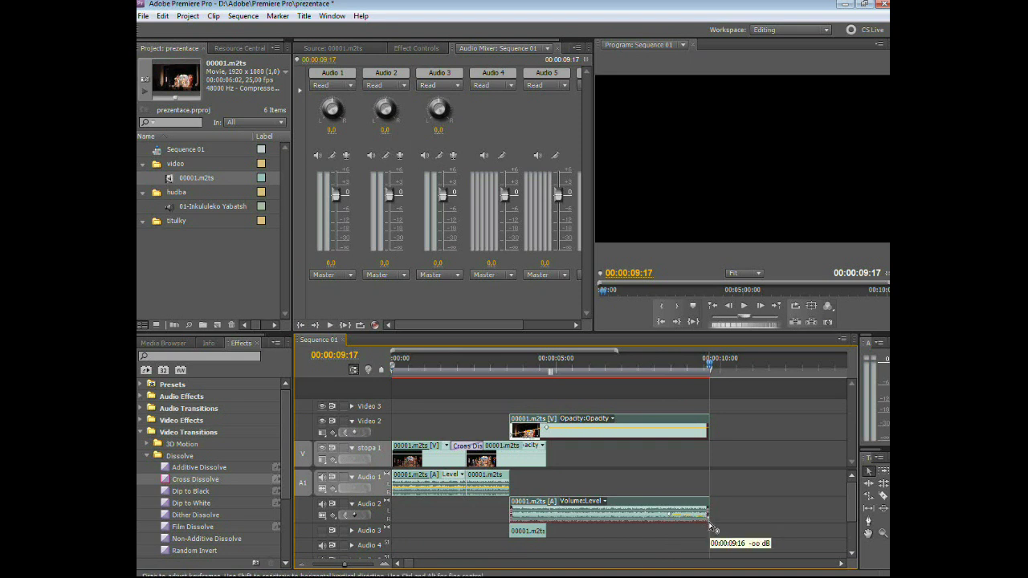
drag(710, 536, 714, 562)
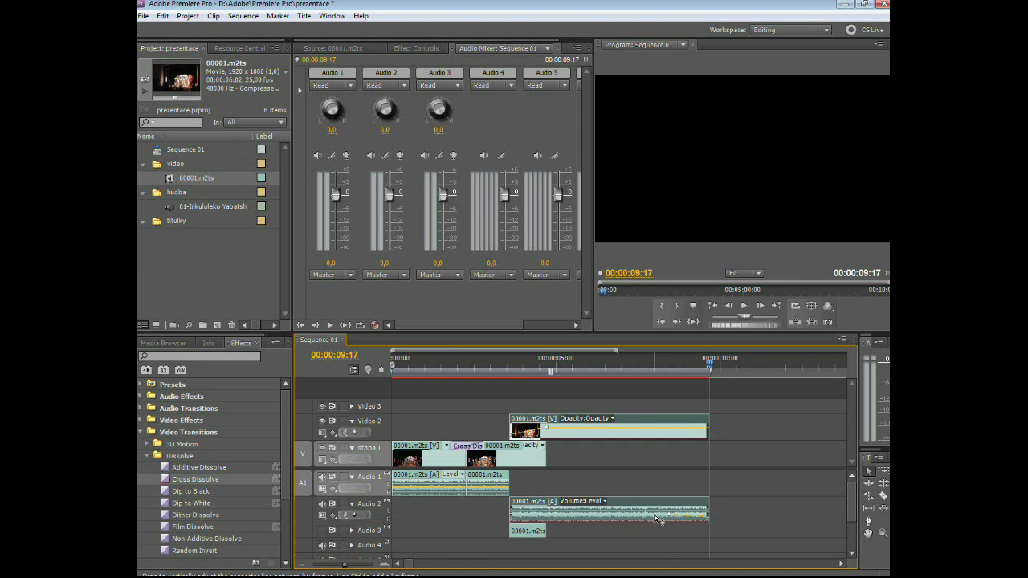
mouse_move(657, 519)
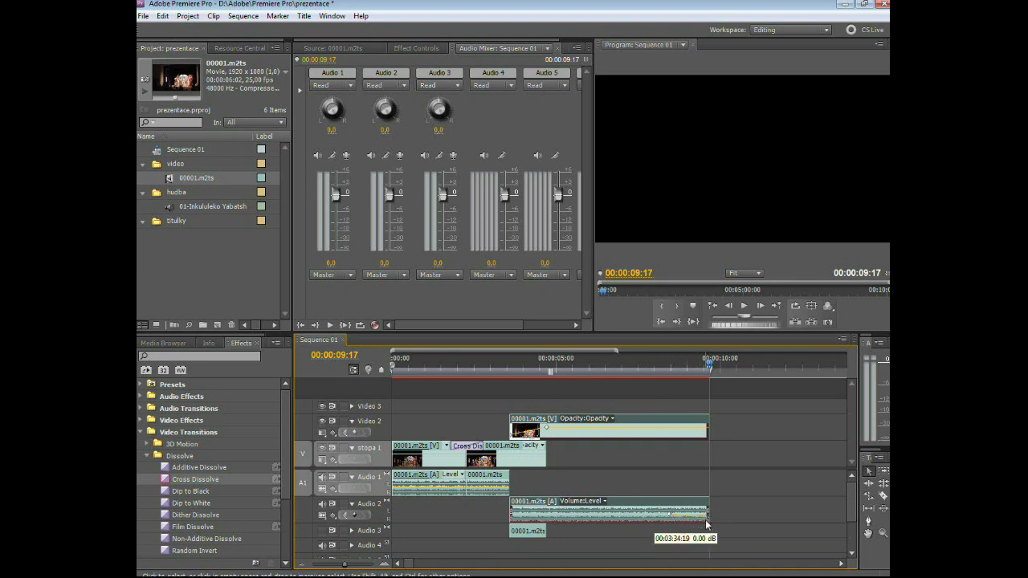
Play the ending from 8:02 to hear the fade, then open Audio 2's automation modes.
click(709, 366)
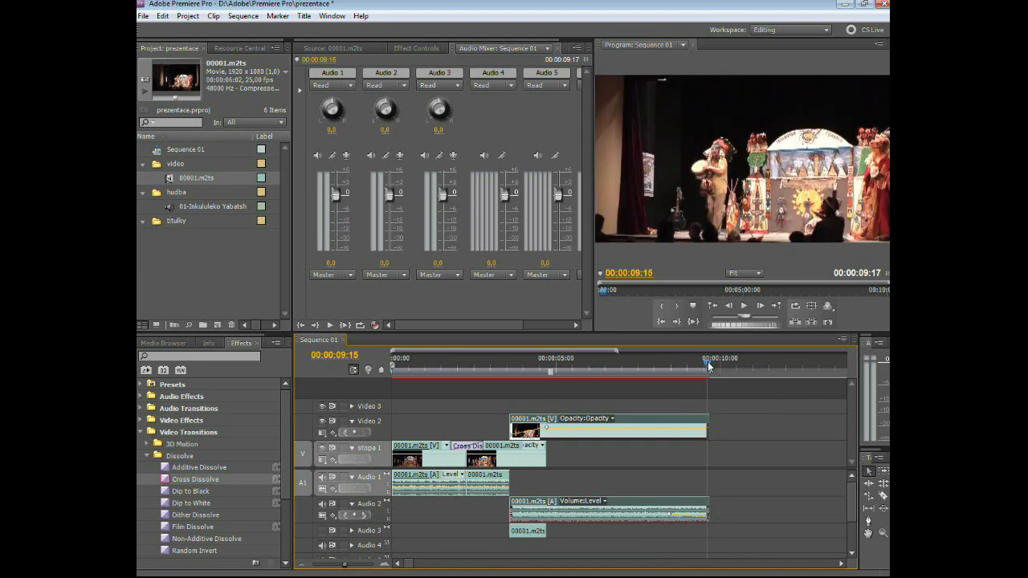
drag(708, 366, 658, 368)
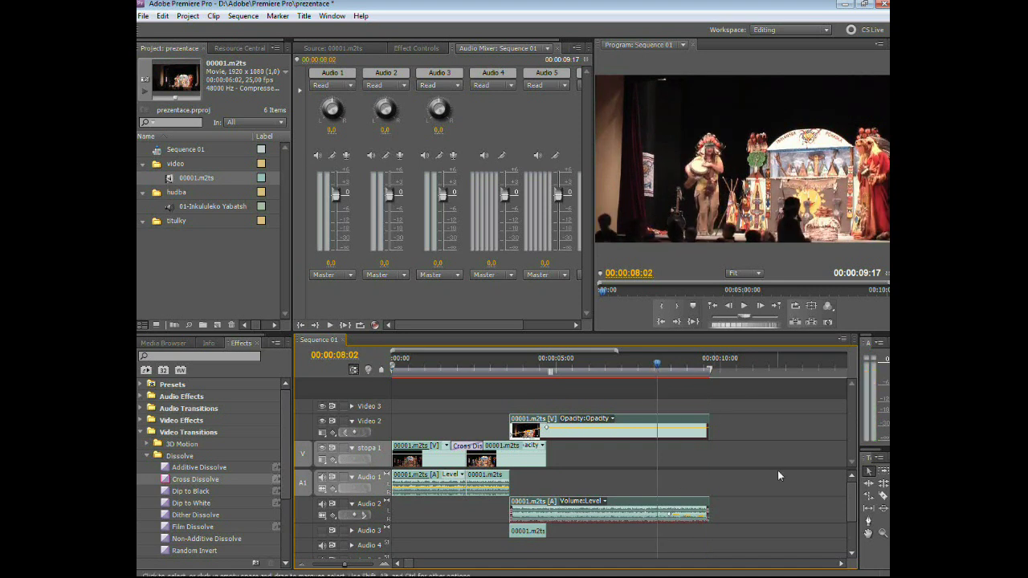
key(space)
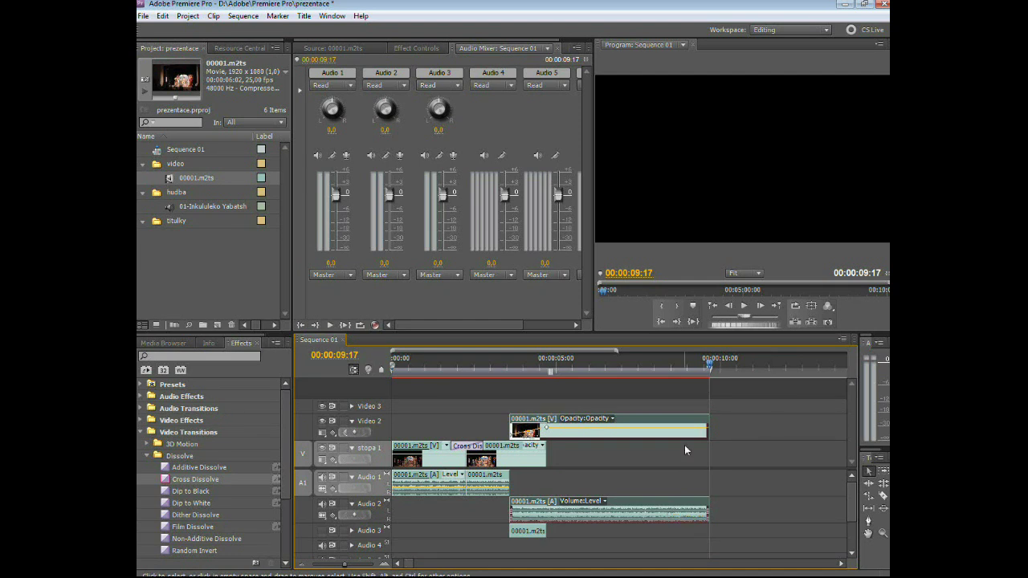
drag(727, 373, 682, 370)
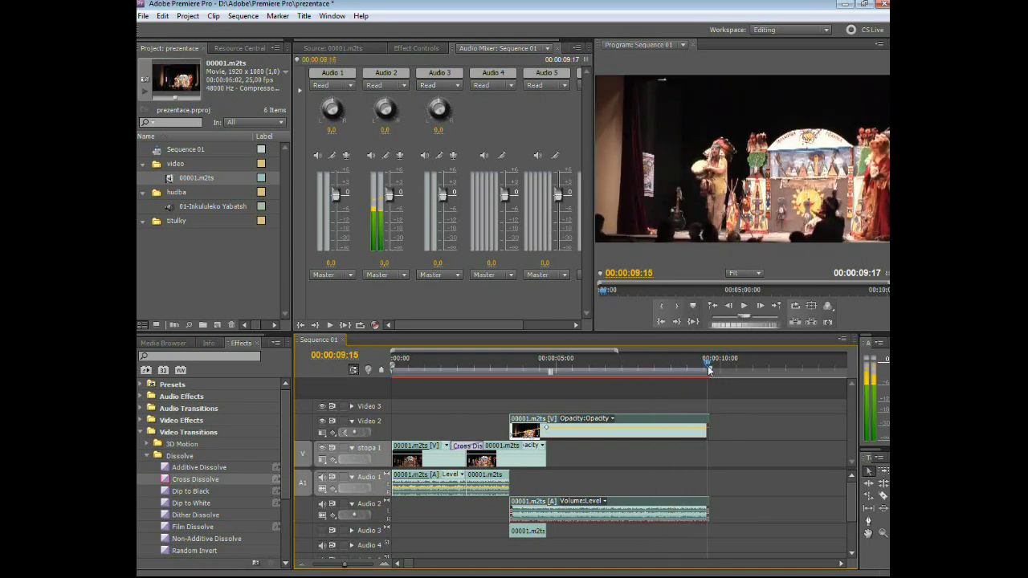
drag(681, 370, 662, 370)
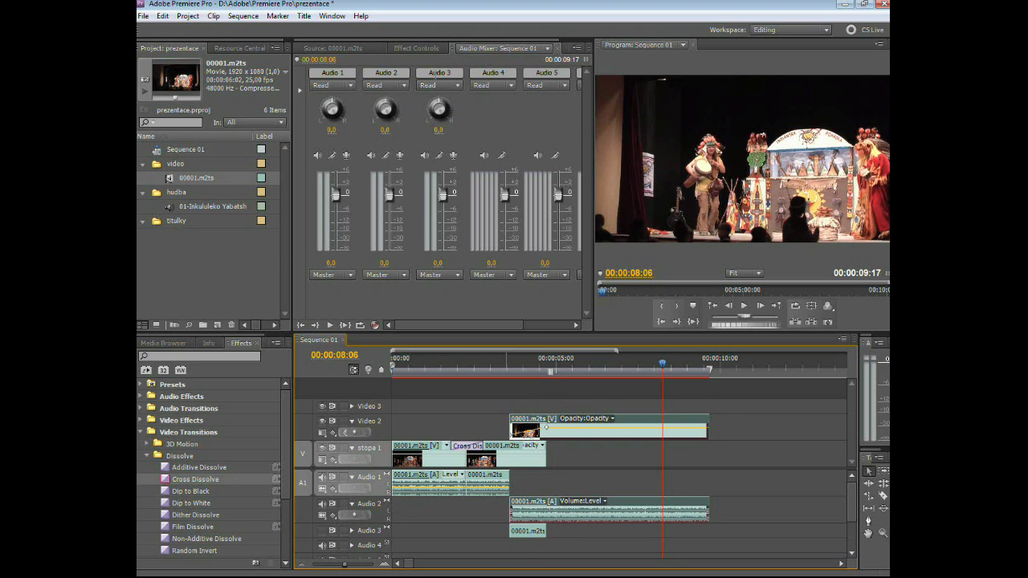
click(403, 85)
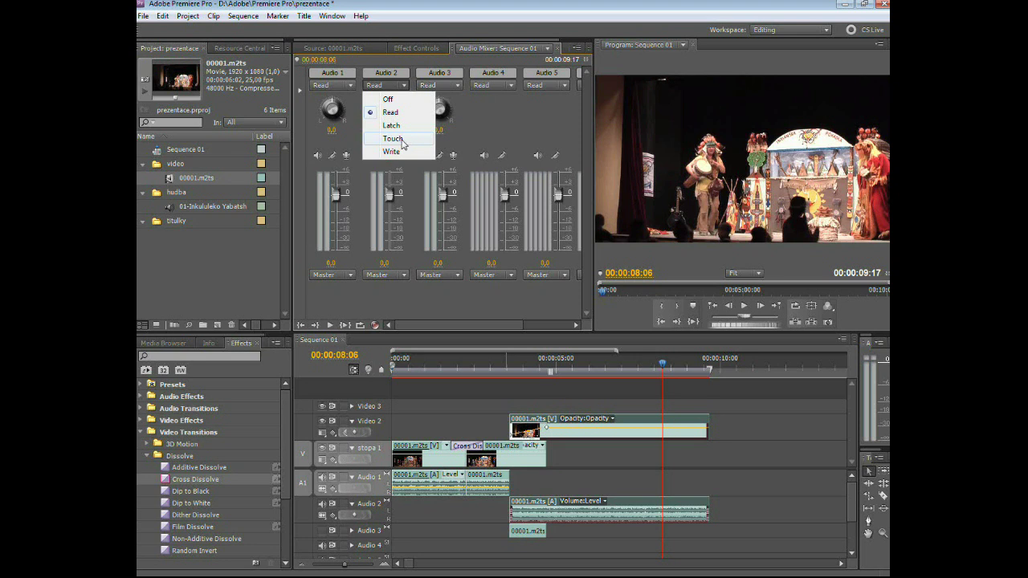
Set Audio 2's automation mode to Touch and cue playback at 6:18.
click(402, 139)
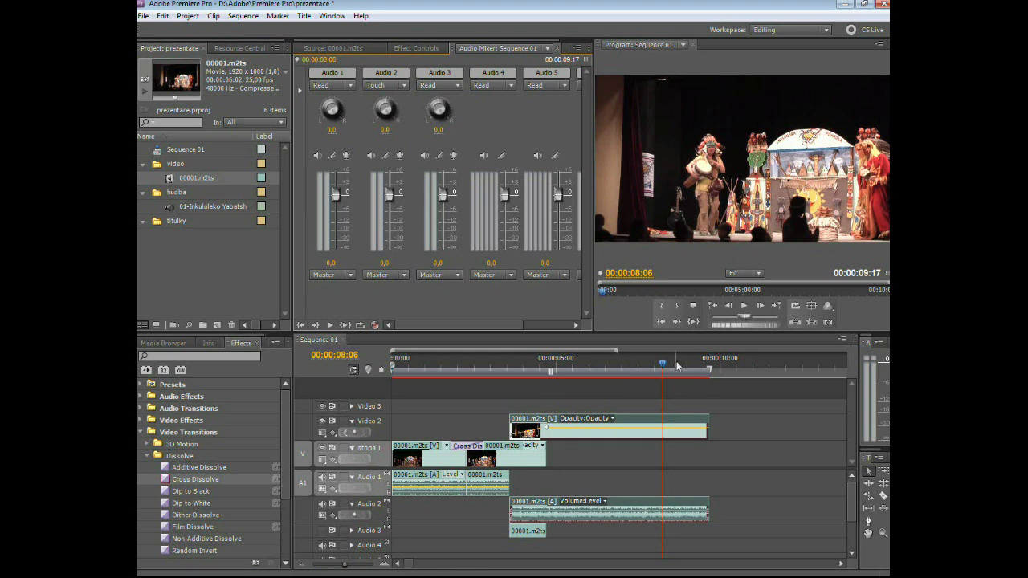
click(627, 370)
key(space)
click(612, 368)
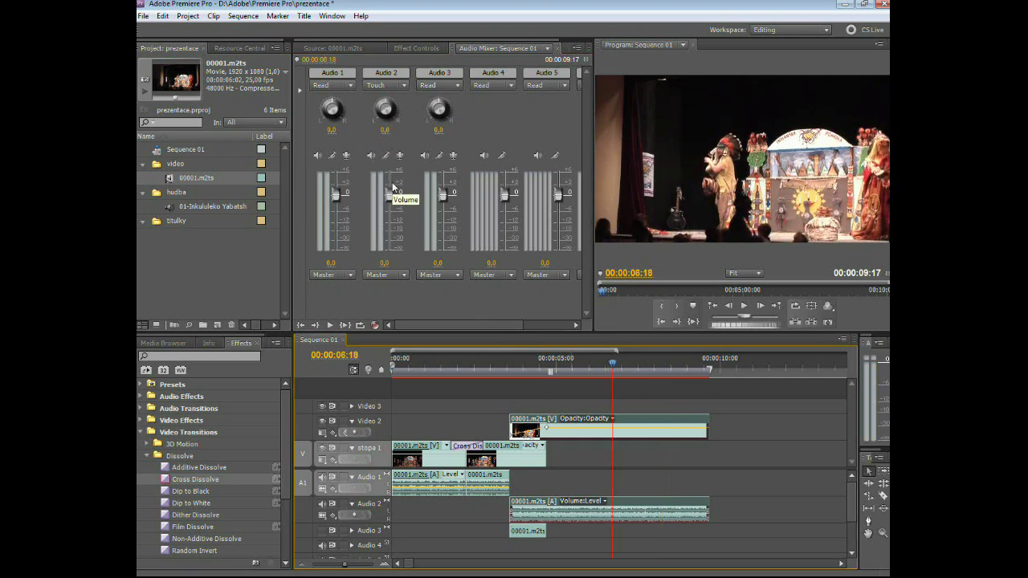
Record Audio 2 fading to silence during playback, then replay from 7:09.
click(330, 324)
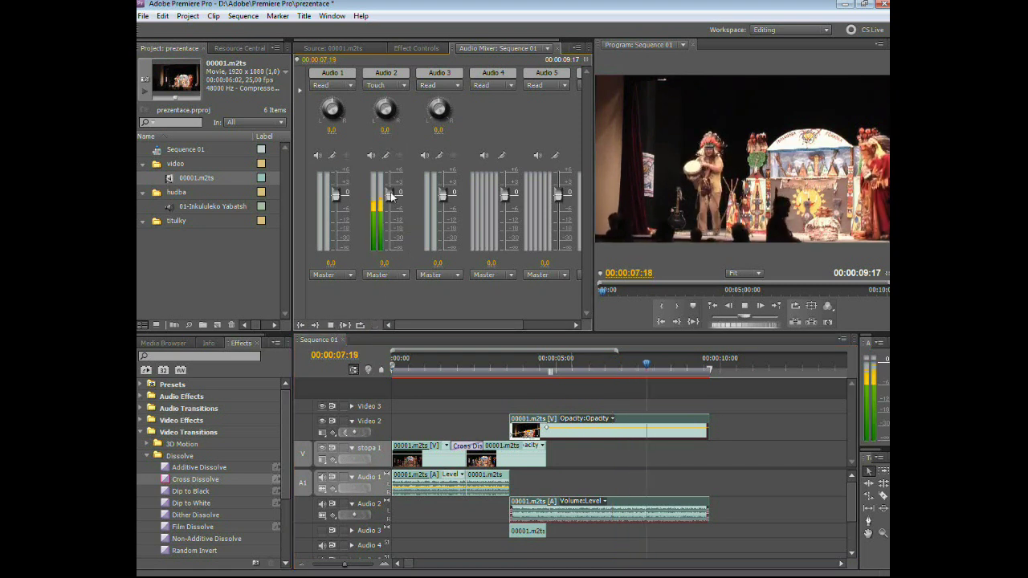
drag(391, 196, 389, 266)
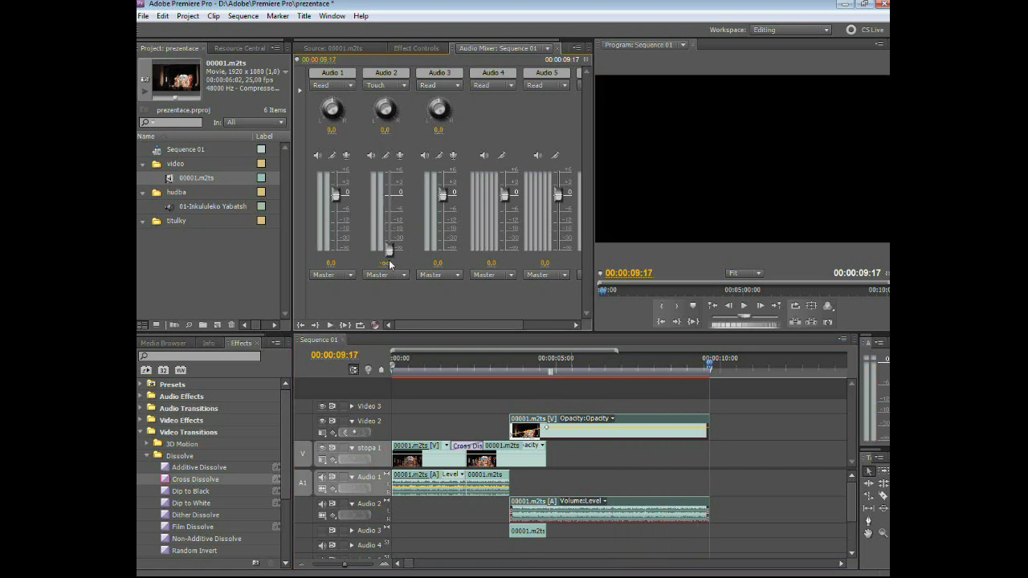
click(634, 360)
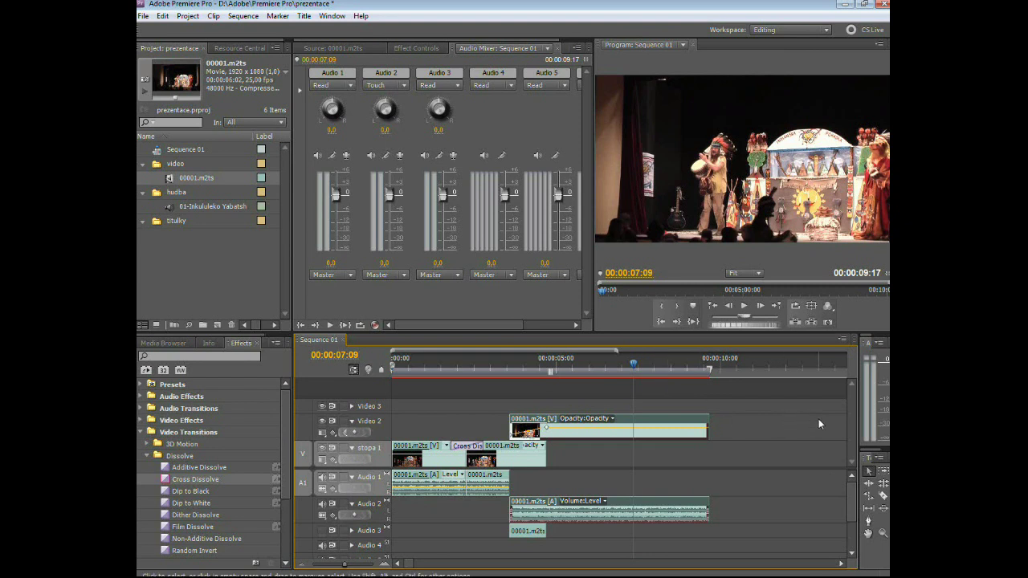
key(space)
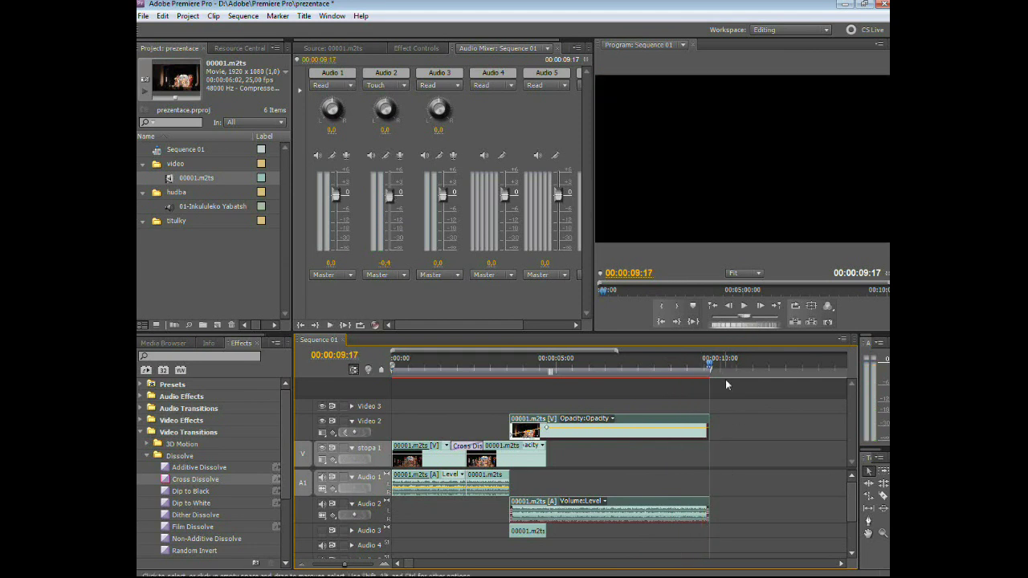
Scrub to the sequence end and park the playhead at 00:00:08:08.
click(697, 367)
mouse_move(697, 367)
mouse_down()
mouse_move(708, 371)
mouse_move(667, 371)
mouse_move(696, 379)
mouse_up()
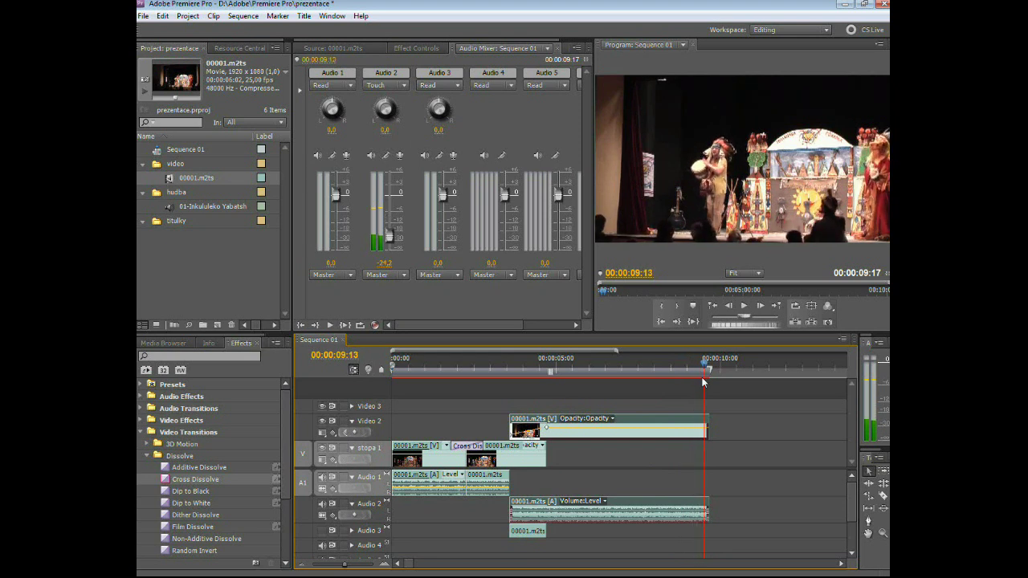
mouse_move(696, 379)
mouse_down()
mouse_move(662, 389)
mouse_move(665, 382)
mouse_up()
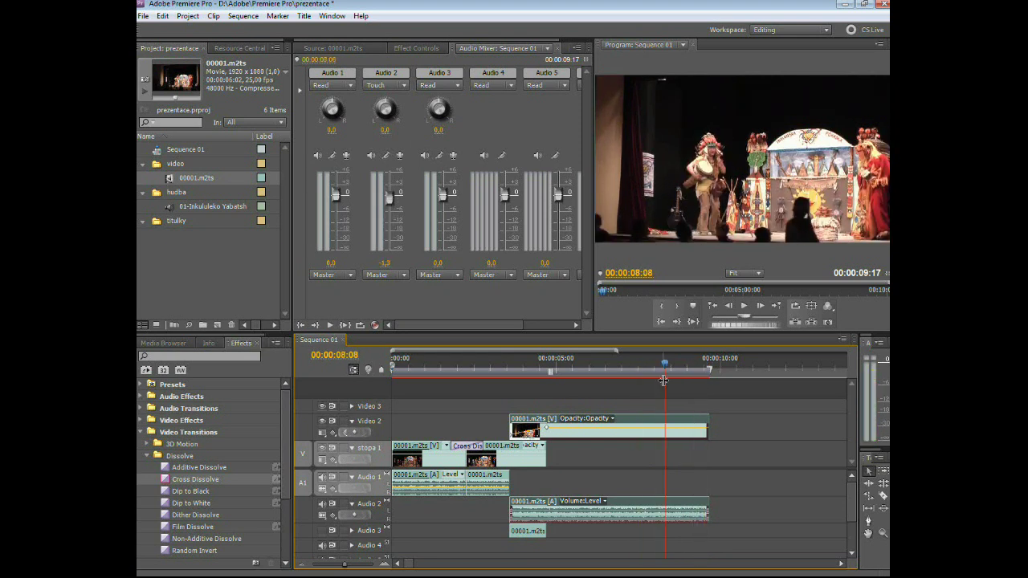
Start a new Color Matte from the Project panel's New Item menu.
click(160, 223)
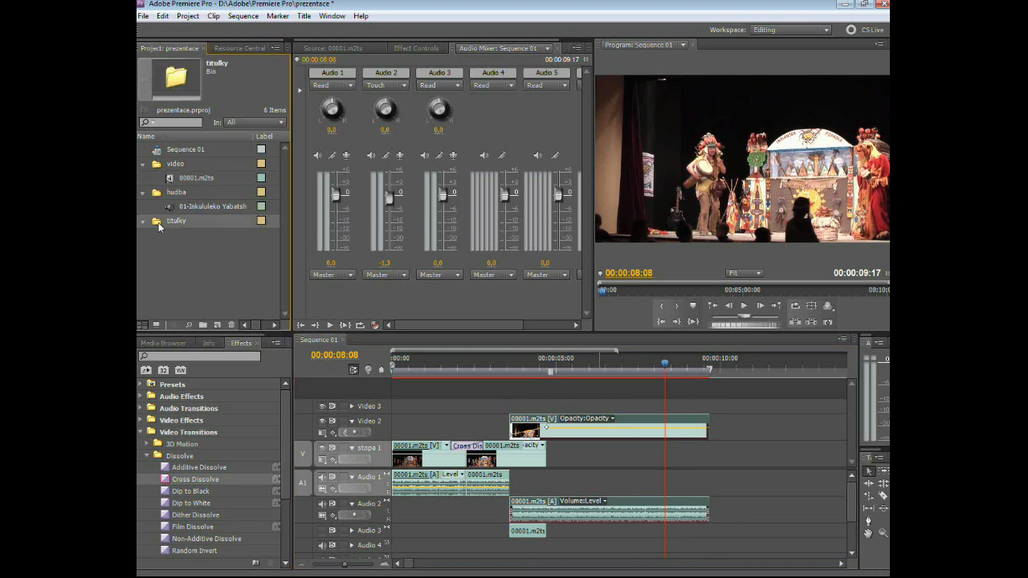
right_click(159, 226)
click(156, 247)
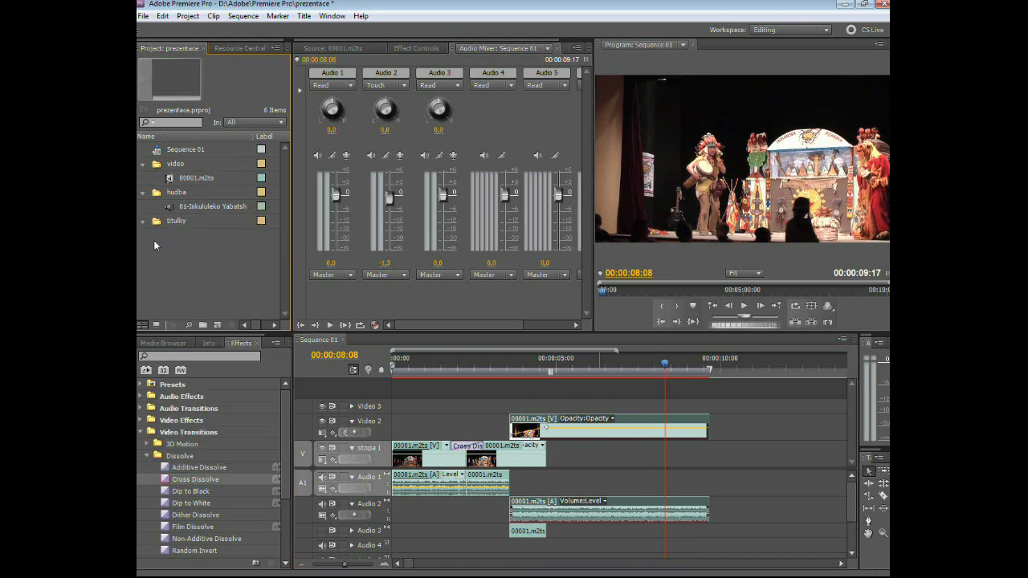
right_click(156, 246)
mouse_move(201, 281)
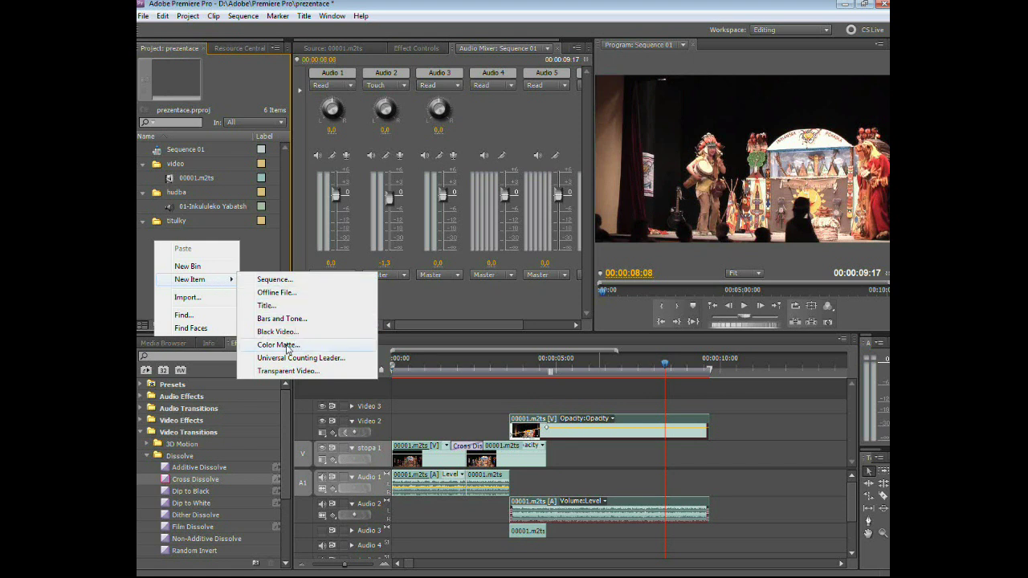
click(285, 346)
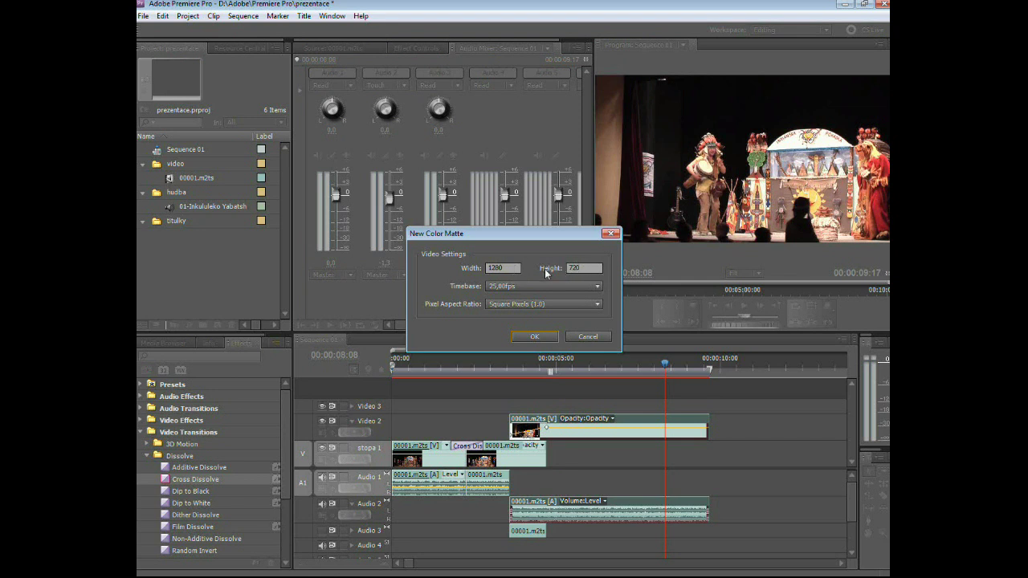
Accept 1280×720 settings, pick dark blue, and name the matte 'modrá obrazovka'.
click(545, 337)
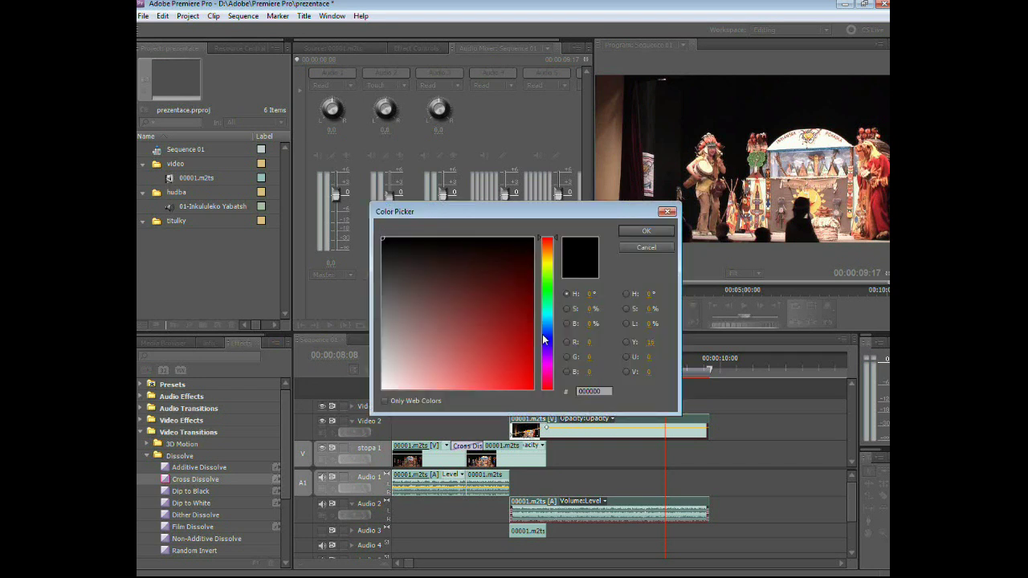
drag(547, 339, 550, 329)
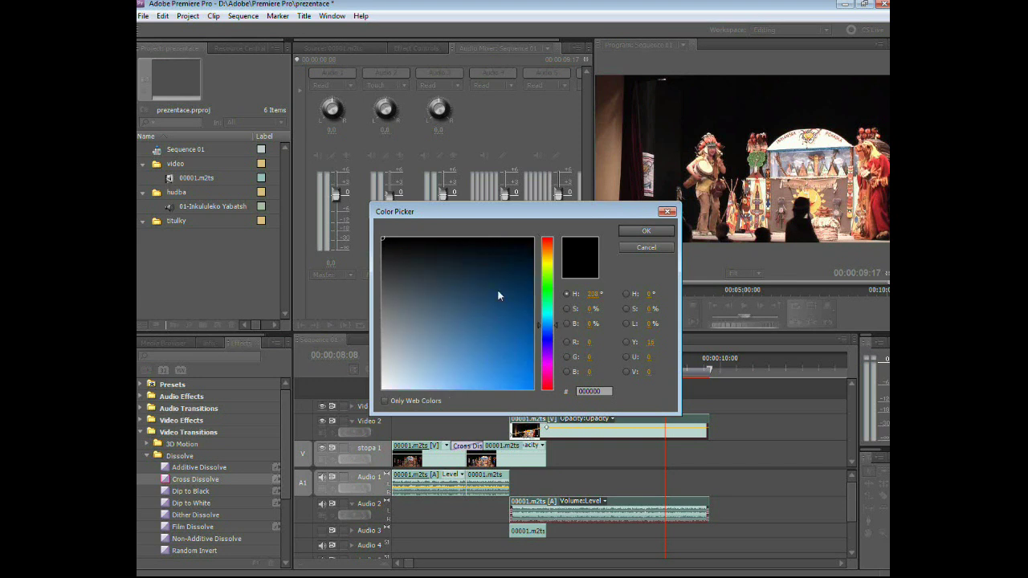
click(506, 318)
click(646, 232)
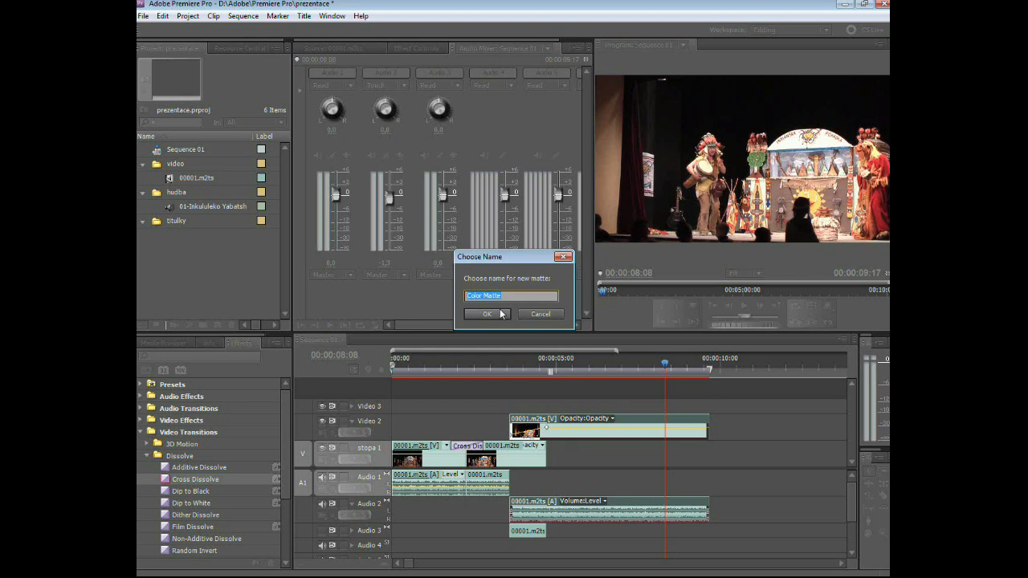
text(modrá obrazovka)
click(499, 312)
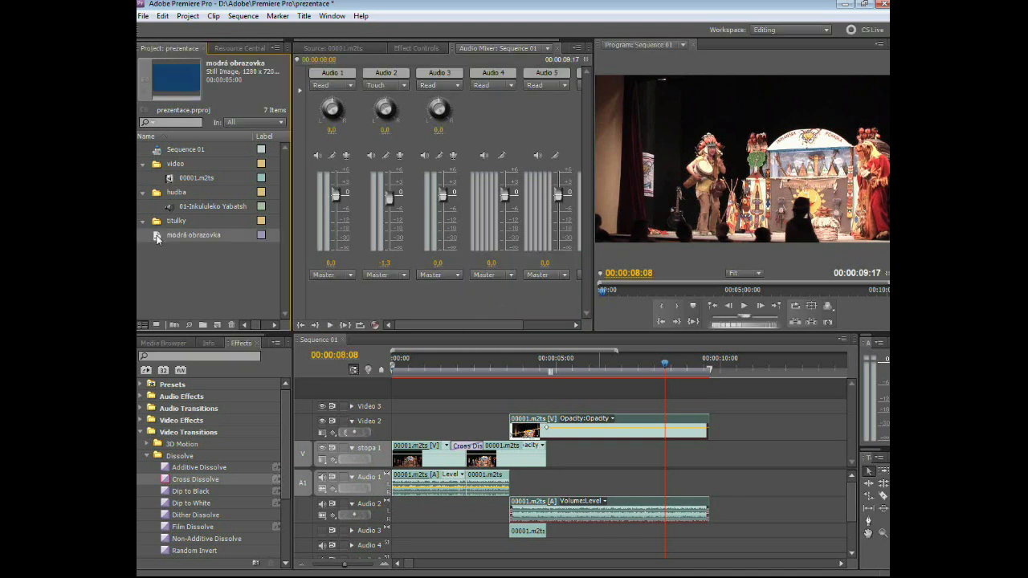
Load the blue matte in the Source Monitor with an Out point at 00:00:00:02.
key(shift+2)
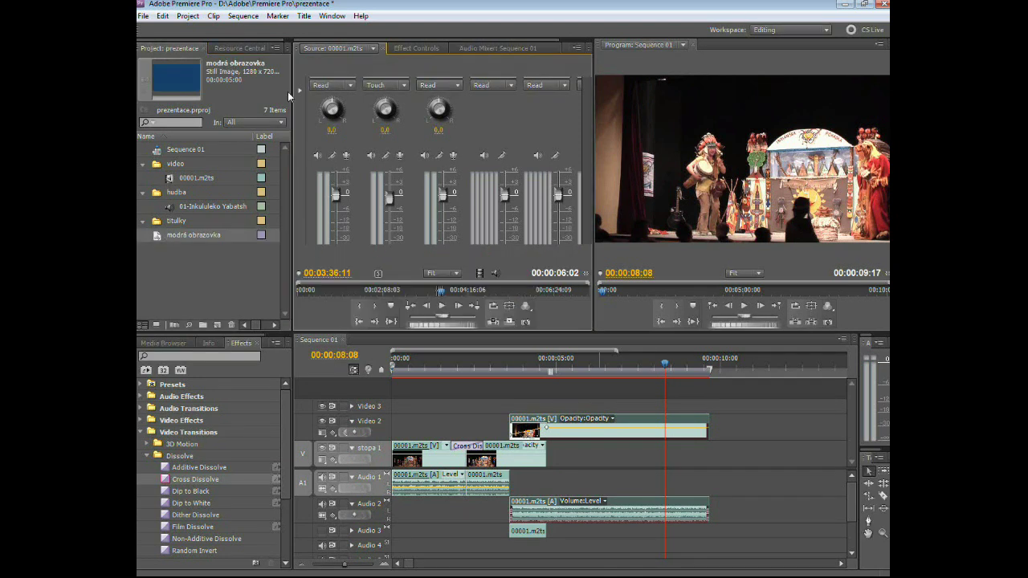
click(159, 236)
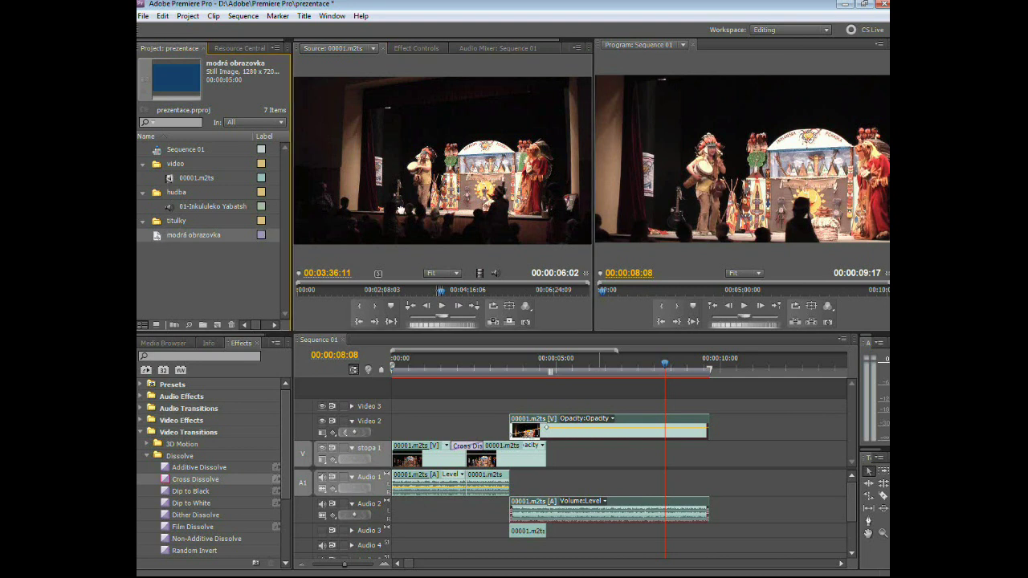
drag(401, 210, 401, 210)
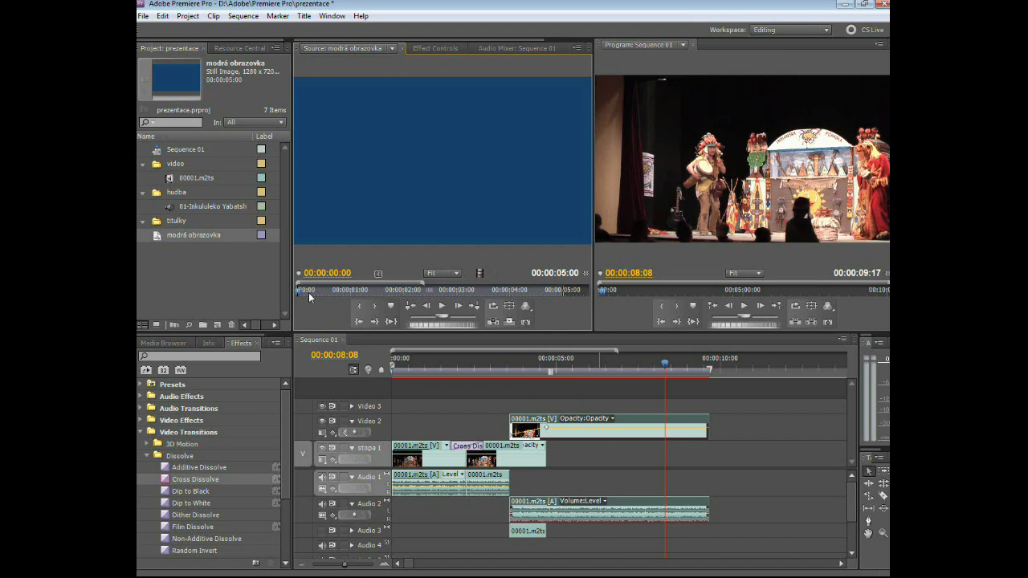
click(305, 295)
key(o)
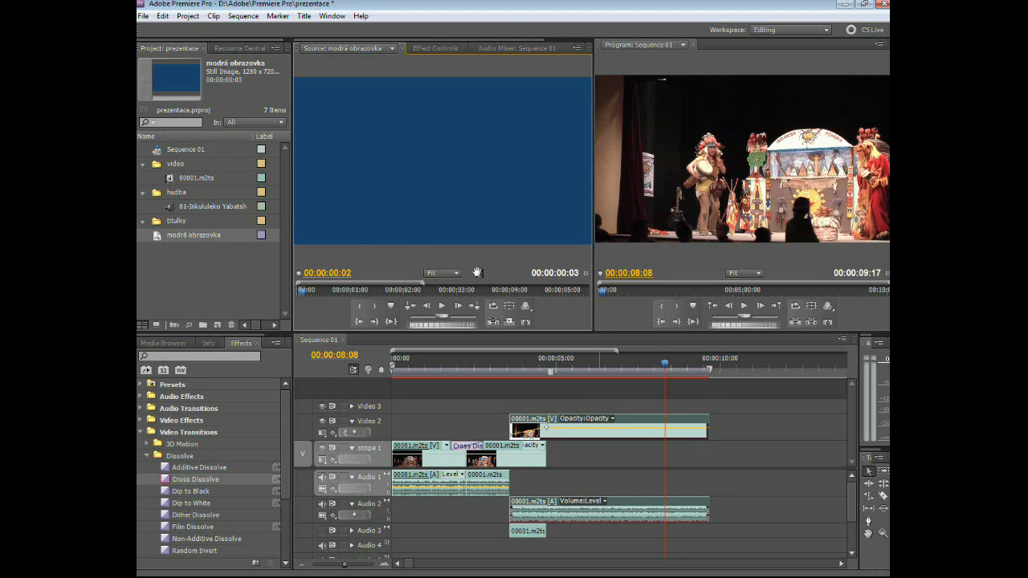
Place the matte on Video 3 at the sequence end and extend it back to about 8 seconds.
drag(478, 273, 700, 413)
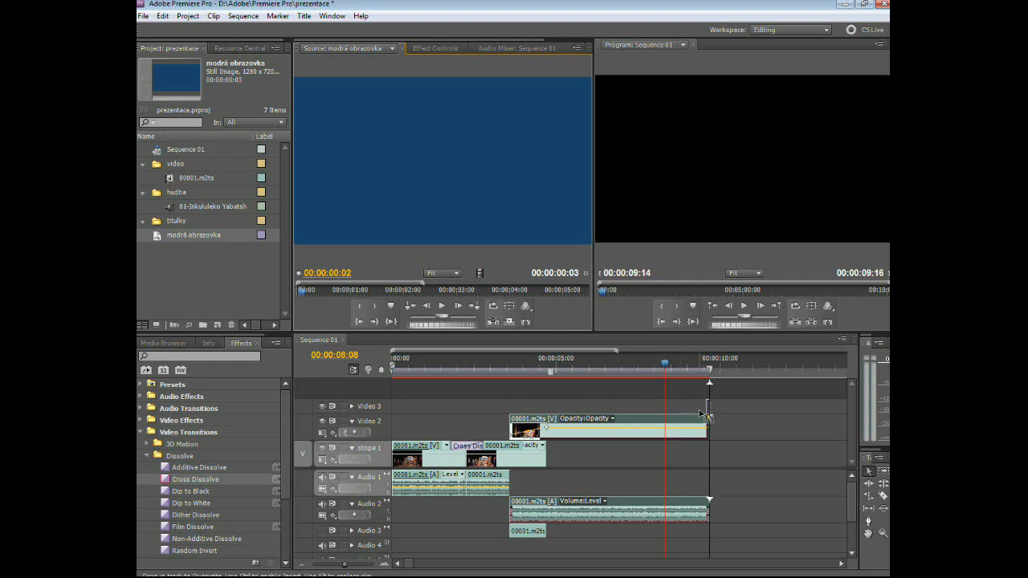
drag(705, 415, 707, 415)
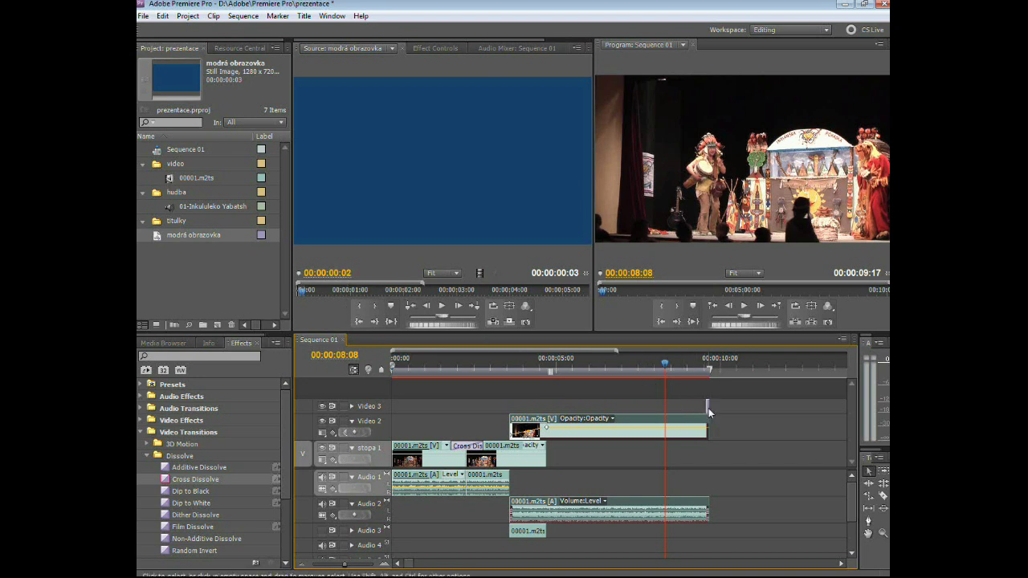
drag(706, 405, 665, 407)
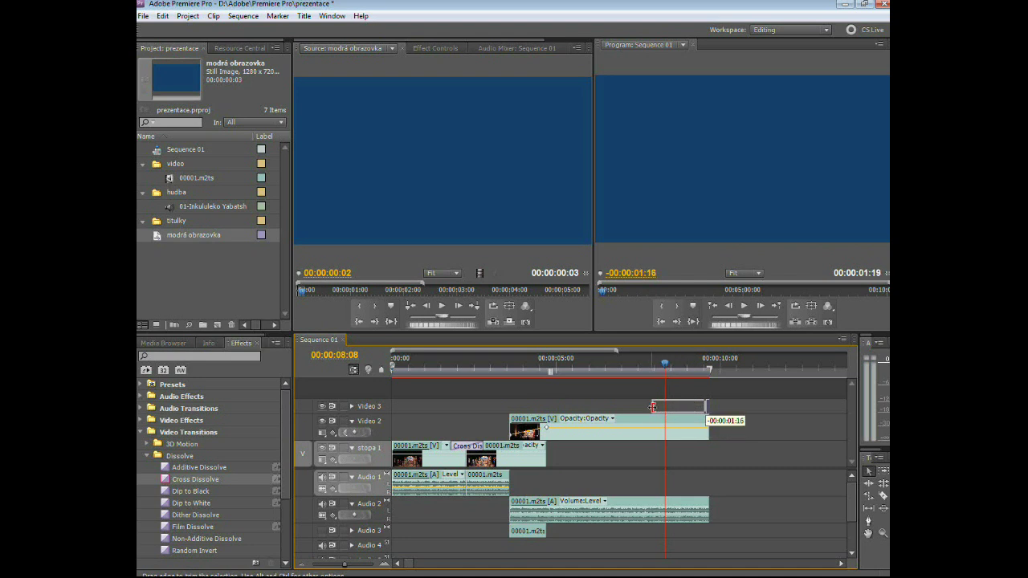
drag(665, 408, 653, 407)
drag(666, 366, 640, 367)
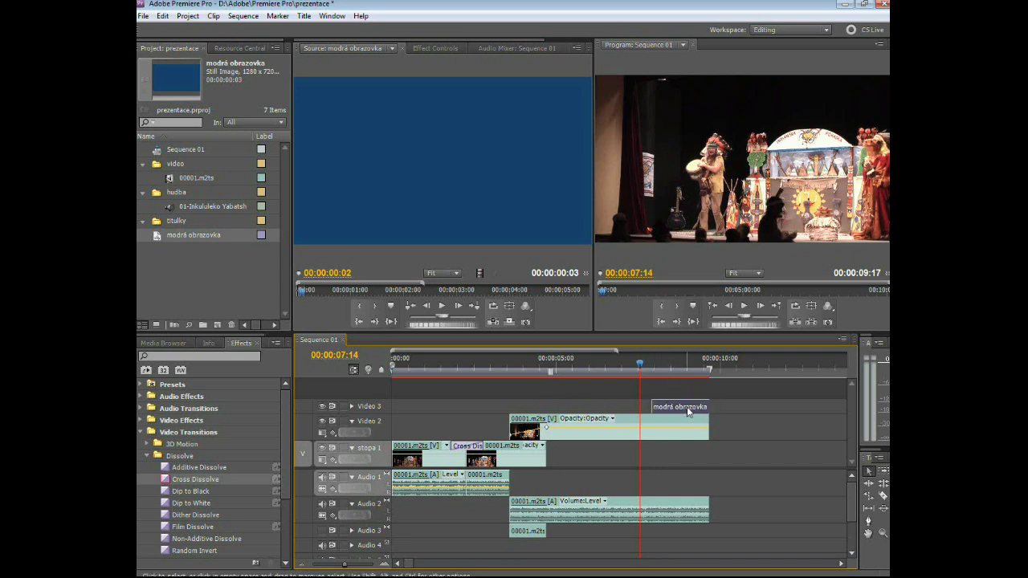
Show the matte's Effect Controls with Opacity expanded, scrubbed to where the matte begins.
click(434, 48)
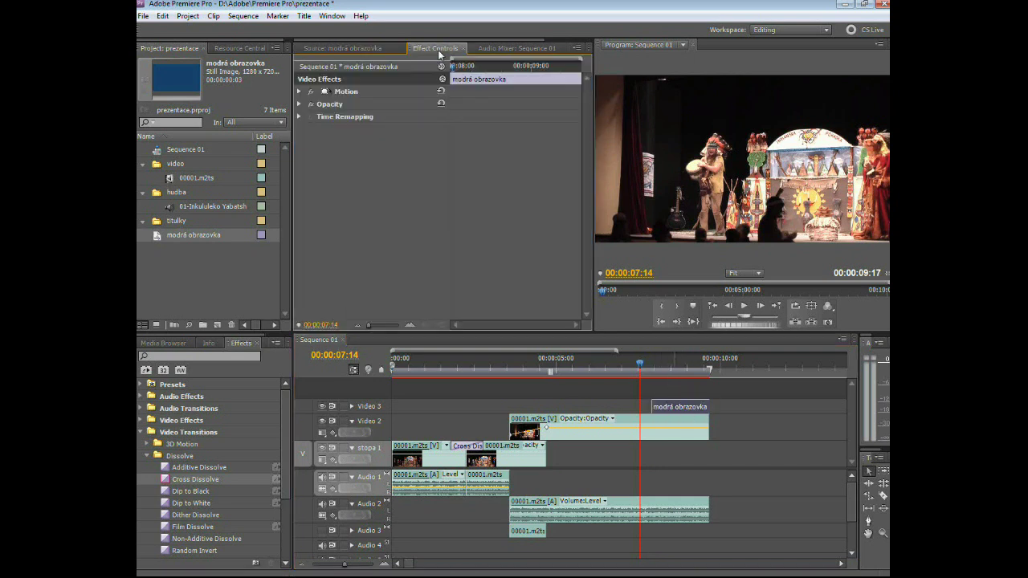
click(299, 105)
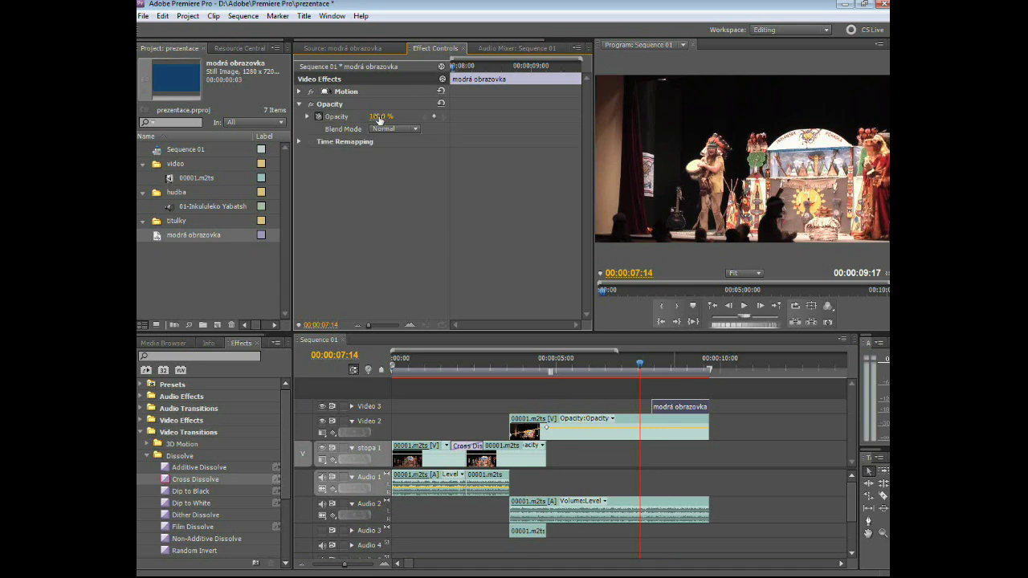
click(646, 366)
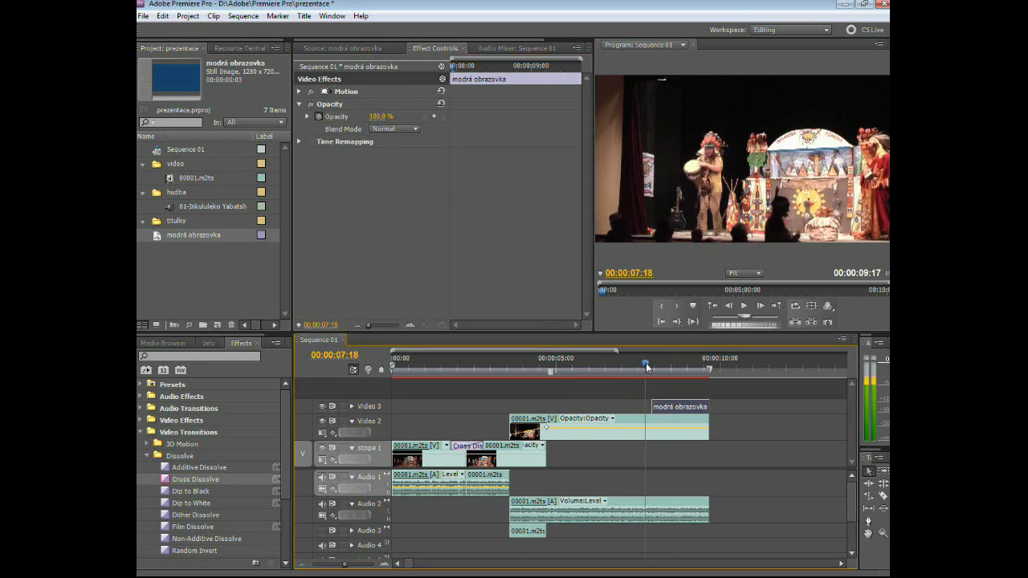
mouse_move(647, 367)
mouse_down()
mouse_move(678, 368)
mouse_move(648, 367)
mouse_move(668, 368)
mouse_up()
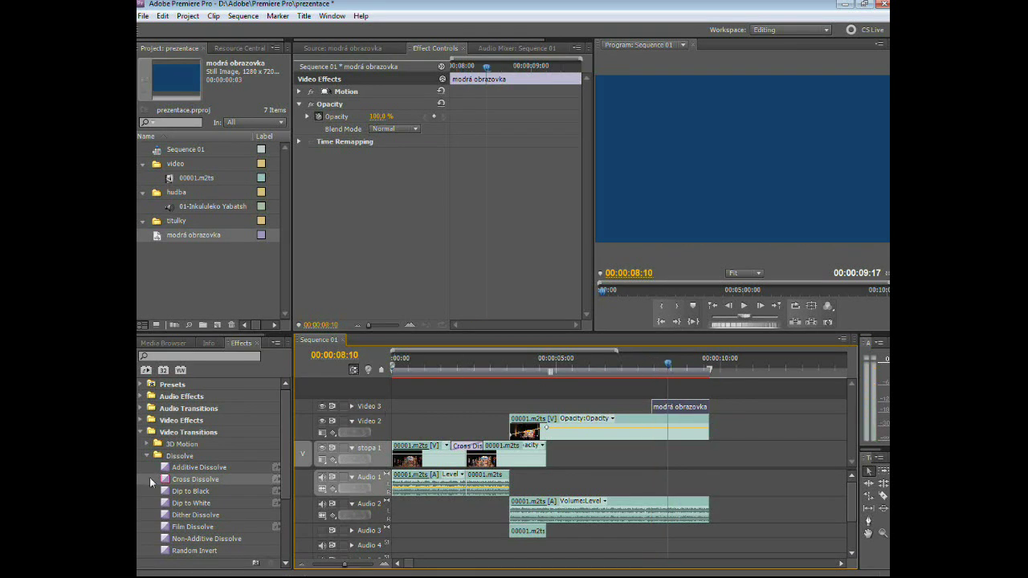
Apply a Cross Dissolve to the matte's start, preview it, then clear it.
drag(165, 488, 657, 410)
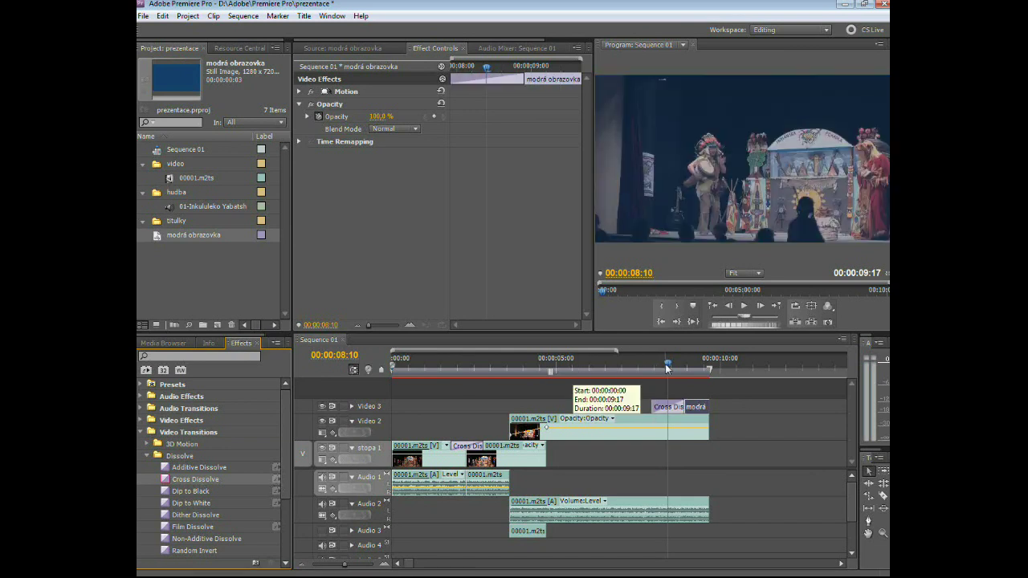
mouse_move(667, 367)
mouse_down()
mouse_move(665, 383)
mouse_move(681, 379)
mouse_up()
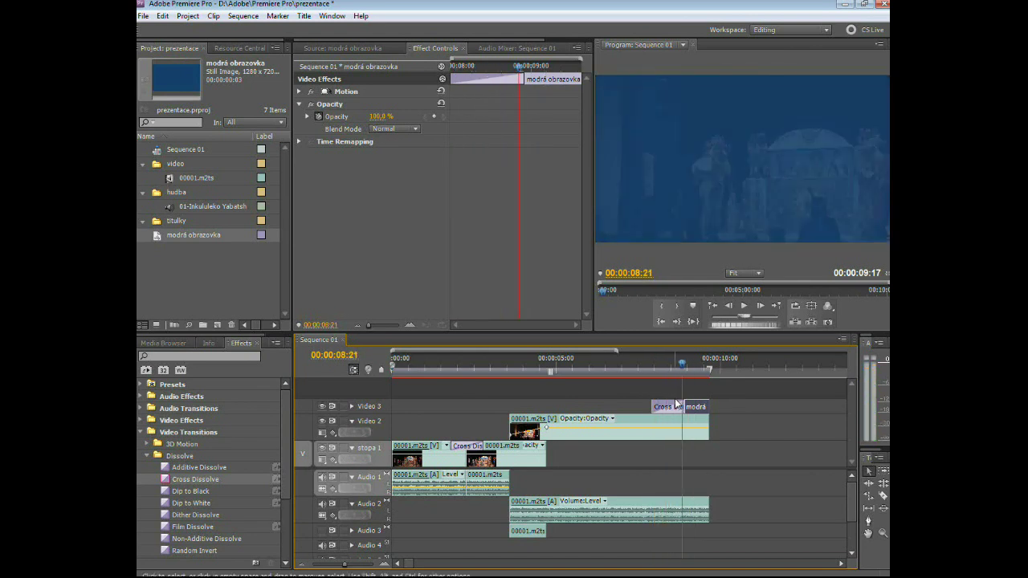
click(671, 406)
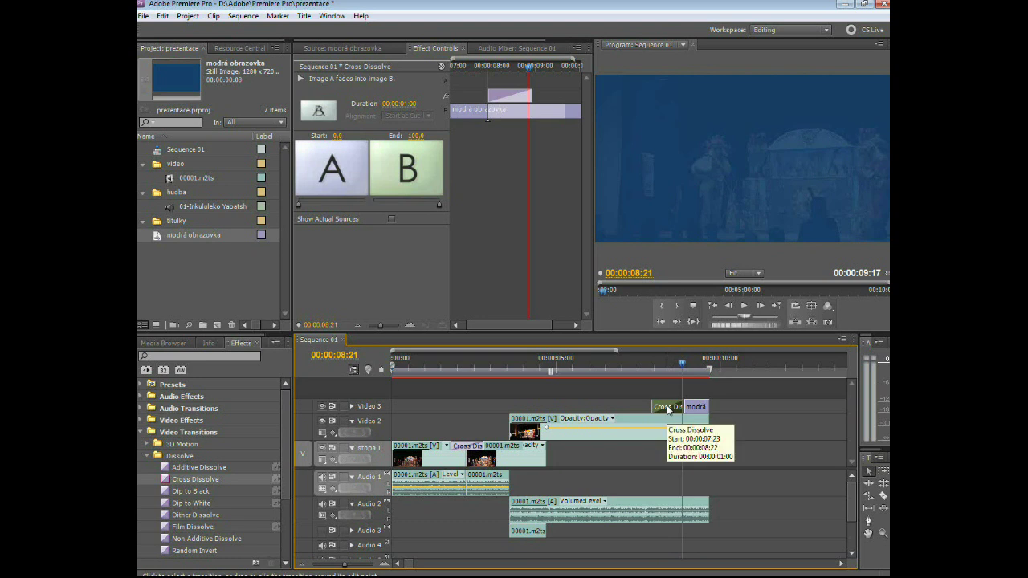
right_click(667, 407)
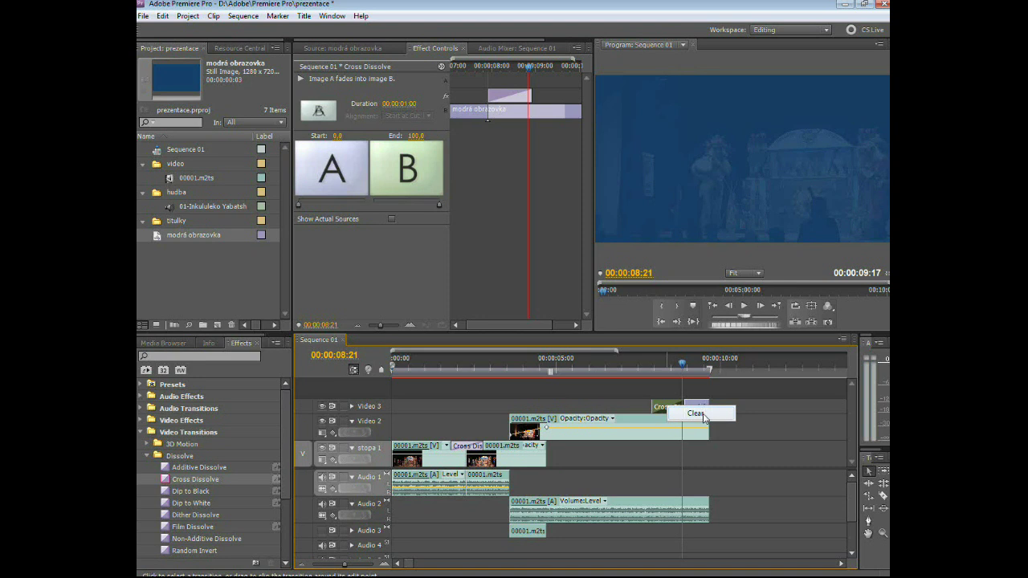
click(696, 413)
Keyframe the matte's opacity at 0% at 00:00:07:23.
click(694, 408)
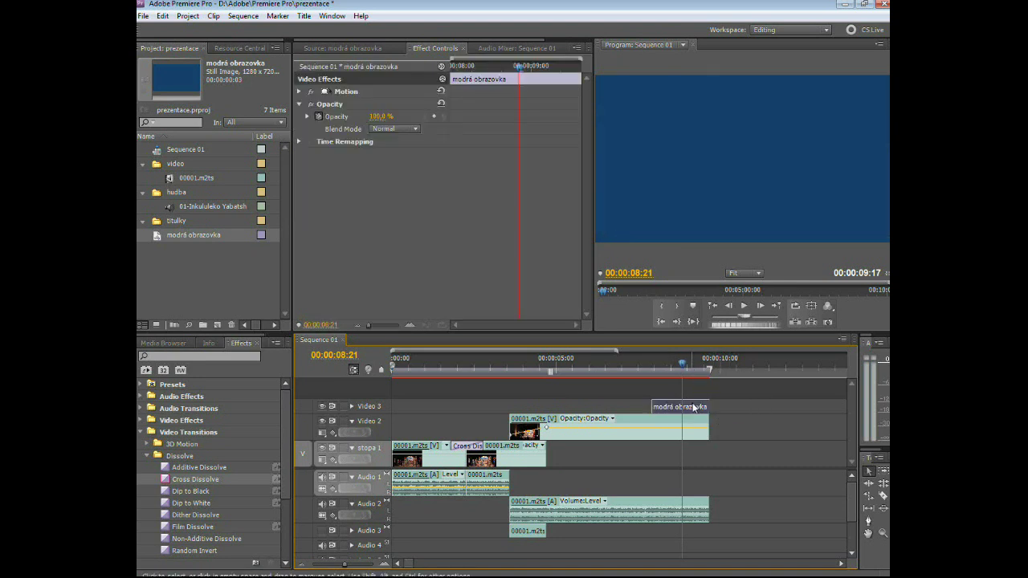
drag(519, 66, 445, 81)
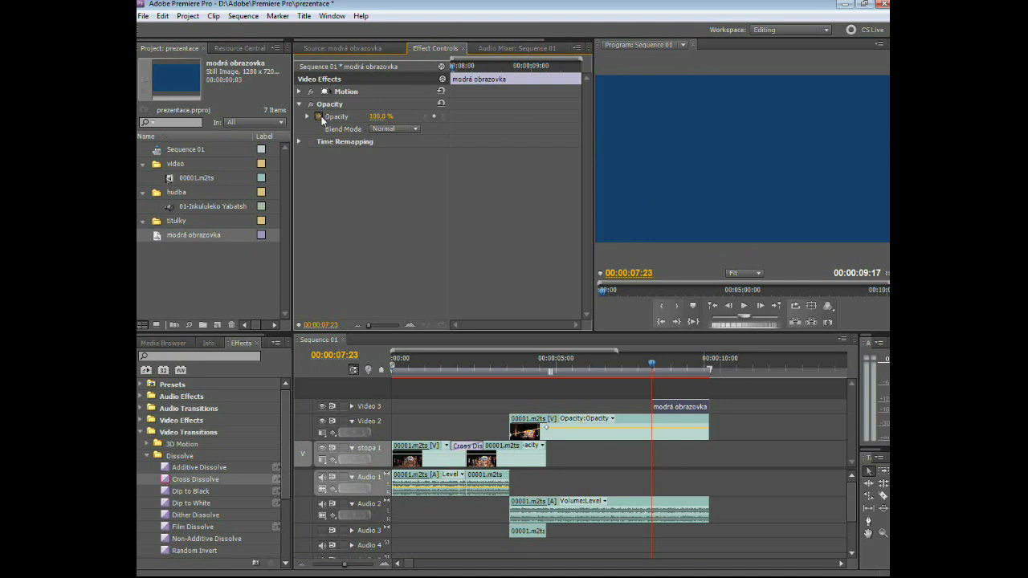
click(435, 117)
click(378, 116)
text(0)
key(Return)
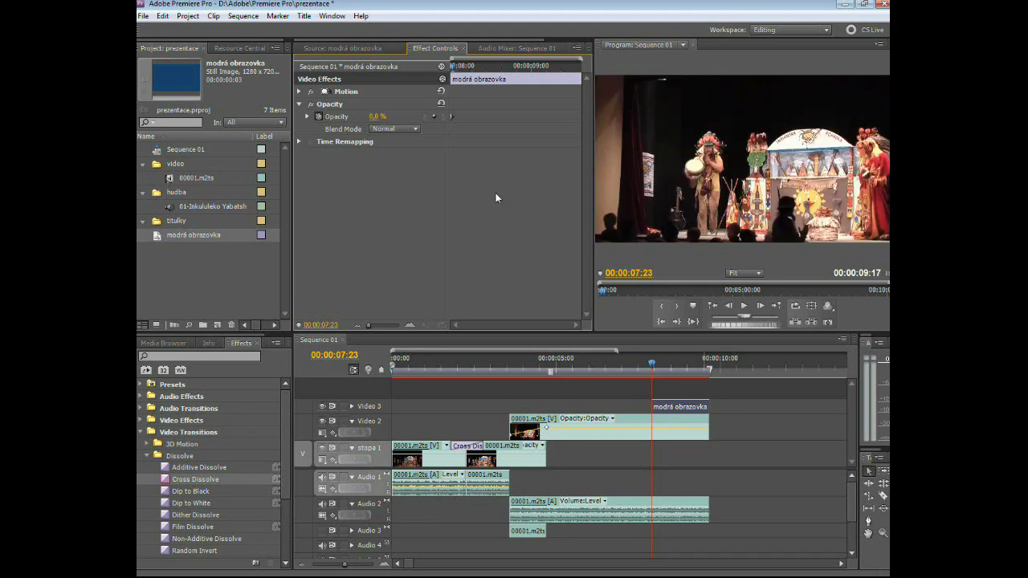
Add a 100% opacity keyframe near the clip's end and preview the fade at 00:00:07:24.
drag(452, 66, 590, 77)
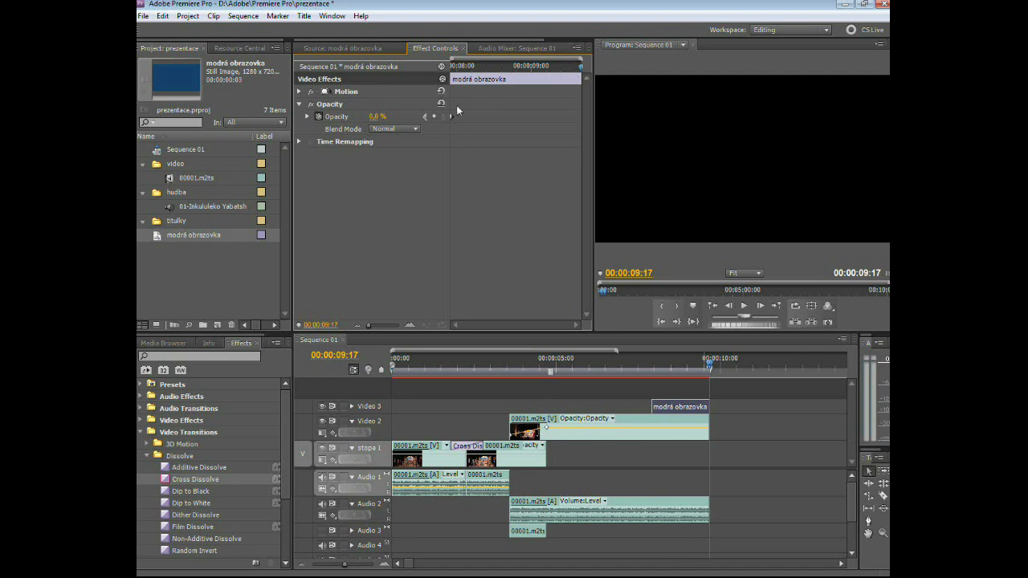
click(438, 117)
click(388, 118)
text(1)
key(Return)
mouse_move(709, 367)
mouse_down()
mouse_move(673, 374)
mouse_move(688, 378)
mouse_up()
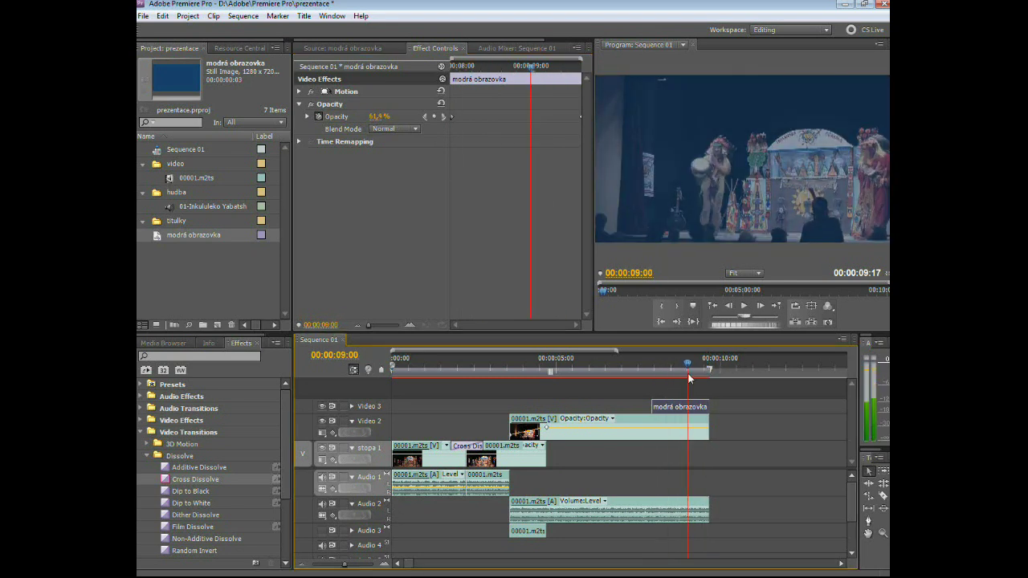
drag(688, 378, 652, 375)
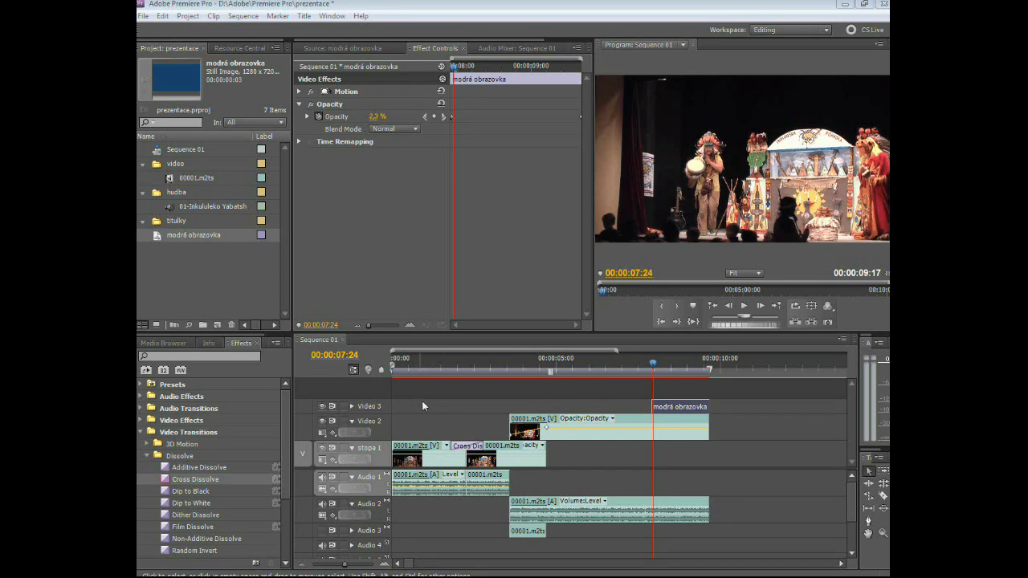
Create a new 1280×720 title named 'začátek' from the Project panel's New Item menu.
click(159, 228)
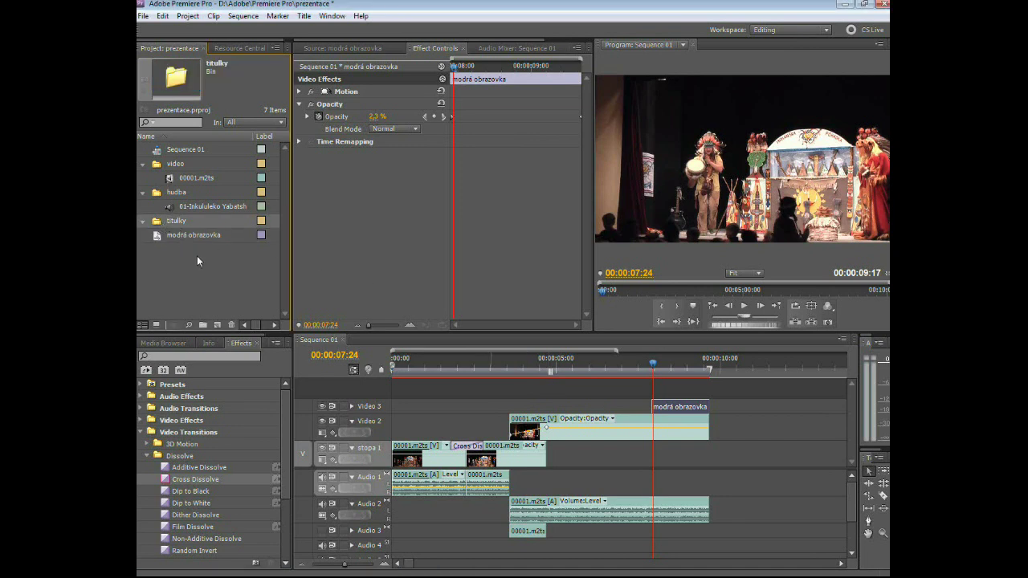
click(175, 269)
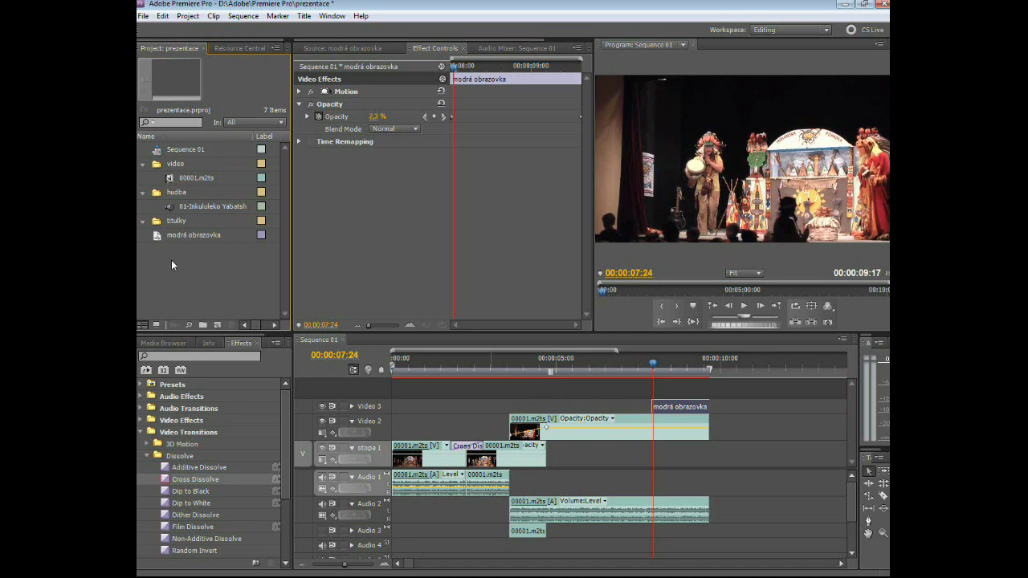
right_click(173, 265)
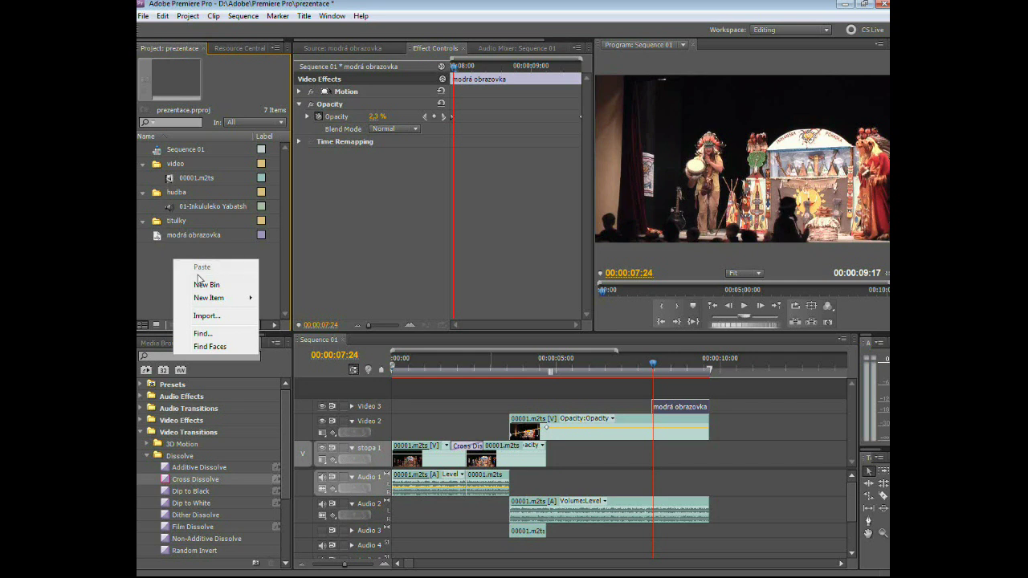
mouse_move(211, 298)
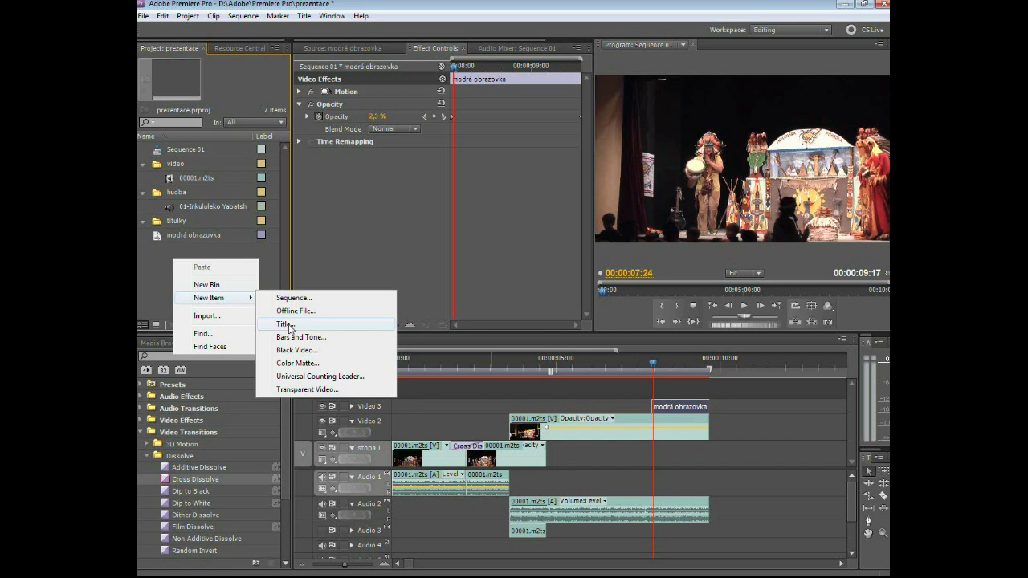
click(289, 324)
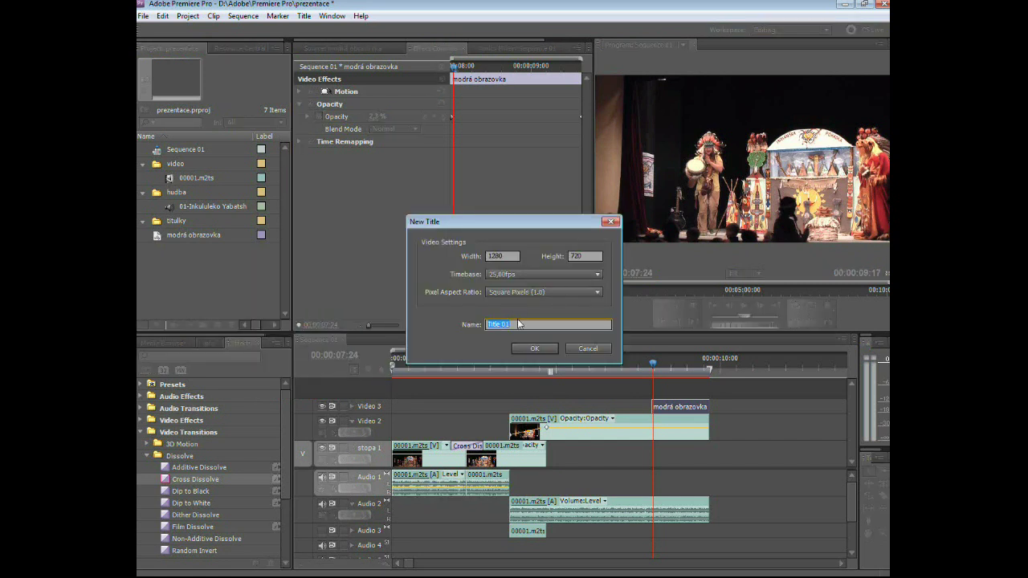
text(začátek)
click(541, 348)
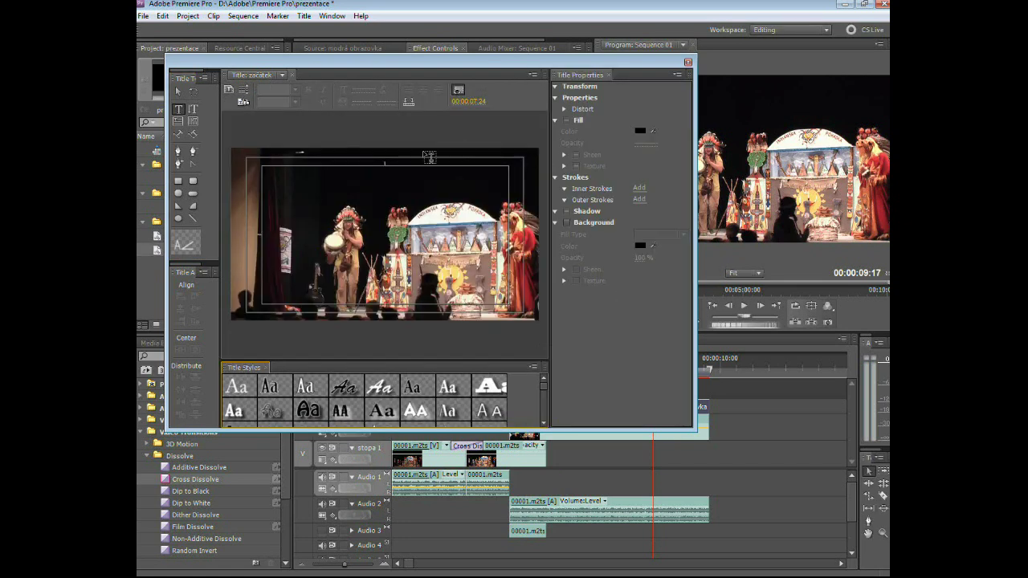
Move the playhead back to 00:00:00:09 so the opening footage shows behind the title.
drag(454, 67, 316, 26)
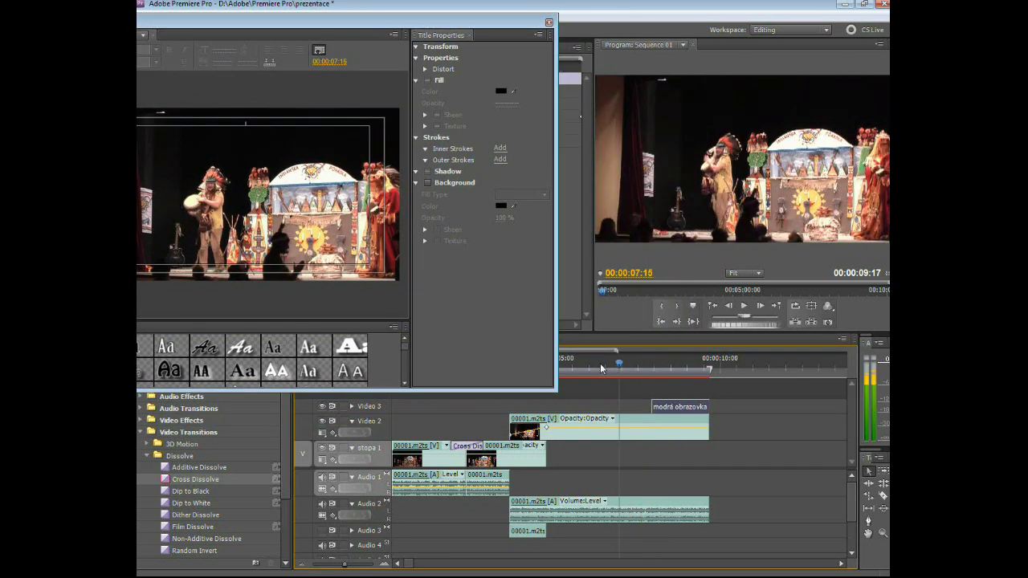
mouse_move(654, 366)
mouse_down()
mouse_move(599, 366)
mouse_move(402, 409)
mouse_up()
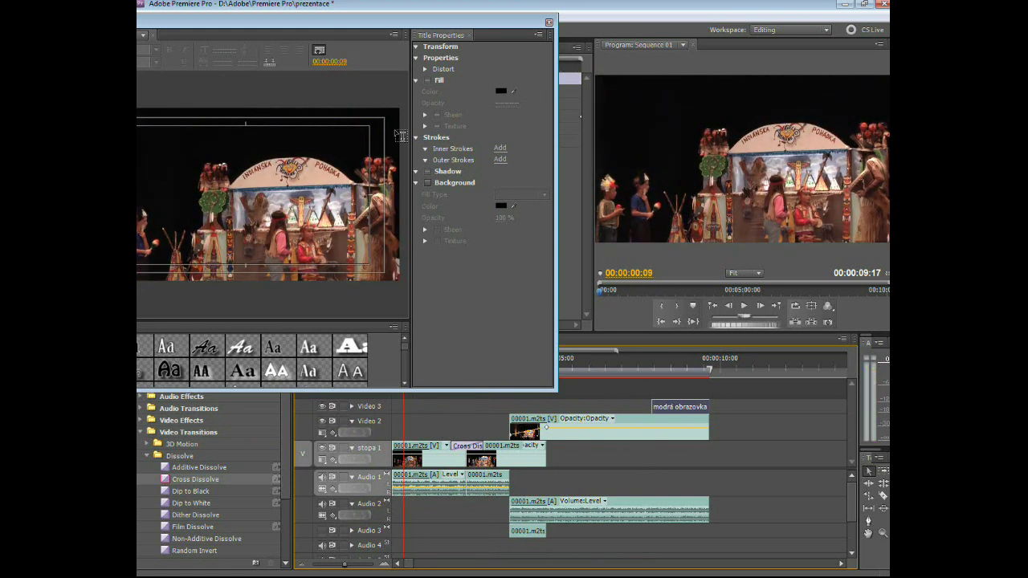
drag(331, 23, 619, 49)
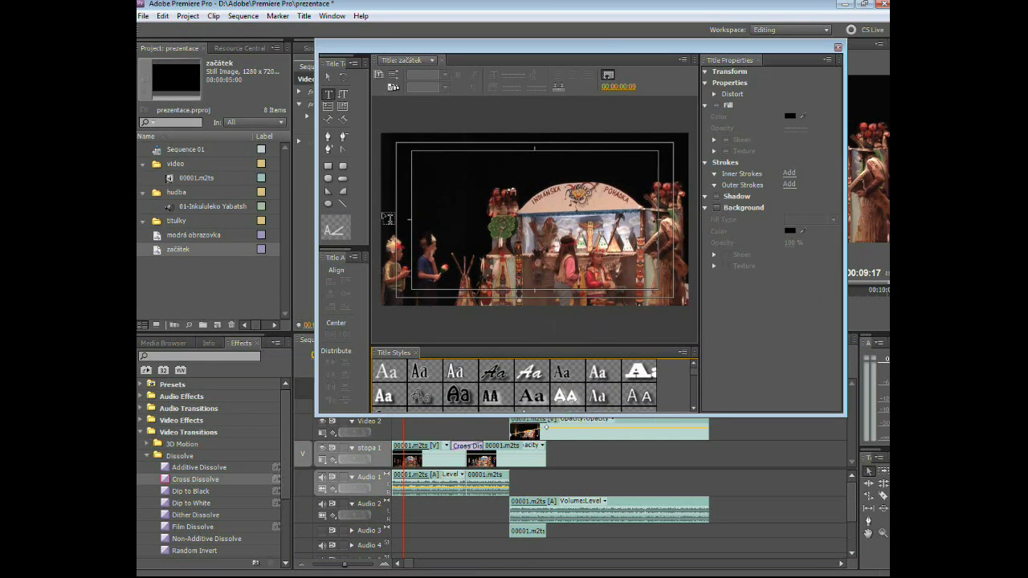
Draw a wide rectangle across the lower frame, filled #AA6262 at 51 % opacity.
click(328, 166)
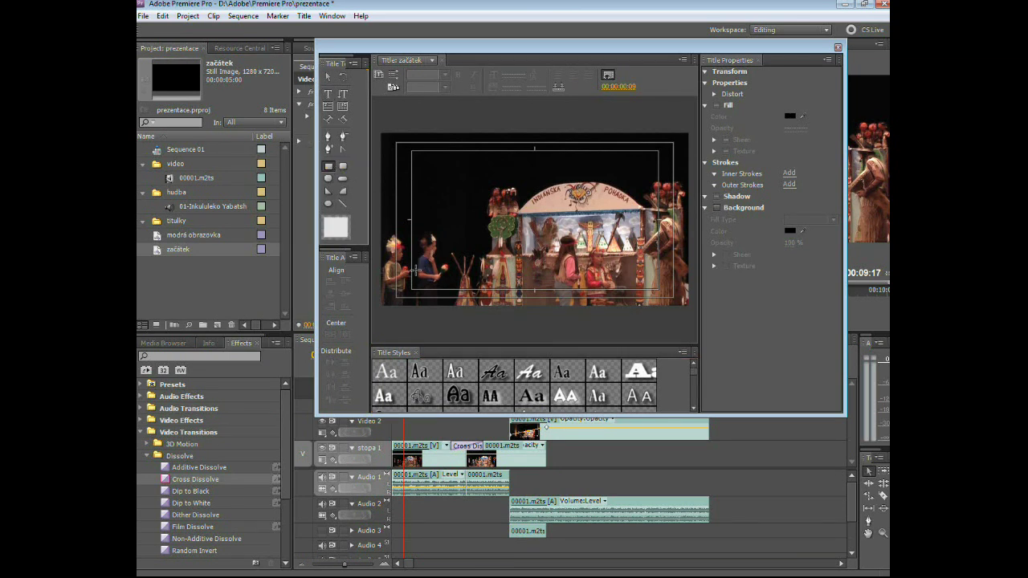
mouse_move(415, 270)
mouse_down()
mouse_move(671, 289)
mouse_move(657, 293)
mouse_up()
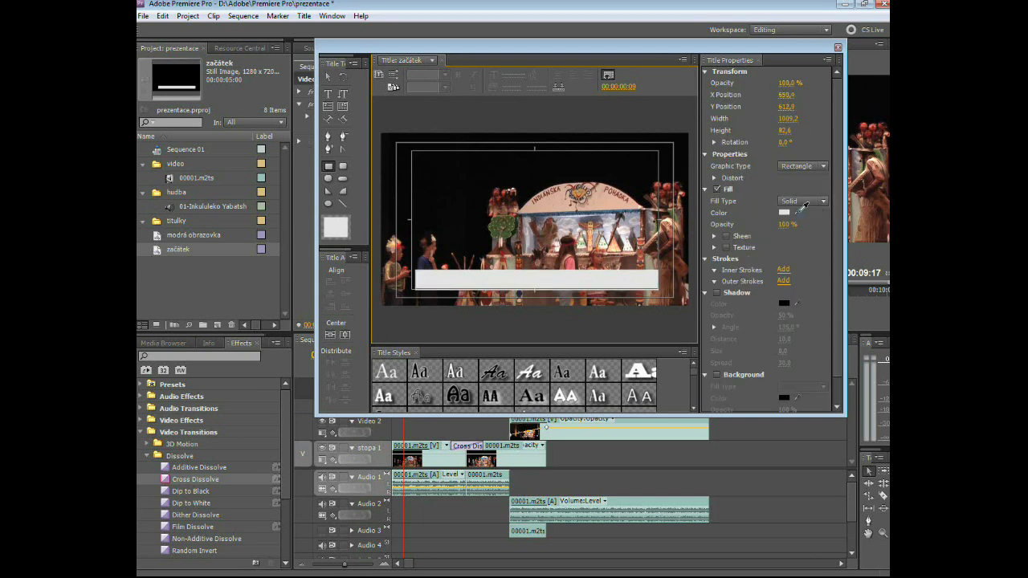
click(784, 213)
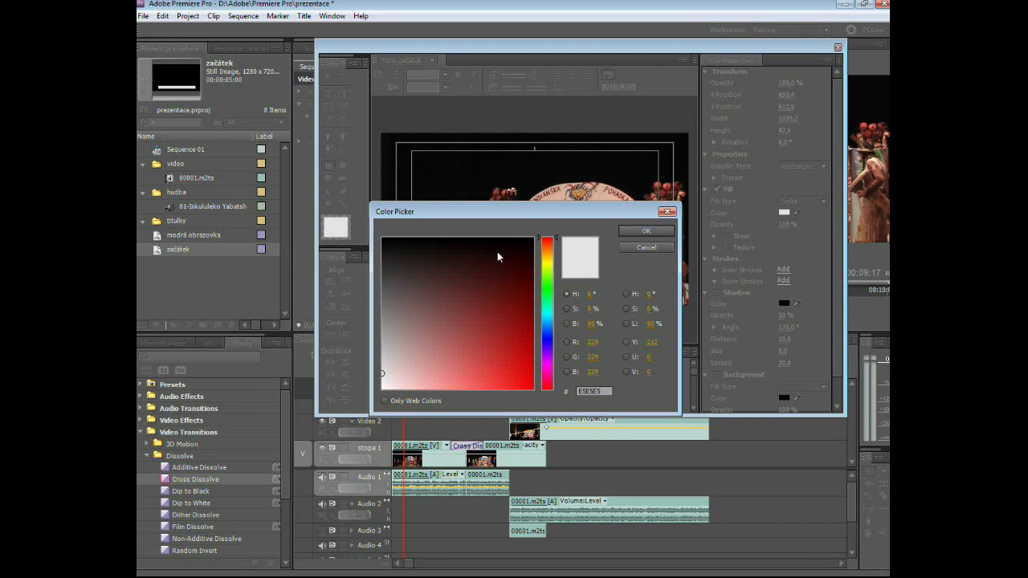
drag(500, 214, 692, 335)
click(651, 386)
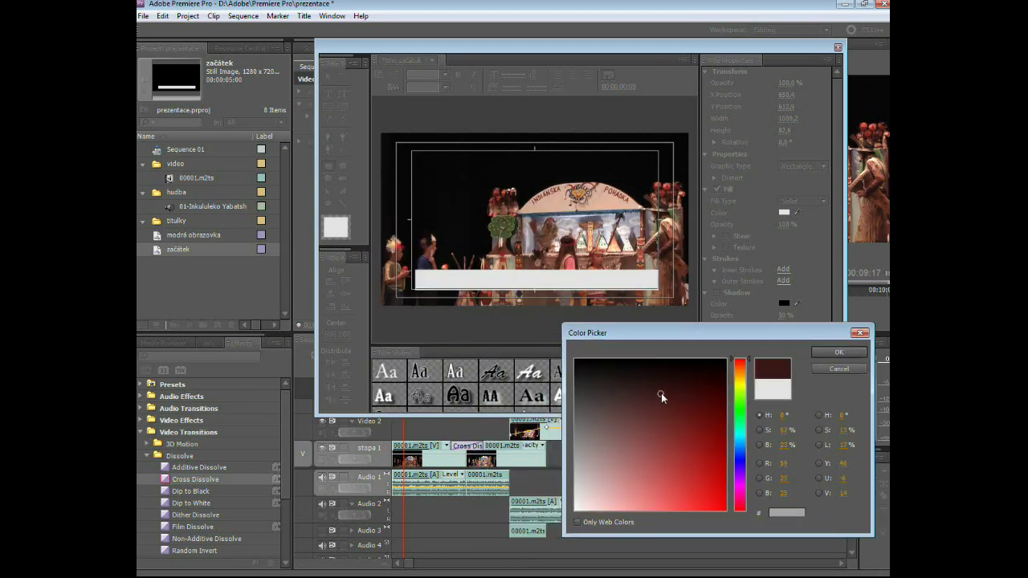
drag(652, 385, 638, 463)
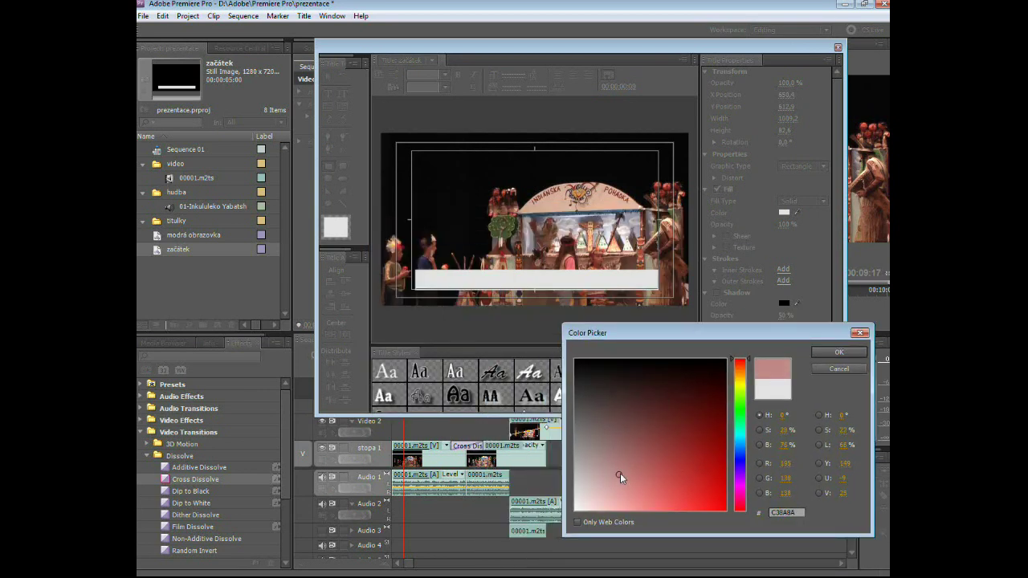
click(840, 352)
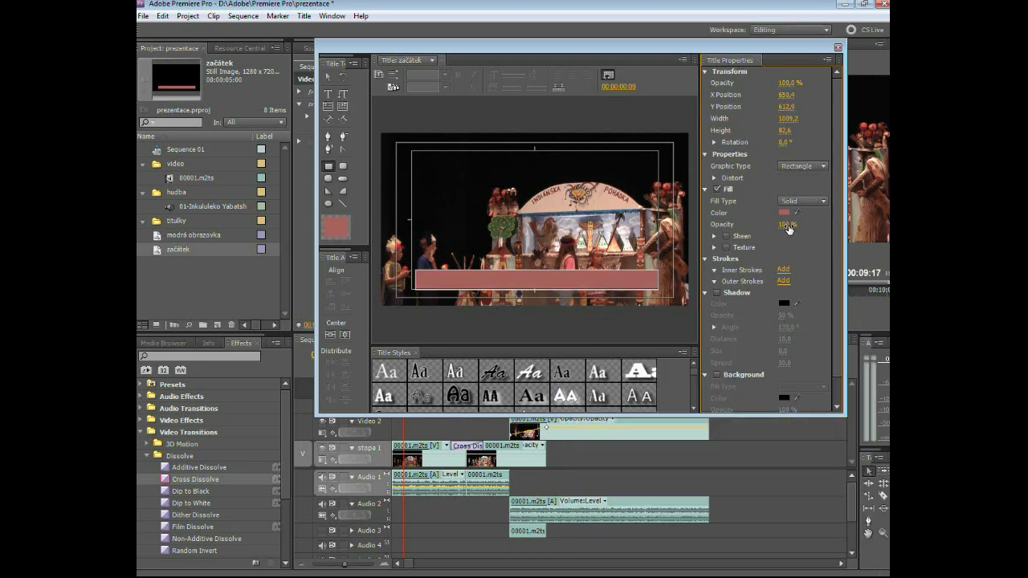
drag(779, 231, 757, 240)
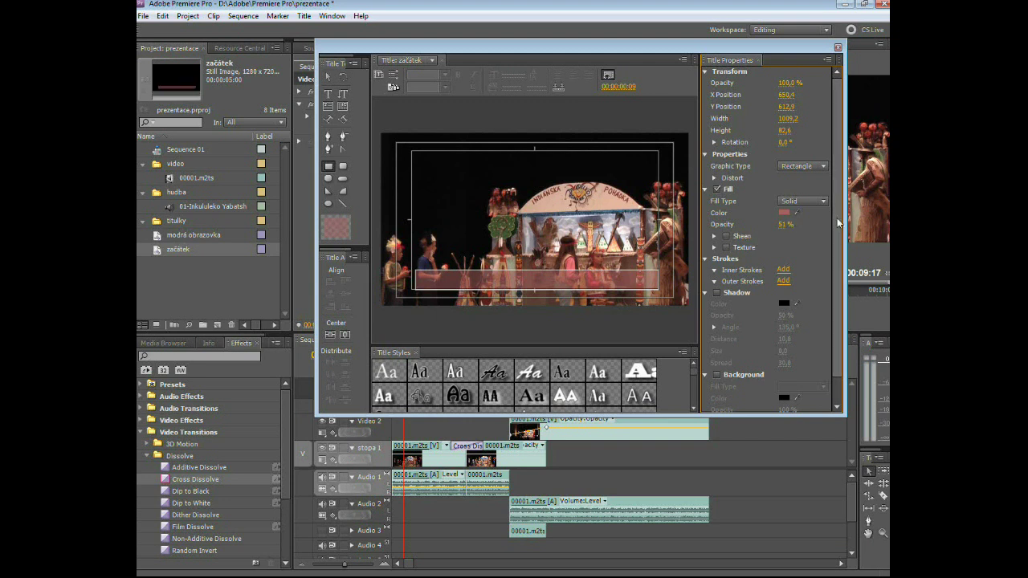
scroll(836, 281, down, 1)
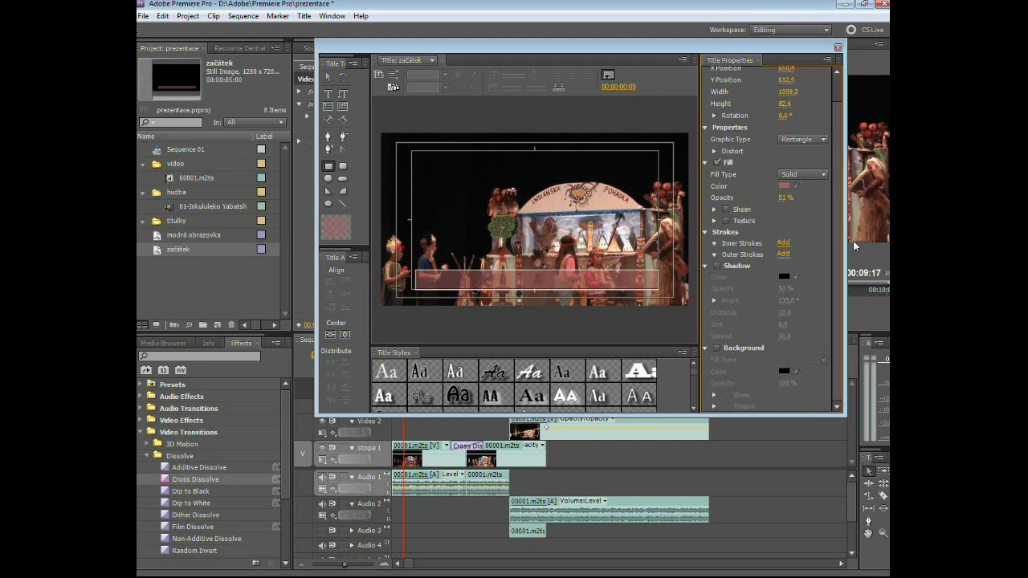
scroll(841, 249, up, 1)
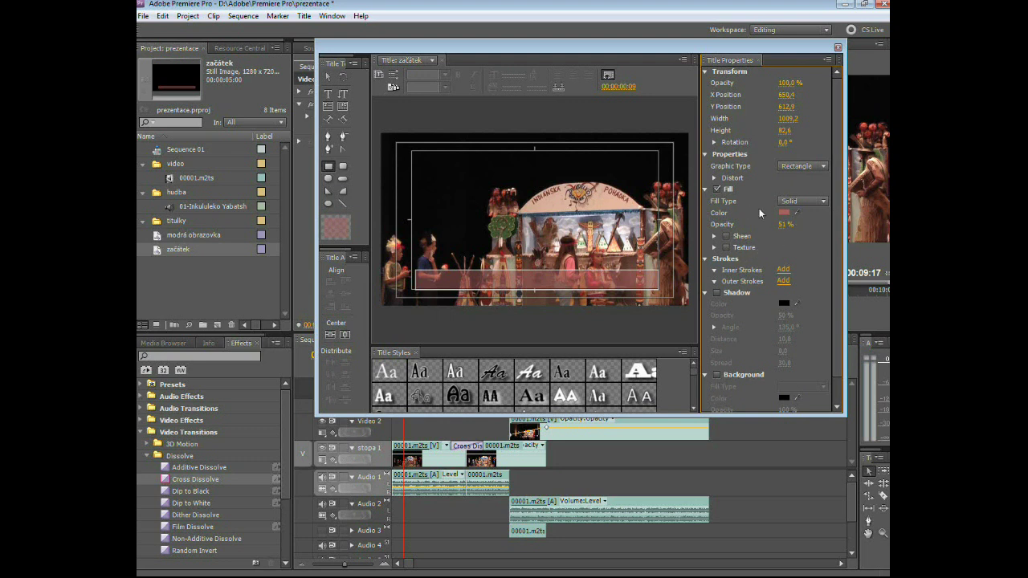
Start a new text box on the red bar with the Type tool.
click(592, 291)
click(484, 143)
click(328, 93)
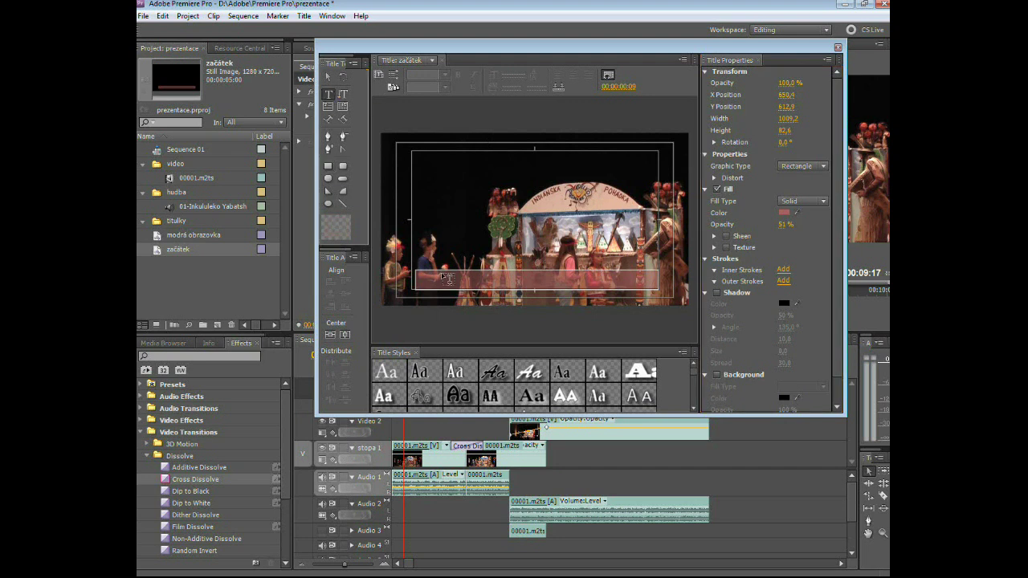
click(430, 281)
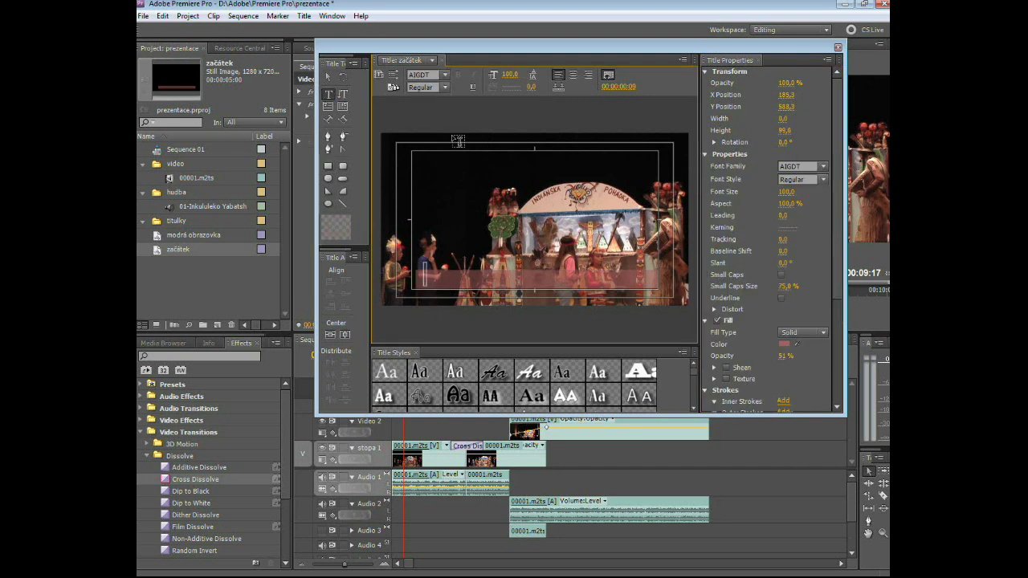
Try other font families, briefly setting the font to OCR A Std.
click(444, 76)
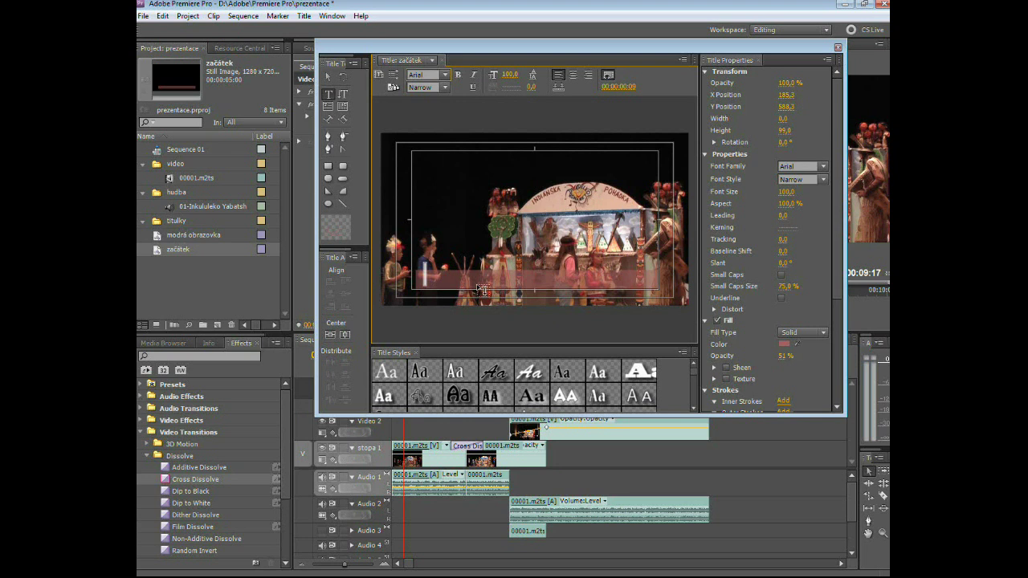
key(a)
key(o)
click(428, 75)
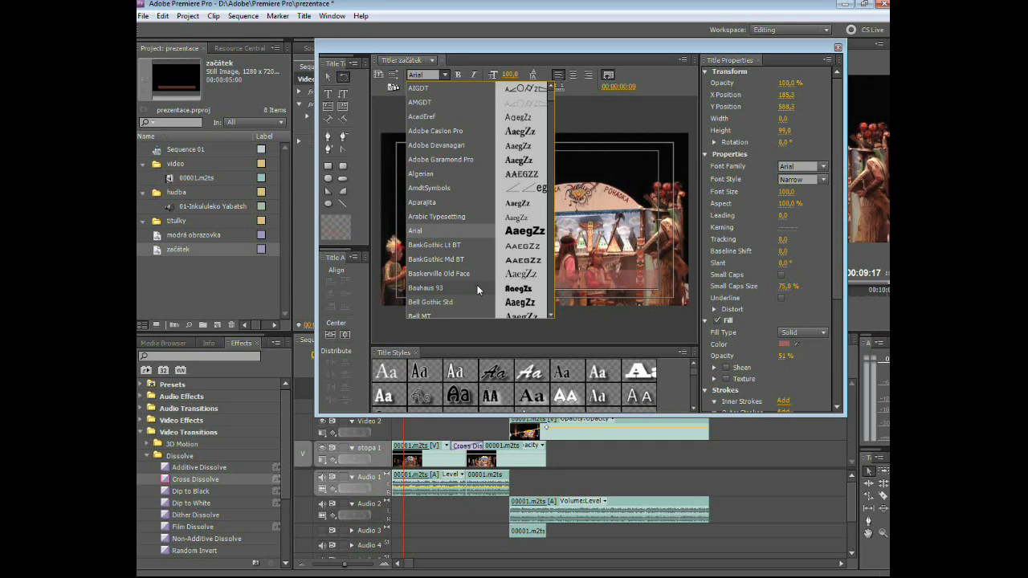
scroll(477, 285, down, 10)
scroll(477, 285, down, 10)
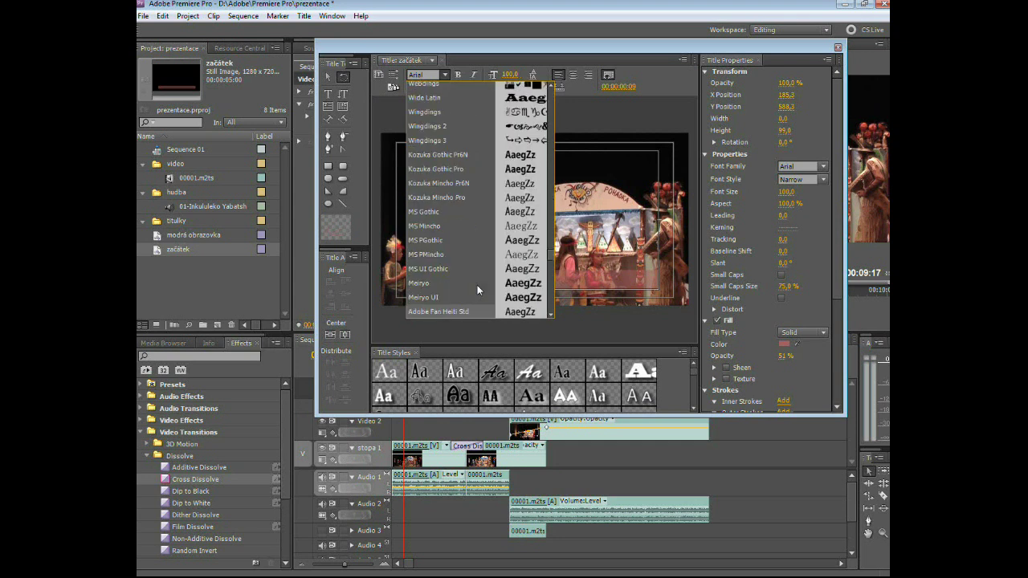
click(425, 274)
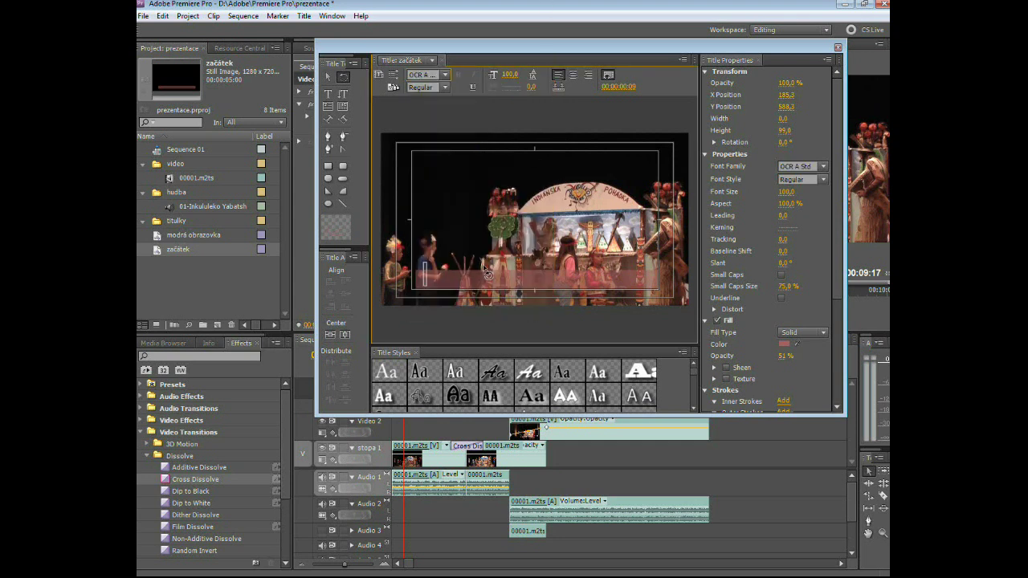
key(v)
Switch the font back to Arial Narrow and return to the Type tool.
click(444, 76)
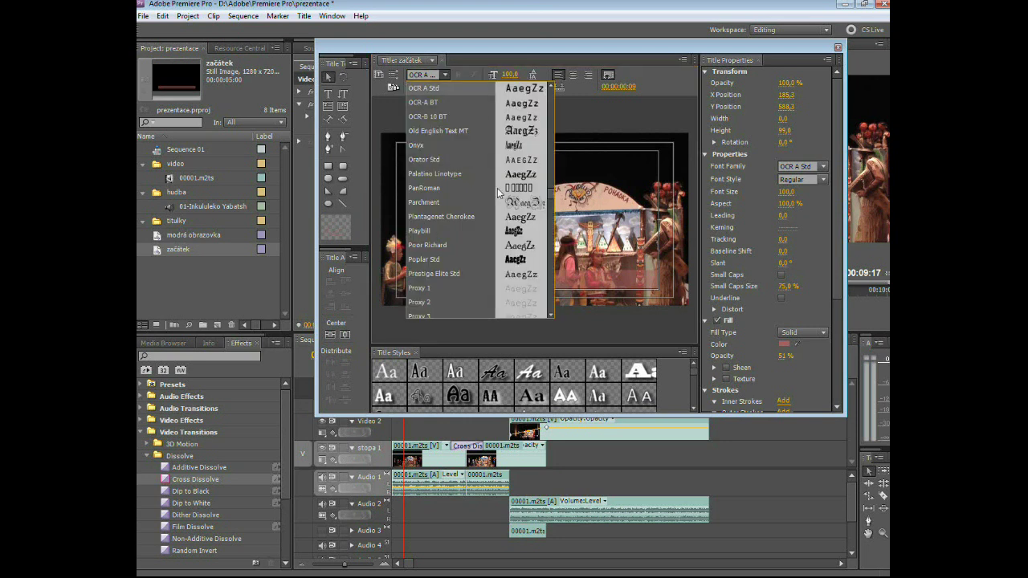
scroll(497, 193, up, 2)
scroll(554, 123, up, 2)
scroll(552, 110, up, 5)
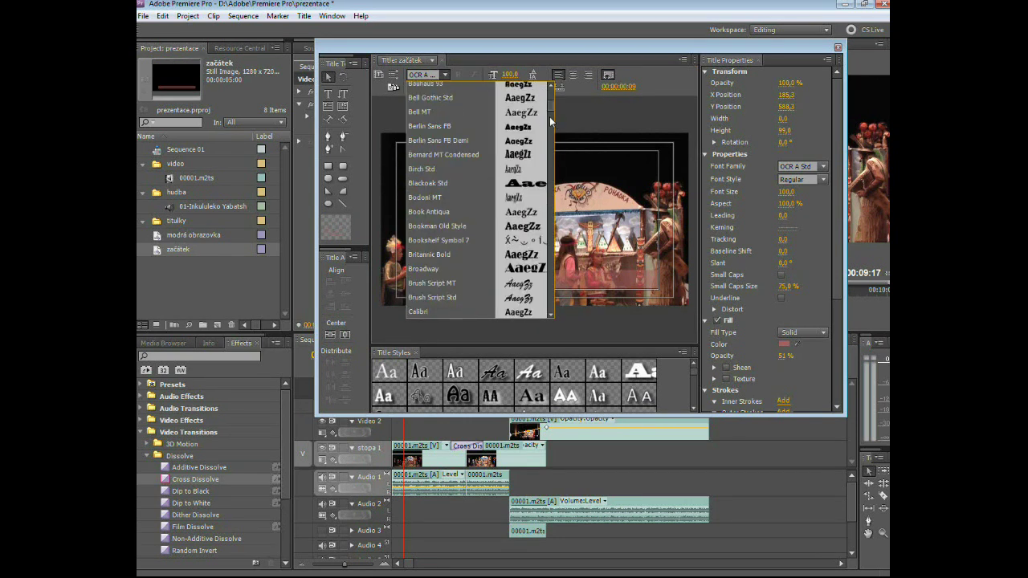
scroll(552, 110, up, 3)
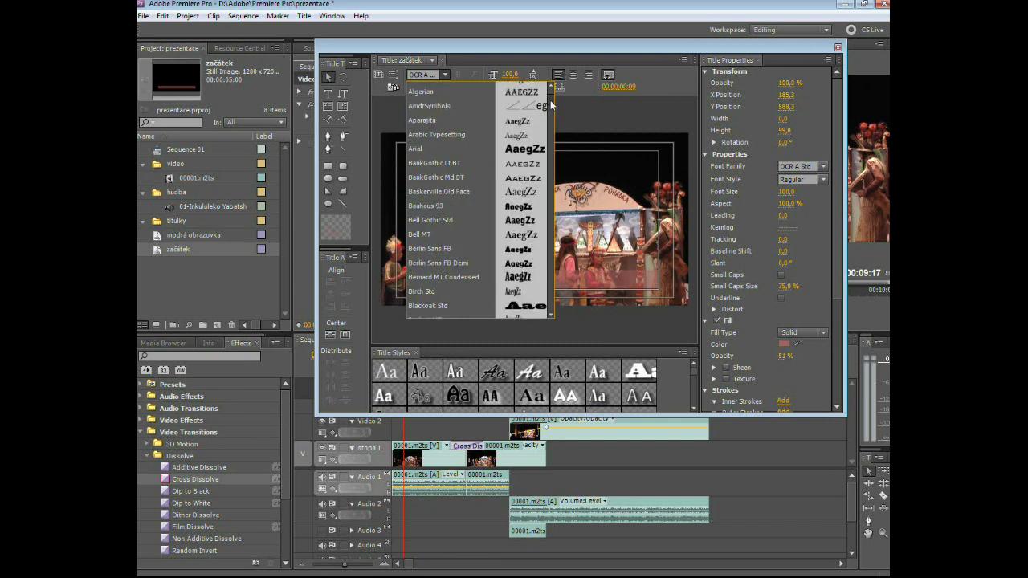
click(434, 150)
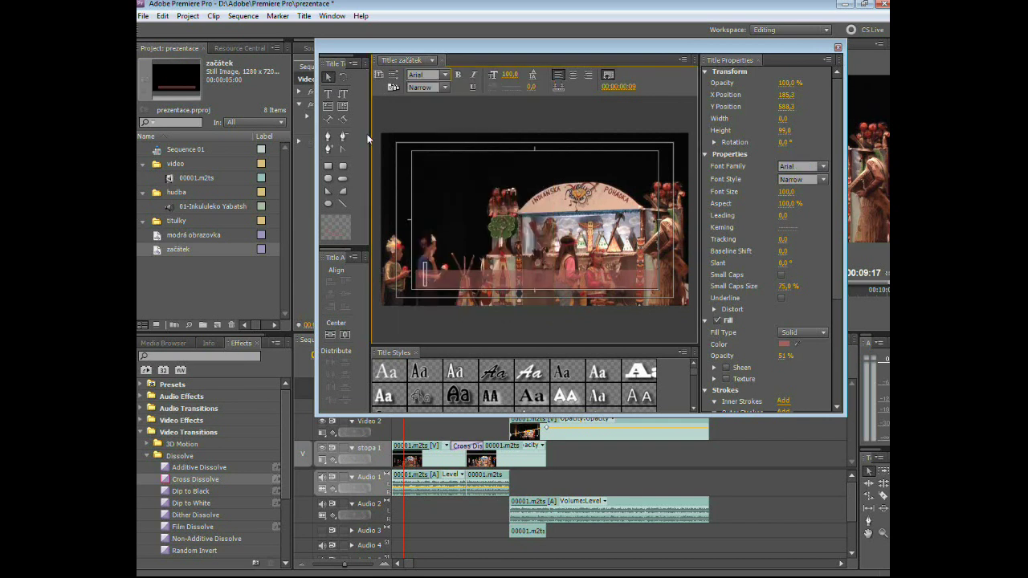
click(328, 95)
Draw a text box on the bar, type the title line and select it.
click(462, 285)
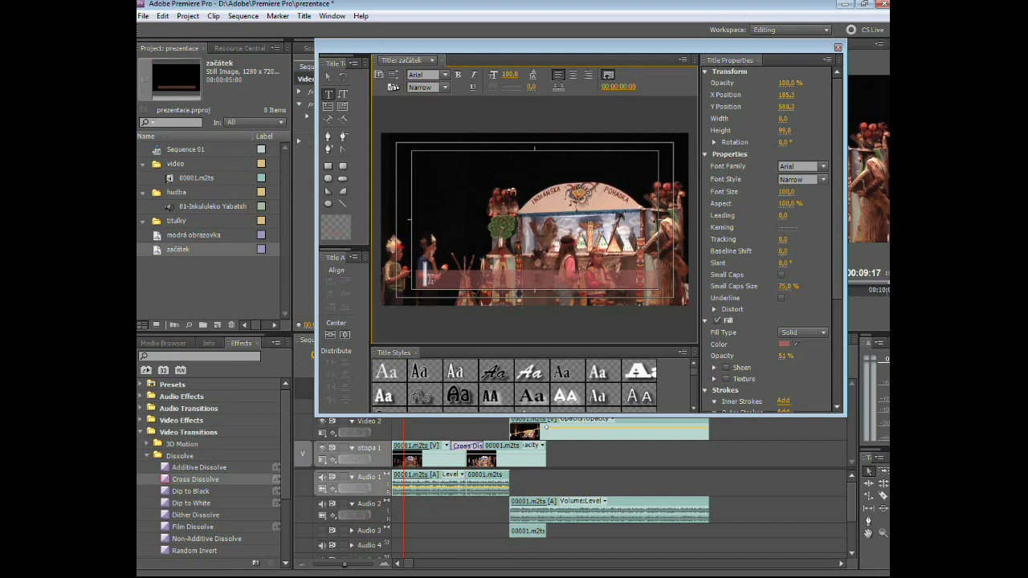
drag(424, 263, 462, 278)
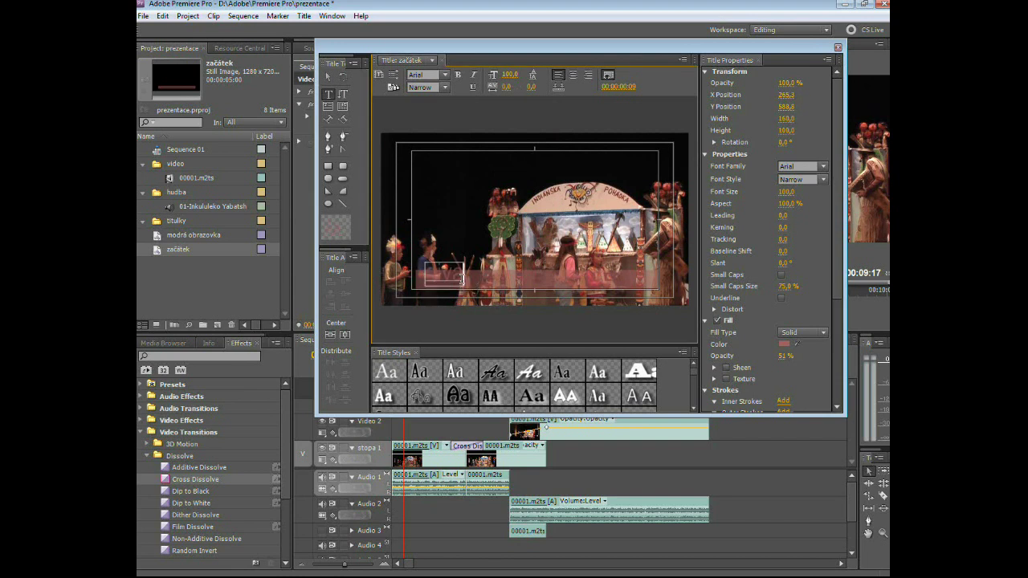
text(iá)
text(nská po)
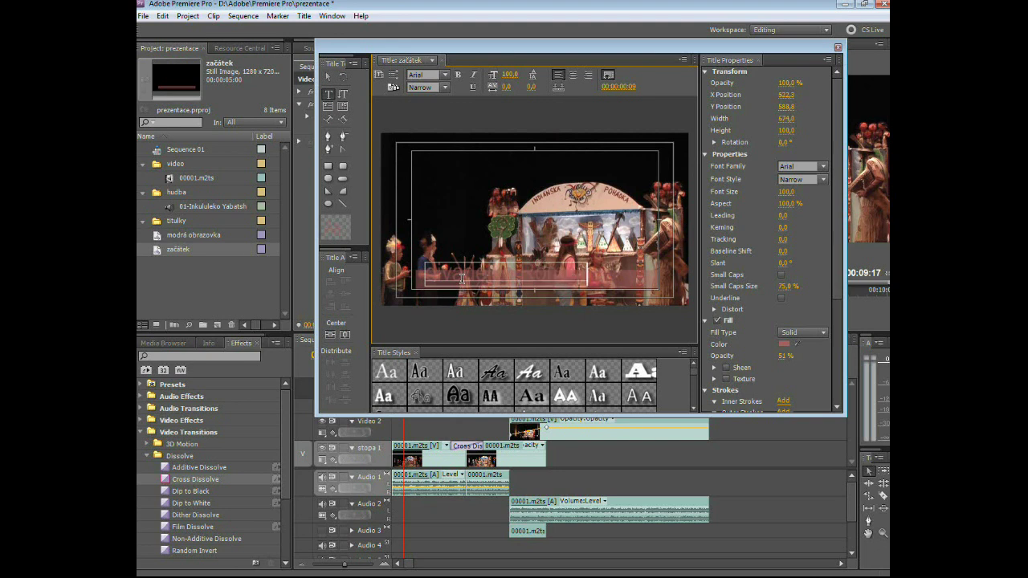
text(há)
drag(613, 275, 424, 280)
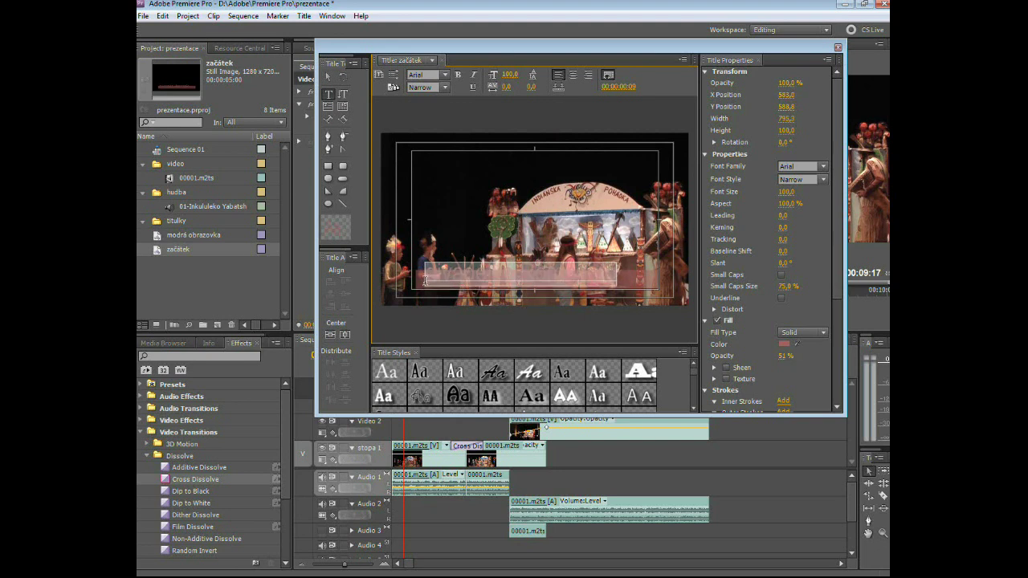
Give the title text a dark green fill colour.
click(784, 344)
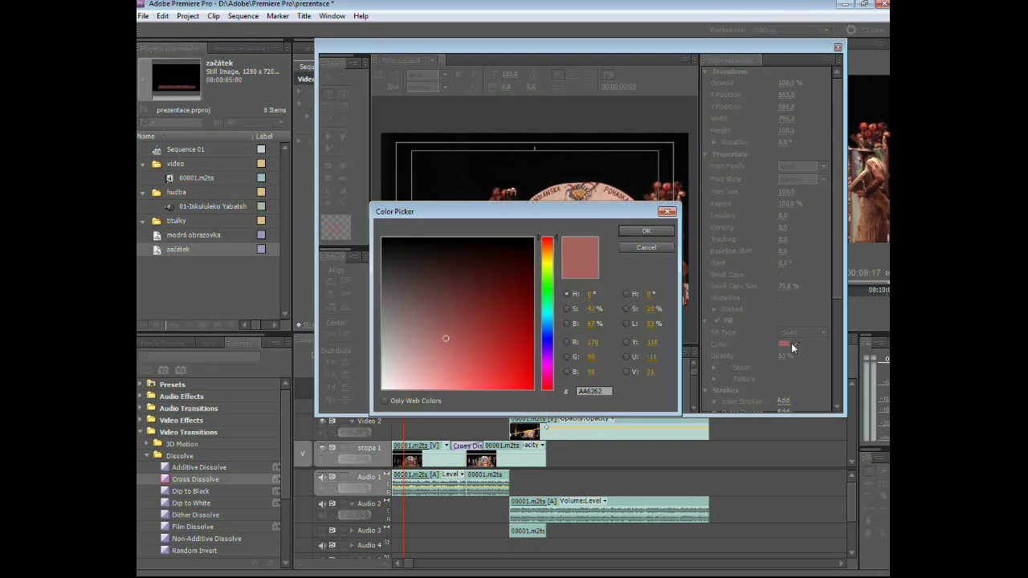
drag(506, 214, 772, 224)
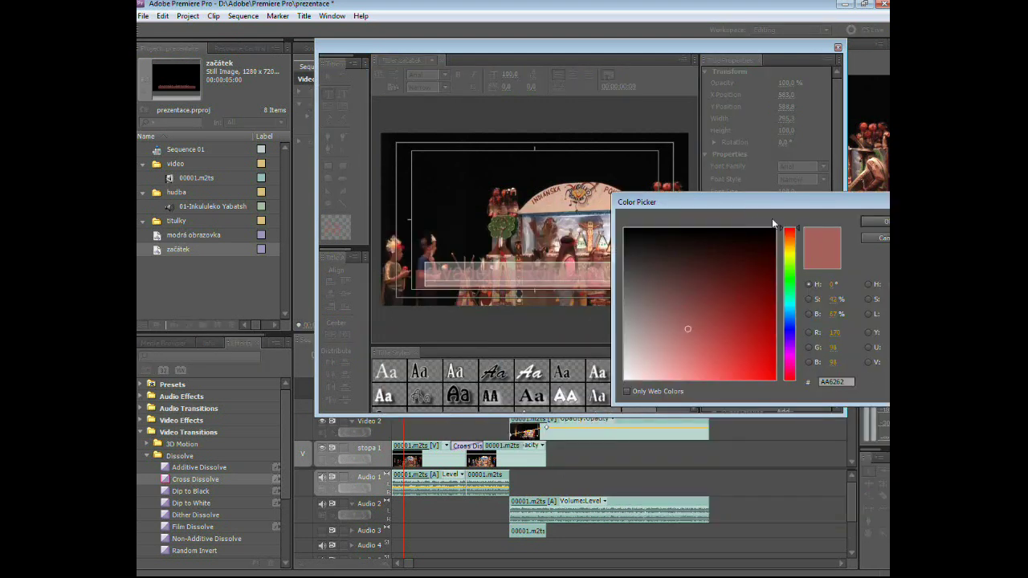
click(792, 274)
click(732, 274)
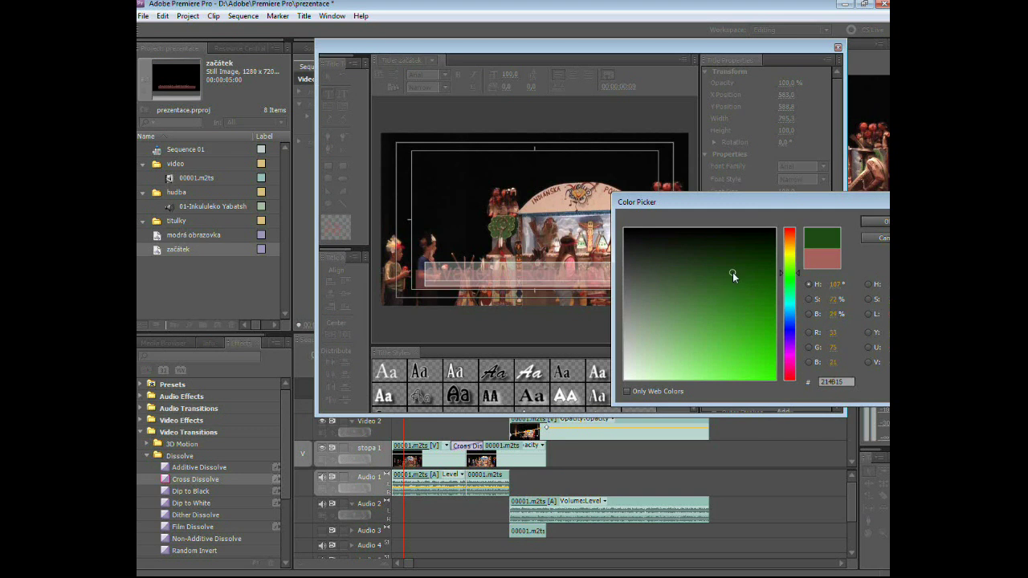
click(874, 221)
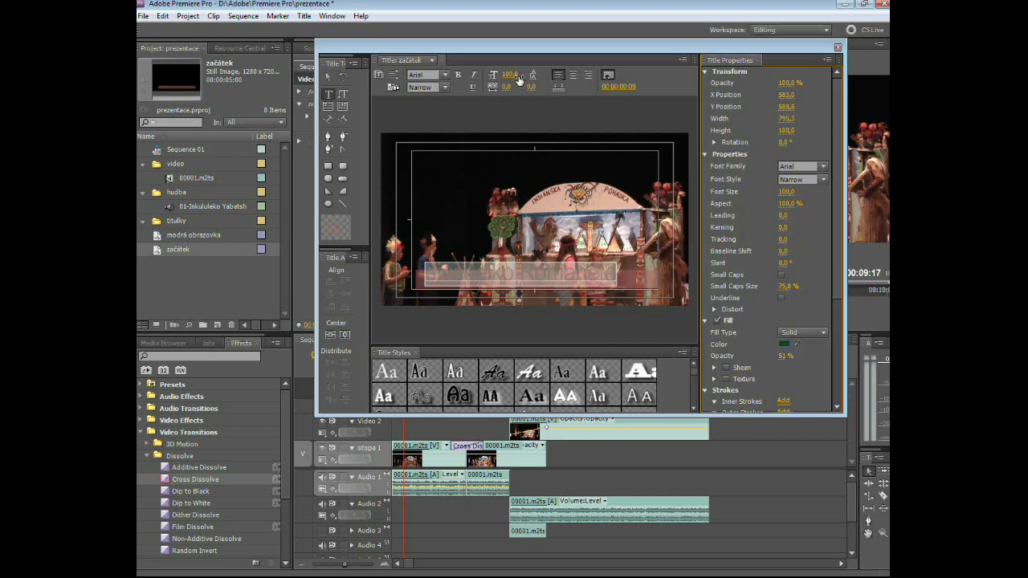
Set the title text to size 76, move it lower, and widen kerning to 20.
drag(509, 74, 497, 83)
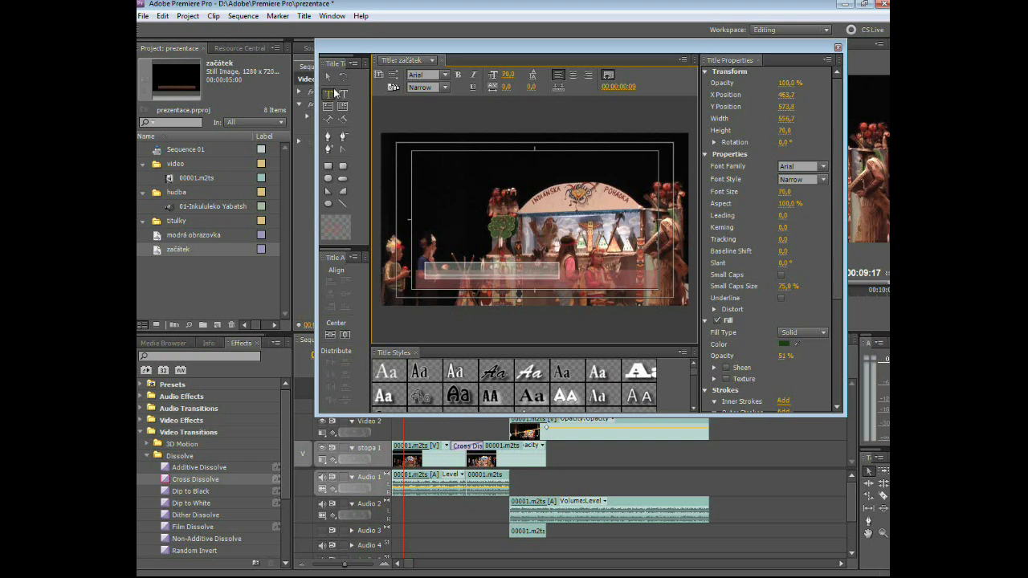
click(328, 76)
drag(498, 274, 496, 286)
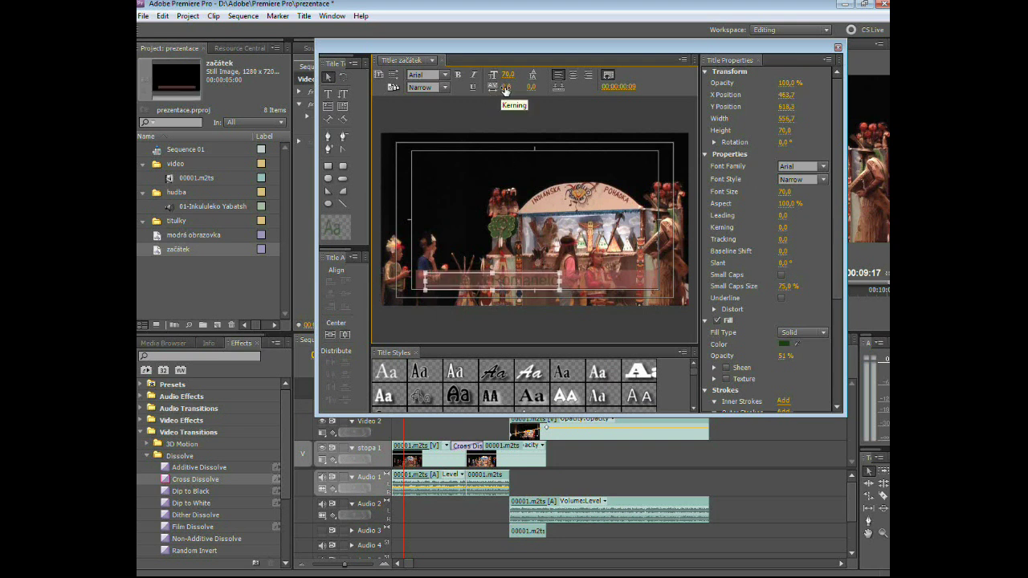
drag(502, 87, 527, 96)
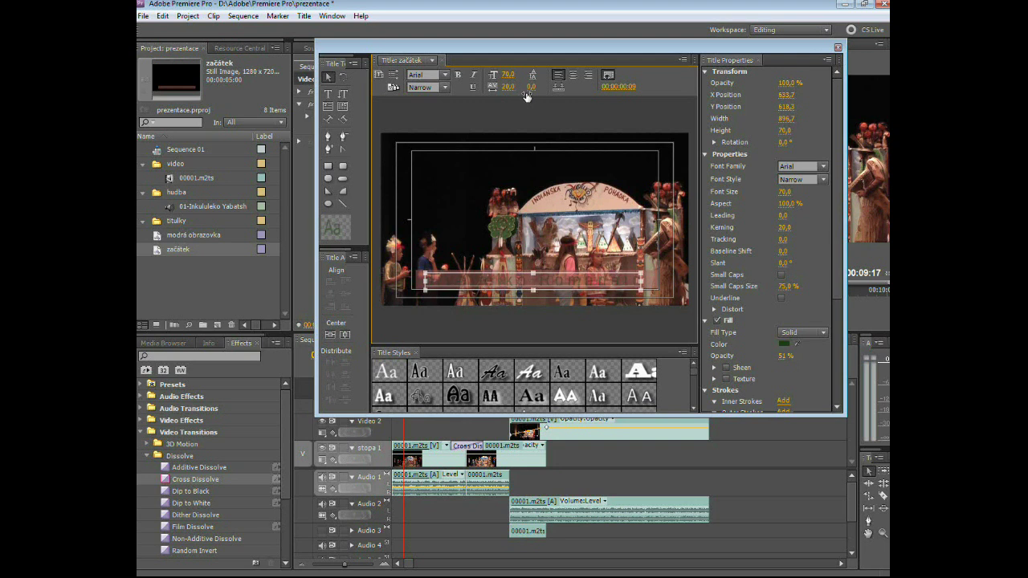
click(328, 92)
Recolour the whole title text line bright pink (FC0059).
click(539, 275)
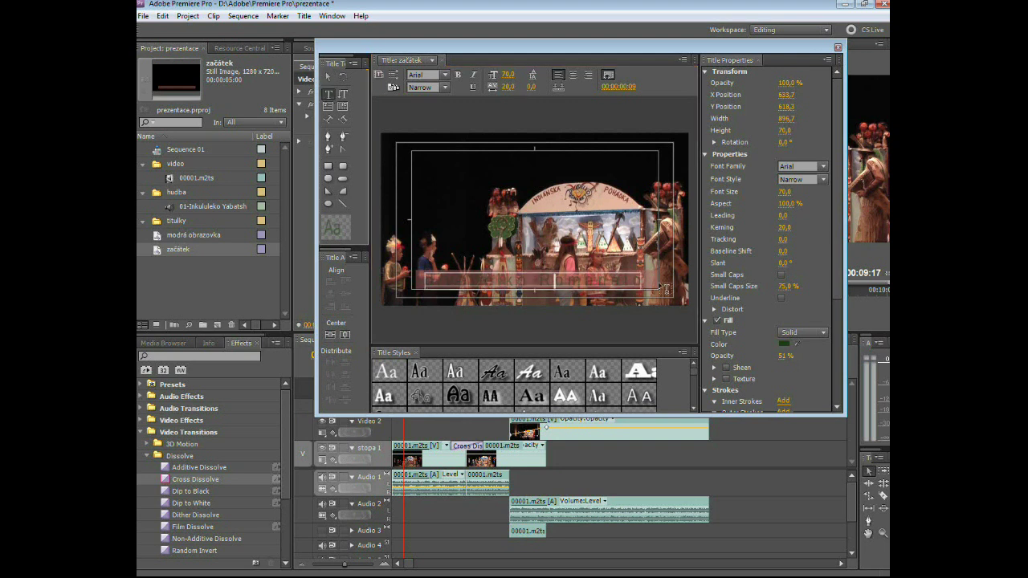
drag(639, 279, 435, 278)
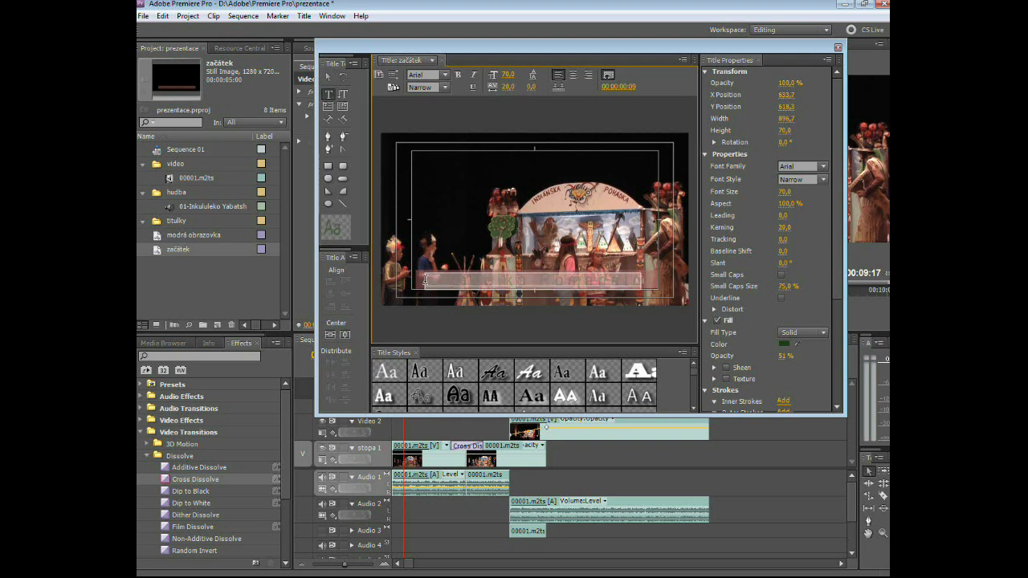
click(784, 345)
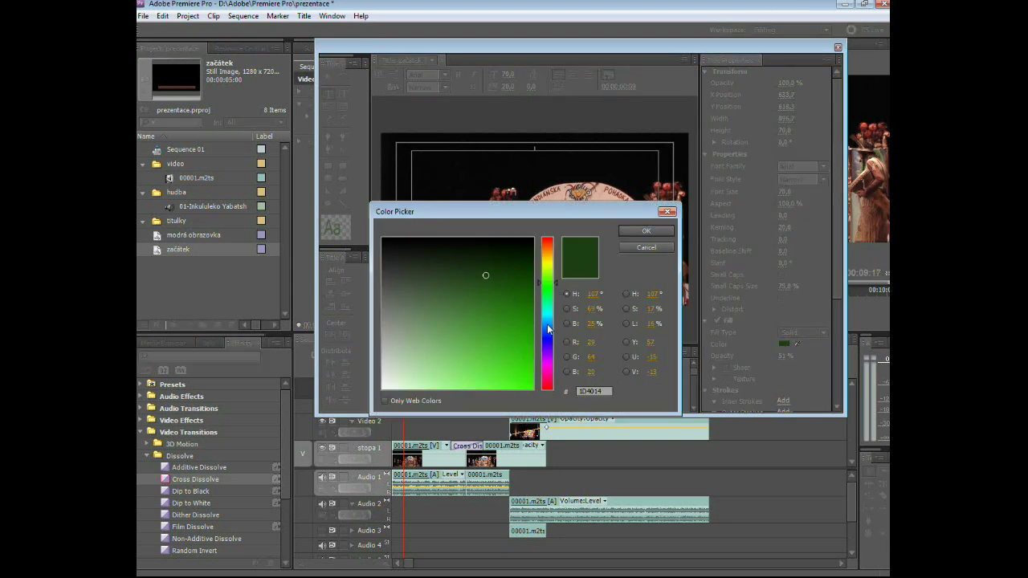
drag(549, 330, 547, 386)
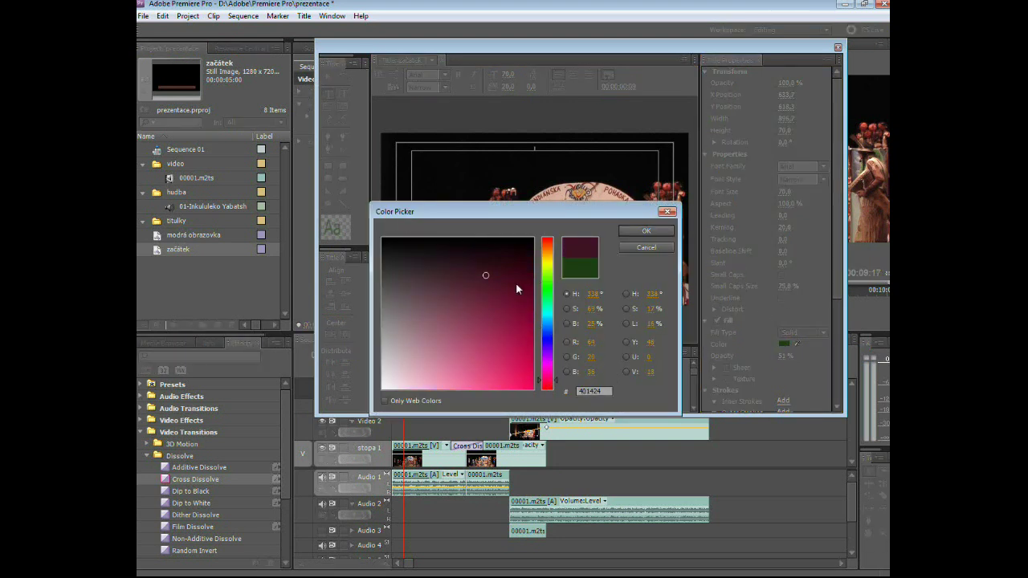
drag(604, 213, 713, 298)
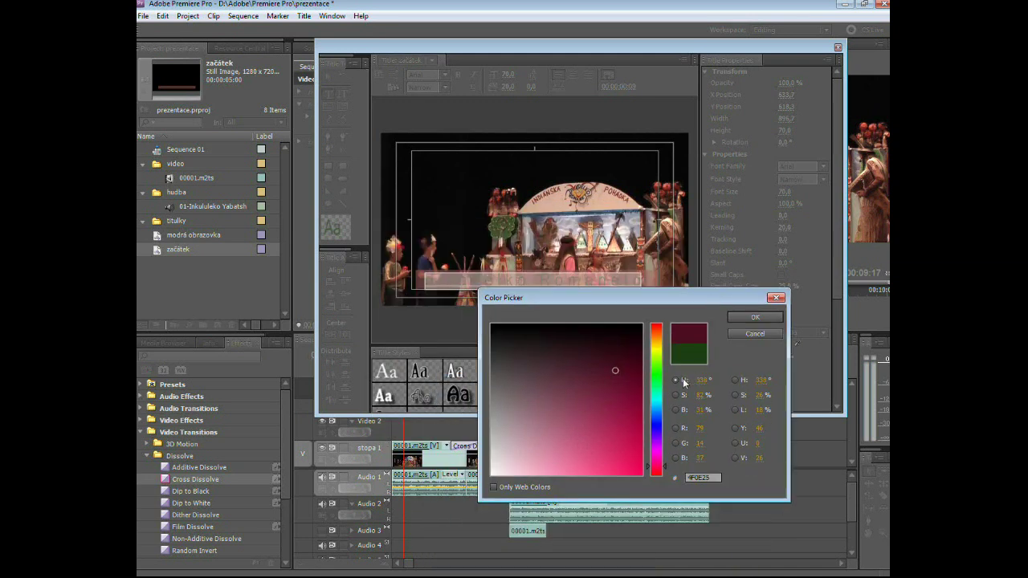
click(643, 474)
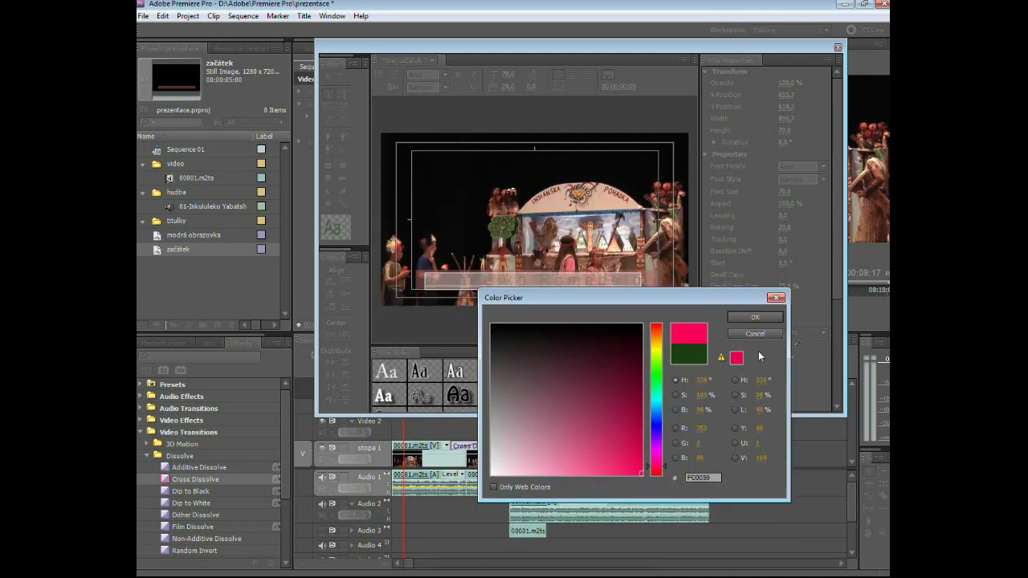
click(753, 318)
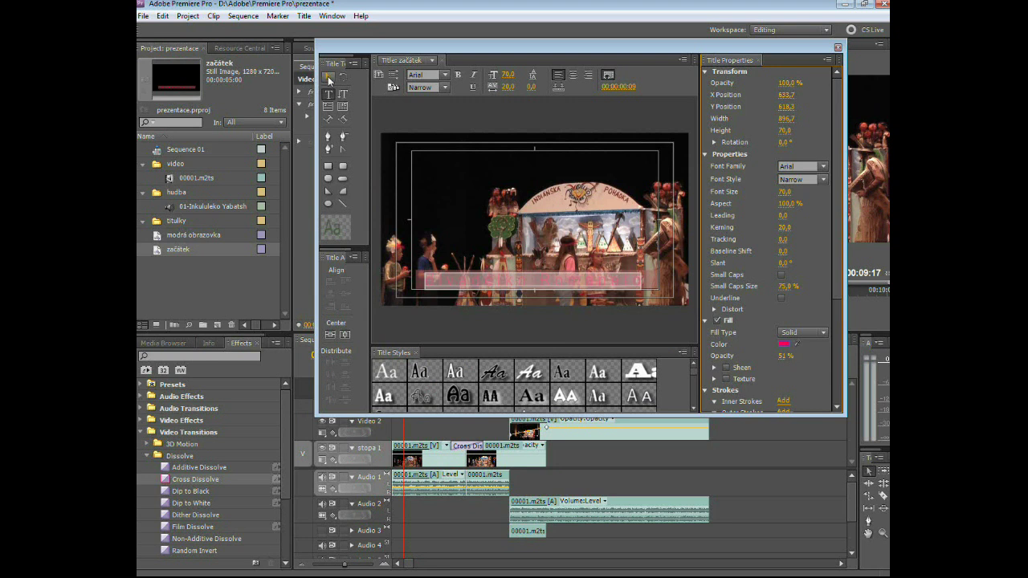
click(328, 77)
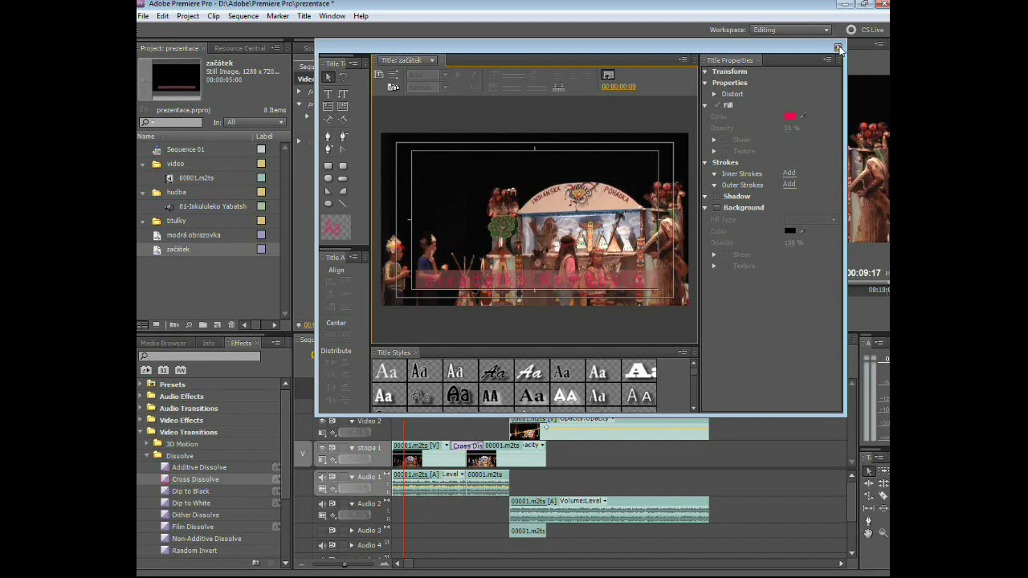
Close the Titler, then toggle the Program monitor's safe margins on and off.
click(838, 47)
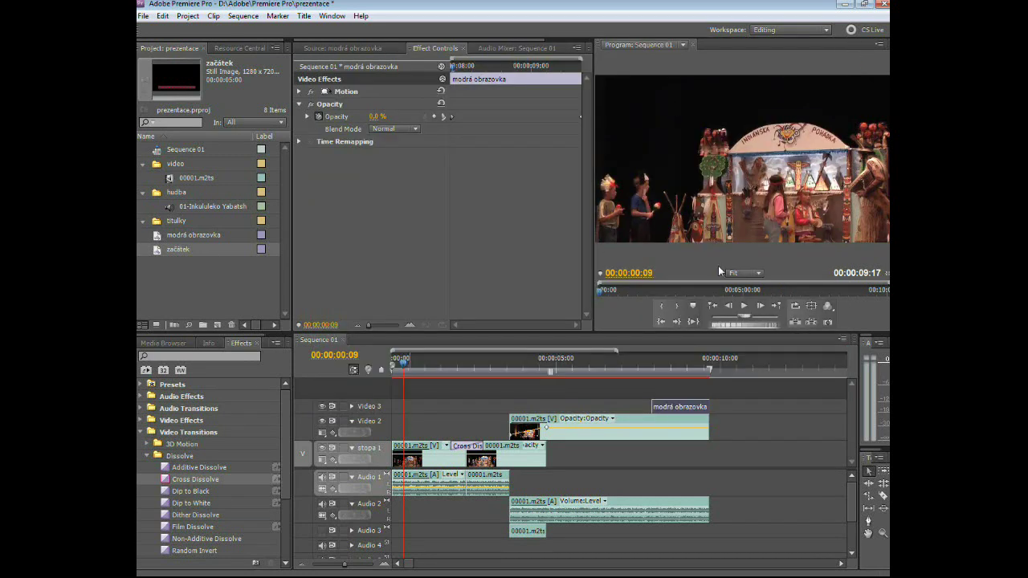
click(811, 306)
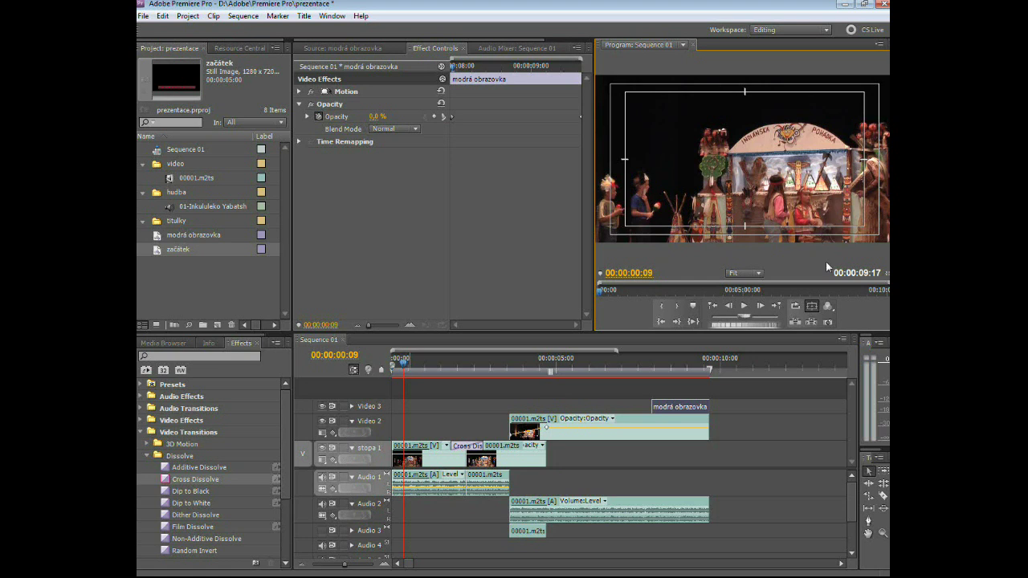
click(812, 307)
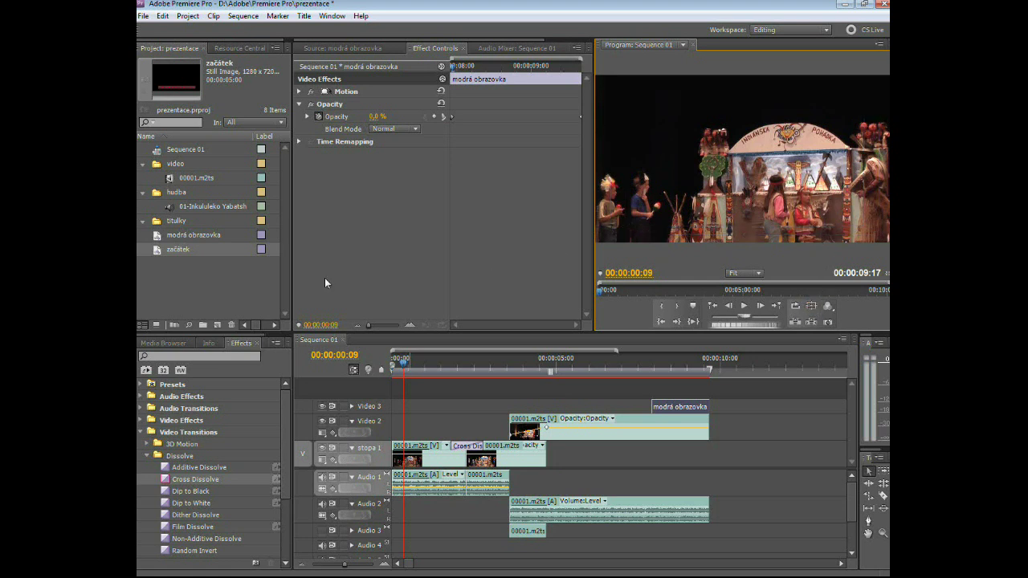
Drag the začátek title into the titulky bin and select it there.
click(151, 253)
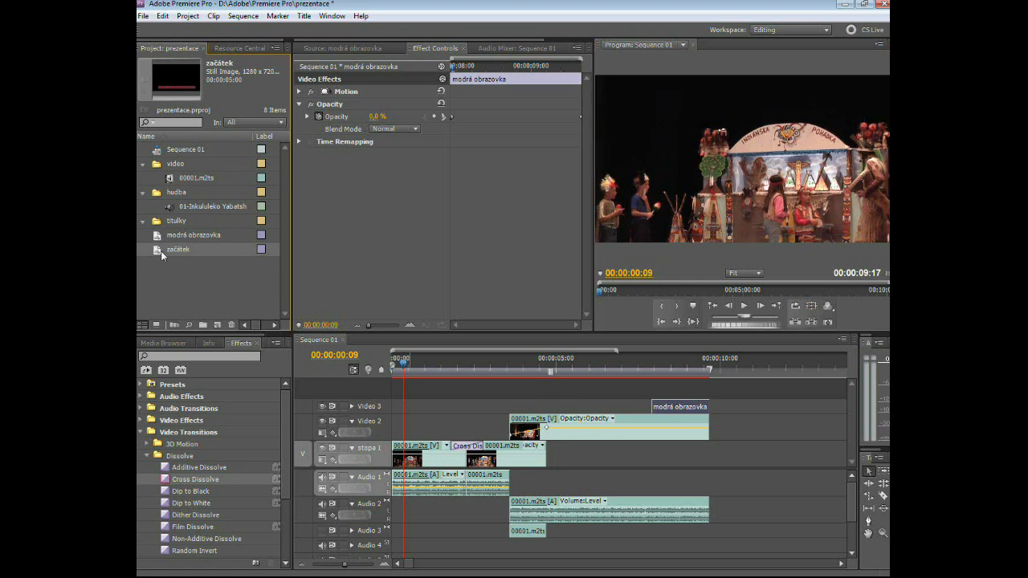
drag(157, 250, 177, 228)
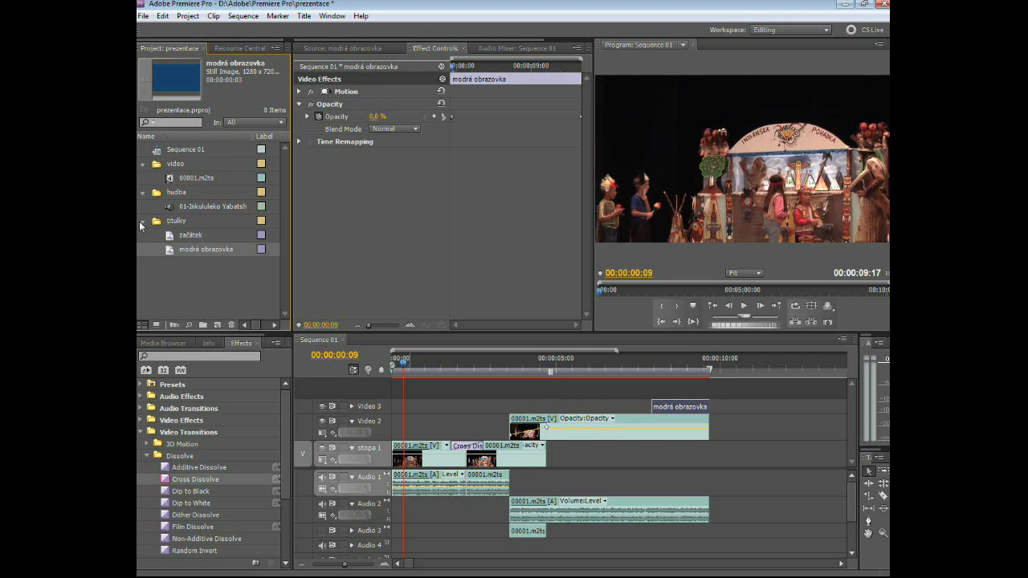
click(142, 222)
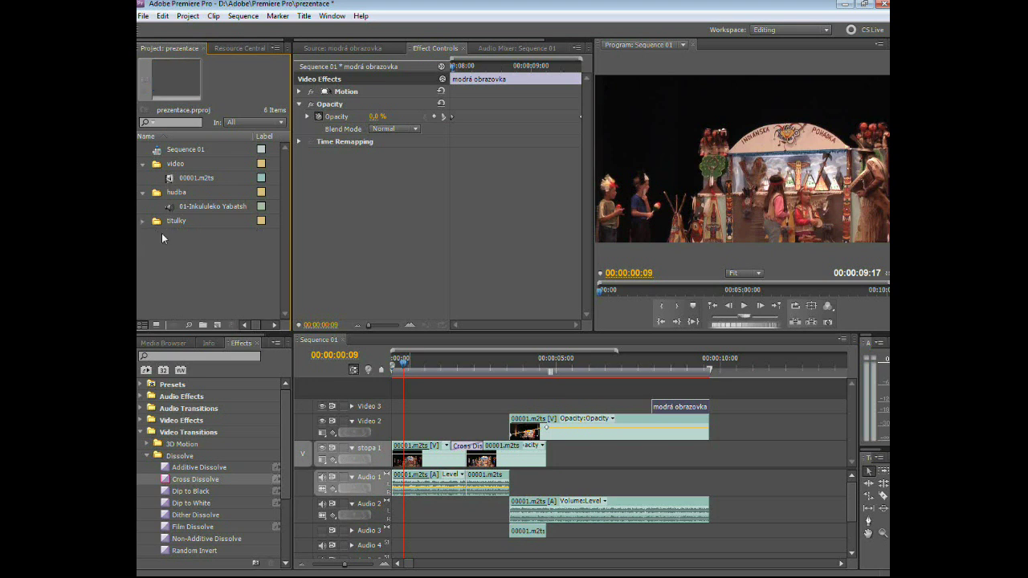
click(143, 221)
click(173, 237)
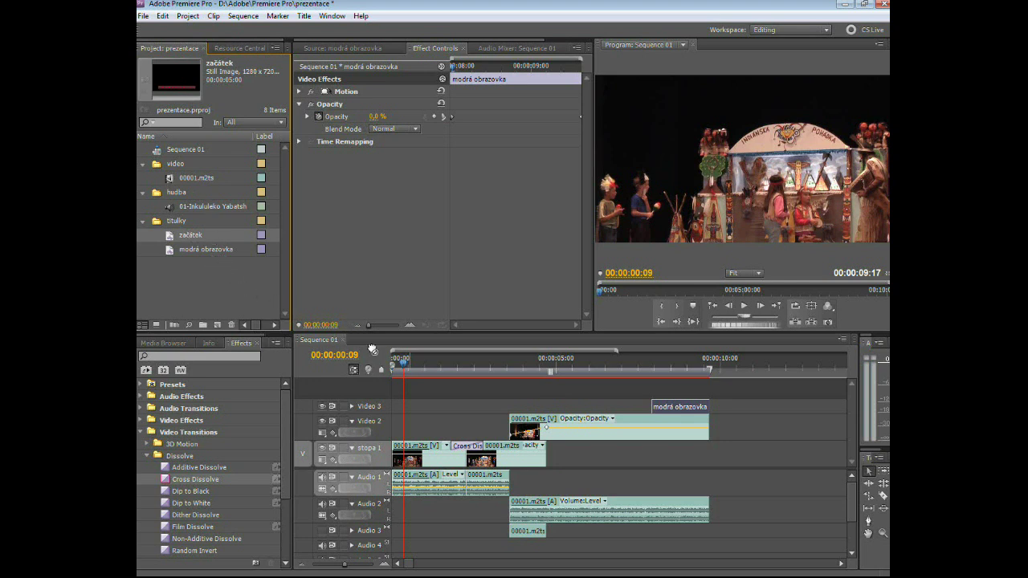
Place začátek on Video 3 at the sequence start, trimmed to about two seconds.
drag(372, 350, 394, 401)
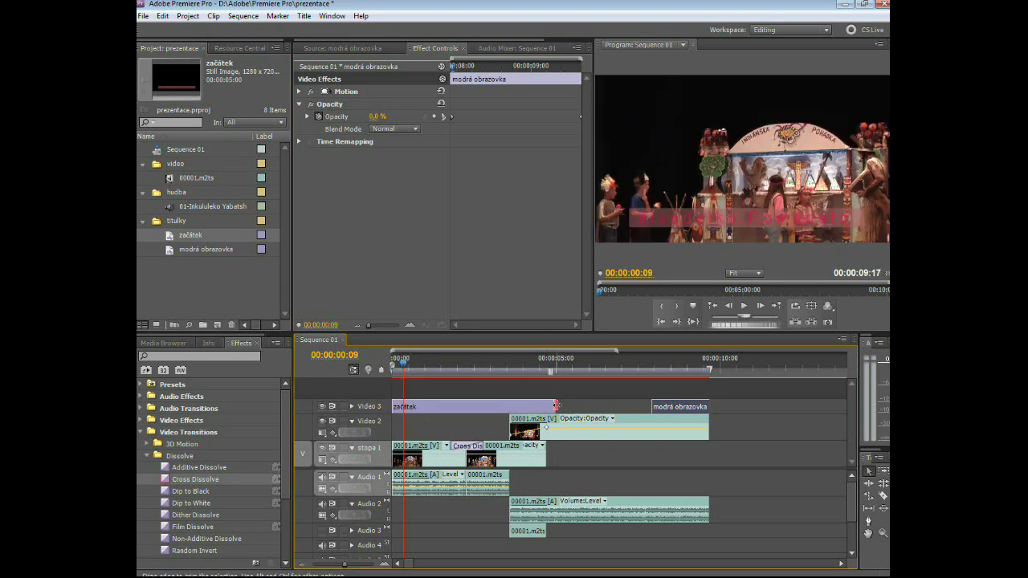
drag(556, 407, 466, 406)
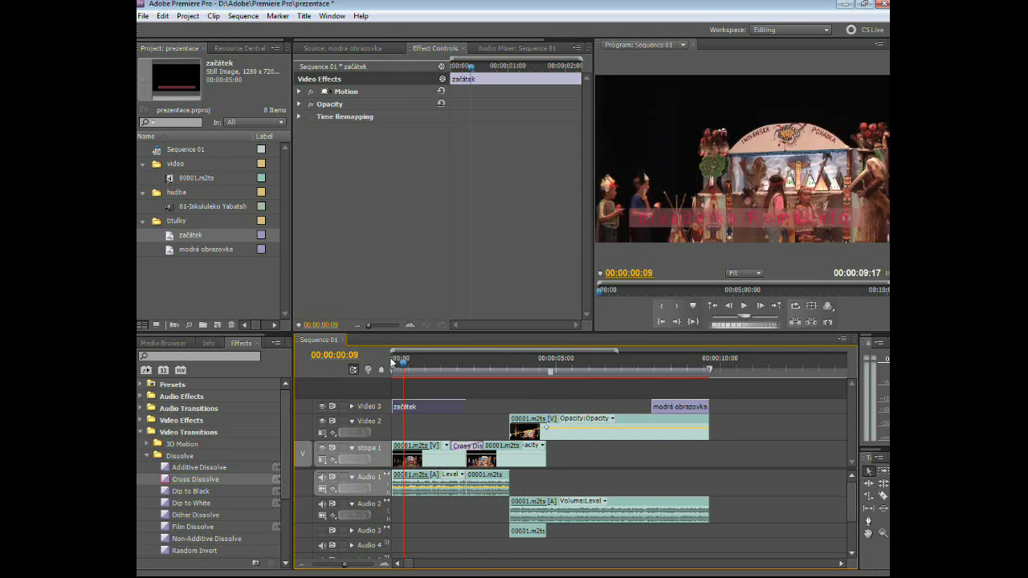
mouse_move(392, 364)
mouse_down()
mouse_move(504, 376)
mouse_move(437, 376)
mouse_move(468, 376)
mouse_up()
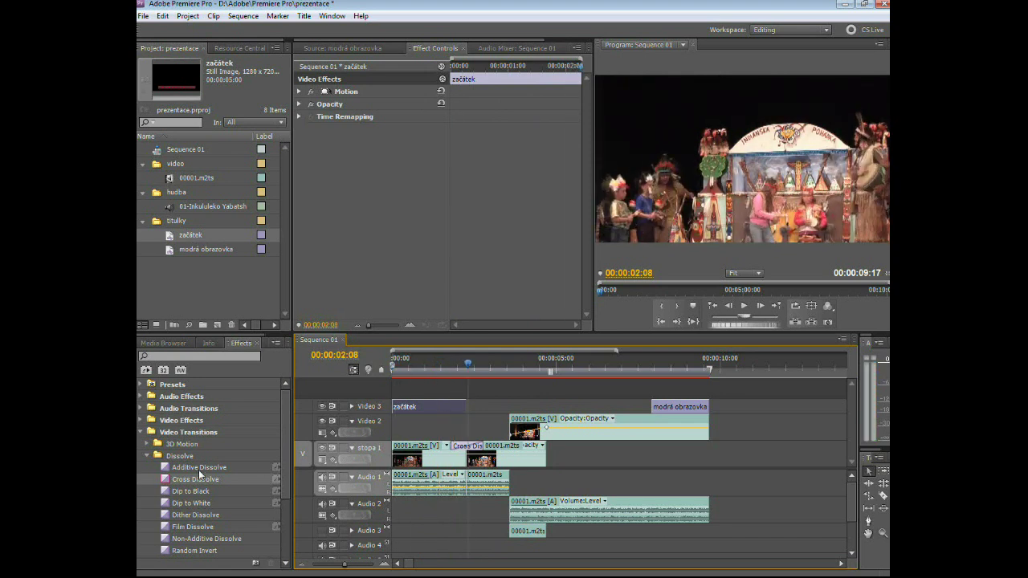
Add a Cross Dissolve at the start and Dip to Black at the end of začátek.
drag(199, 476, 396, 409)
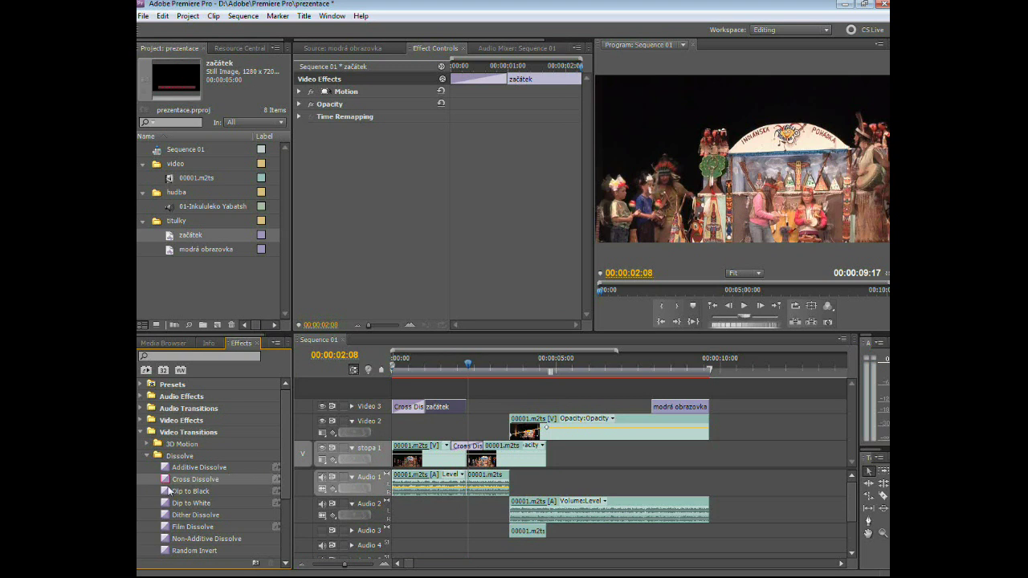
mouse_move(169, 491)
mouse_down()
mouse_move(403, 432)
mouse_move(455, 408)
mouse_up()
mouse_move(412, 363)
mouse_down()
mouse_move(470, 369)
mouse_move(491, 384)
mouse_move(402, 388)
mouse_up()
Clear the Dip to Black and put an Additive Dissolve at the clip's end instead.
click(462, 408)
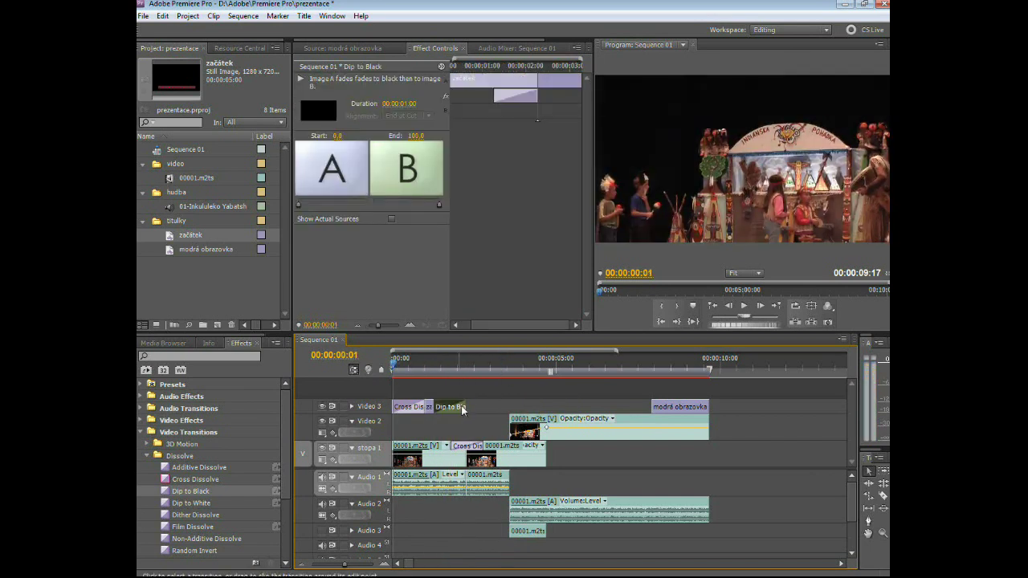
right_click(461, 410)
click(477, 419)
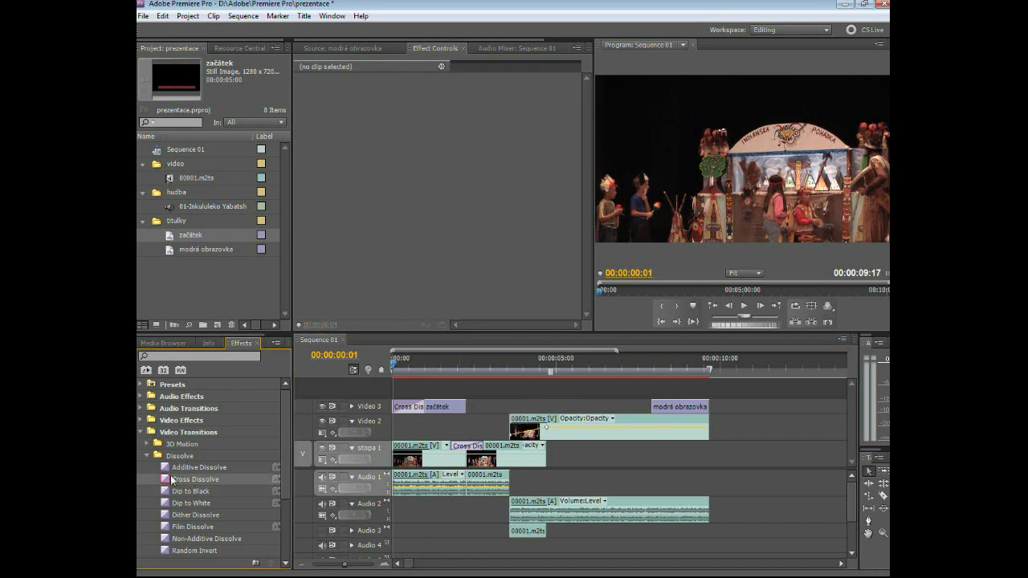
drag(173, 468, 464, 408)
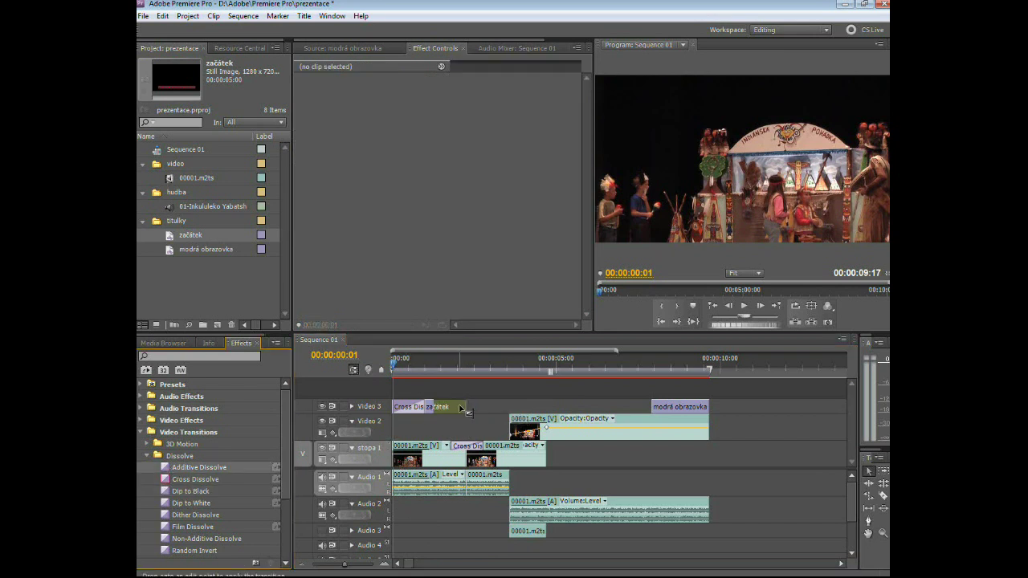
mouse_move(428, 359)
mouse_down()
mouse_move(463, 360)
mouse_move(421, 372)
mouse_move(430, 369)
mouse_up()
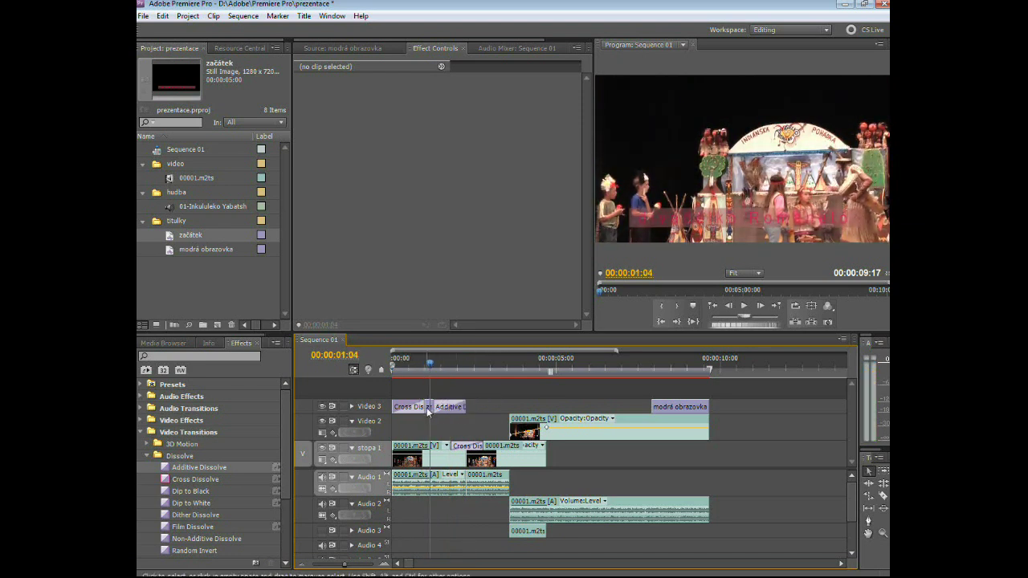
click(430, 407)
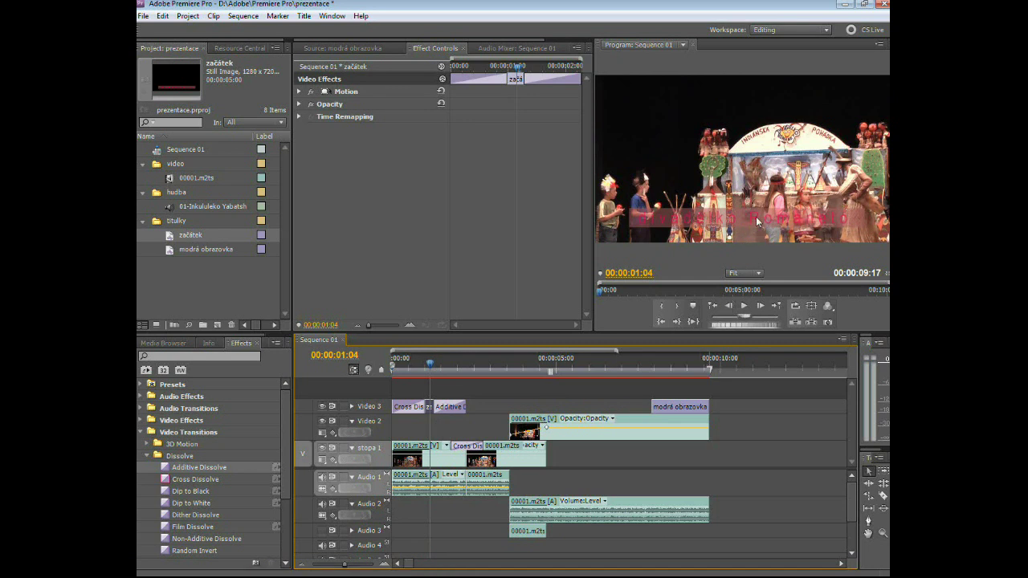
Set Position (640,0/360,0) and Scale (100,0) keyframes on začátek at 00:00:00:00.
click(427, 369)
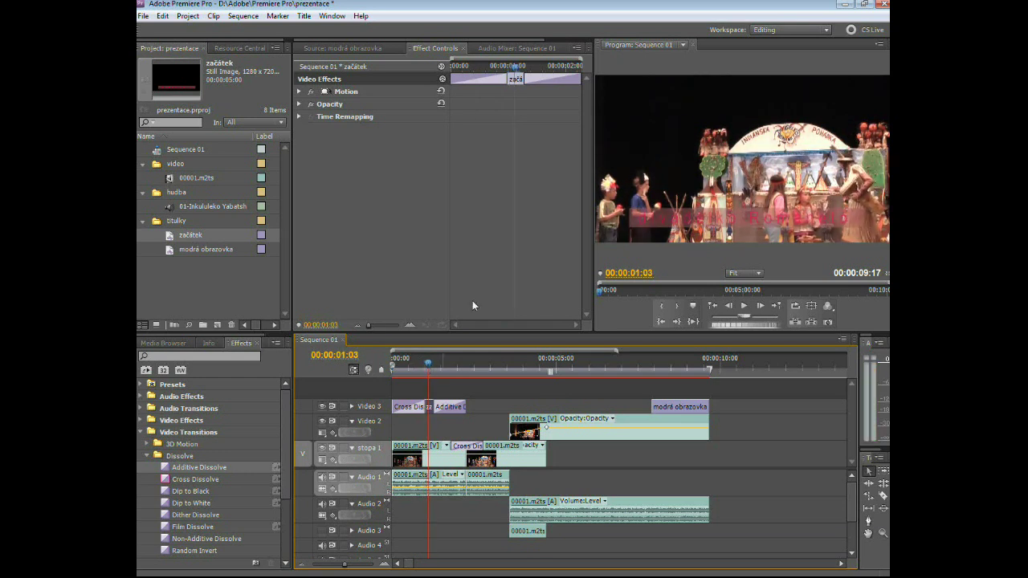
click(300, 92)
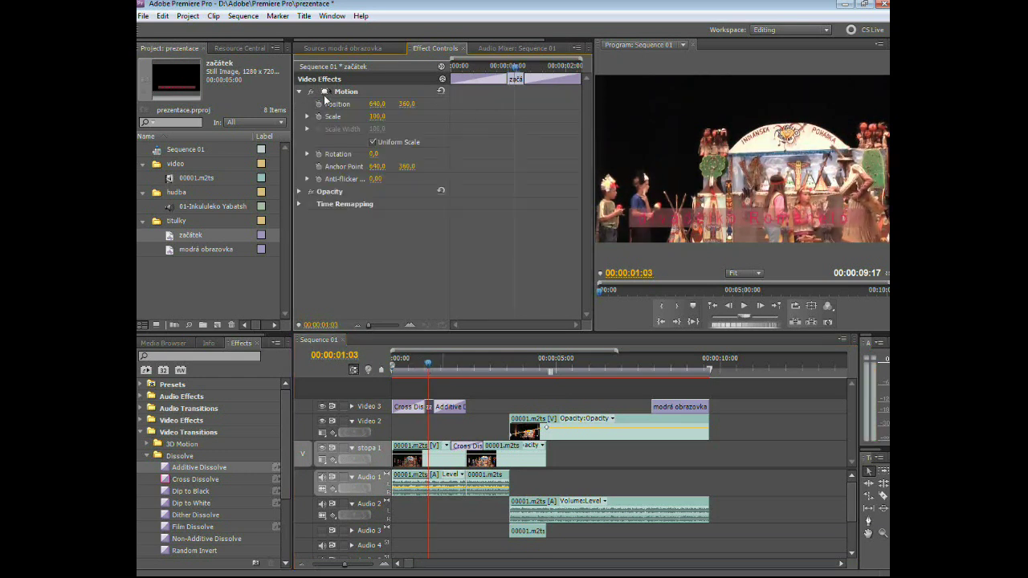
click(299, 93)
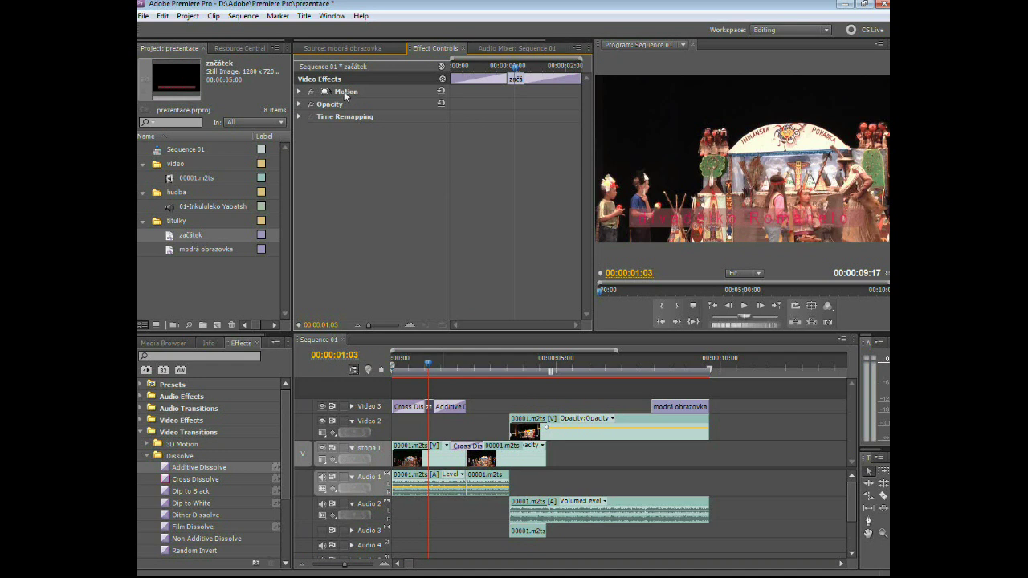
click(299, 92)
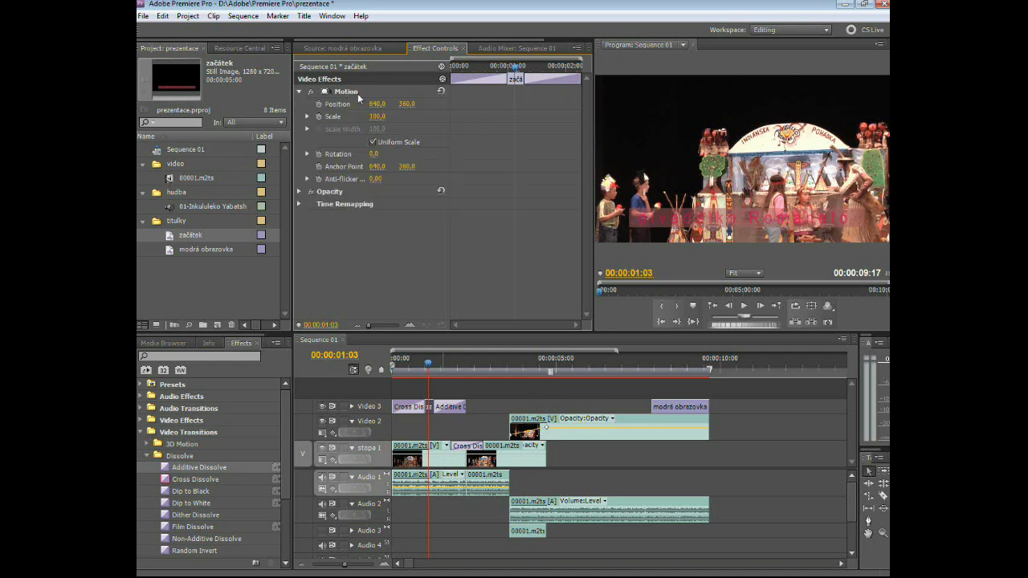
drag(514, 65, 452, 65)
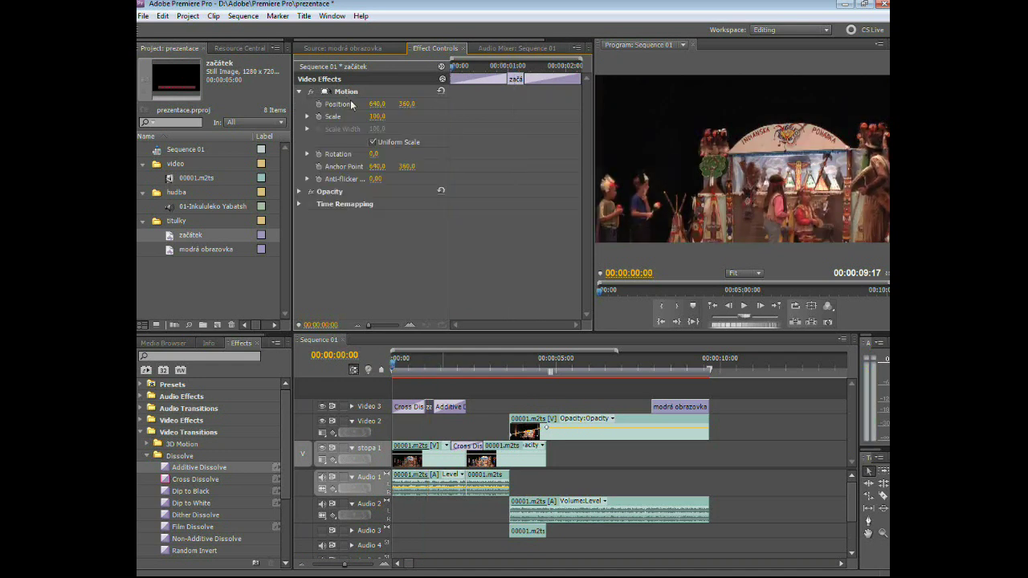
click(318, 104)
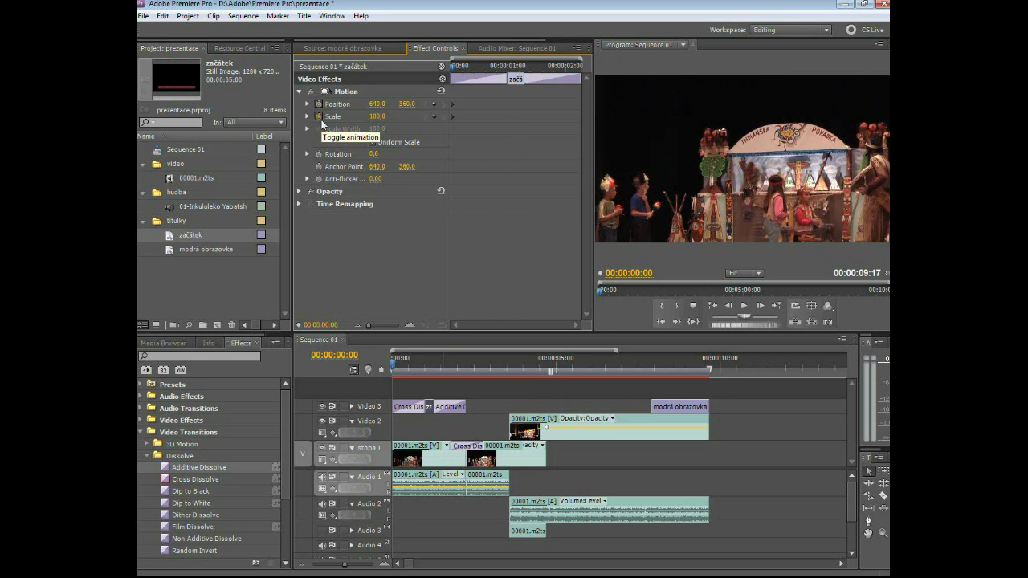
click(319, 116)
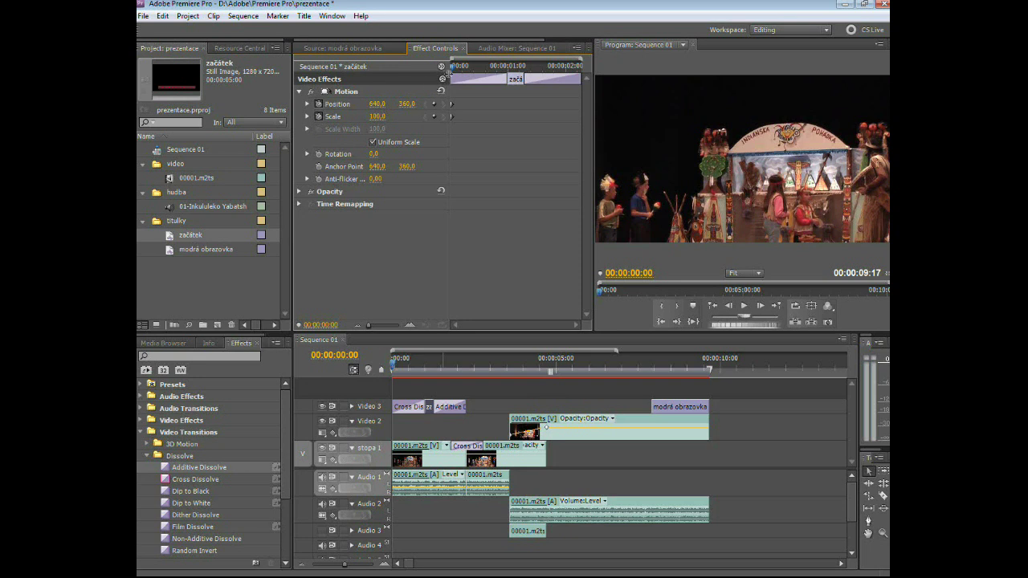
At 00:00:00:12, add Position and Scale keyframes to the začátek title.
drag(452, 70, 471, 72)
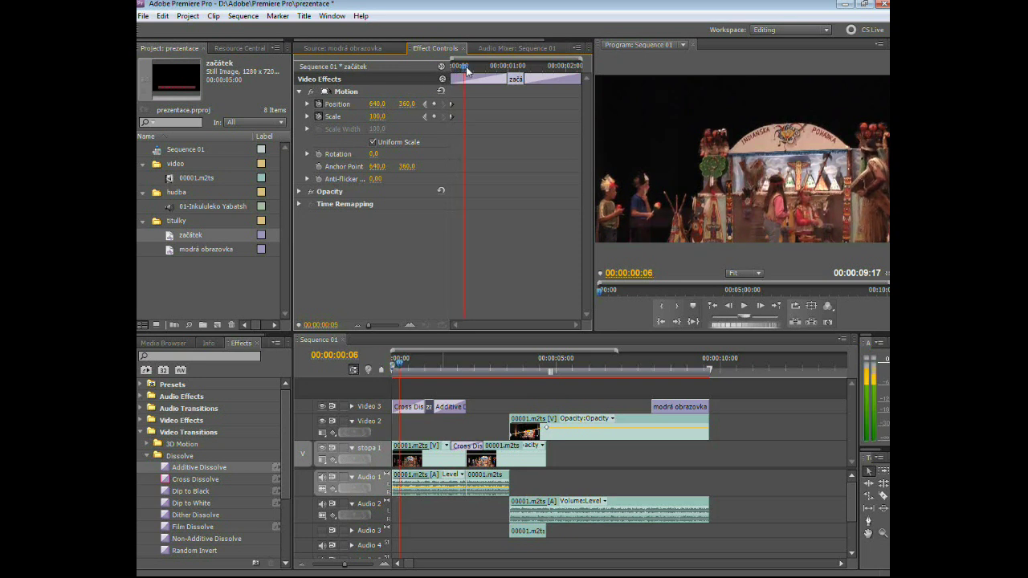
drag(470, 73, 495, 78)
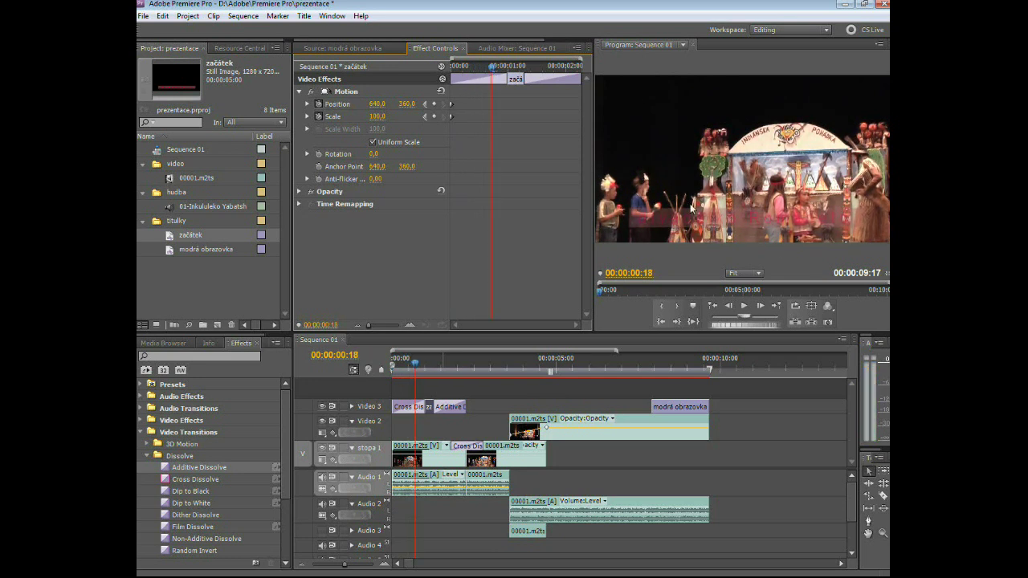
click(434, 104)
click(434, 116)
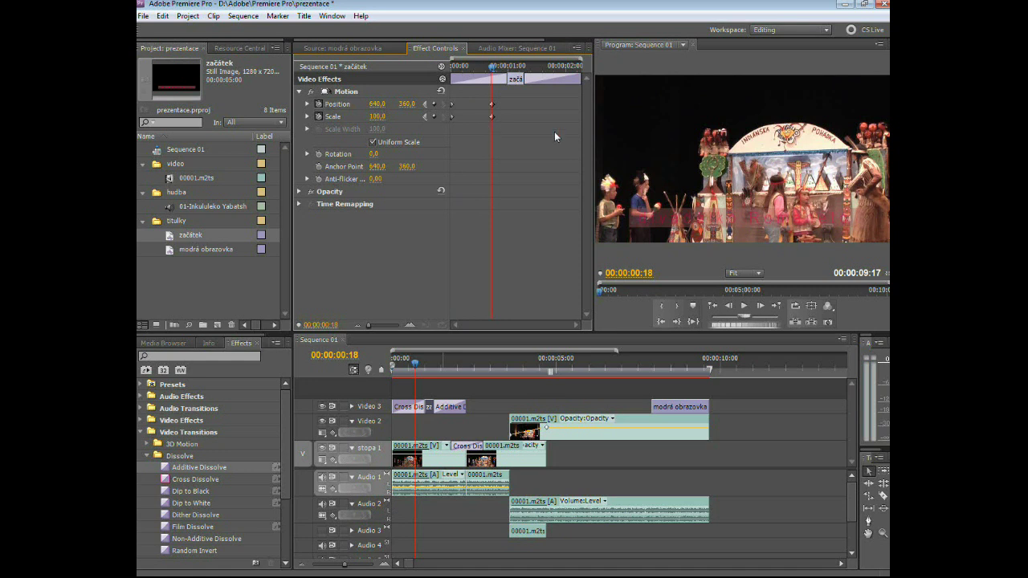
One frame later, move the title up and right to Position 640.5/330.7.
click(760, 308)
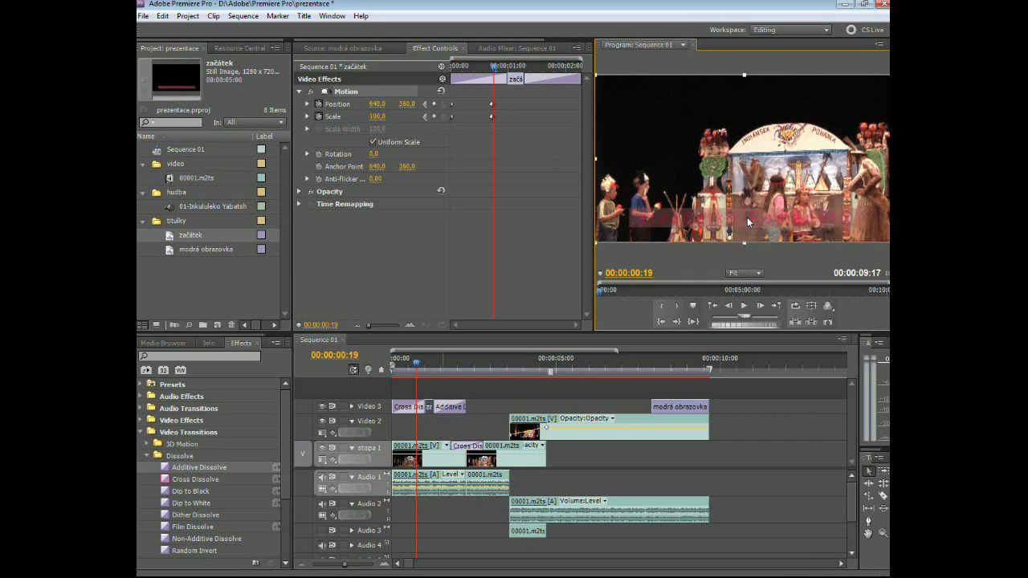
drag(748, 222, 747, 214)
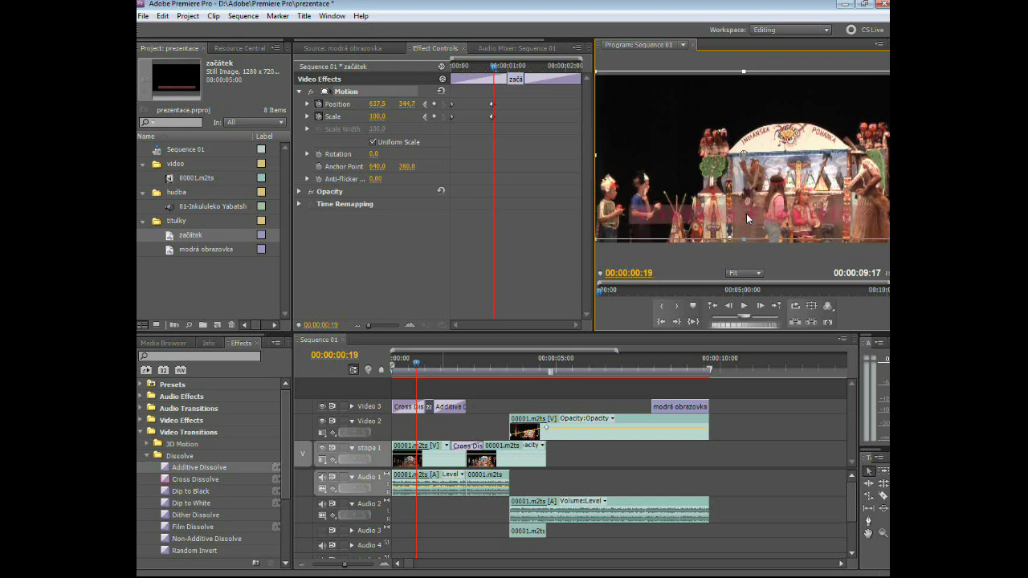
drag(377, 104, 363, 114)
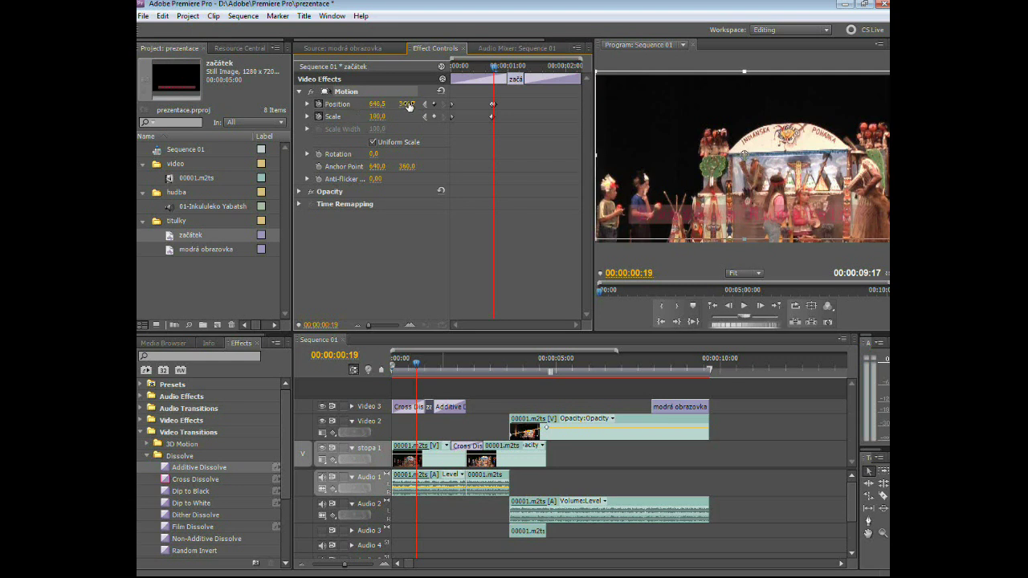
drag(410, 107, 404, 108)
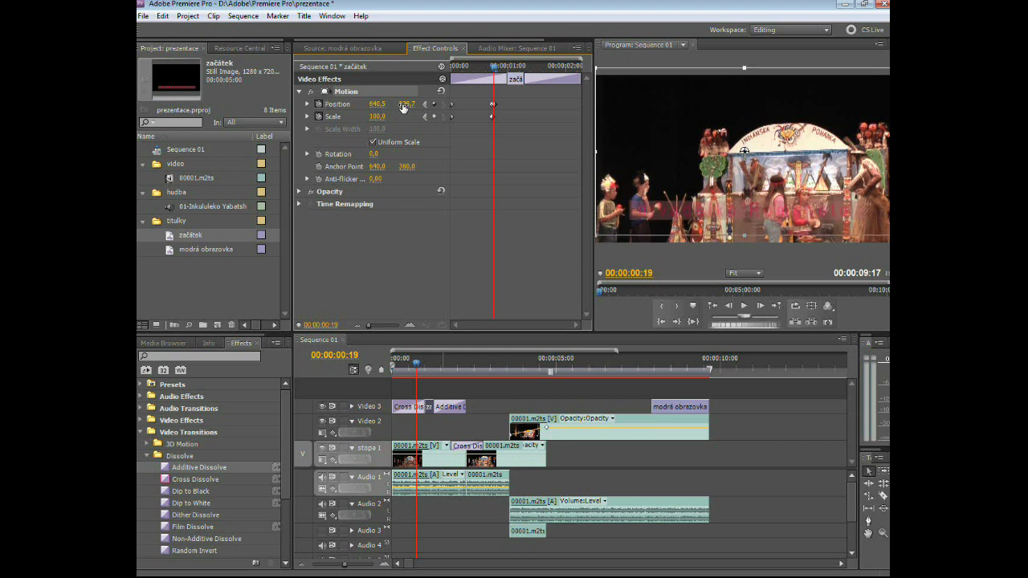
drag(404, 108, 403, 104)
Three frames later, move the title down and left toward Position 622.6/361.3.
click(761, 306)
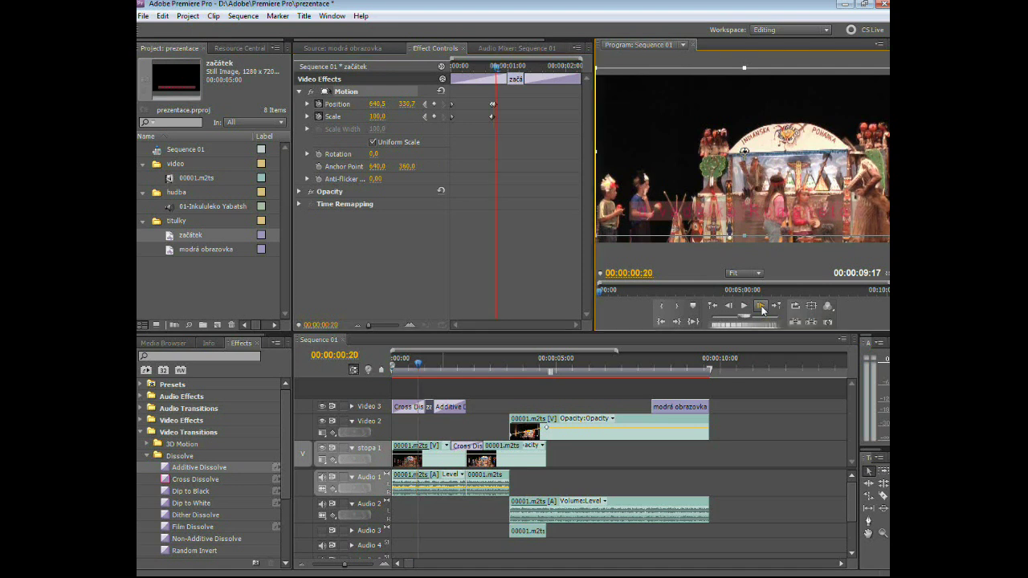
click(762, 306)
click(761, 306)
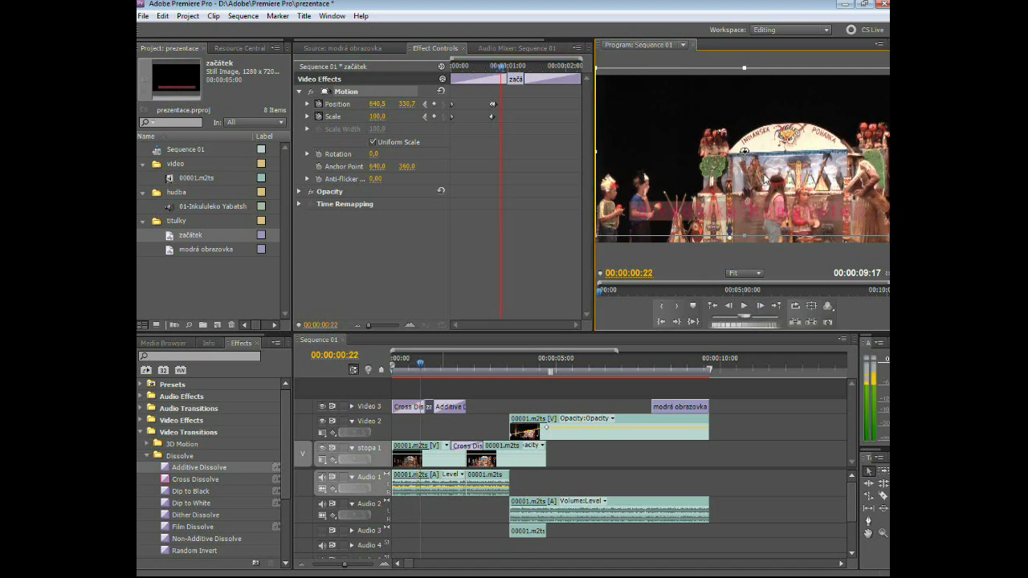
drag(764, 179, 758, 185)
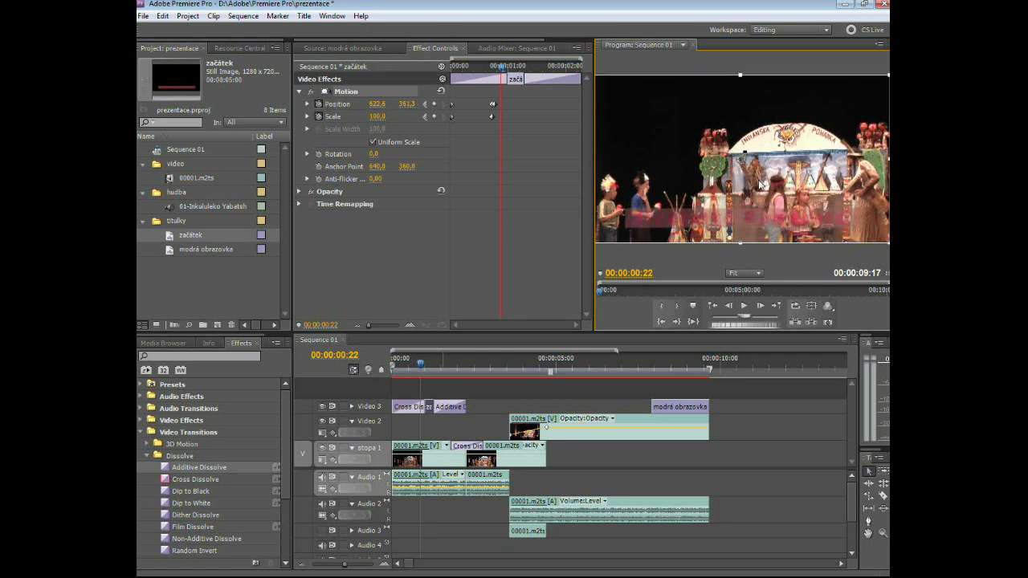
Advance to about 00:00:01:08 and add another Scale keyframe.
click(759, 306)
click(762, 307)
click(762, 307)
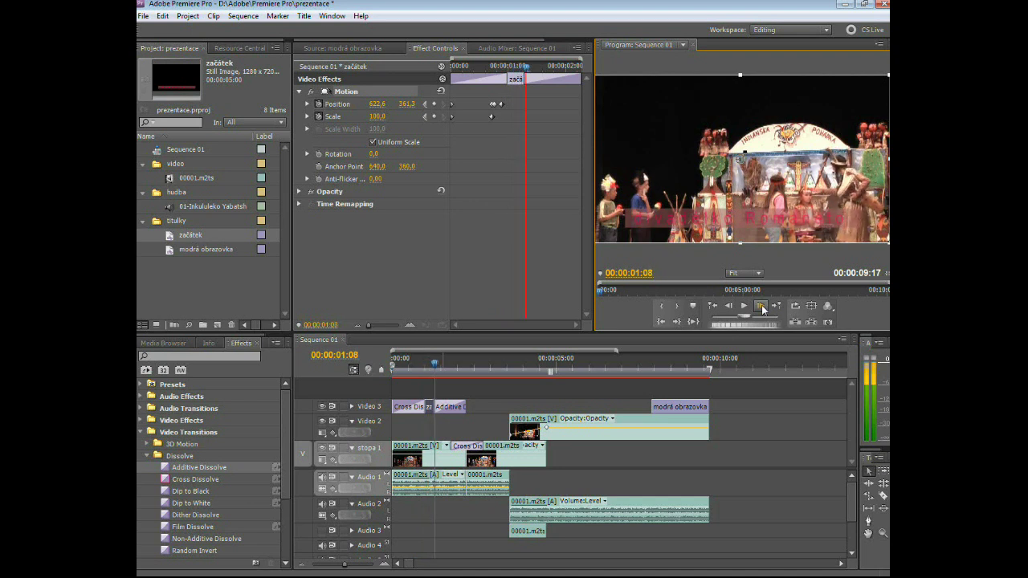
click(762, 308)
click(433, 117)
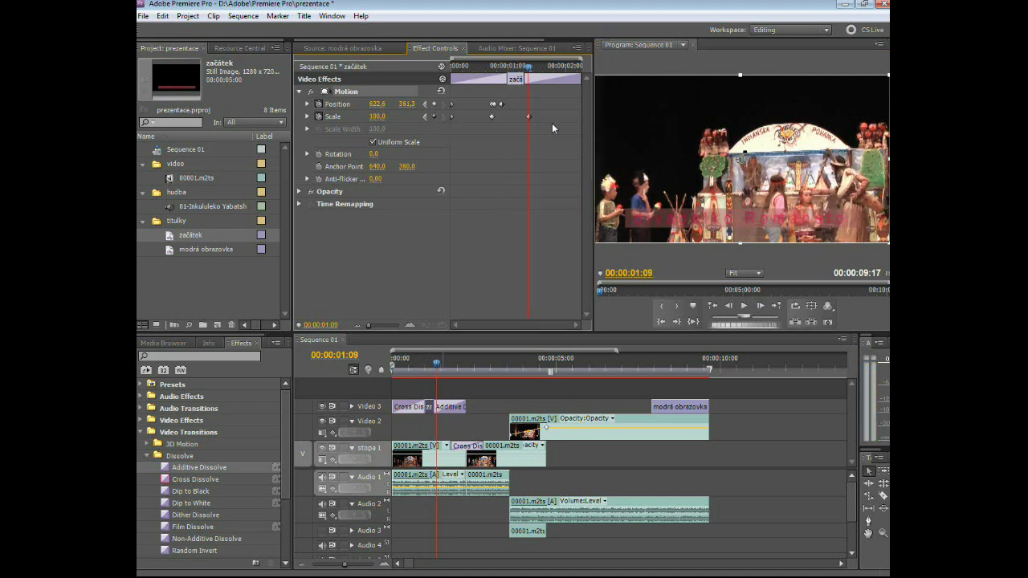
click(760, 306)
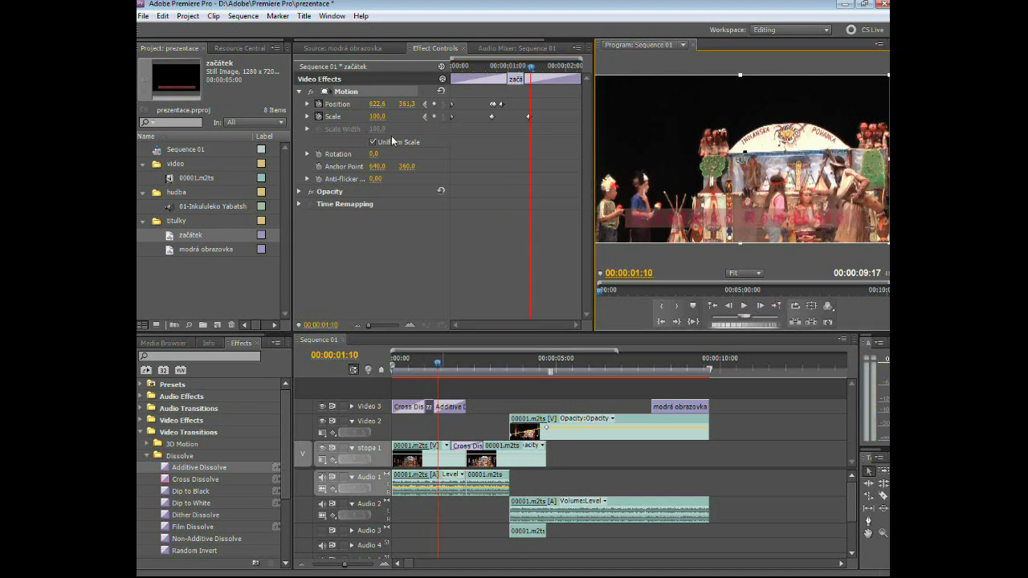
click(379, 119)
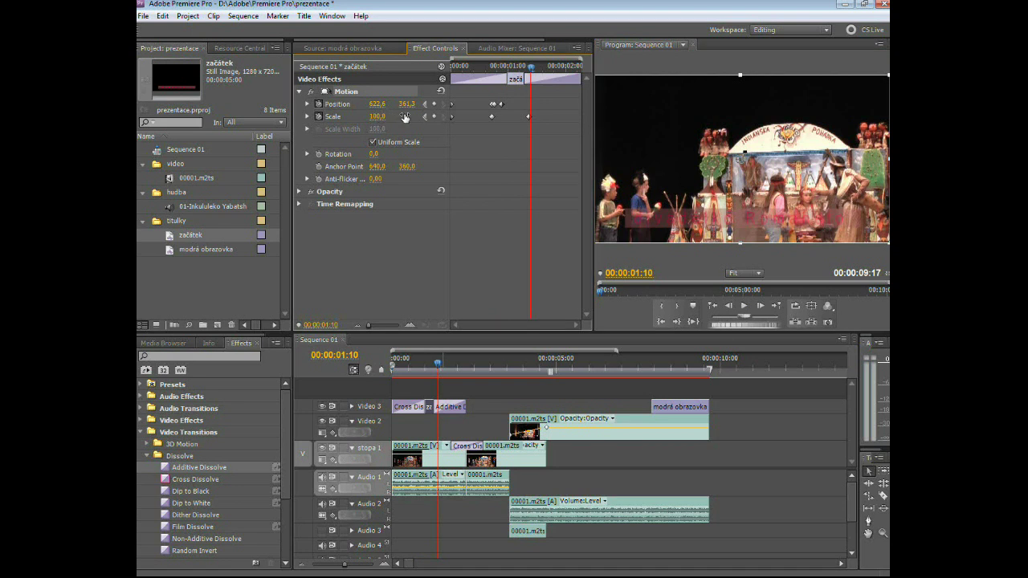
drag(405, 118, 414, 117)
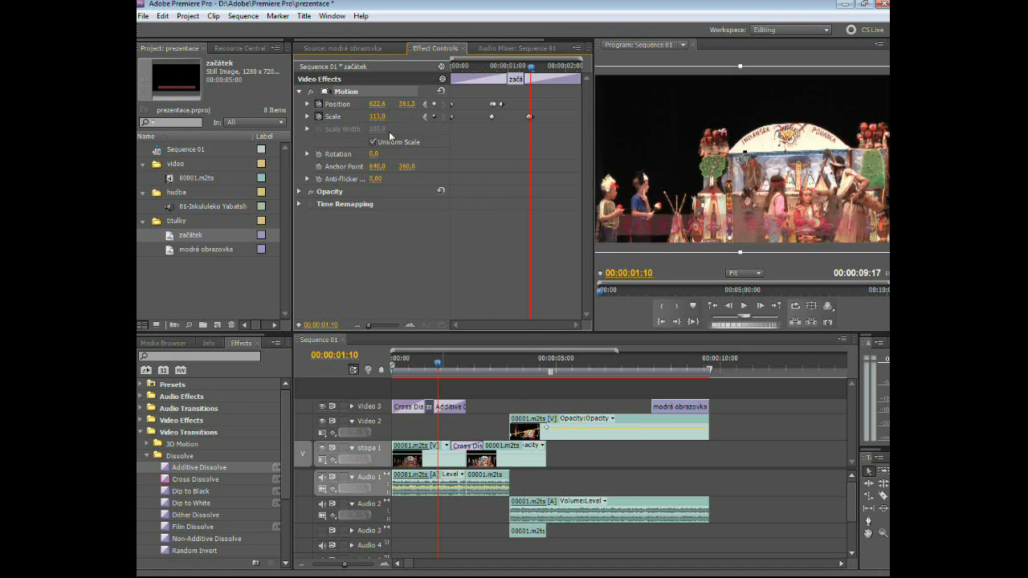
click(760, 306)
click(760, 306)
click(760, 306)
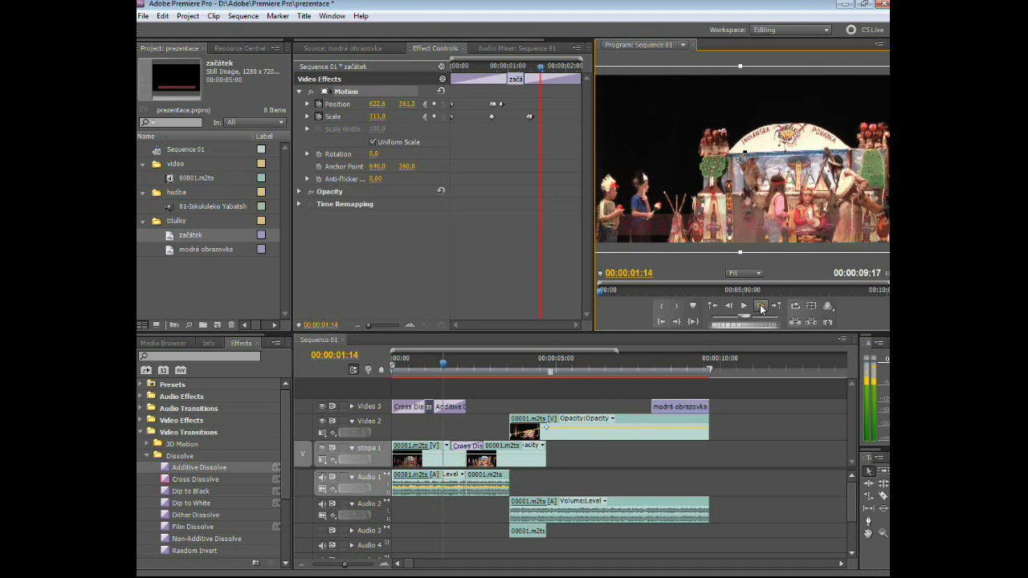
click(760, 306)
click(466, 131)
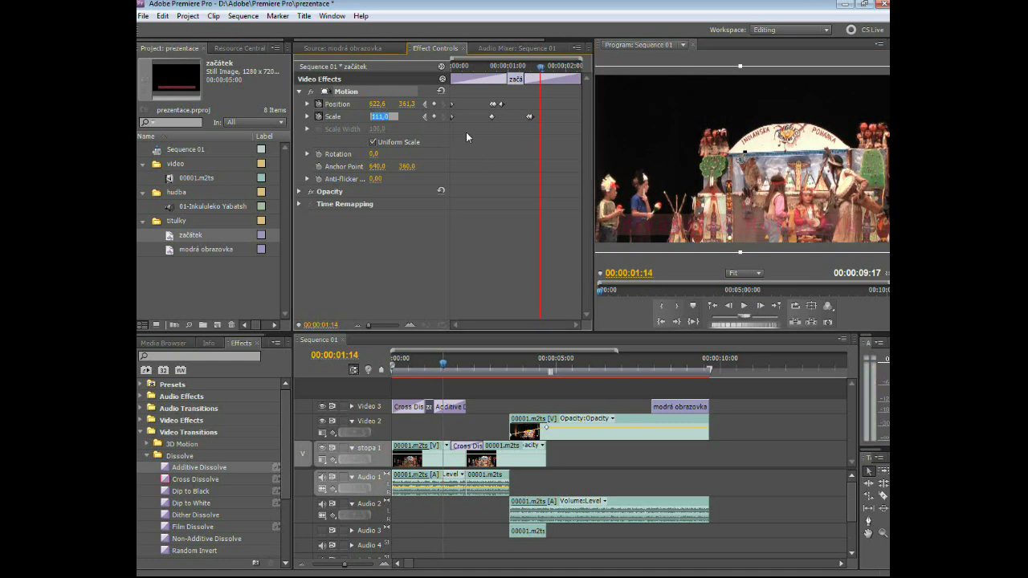
click(377, 117)
text(100)
key(Return)
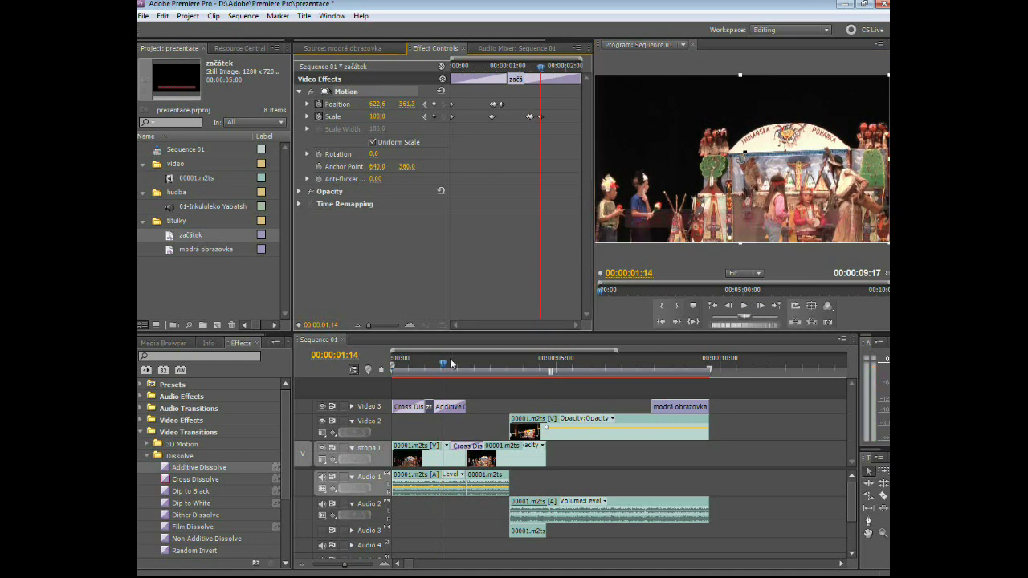
key(Home)
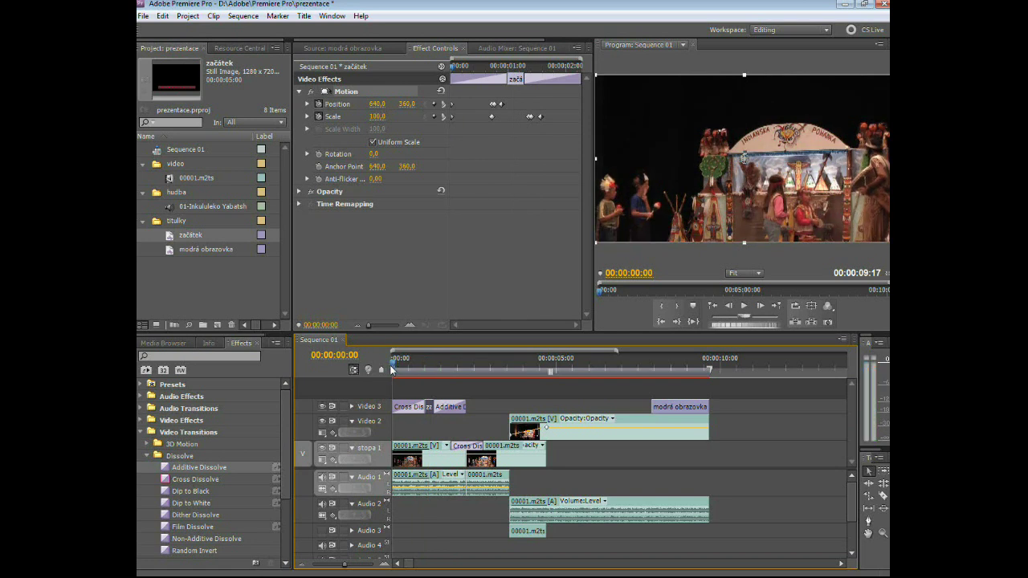
click(744, 306)
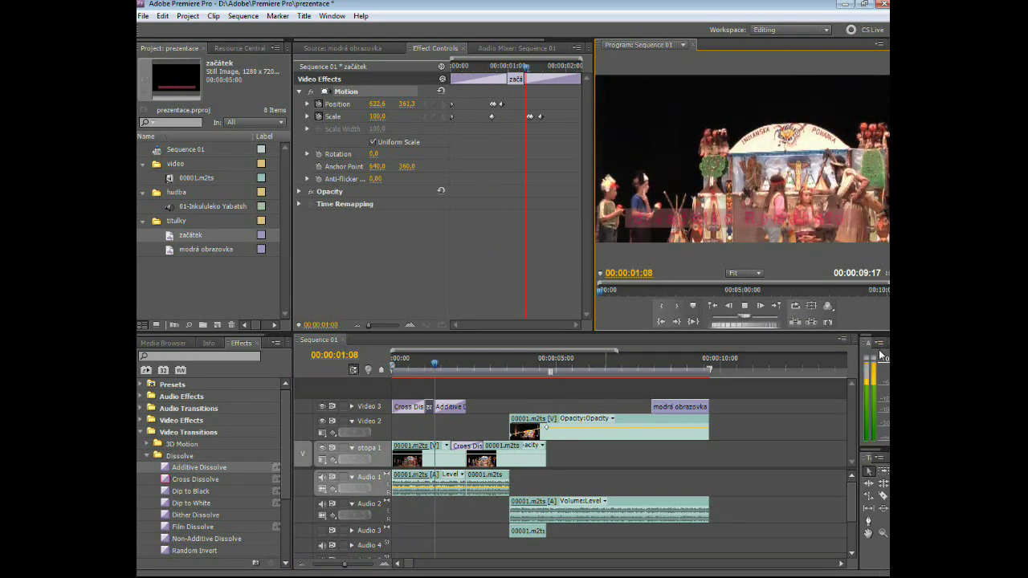
key(space)
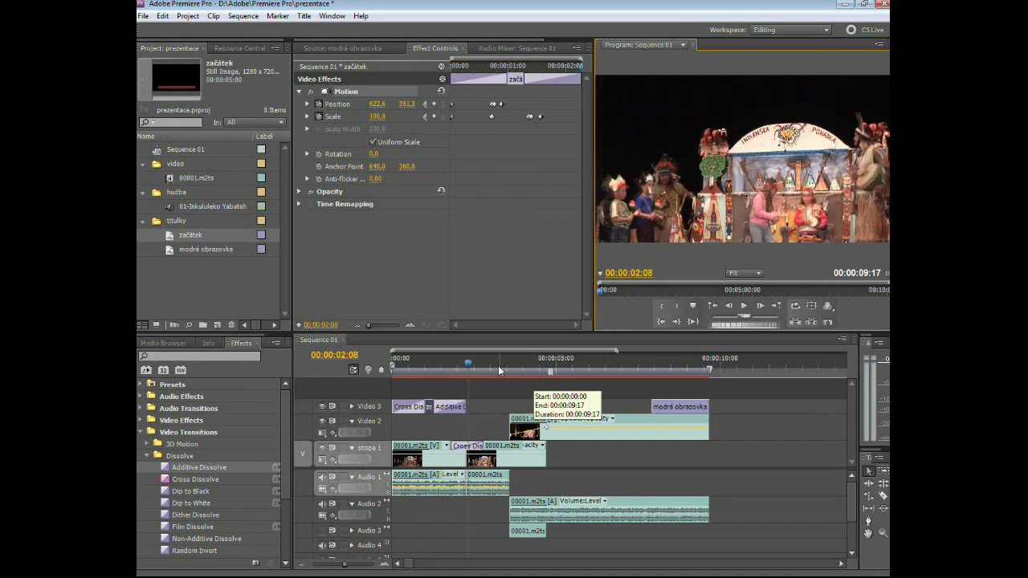
drag(466, 364, 382, 372)
key(space)
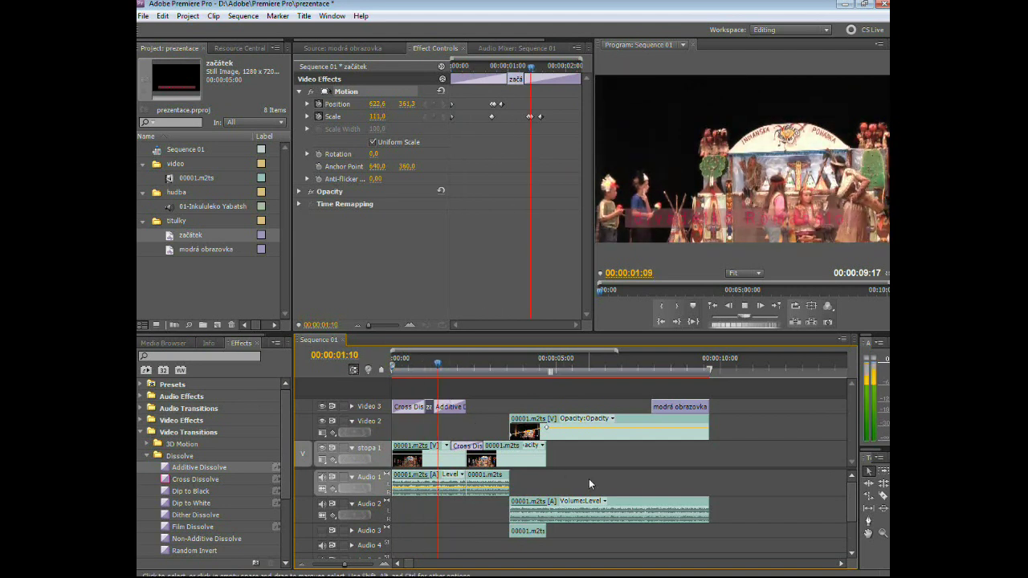
key(space)
mouse_move(459, 368)
mouse_down()
mouse_move(485, 370)
mouse_move(392, 367)
mouse_up()
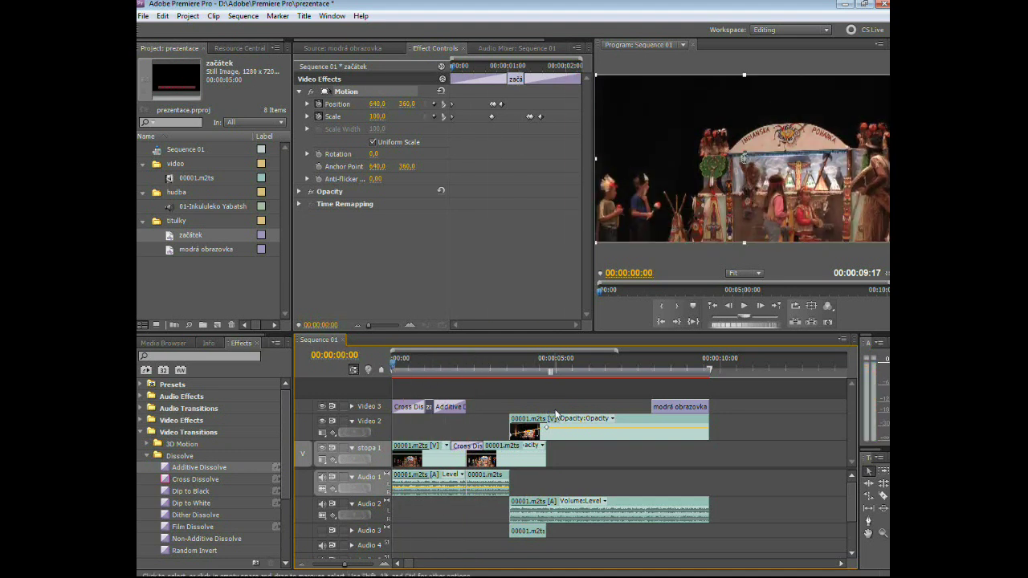
drag(556, 412, 369, 429)
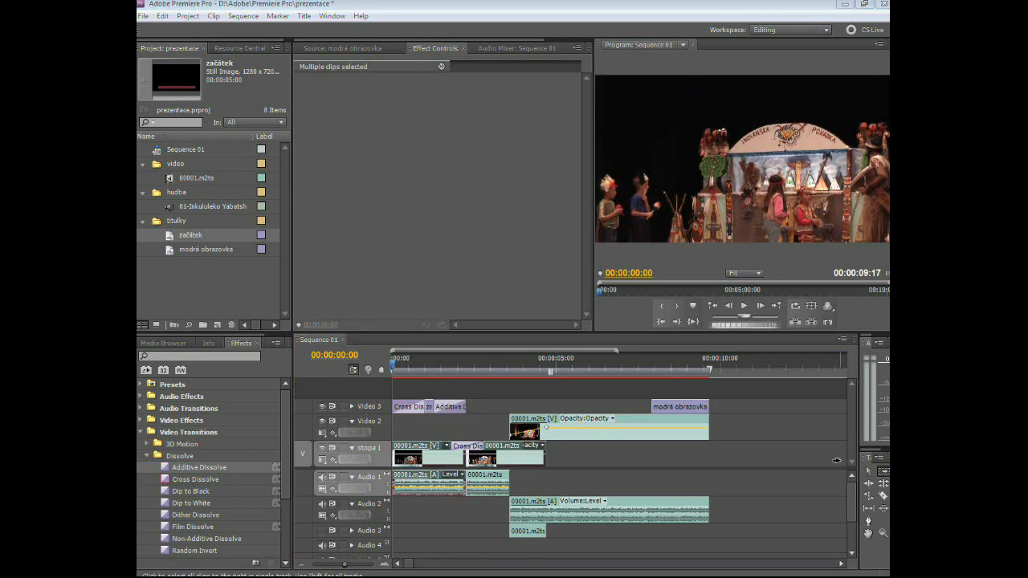
click(869, 471)
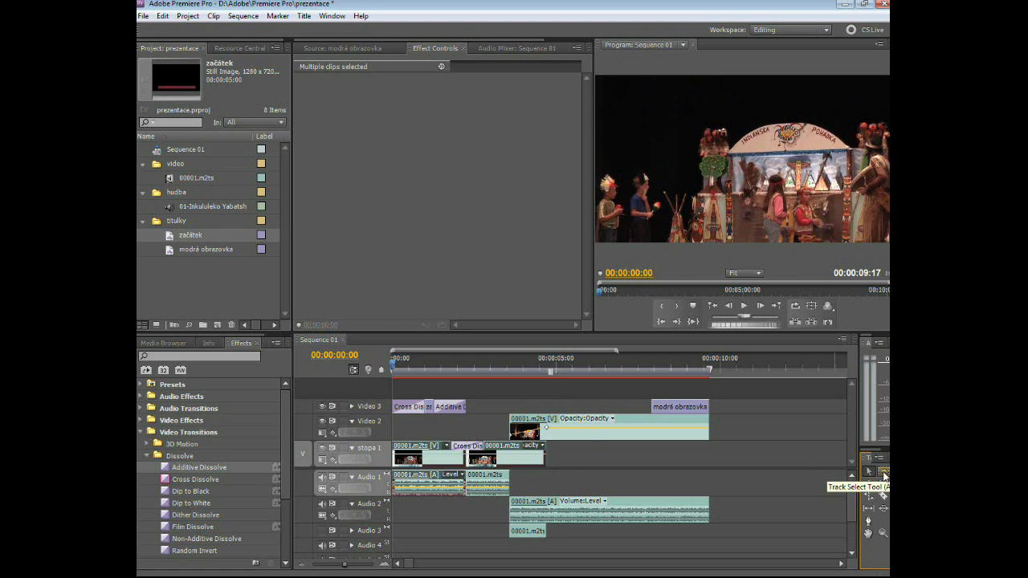
click(884, 474)
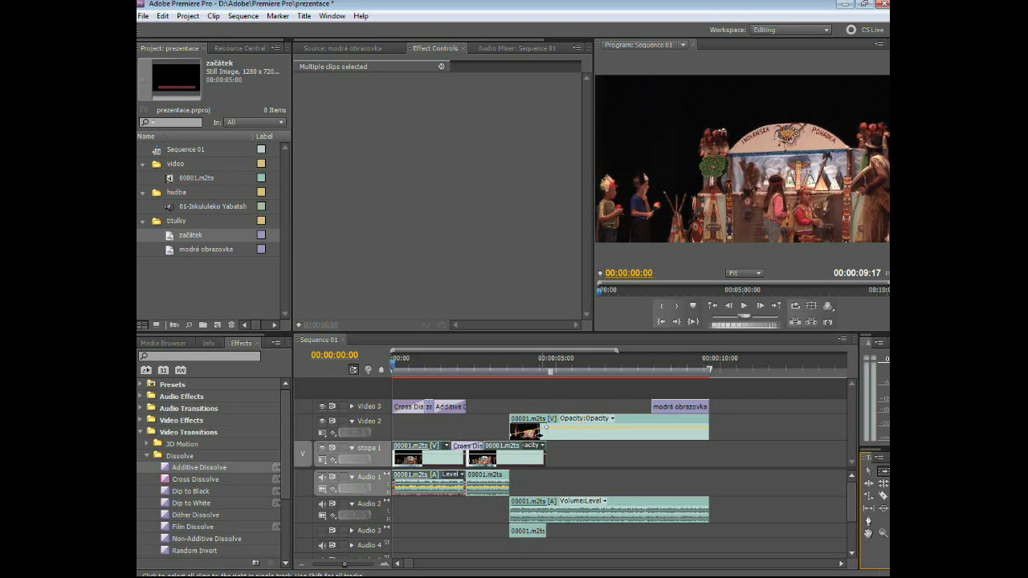
click(538, 425)
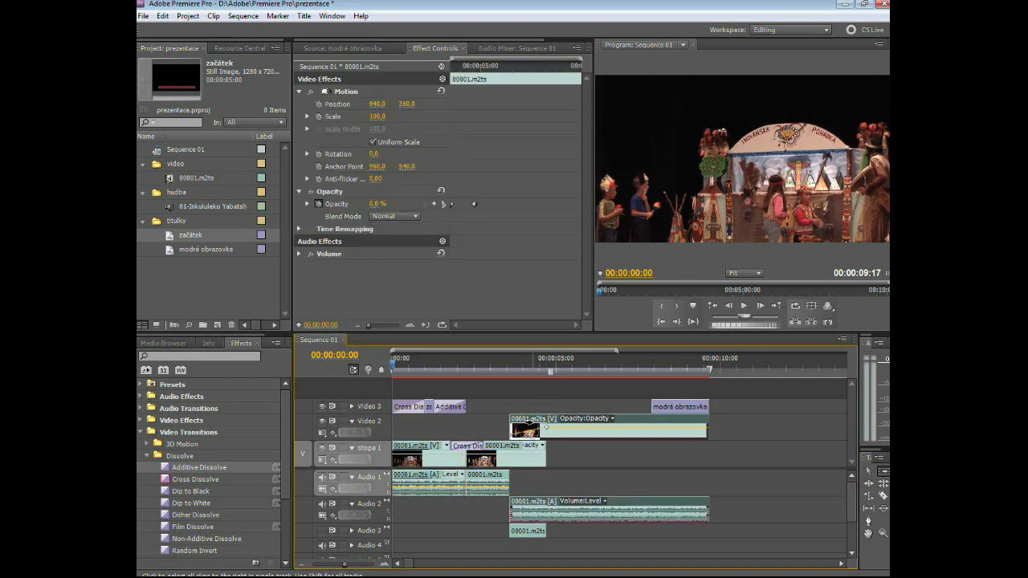
mouse_move(537, 425)
mouse_down()
mouse_move(586, 434)
mouse_move(536, 432)
mouse_up()
drag(533, 421, 543, 432)
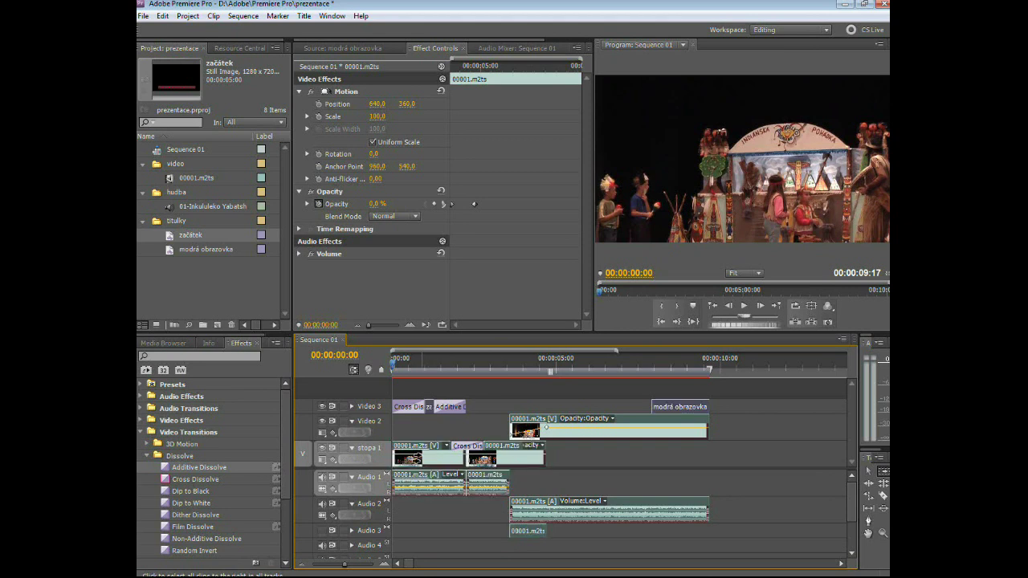
mouse_move(415, 458)
mouse_down()
mouse_move(457, 465)
mouse_move(448, 464)
mouse_up()
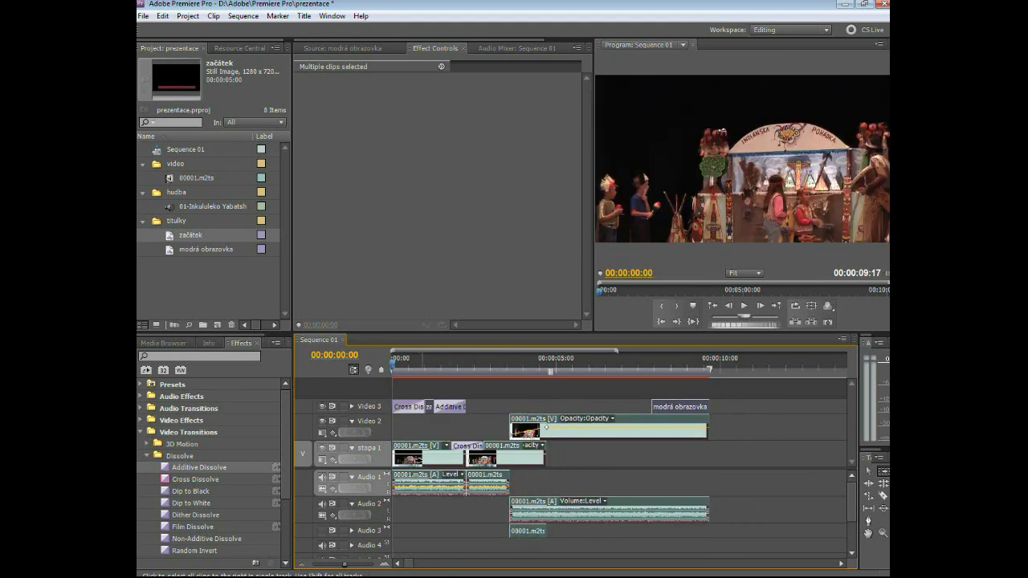
click(868, 471)
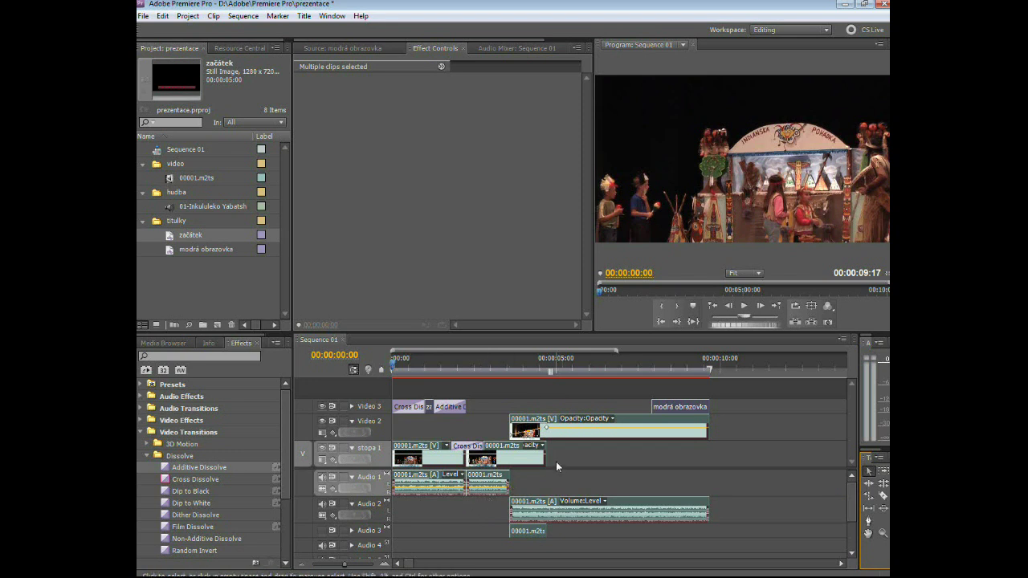
click(470, 363)
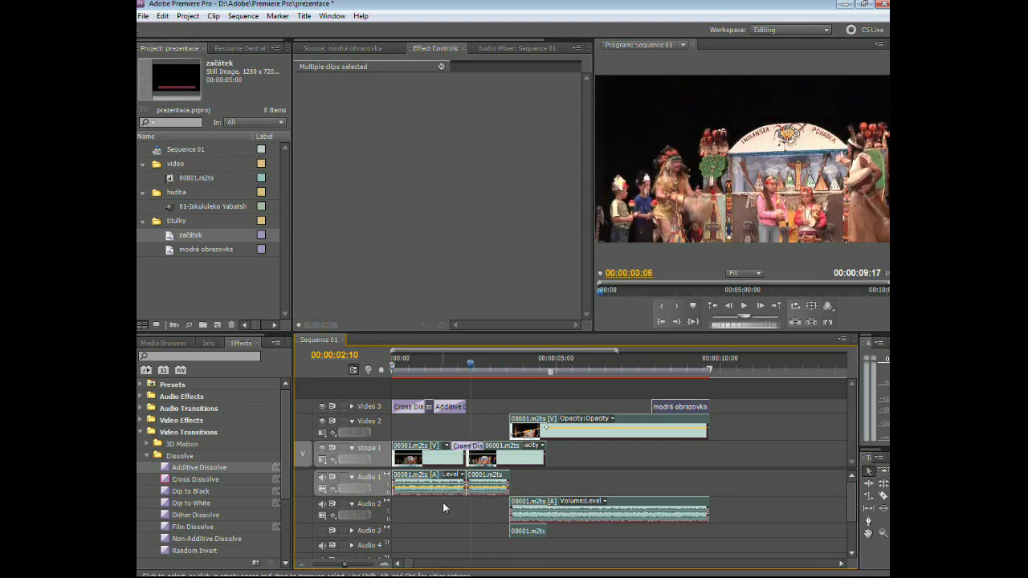
click(450, 480)
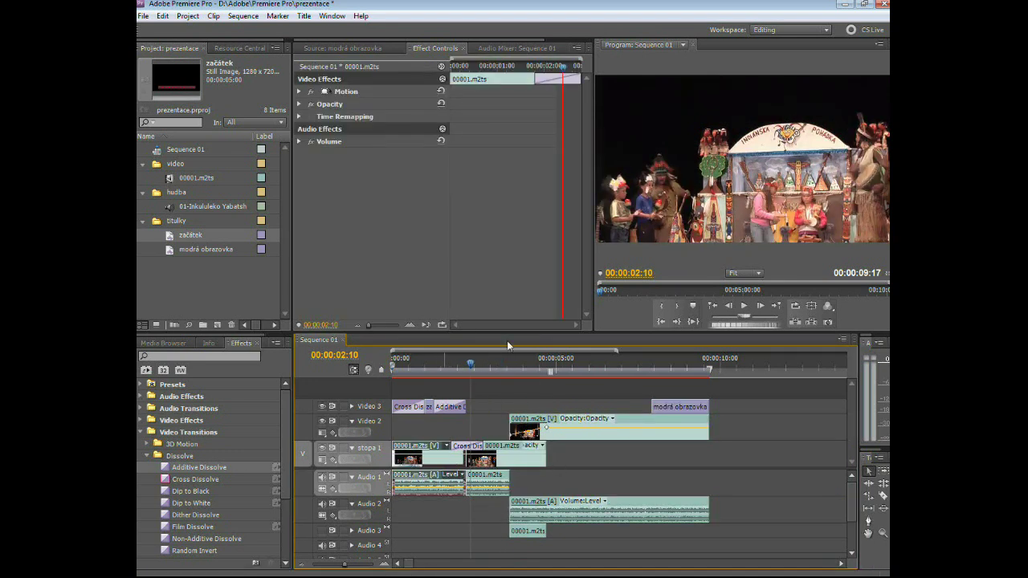
Open the Trim Monitor for the current cut and preview playback around it.
click(334, 17)
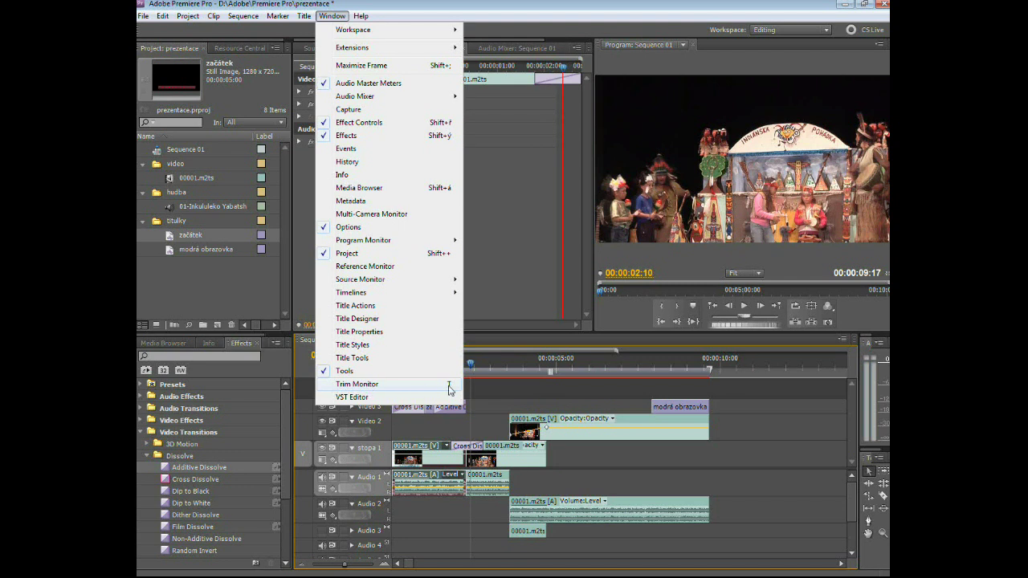
click(405, 386)
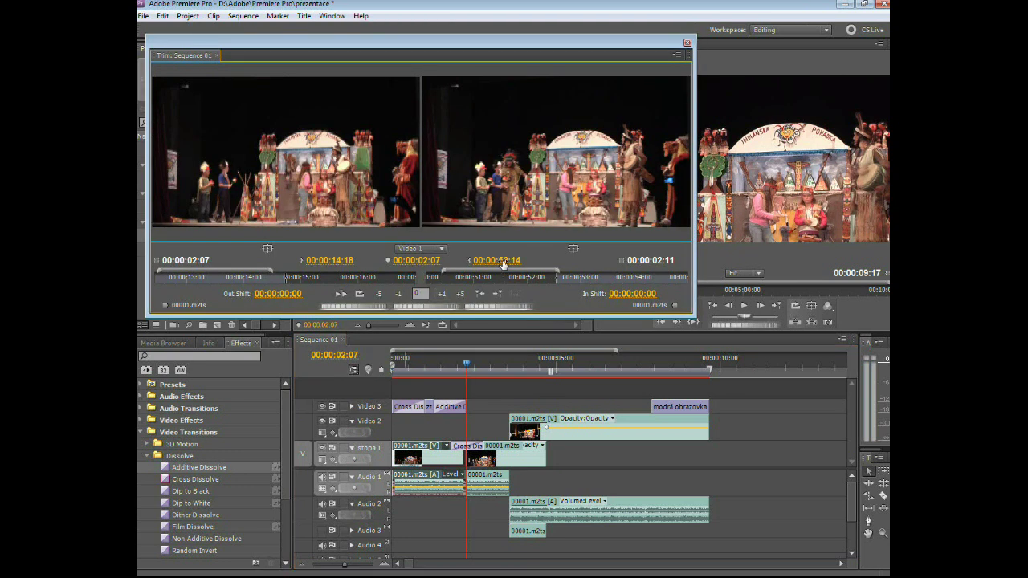
click(341, 295)
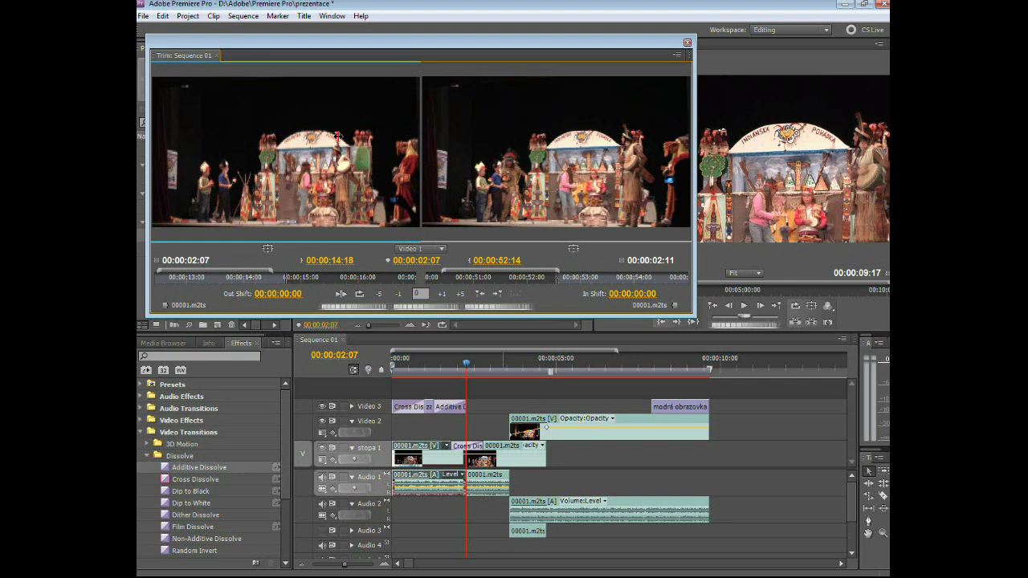
Extend the outgoing clip's out point, fine-tuning by frames and undoing the last shift.
drag(337, 136, 369, 141)
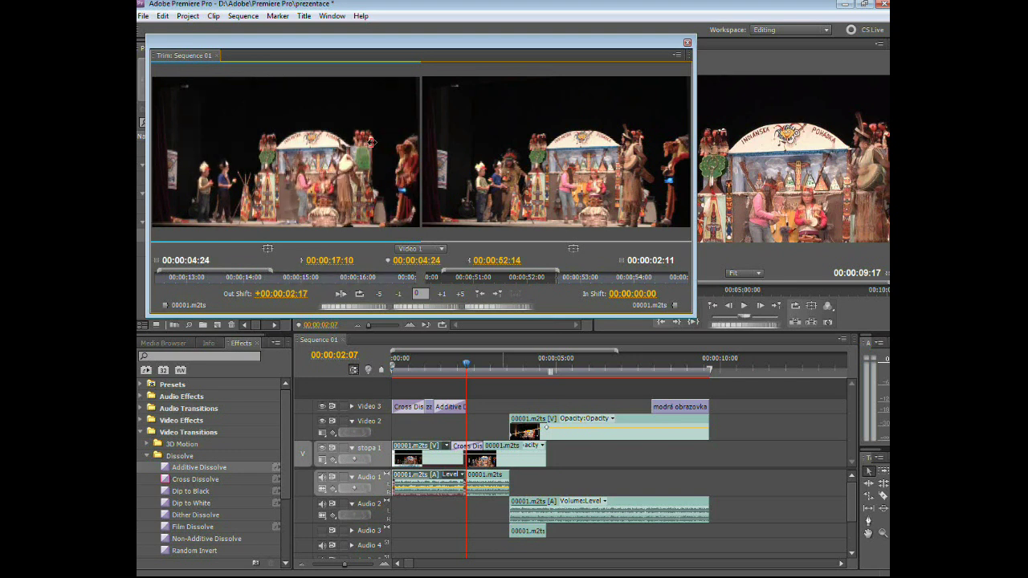
mouse_move(369, 142)
mouse_down()
mouse_move(341, 153)
mouse_move(352, 152)
mouse_up()
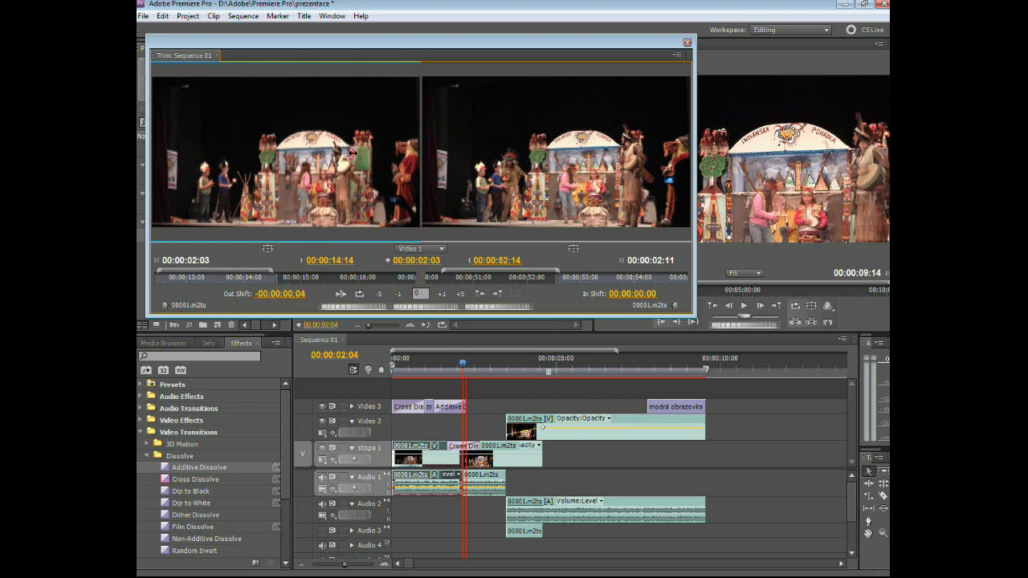
drag(355, 152, 358, 152)
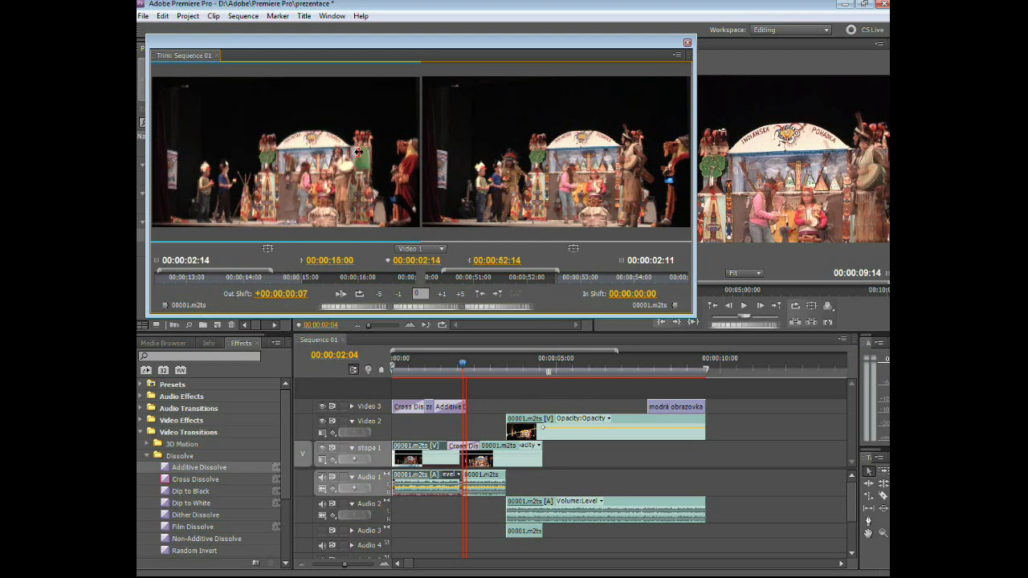
drag(359, 152, 358, 152)
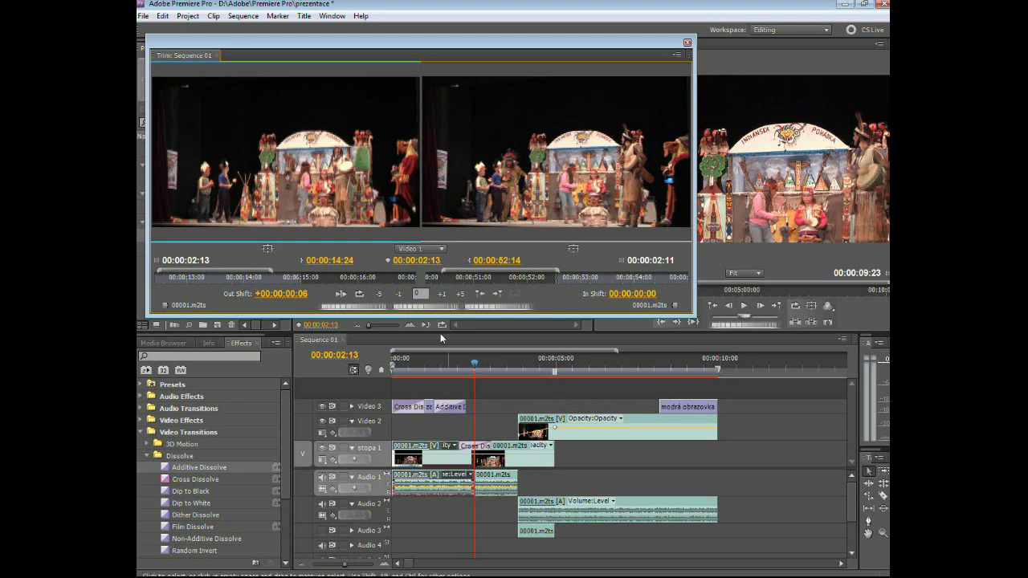
mouse_move(351, 183)
mouse_down()
mouse_move(317, 180)
mouse_move(475, 196)
mouse_move(460, 197)
mouse_up()
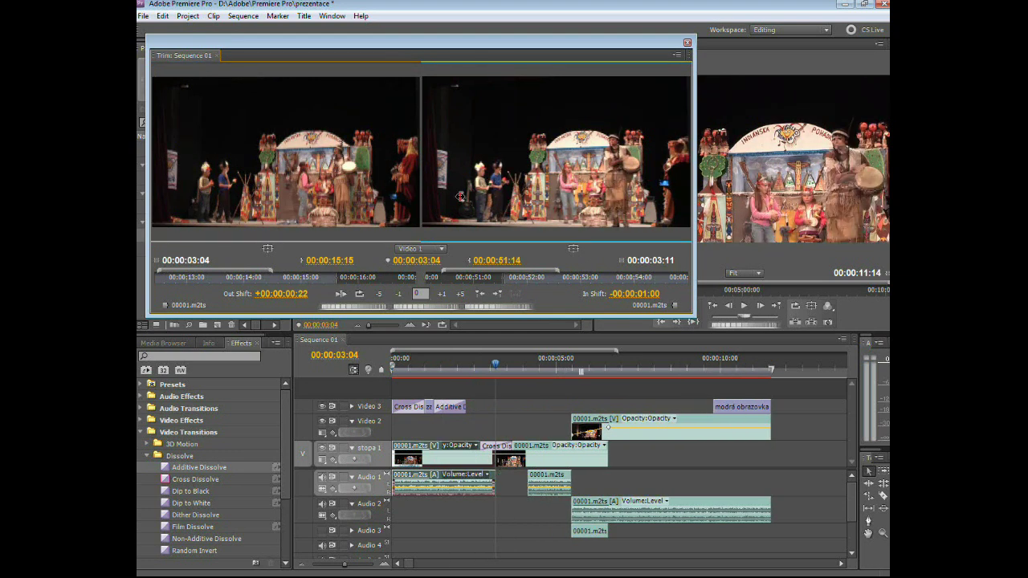
key(ctrl+z)
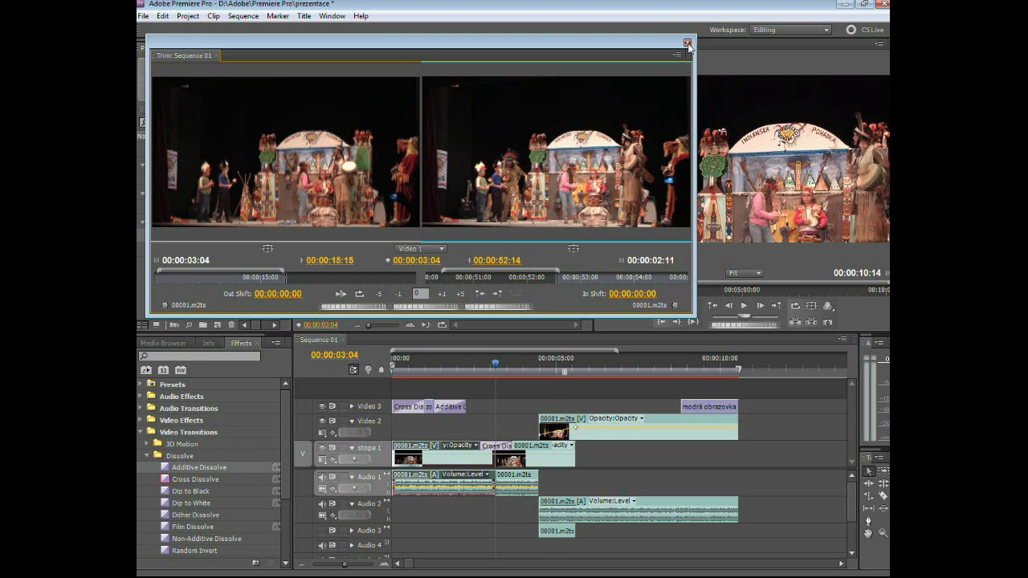
Close the Trim Monitor, replay the cut from about 00:00:02:12, and expand Video Effects.
click(687, 43)
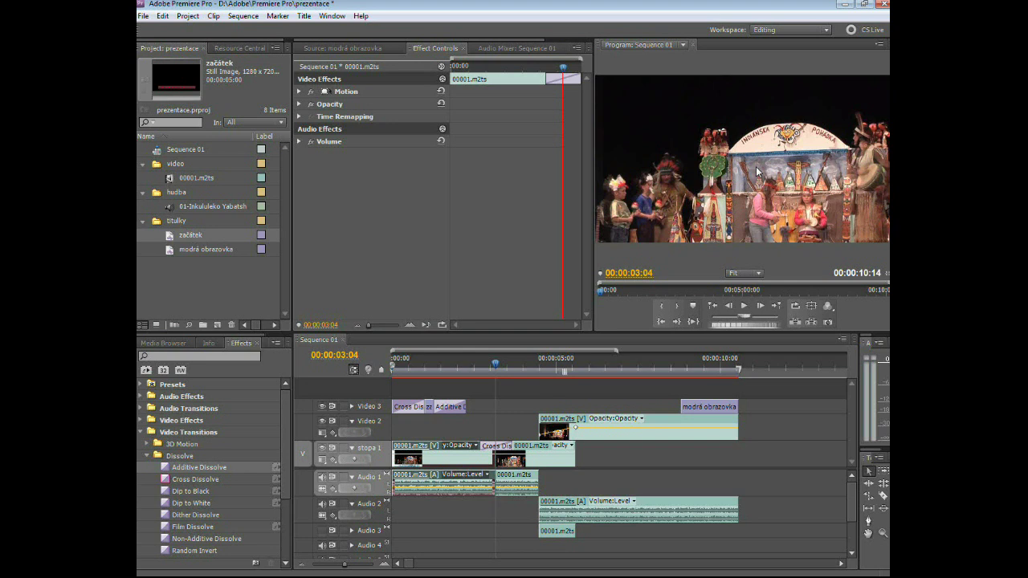
drag(498, 363, 392, 399)
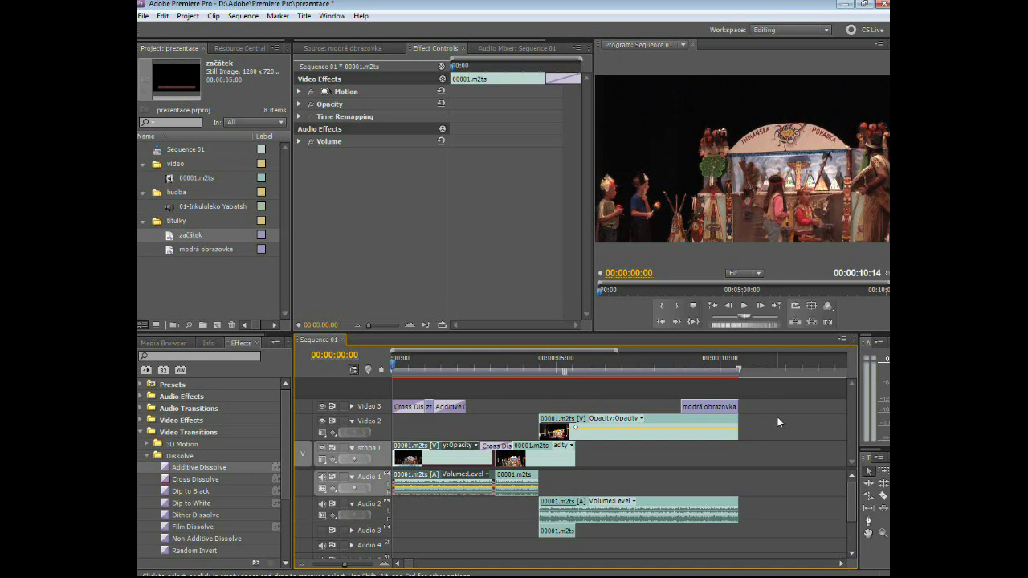
click(744, 305)
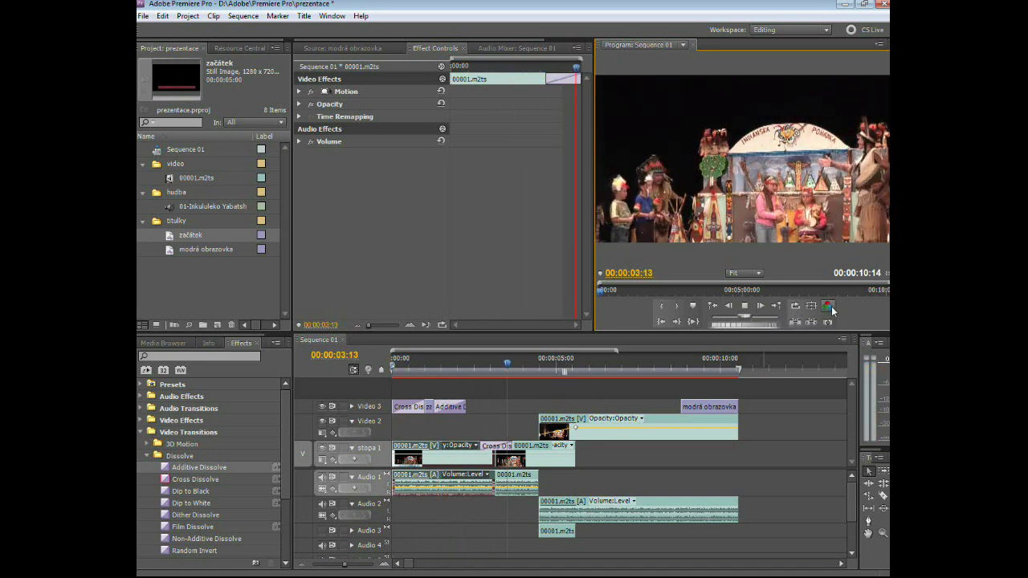
key(space)
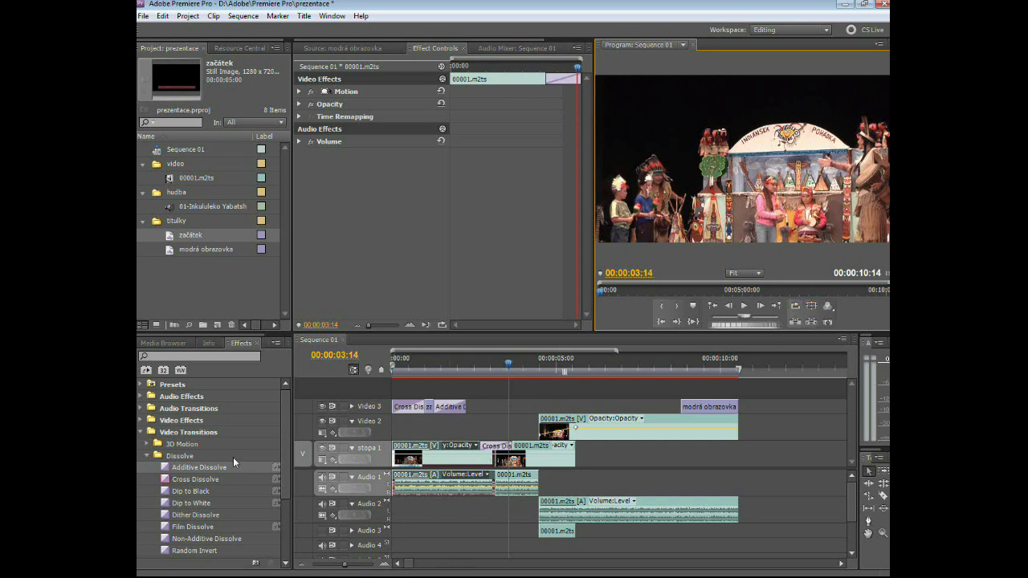
click(234, 463)
click(147, 421)
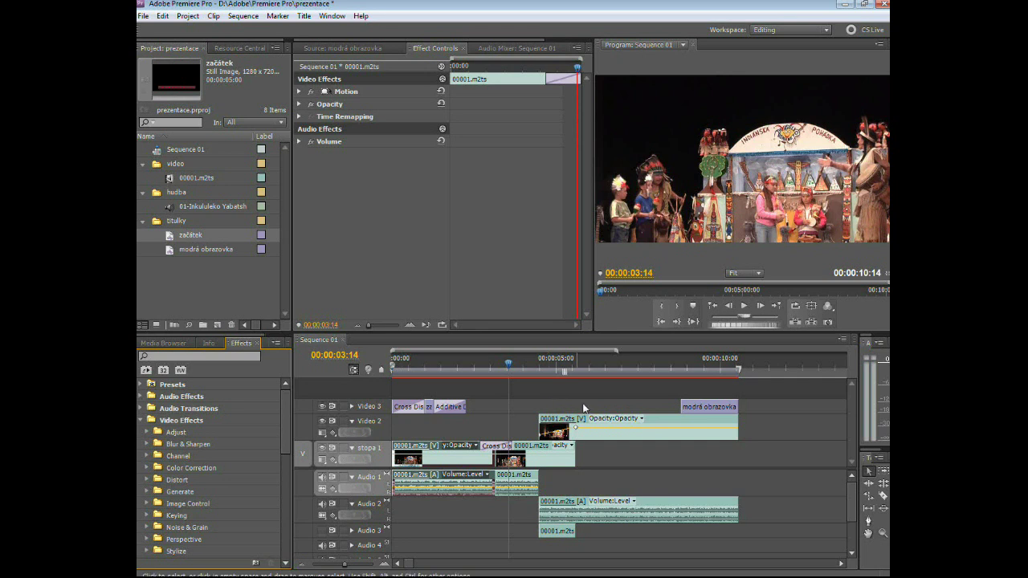
Drag Fast Blur from Blur & Sharpen onto the Video 2 00001.m2ts clip.
drag(530, 365, 681, 366)
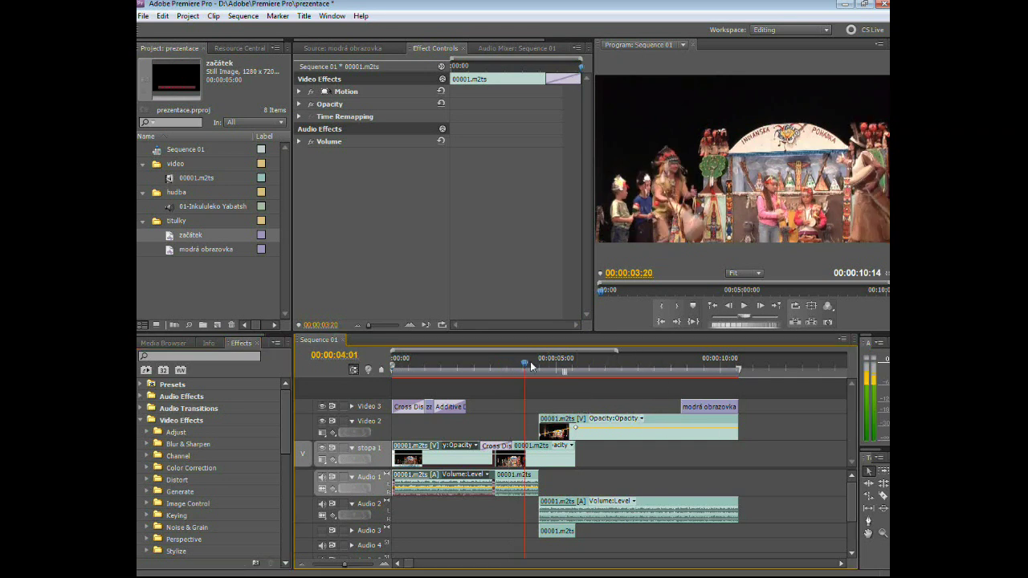
click(680, 427)
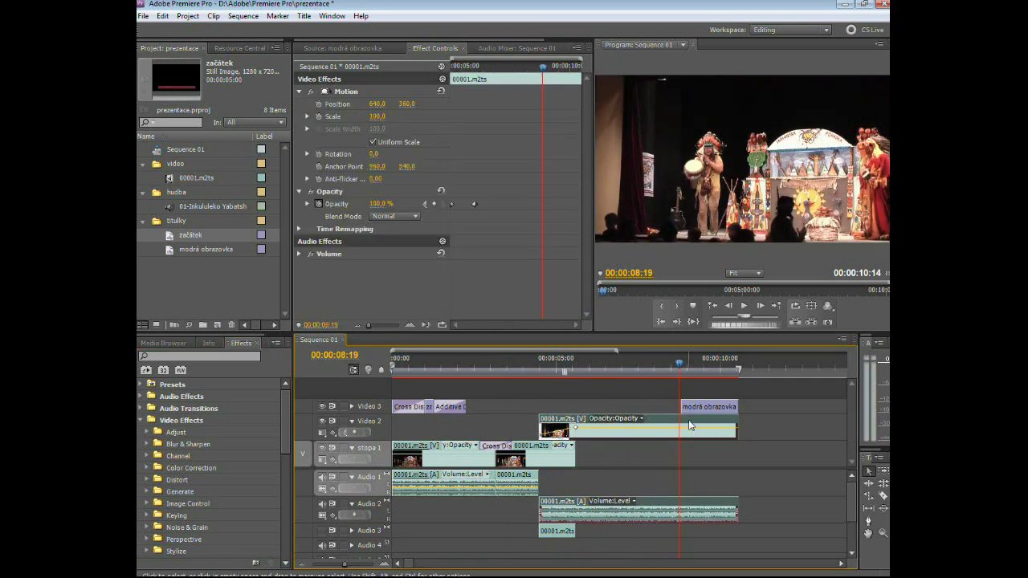
mouse_move(681, 365)
mouse_down()
mouse_move(725, 372)
mouse_move(670, 374)
mouse_up()
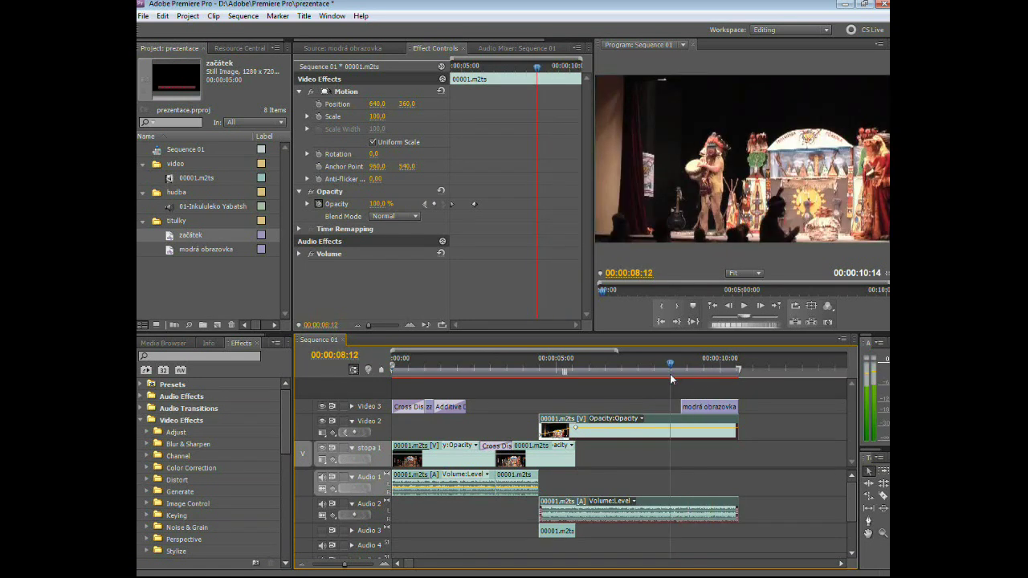
click(148, 479)
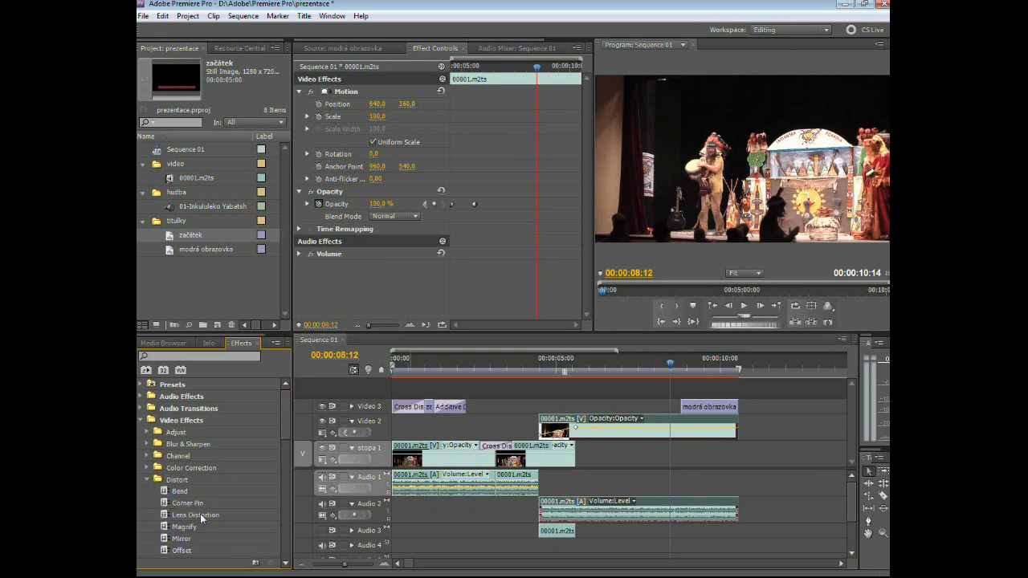
mouse_move(287, 428)
mouse_down()
mouse_move(287, 436)
mouse_move(260, 432)
mouse_up()
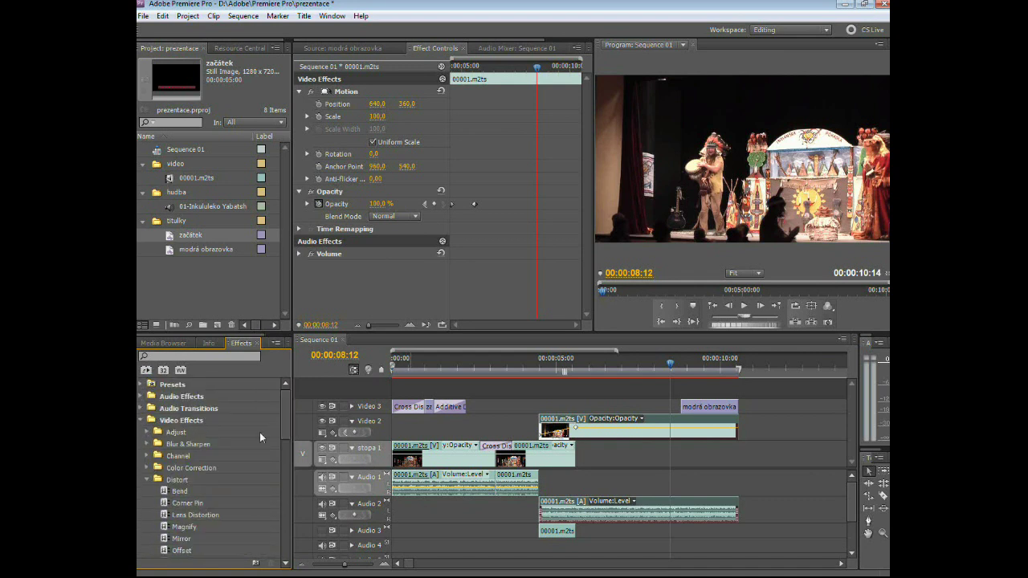
click(147, 443)
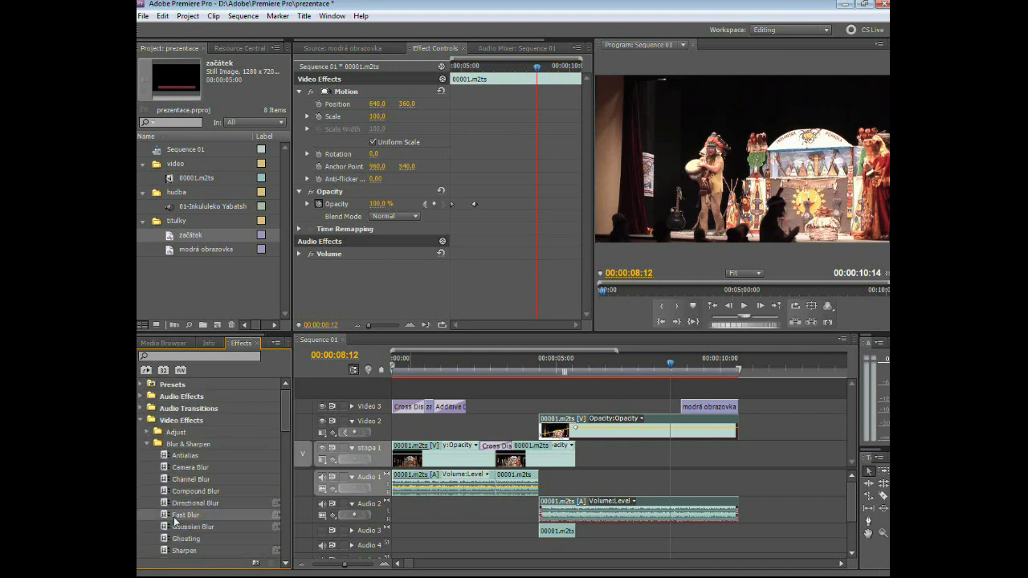
drag(165, 518, 654, 430)
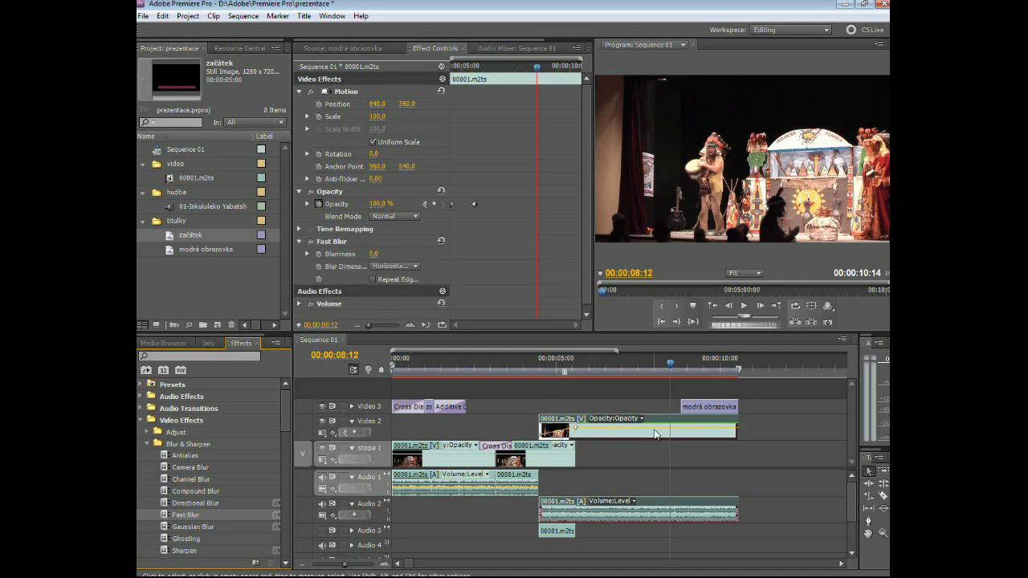
Keyframe Blurriness from 0 at 00:00:08:13 up to 43 near the clip's end.
click(671, 365)
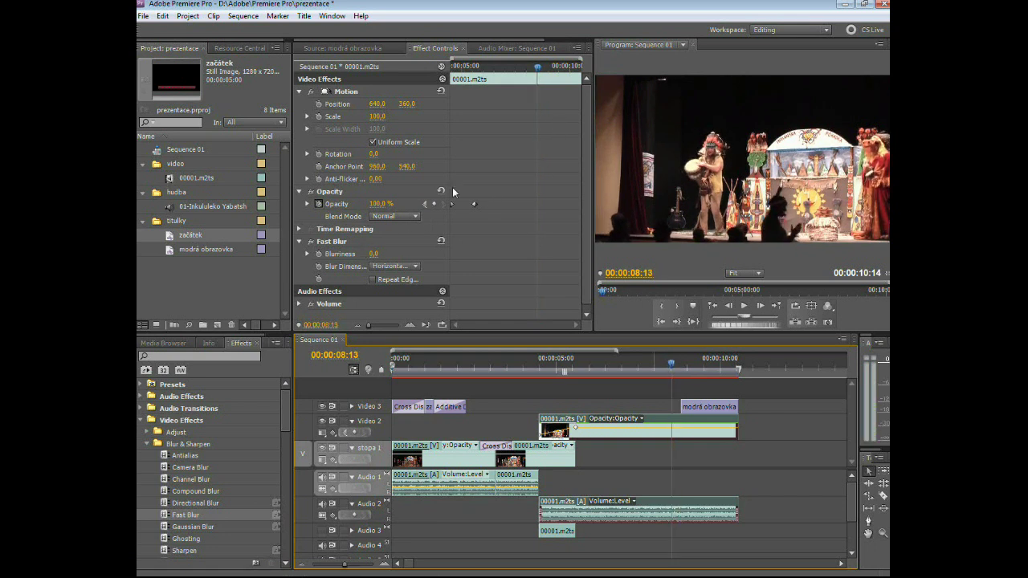
scroll(587, 261, down, 1)
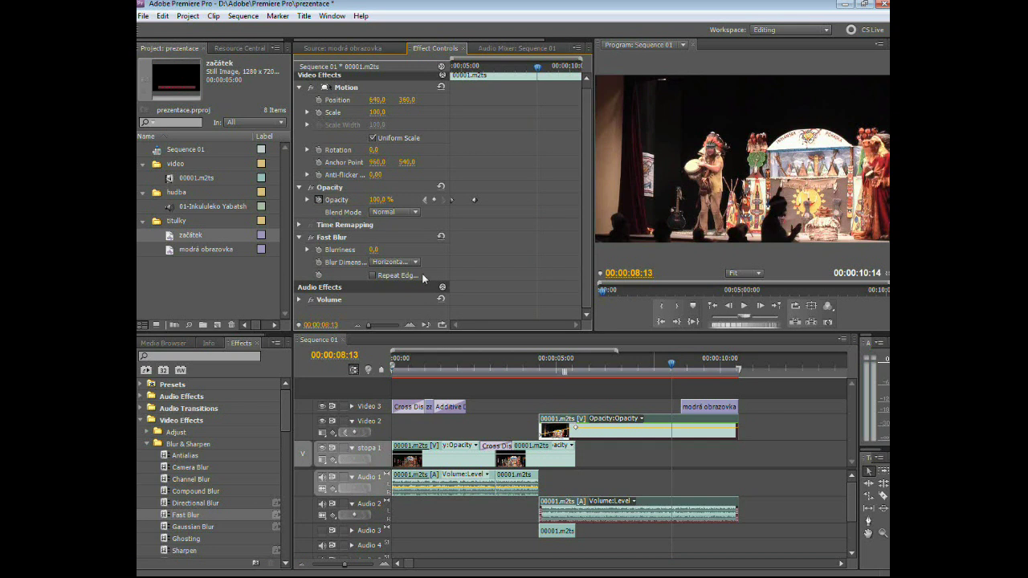
click(319, 249)
drag(537, 66, 575, 72)
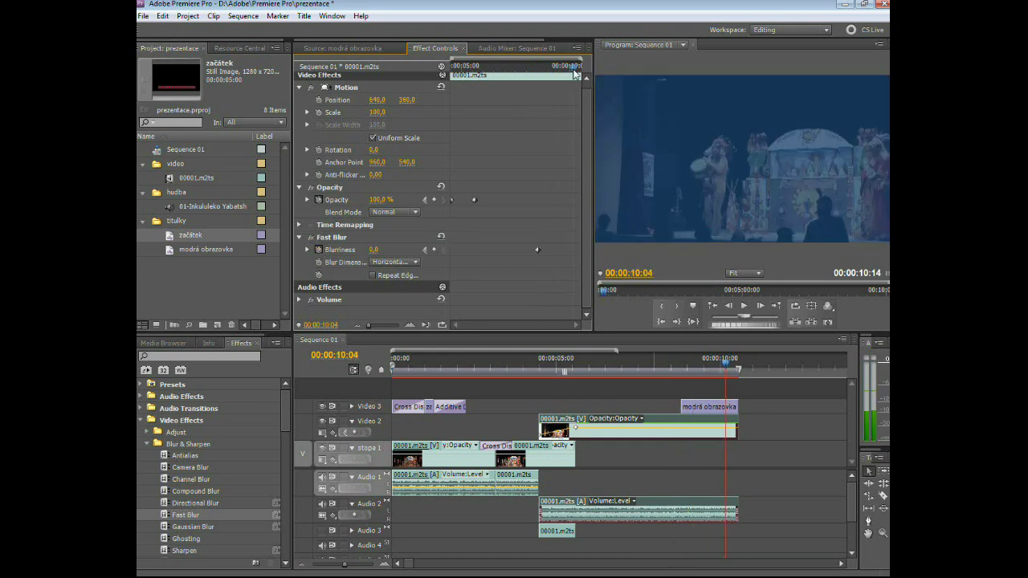
mouse_move(375, 250)
mouse_down()
mouse_move(404, 253)
mouse_move(334, 265)
mouse_up()
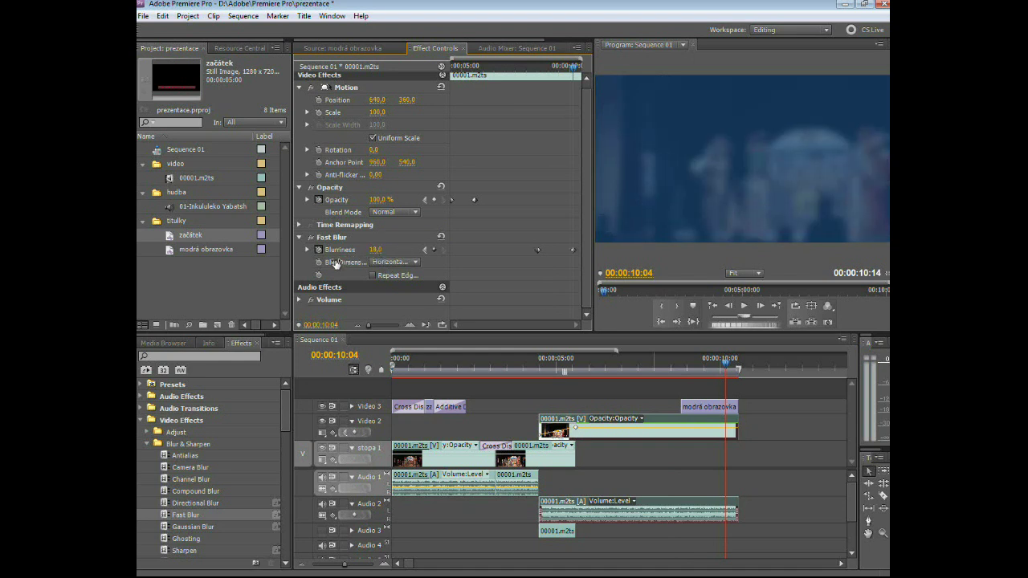
click(726, 366)
drag(725, 365, 671, 369)
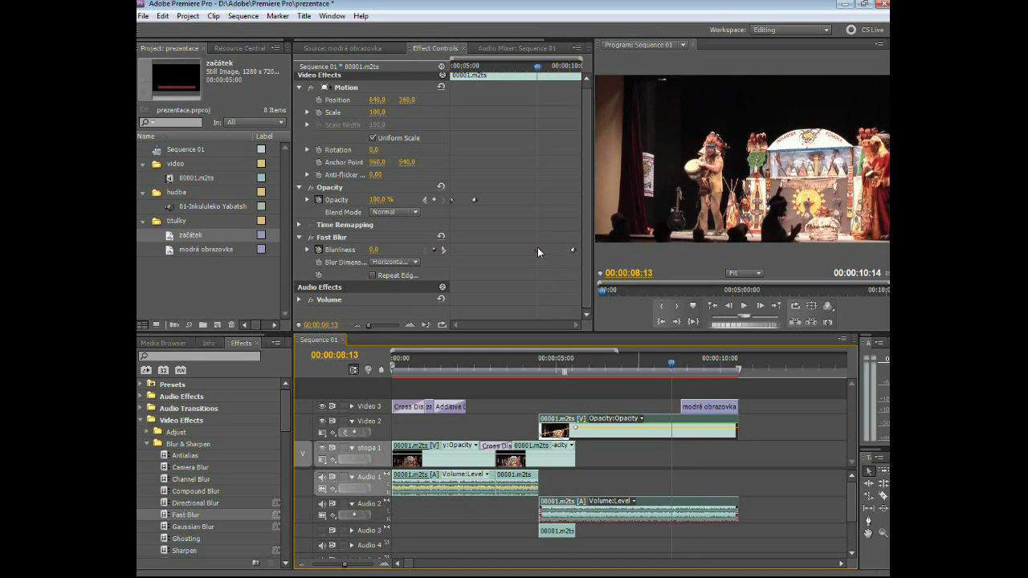
click(432, 250)
mouse_move(538, 72)
mouse_down()
mouse_move(563, 74)
mouse_move(544, 93)
mouse_move(504, 98)
mouse_up()
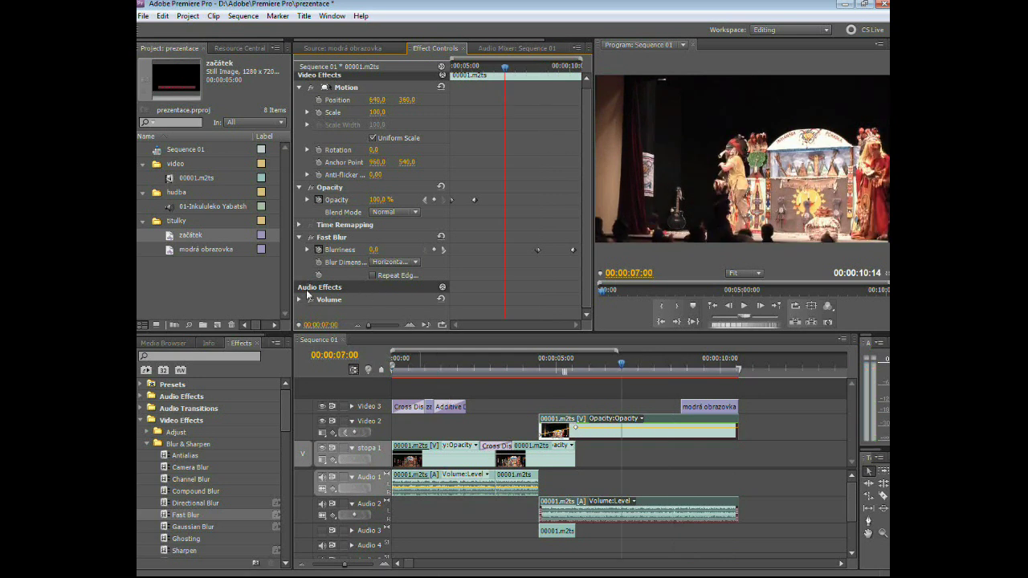
Collapse the Blur & Sharpen and Distort categories and return the playhead to 00:00:03:15.
drag(284, 428, 286, 447)
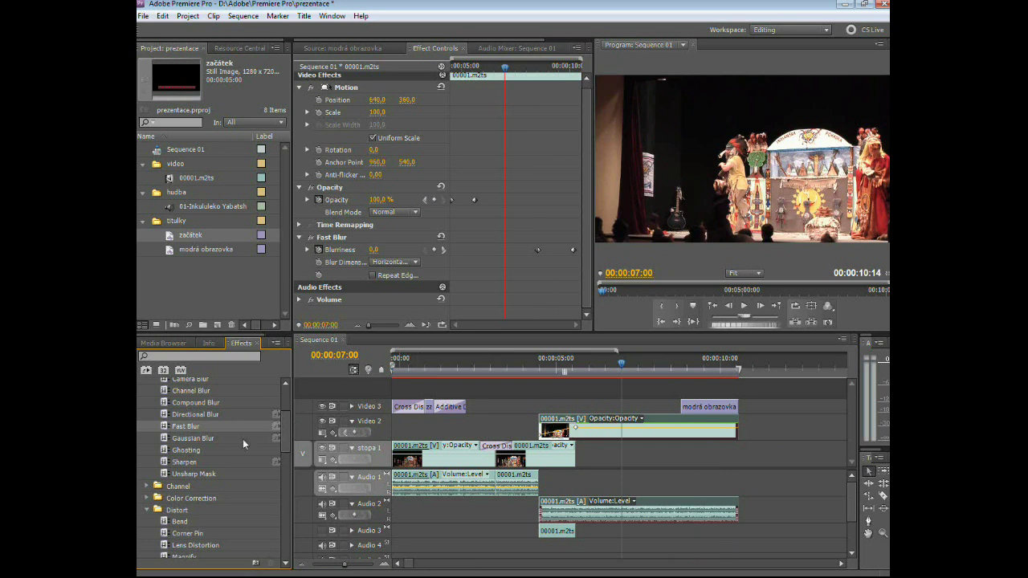
drag(285, 438, 283, 420)
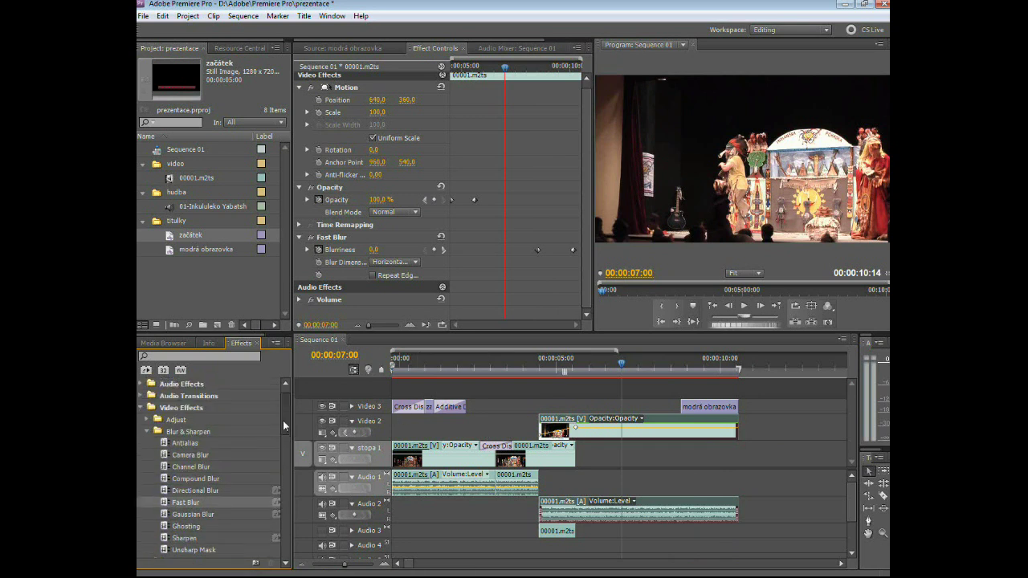
click(146, 431)
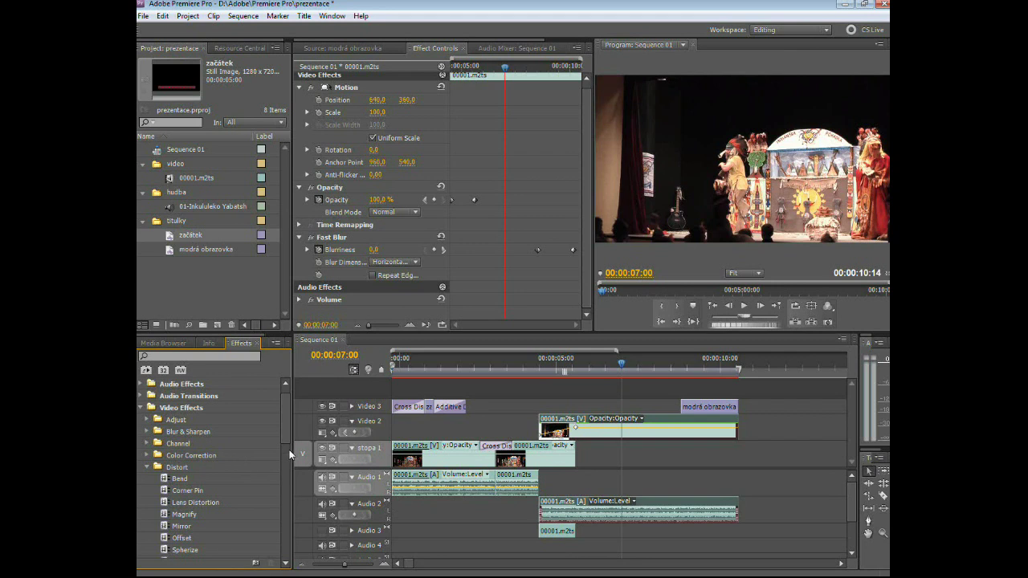
drag(617, 367, 519, 371)
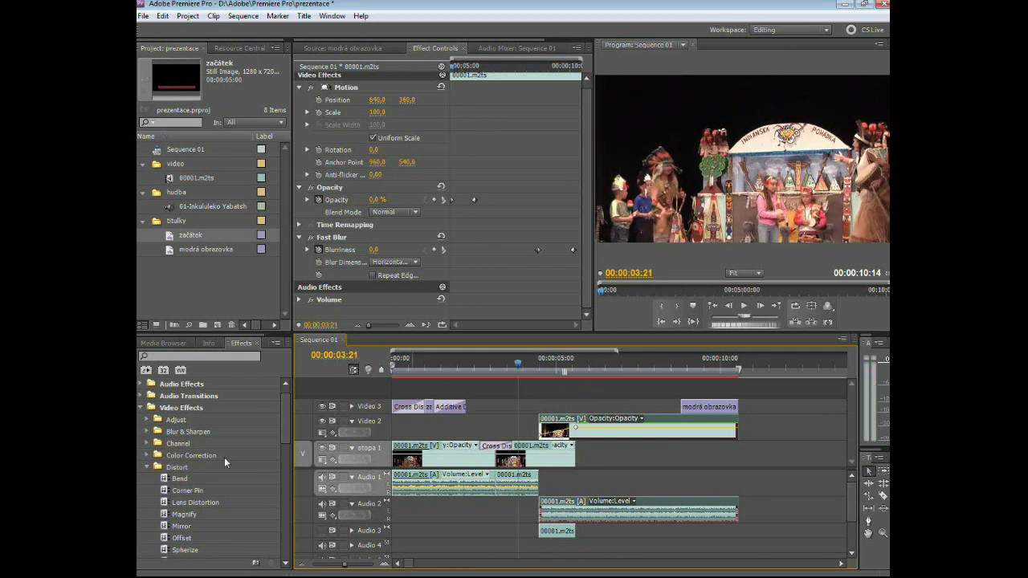
click(146, 465)
scroll(285, 404, up, 1)
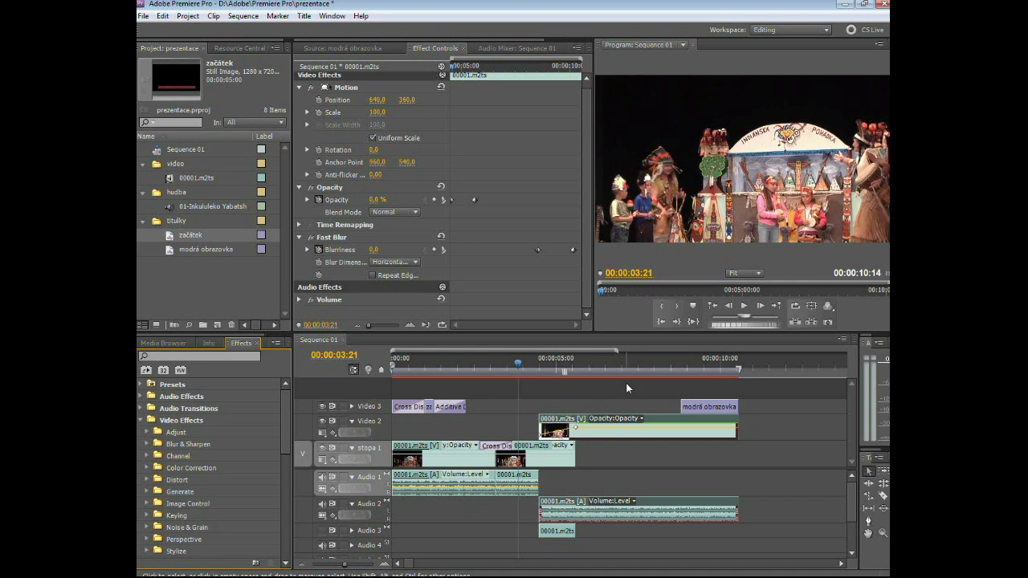
click(511, 367)
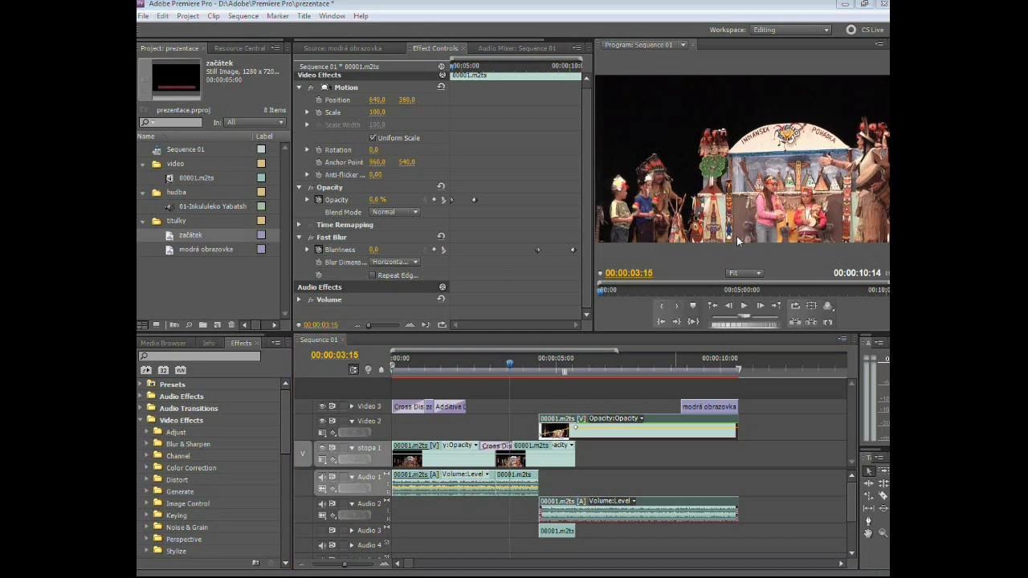
Open File > Export > Media to bring up Export Settings for Sequence 01.
click(143, 17)
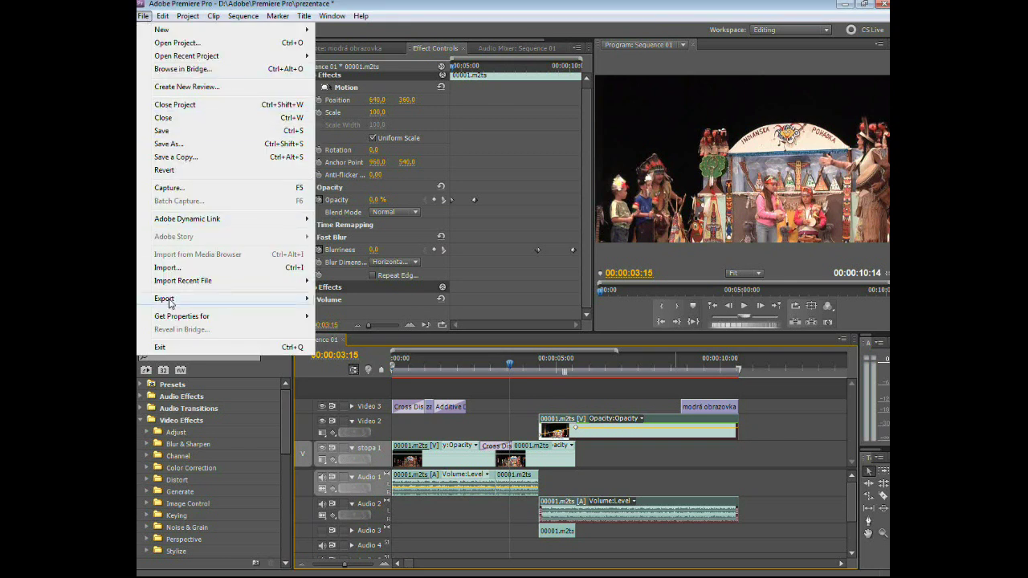
mouse_move(201, 298)
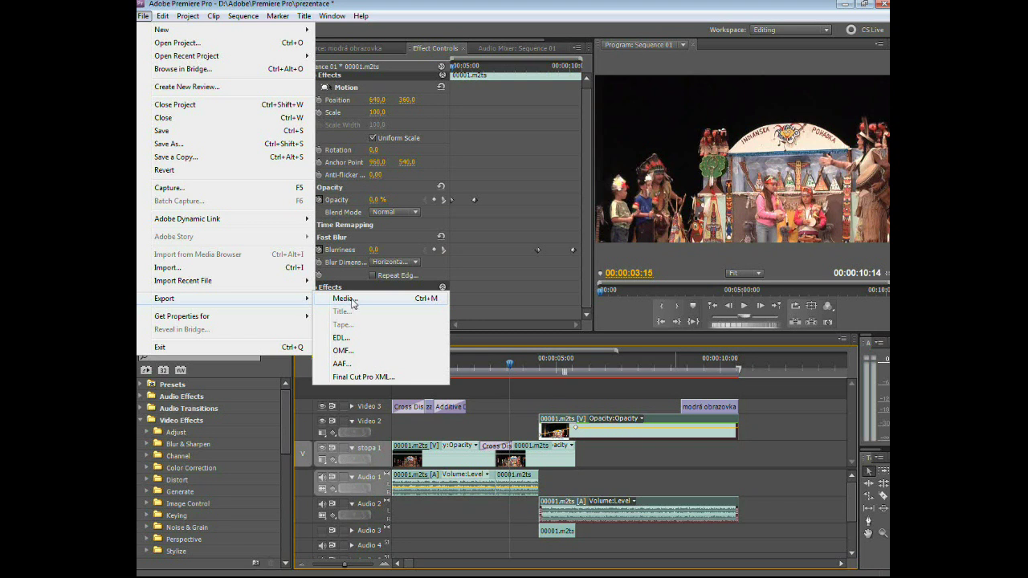
click(352, 301)
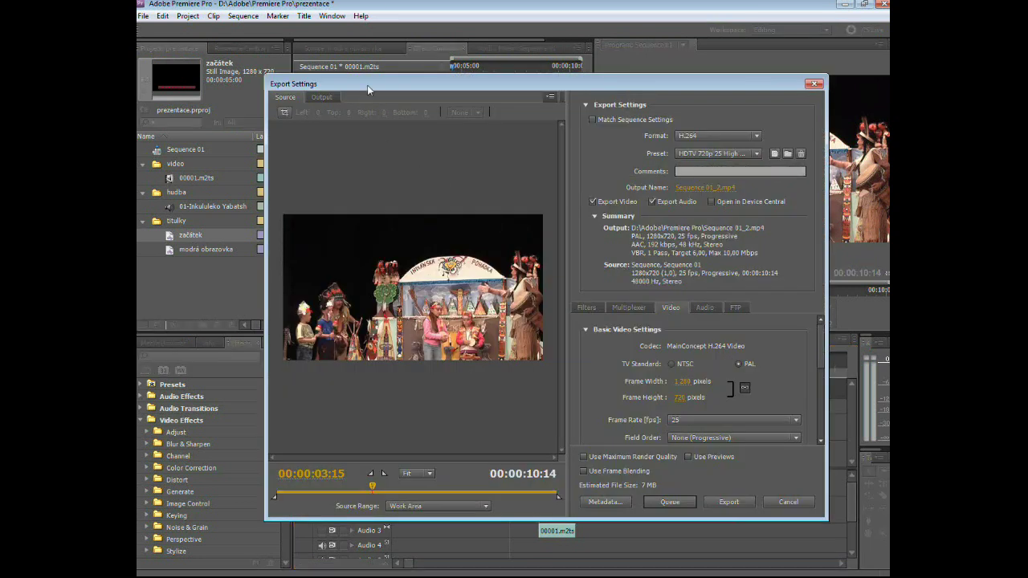
drag(368, 90, 350, 86)
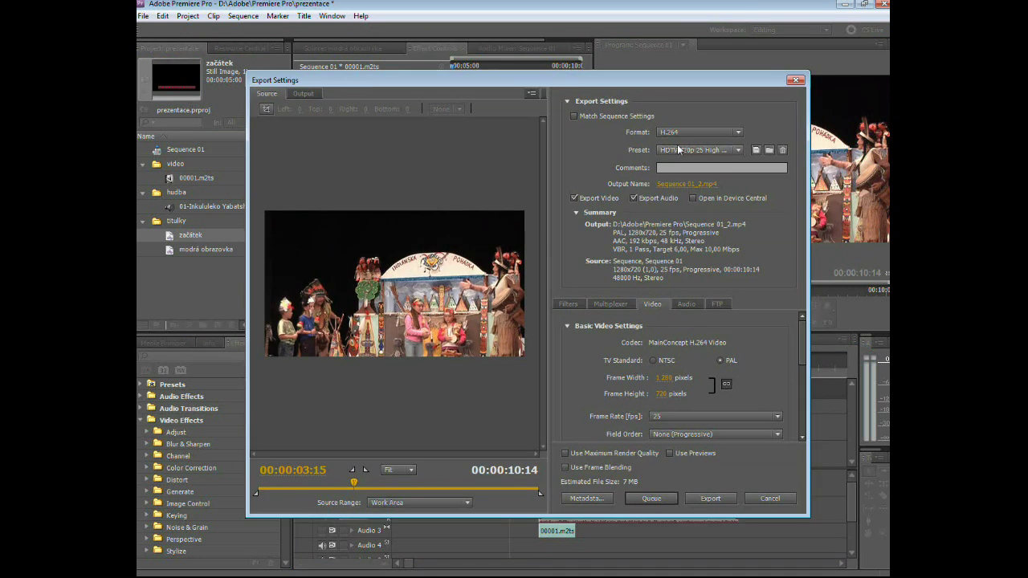
click(739, 133)
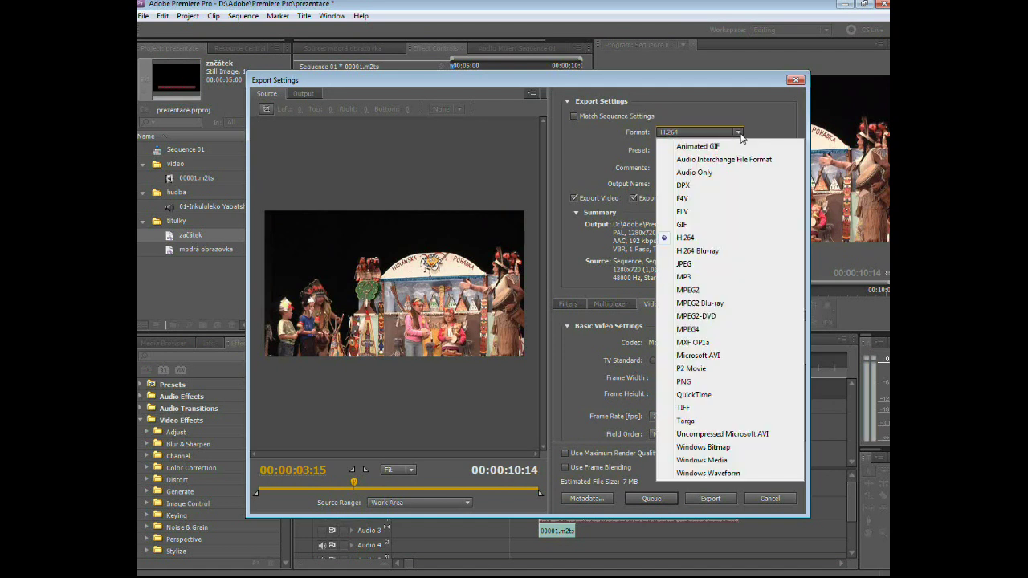
click(740, 134)
click(740, 133)
click(708, 240)
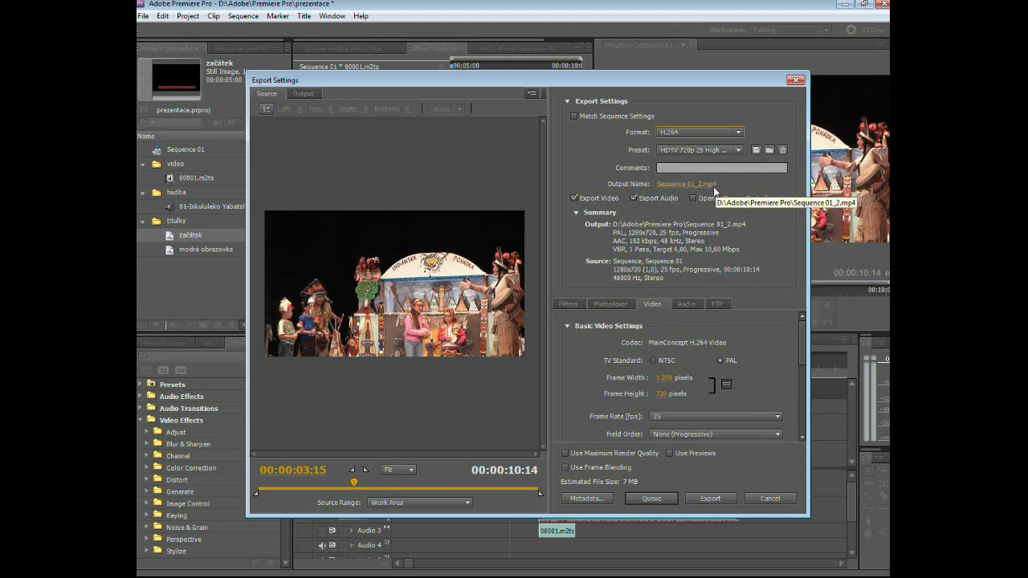
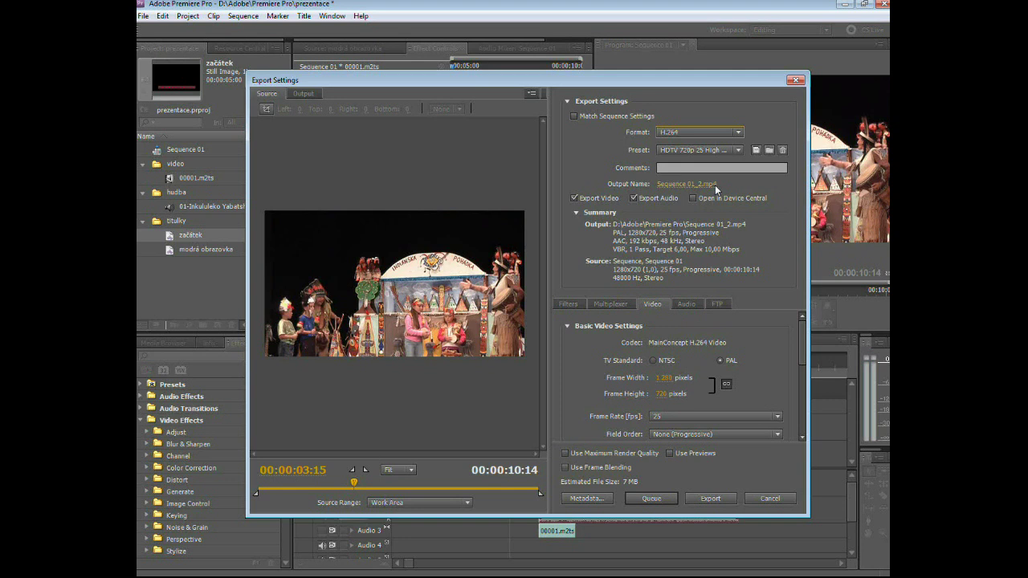
Review the export format list, briefly switching to Windows Media before dismissing it.
click(739, 132)
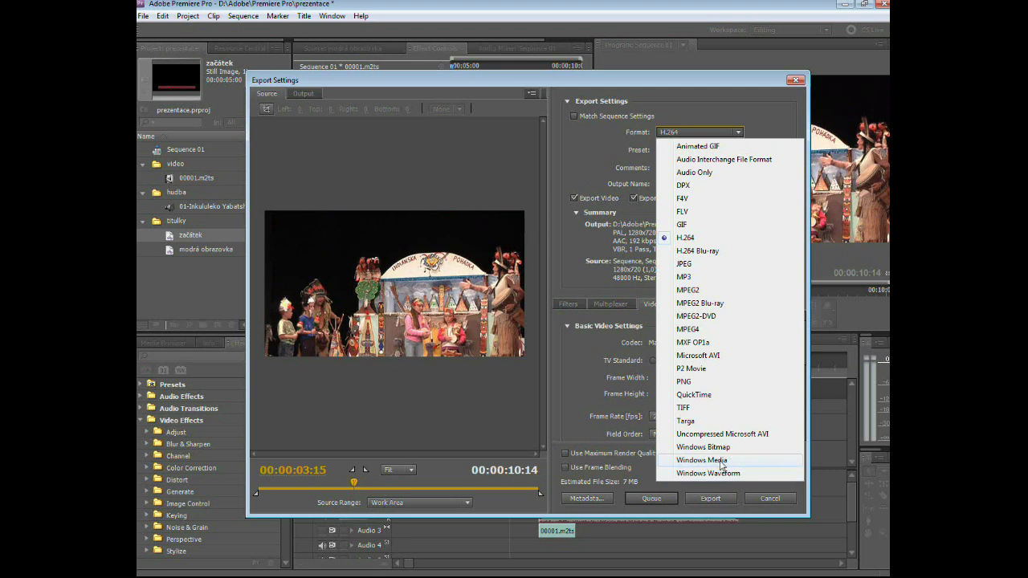
click(726, 461)
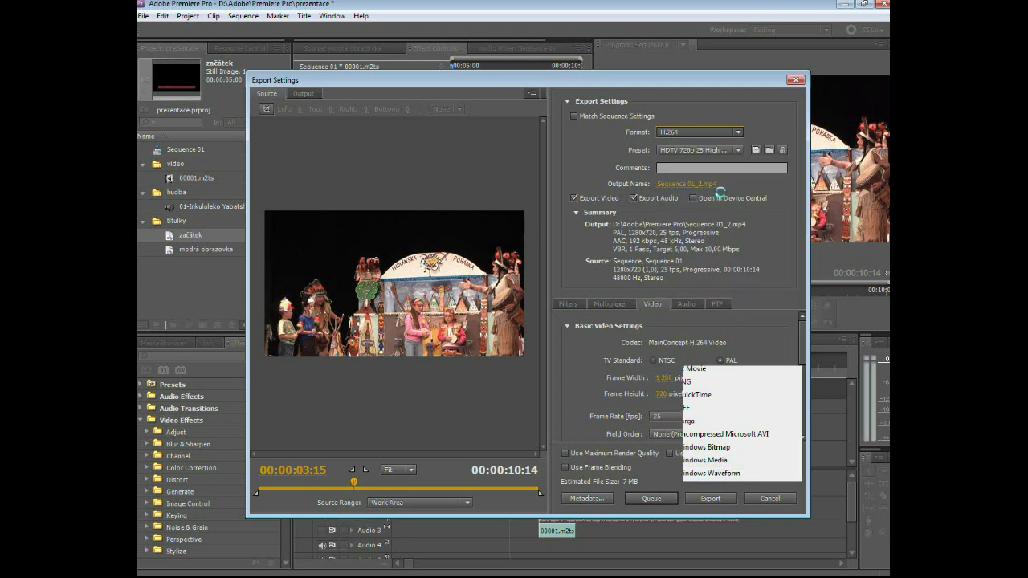
click(739, 131)
key(Escape)
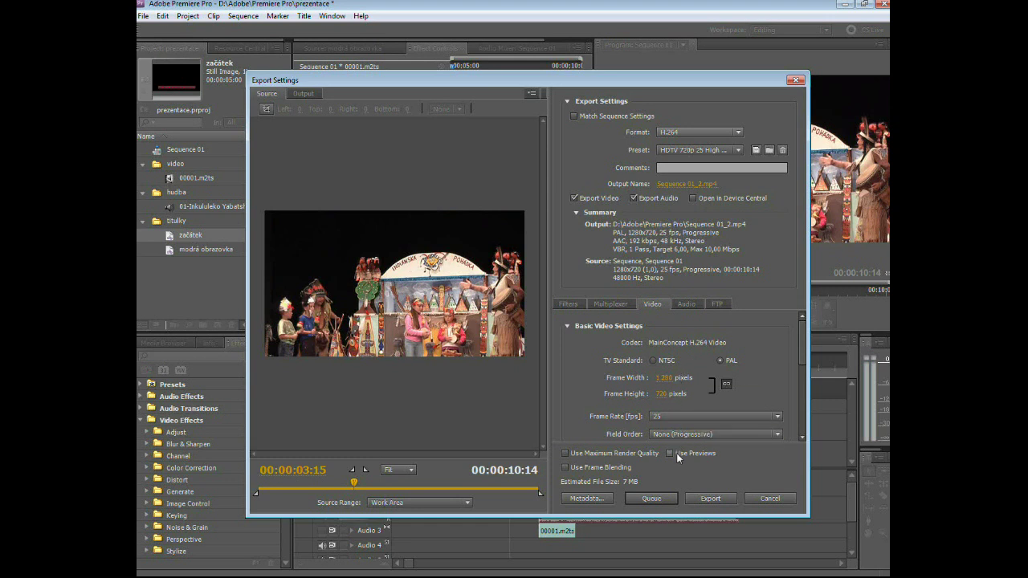
drag(803, 352, 808, 350)
Save the output as jak stříhat filmy.mp4 in the jak stříhat filmy folder and start encoding.
click(680, 185)
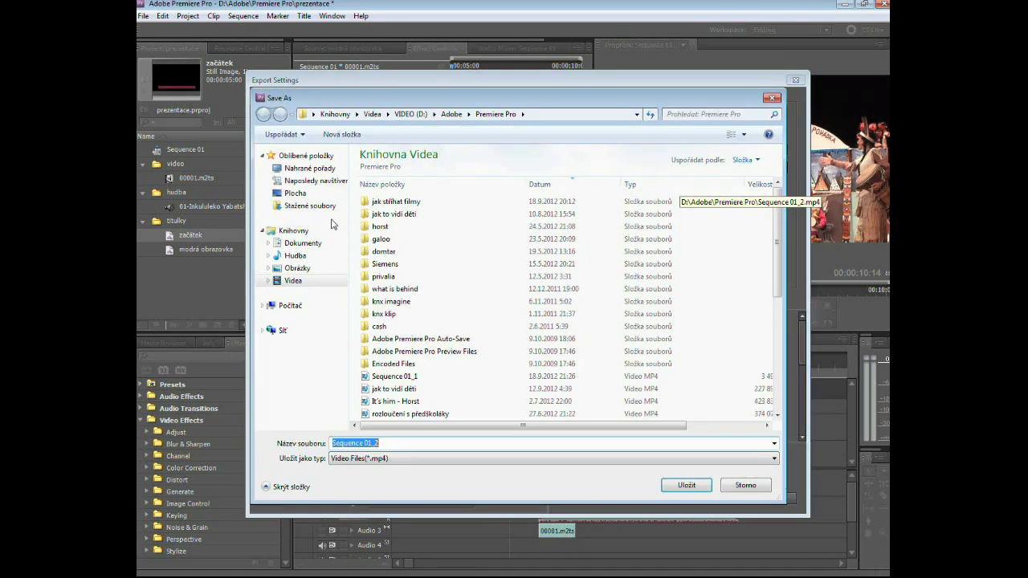
double_click(378, 200)
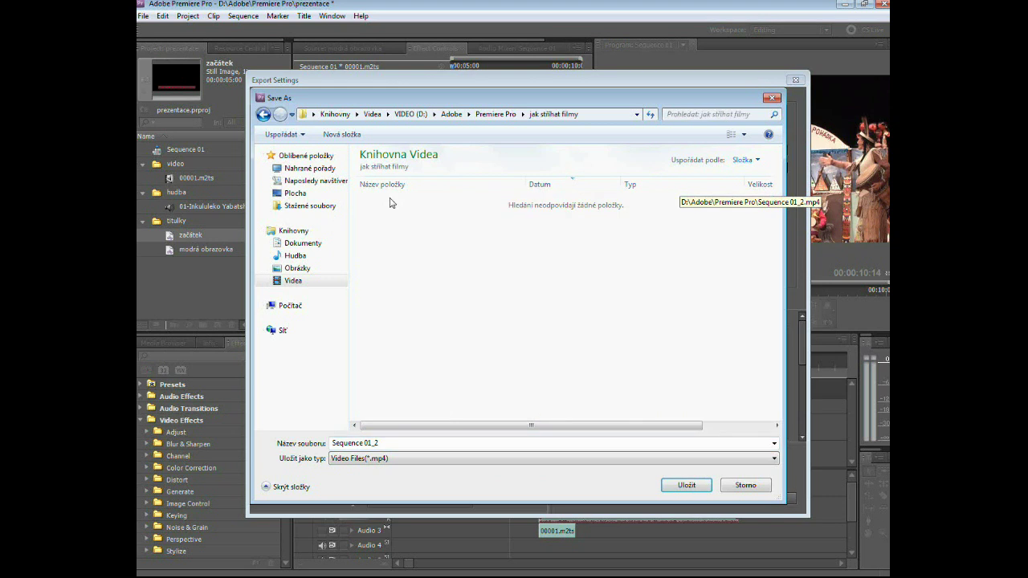
click(386, 443)
text(j)
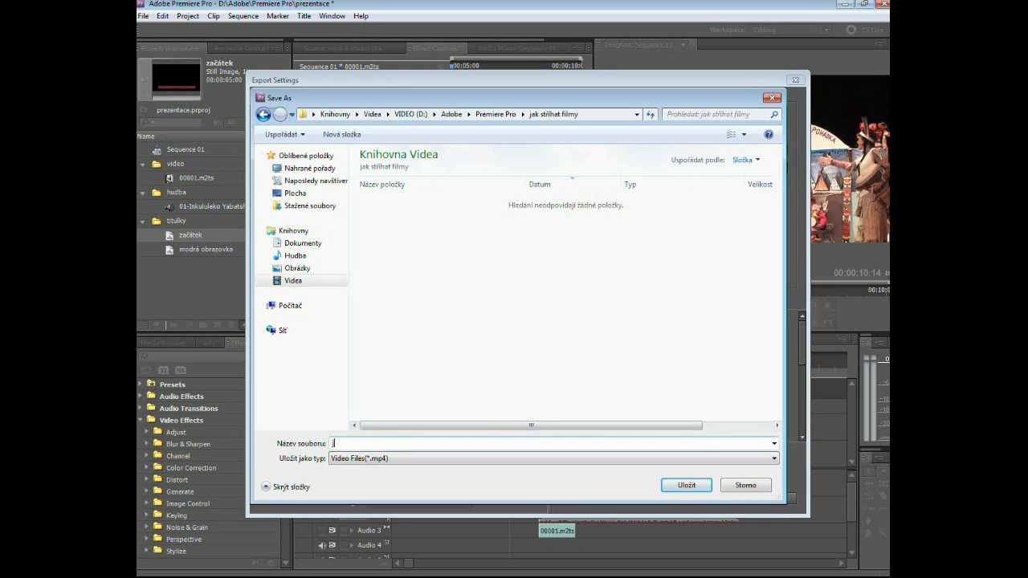
text(ak stří)
text(hat f)
text(ilmy)
click(684, 485)
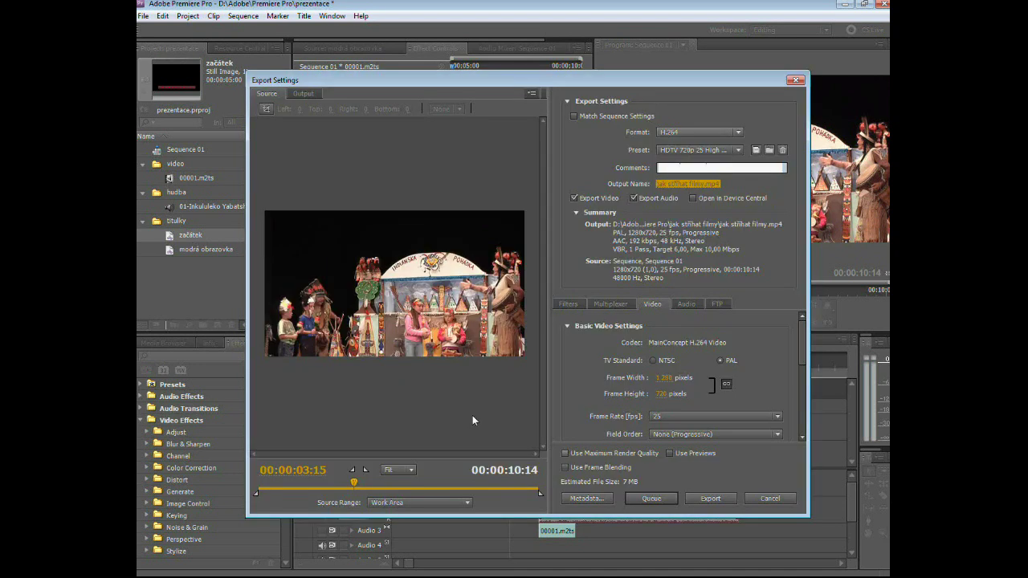
click(710, 498)
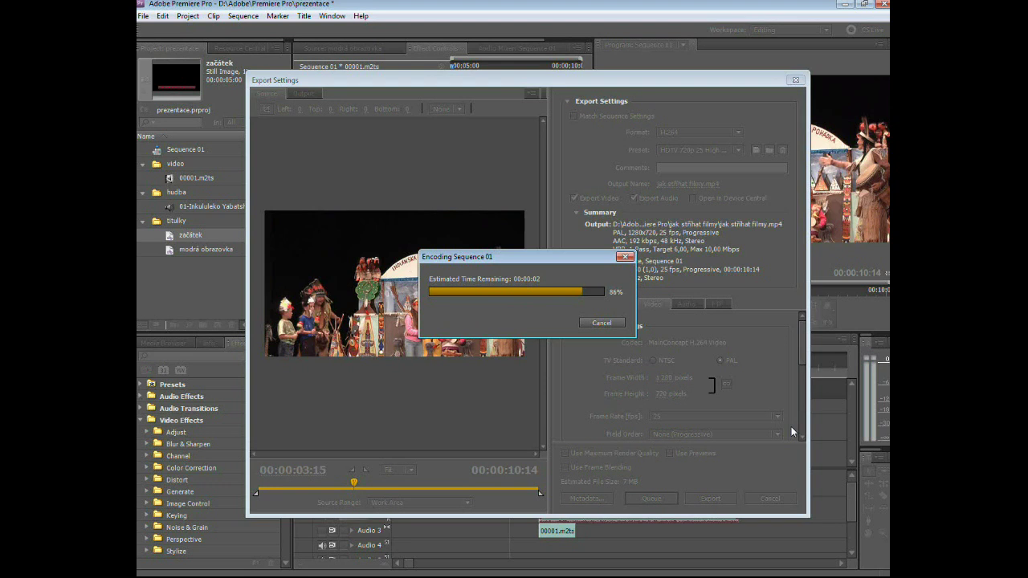
Refresh the export folder in Total Commander to show the final size of jak stříhat filmy.mp4.
key(alt+Tab)
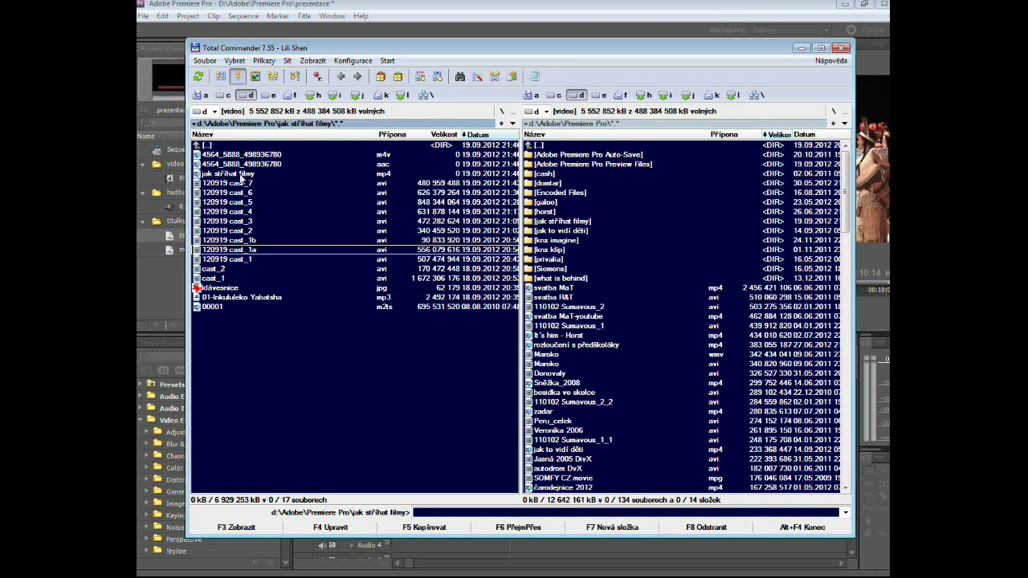
click(241, 175)
drag(470, 50, 536, 71)
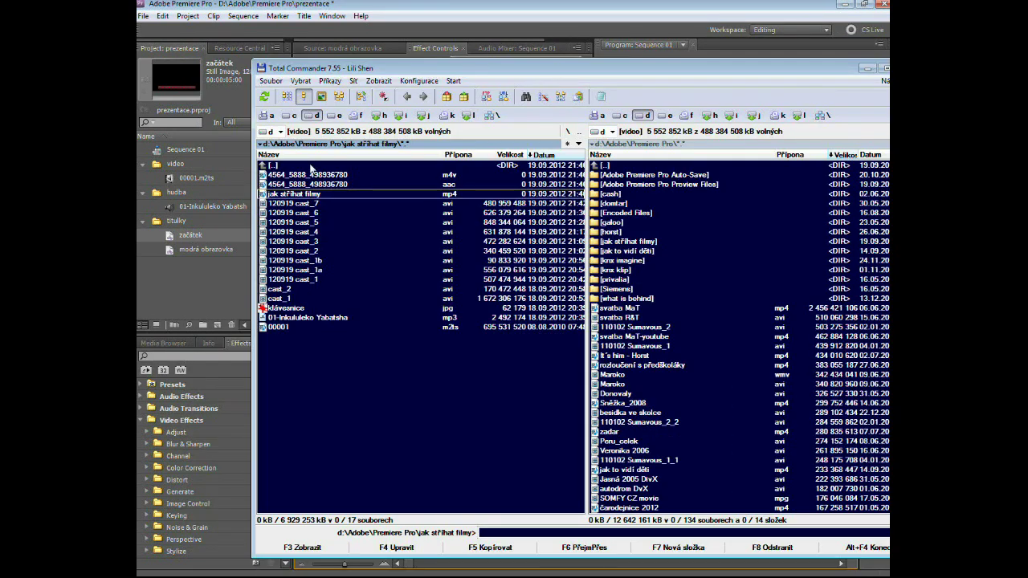
double_click(314, 164)
key(Return)
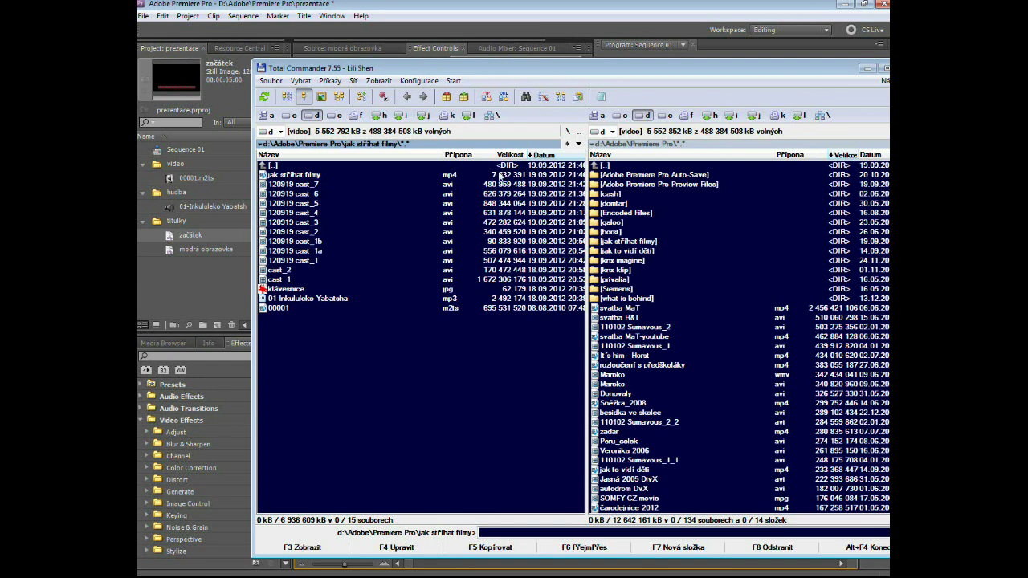
Play jak stříhat filmy.mp4 to confirm it works, close the player, and minimize Total Commander.
click(376, 176)
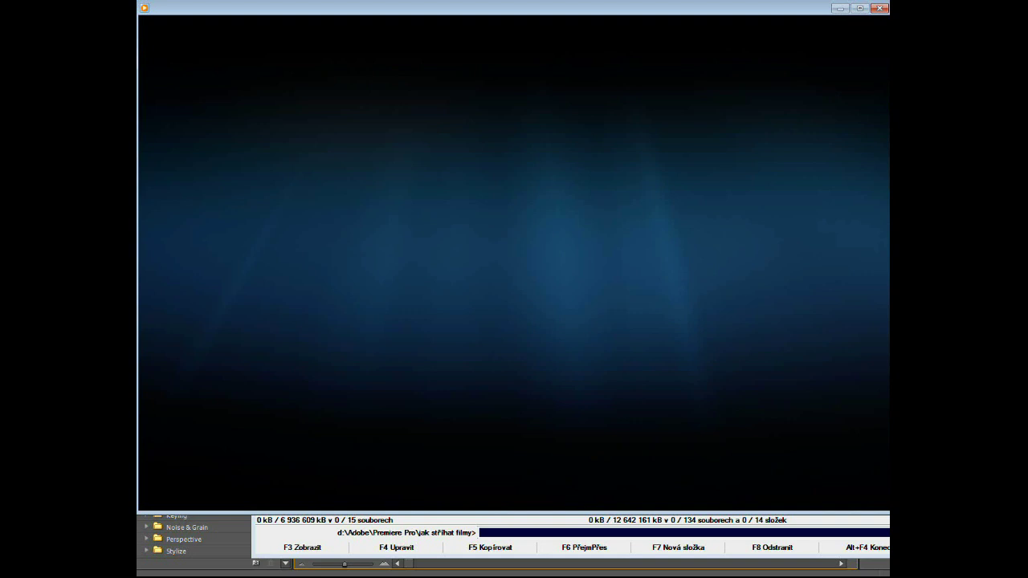
click(879, 9)
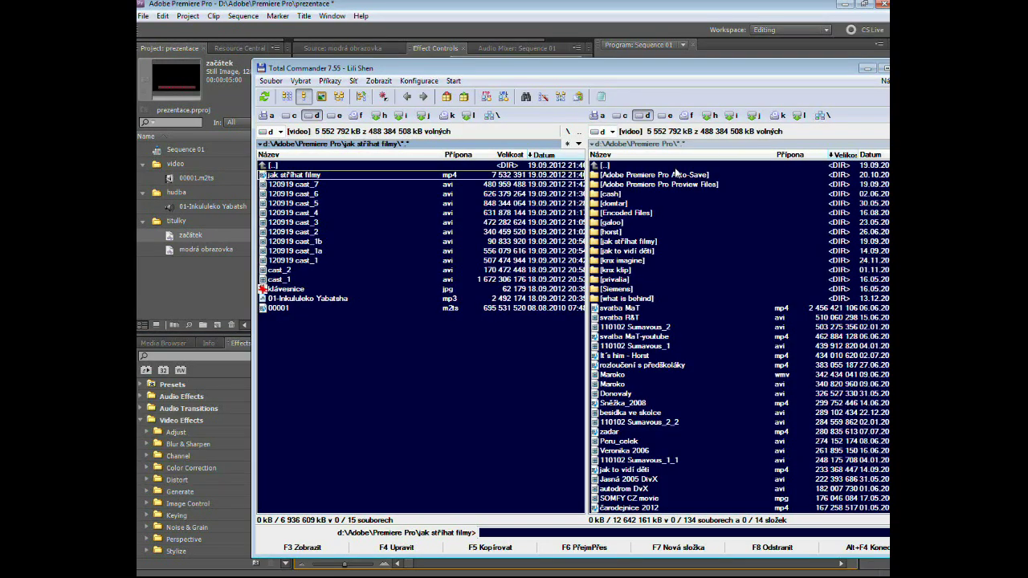
click(868, 69)
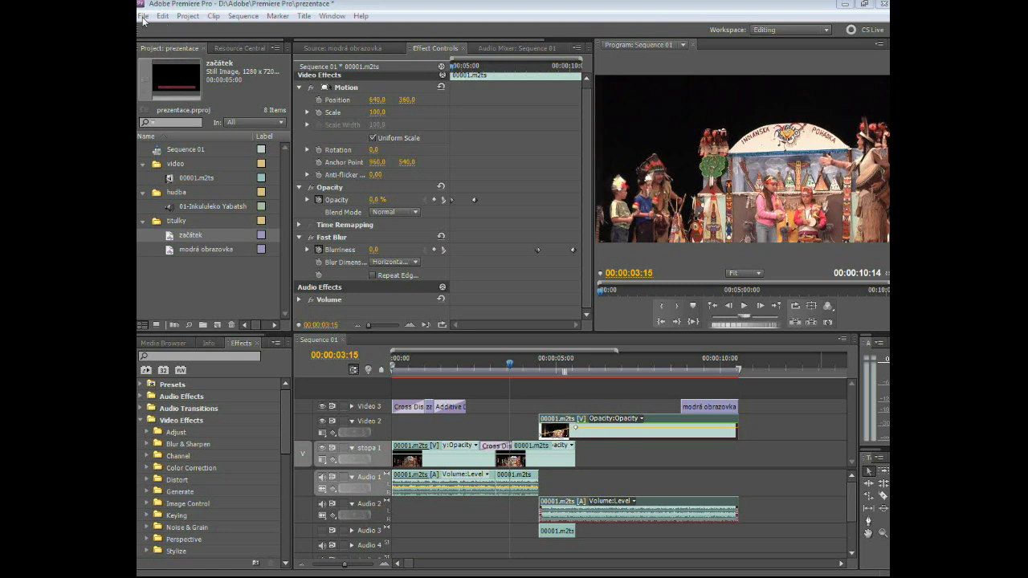
Begin closing the prezentace project but cancel the prompt.
click(143, 17)
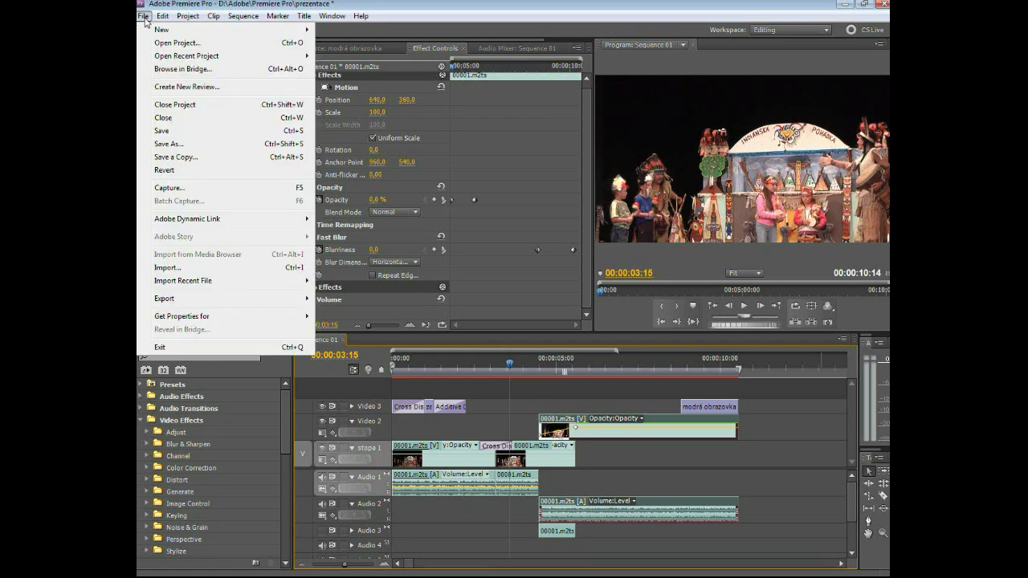
click(174, 105)
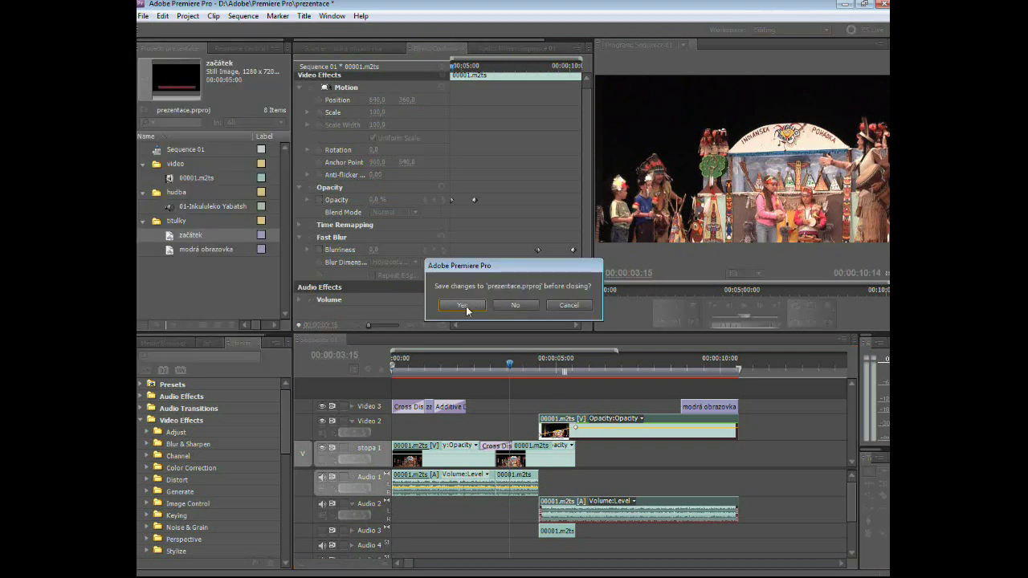
click(569, 305)
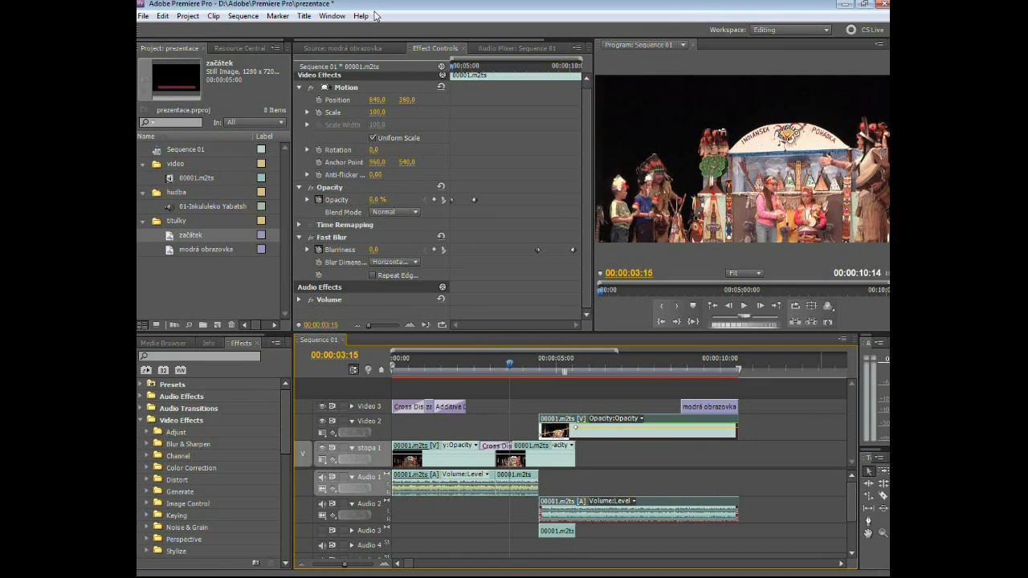
Save the prezentace project with Ctrl+S and close it via File > Close Project.
key(ctrl+s)
click(481, 448)
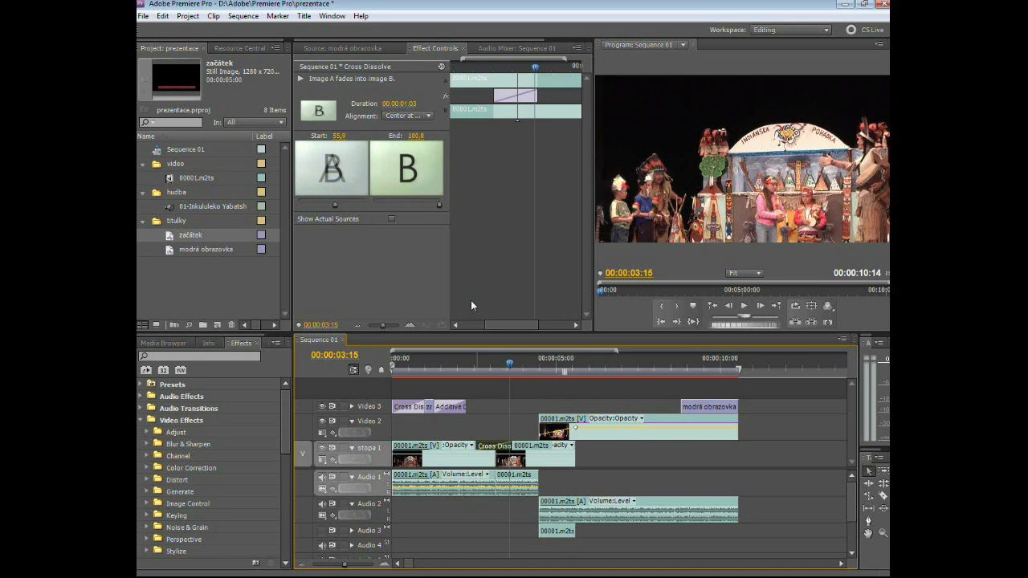
key(ctrl+s)
click(143, 15)
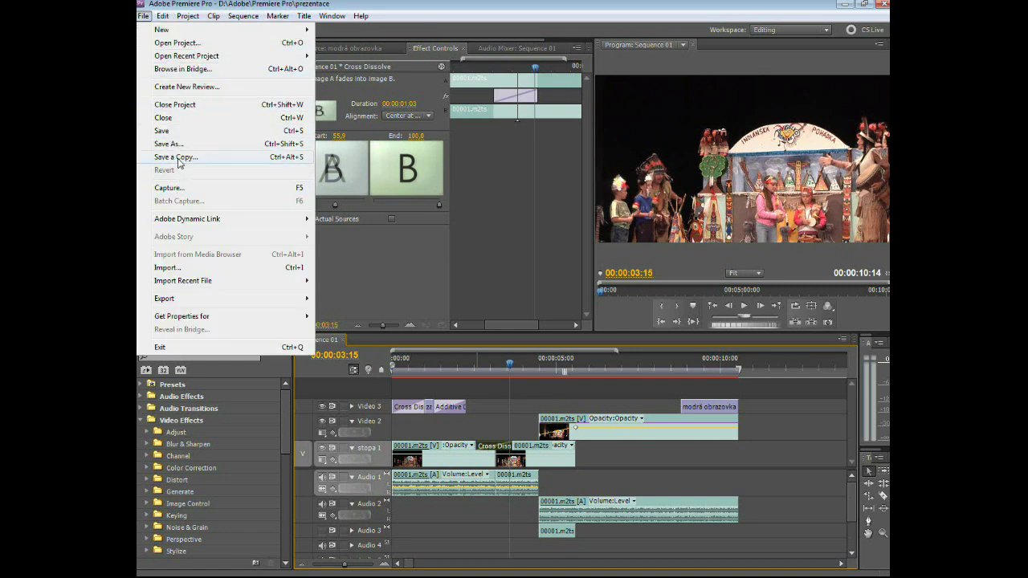
click(180, 106)
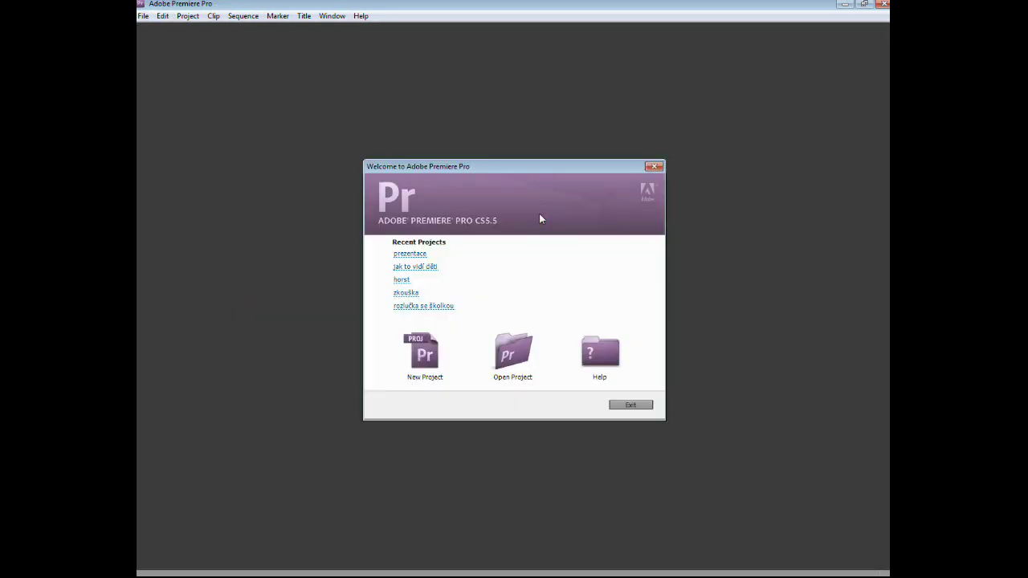
Open the jak to vidí děti project and scrub through the opening countdown.
click(418, 267)
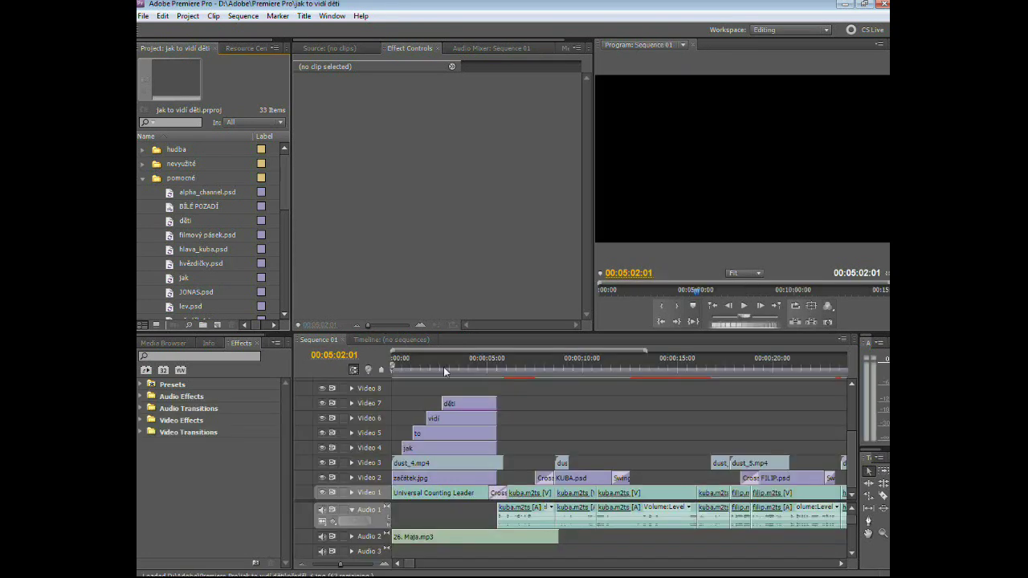
drag(443, 367, 410, 368)
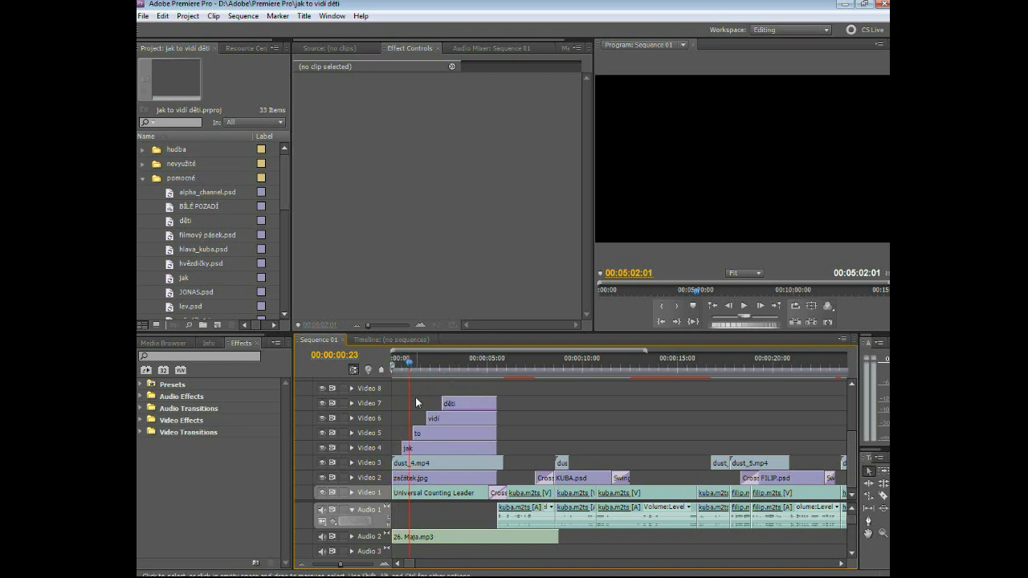
mouse_move(419, 368)
mouse_down()
mouse_move(388, 367)
mouse_move(436, 368)
mouse_move(393, 369)
mouse_move(406, 375)
mouse_move(412, 365)
mouse_up()
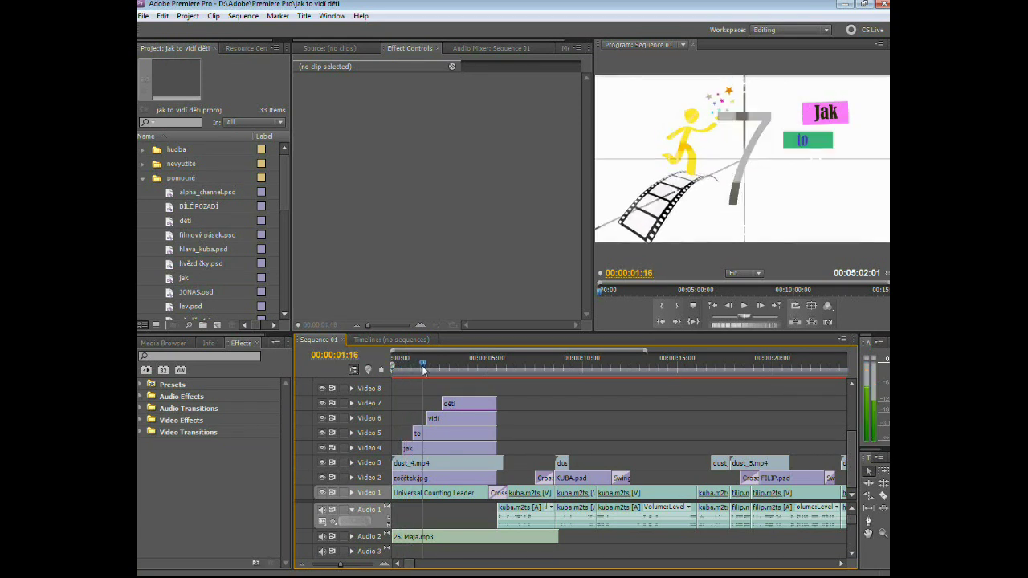
drag(412, 366, 478, 374)
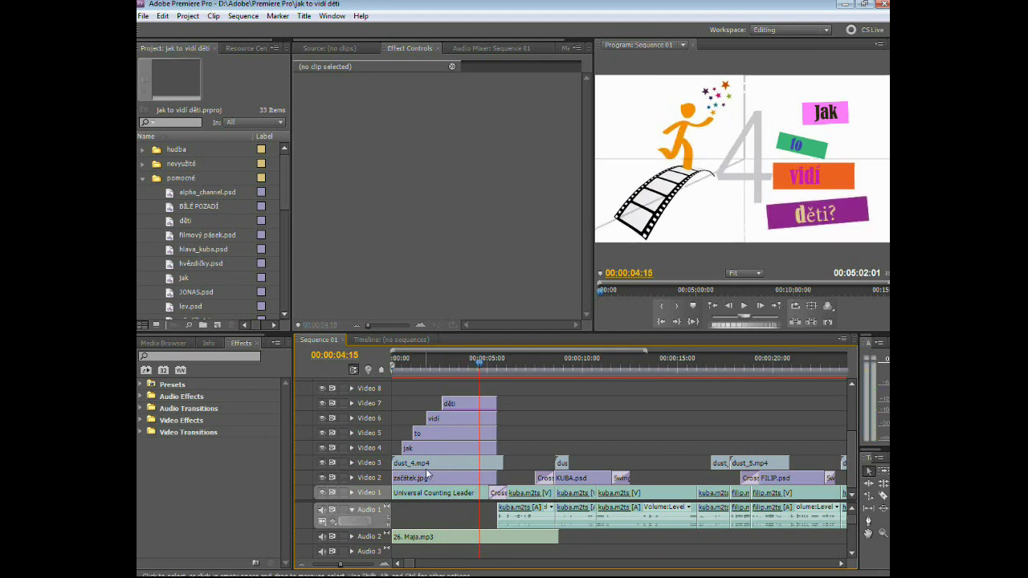
Inspect the dust_4.mp4 overlay's effect settings while scrubbing the countdown.
click(425, 466)
click(472, 366)
drag(471, 366, 477, 380)
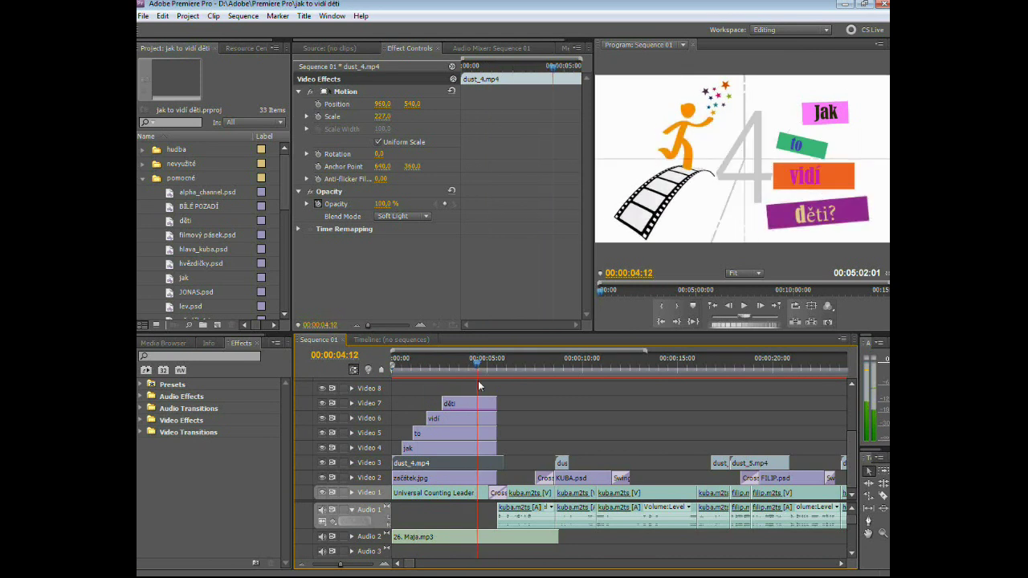
mouse_move(477, 380)
mouse_down()
mouse_move(571, 377)
mouse_move(543, 366)
mouse_move(568, 373)
mouse_up()
Inspect the dust_2.mp4 overlay's opacity fade over the boy's first shot.
click(571, 457)
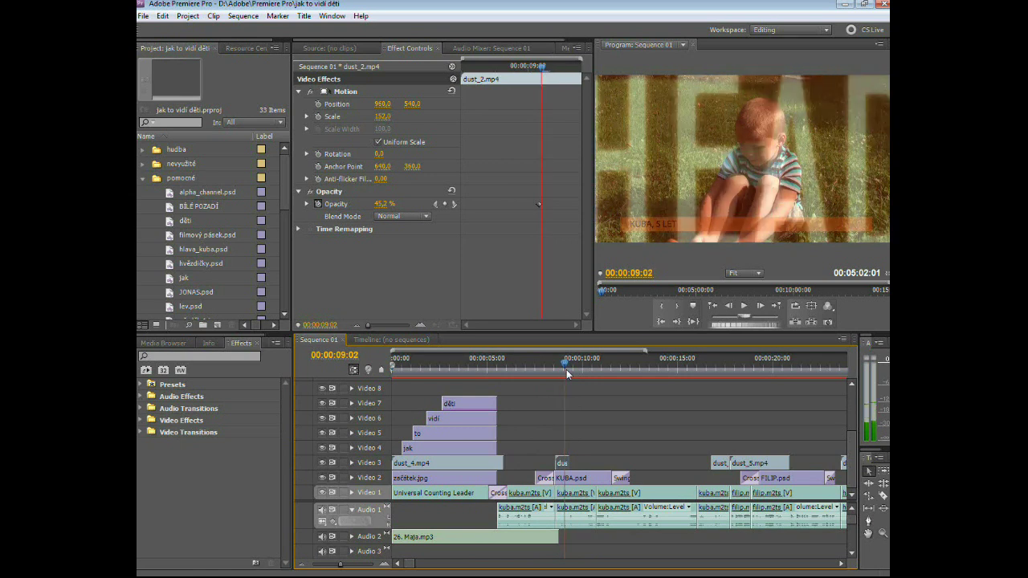
mouse_move(567, 373)
mouse_down()
mouse_move(550, 372)
mouse_move(573, 378)
mouse_up()
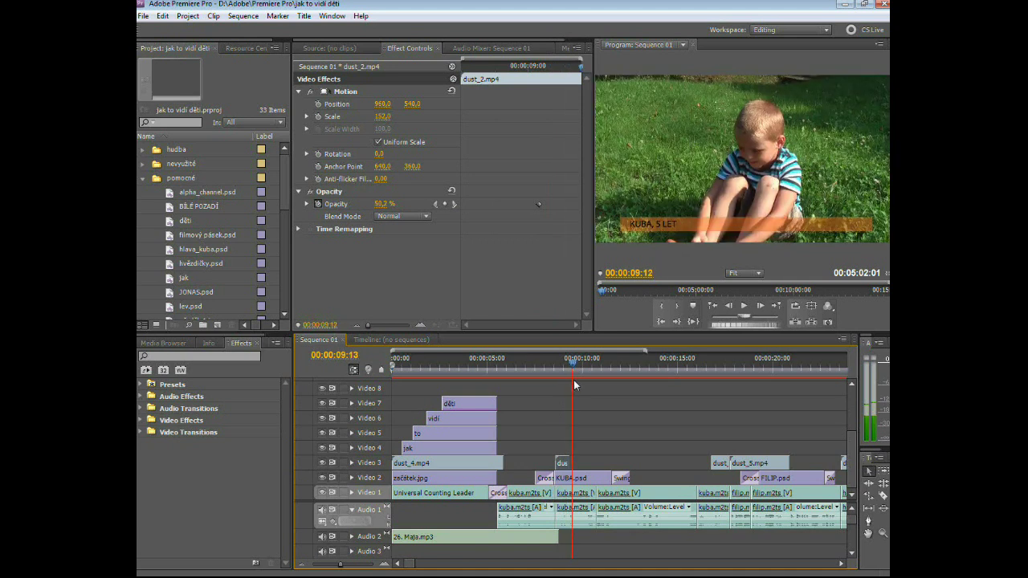
mouse_move(572, 378)
mouse_down()
mouse_move(553, 383)
mouse_move(605, 388)
mouse_up()
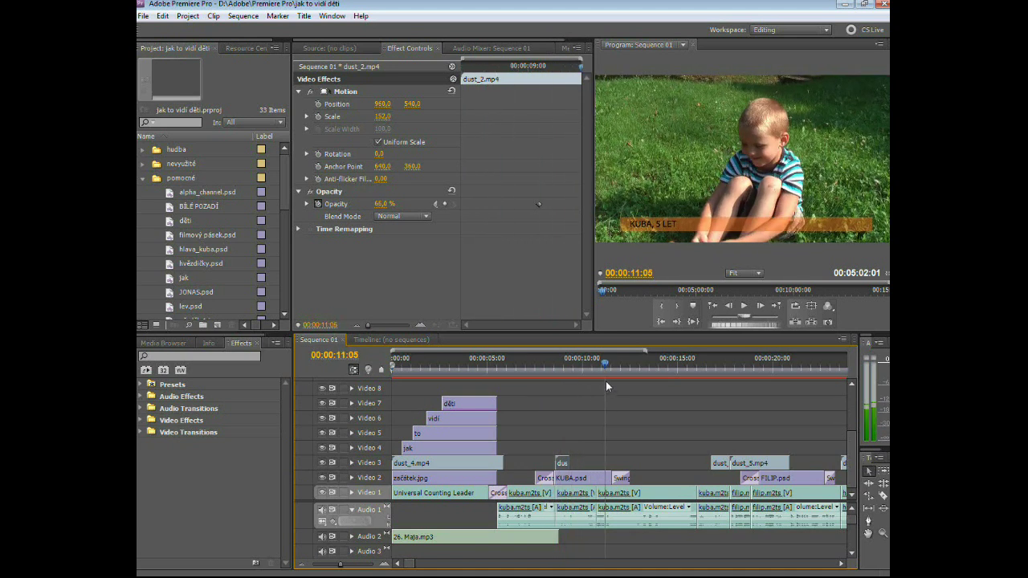
mouse_move(605, 389)
mouse_down()
mouse_move(624, 367)
mouse_move(732, 393)
mouse_up()
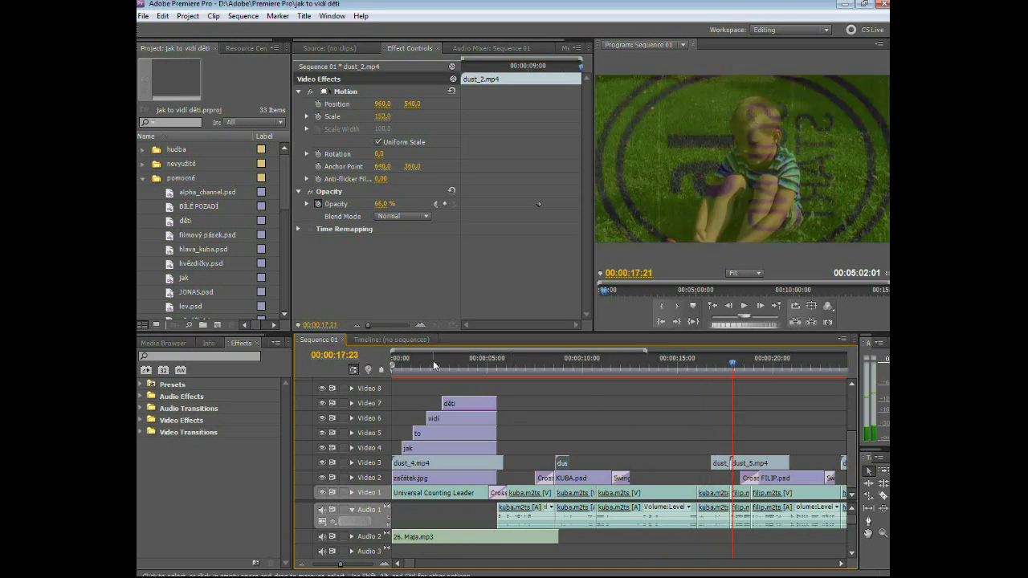
Play the opening countdown from the first frame and stop partway through.
click(392, 362)
click(392, 361)
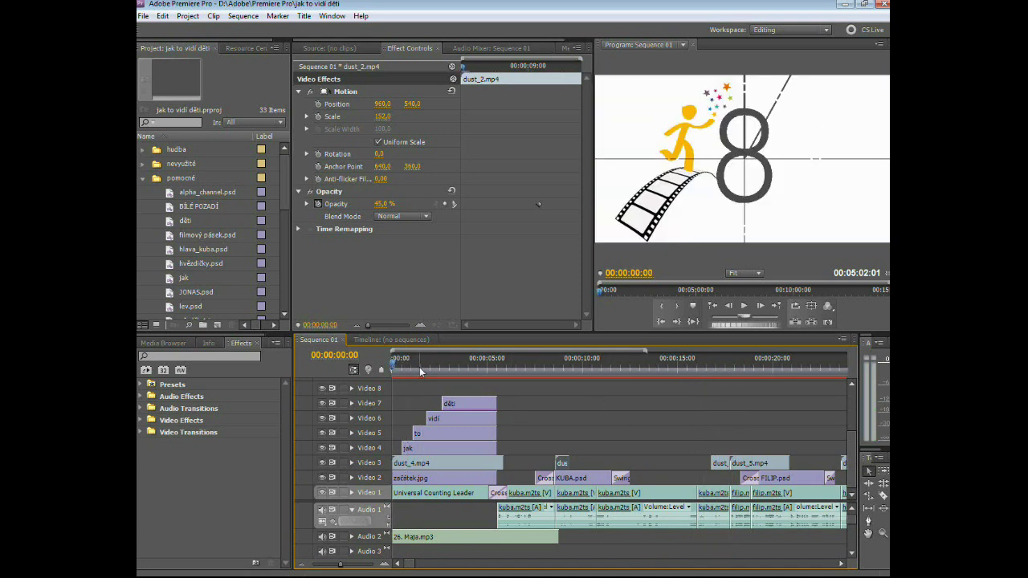
click(743, 306)
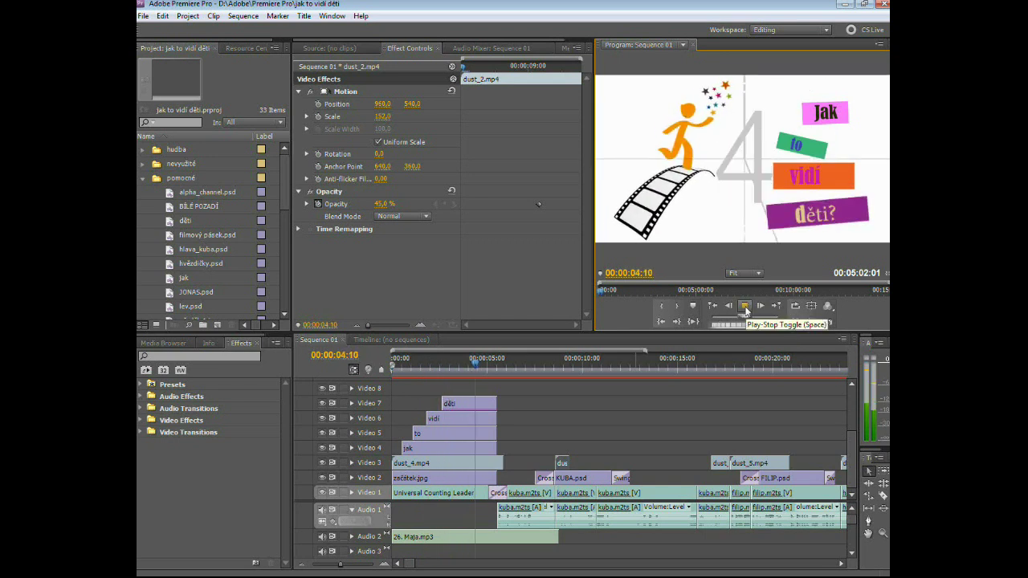
click(744, 306)
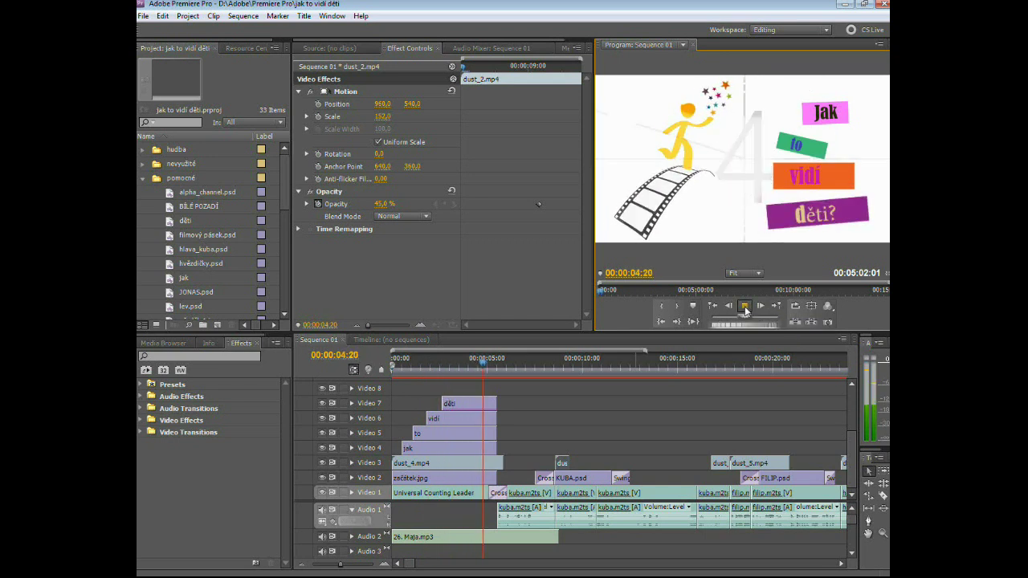
Check the Universal Counting Leader's 11.0% opacity and bring up the New Item choices.
click(450, 492)
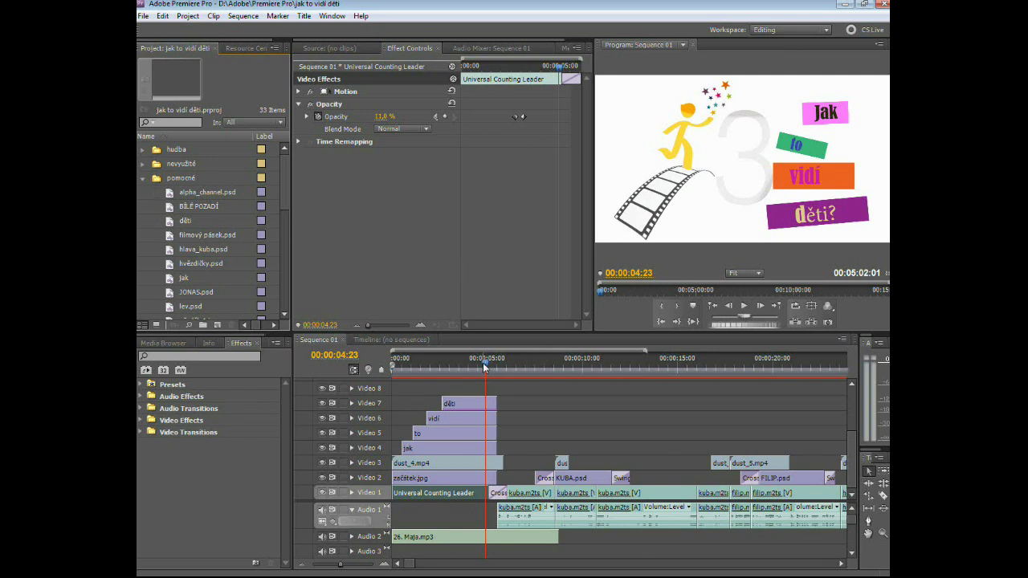
drag(485, 367, 478, 367)
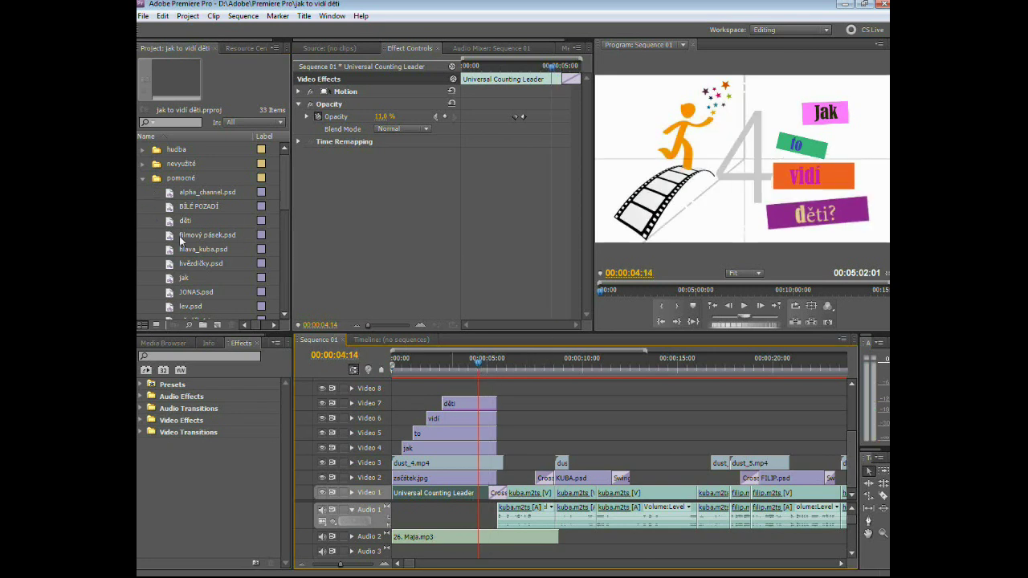
right_click(149, 228)
mouse_move(184, 274)
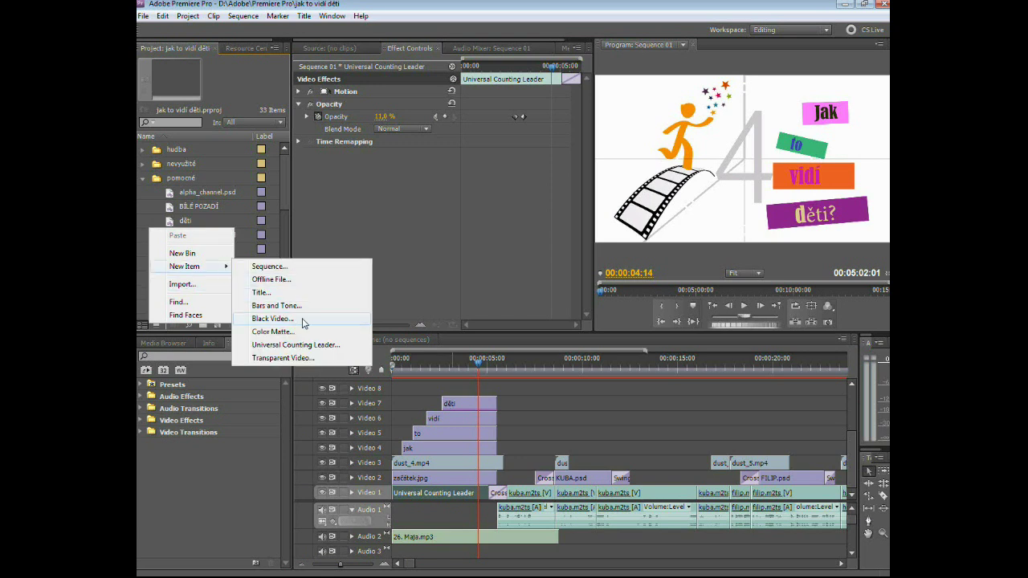
Dismiss the New Item menu and move to the žlutý panáček.psd graphic near 00:01:28.
key(Escape)
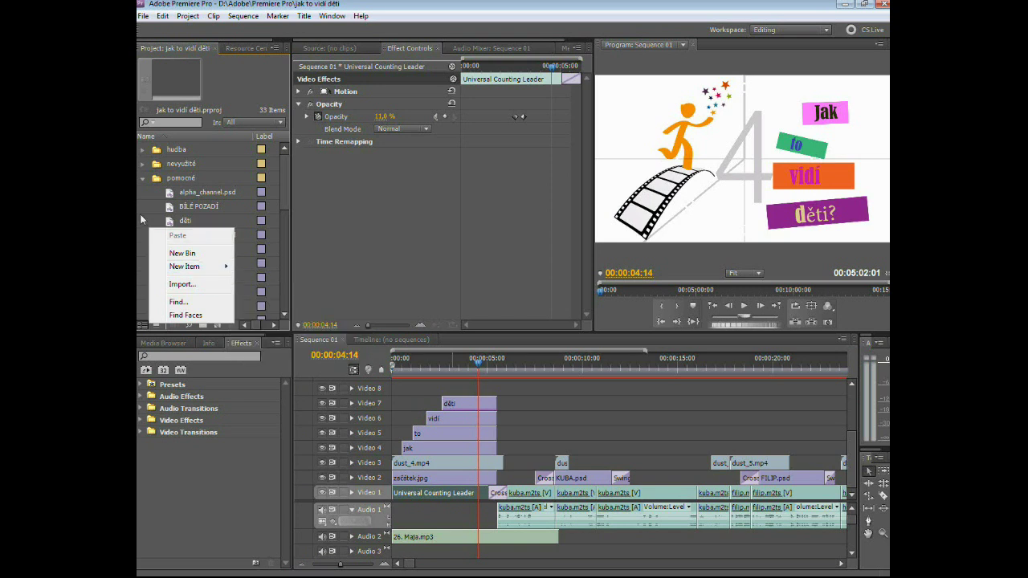
key(Escape)
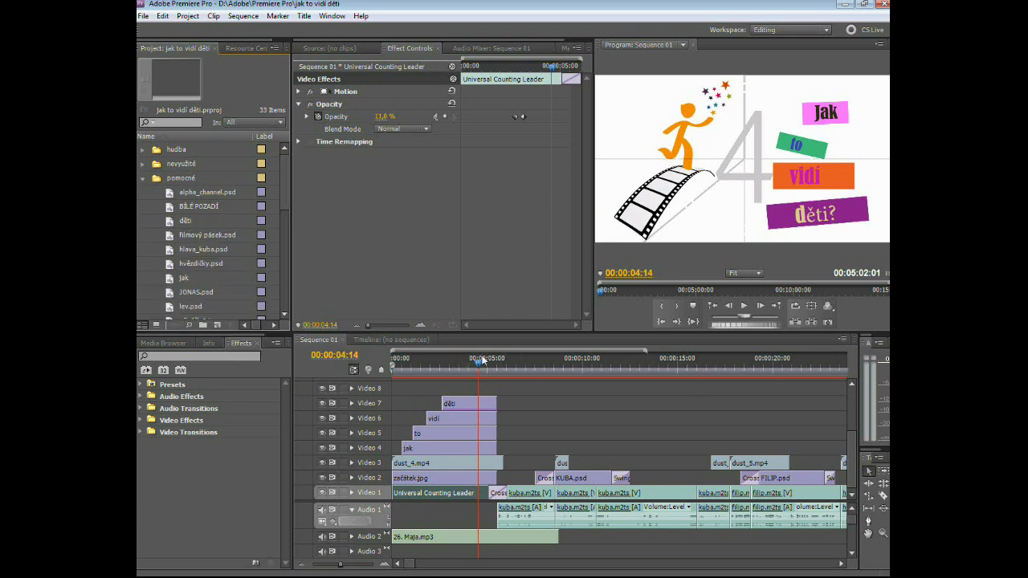
drag(478, 365, 501, 367)
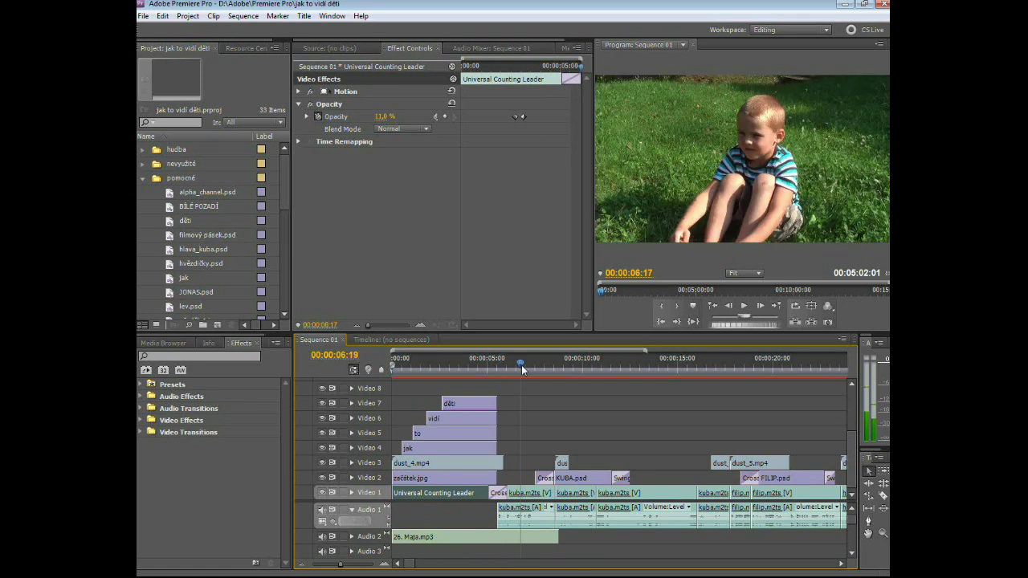
drag(506, 369, 620, 369)
click(413, 565)
drag(413, 565, 444, 569)
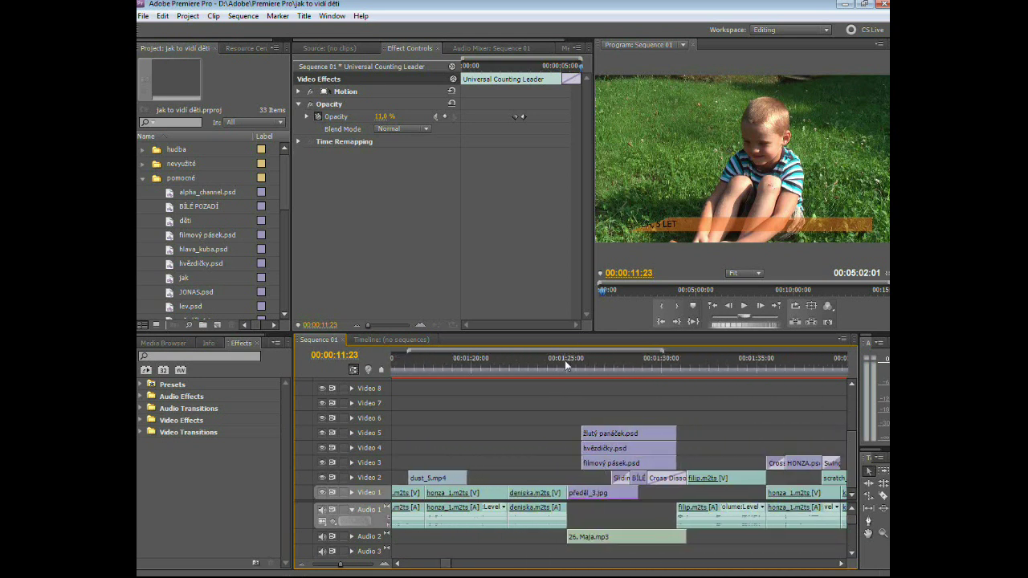
mouse_move(567, 365)
mouse_down()
mouse_move(647, 376)
mouse_move(615, 375)
mouse_move(629, 372)
mouse_up()
Select the žlutý panáček.psd Motion keyframes and settle the playhead on 00:01:28:09.
click(601, 447)
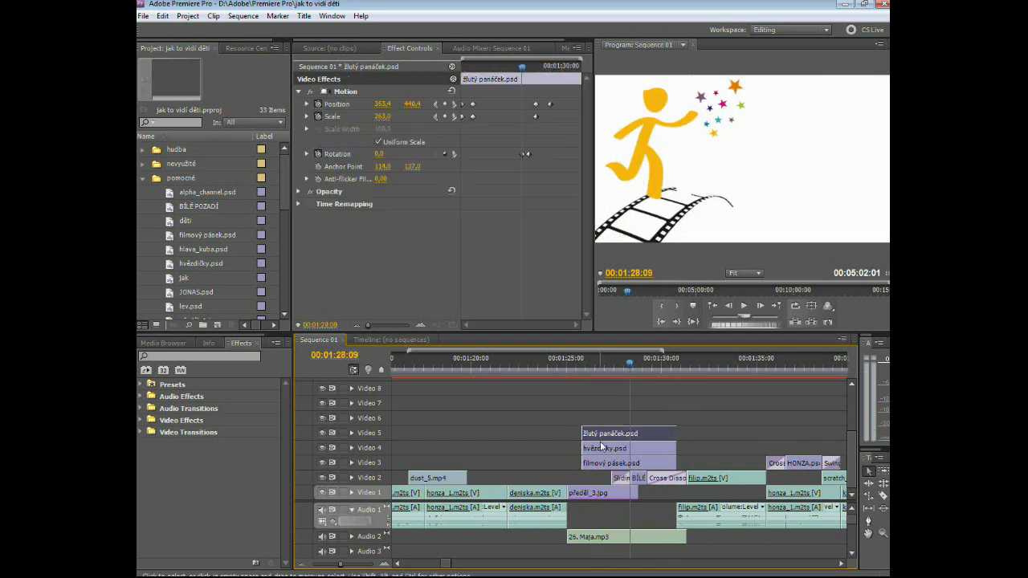
click(603, 449)
click(609, 435)
click(612, 451)
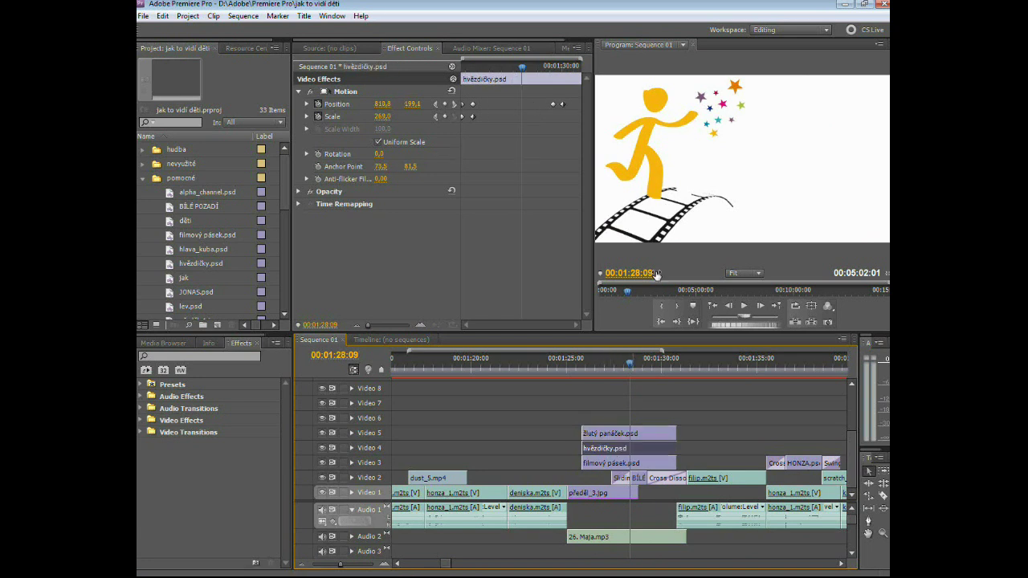
drag(633, 371, 641, 371)
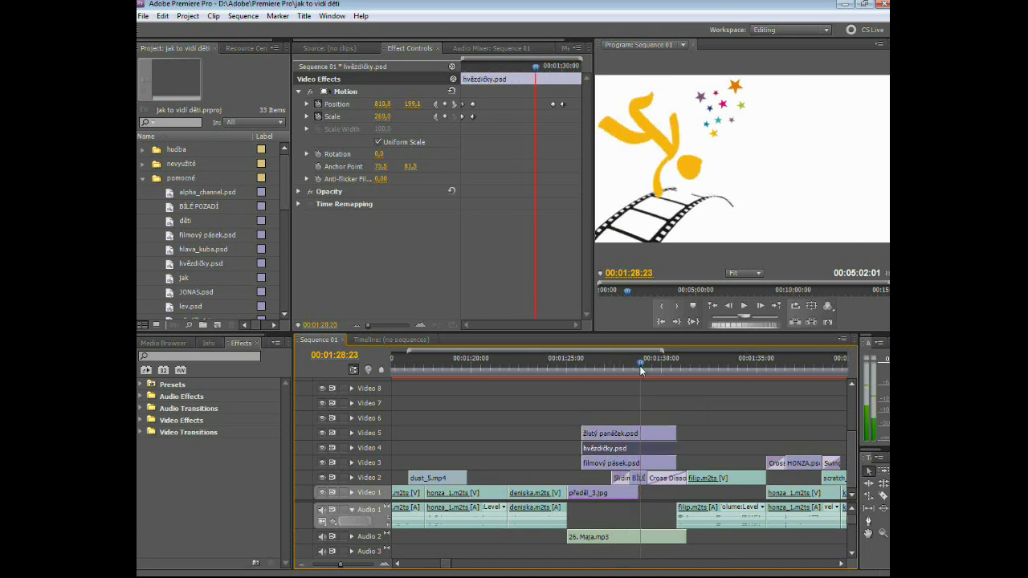
click(624, 435)
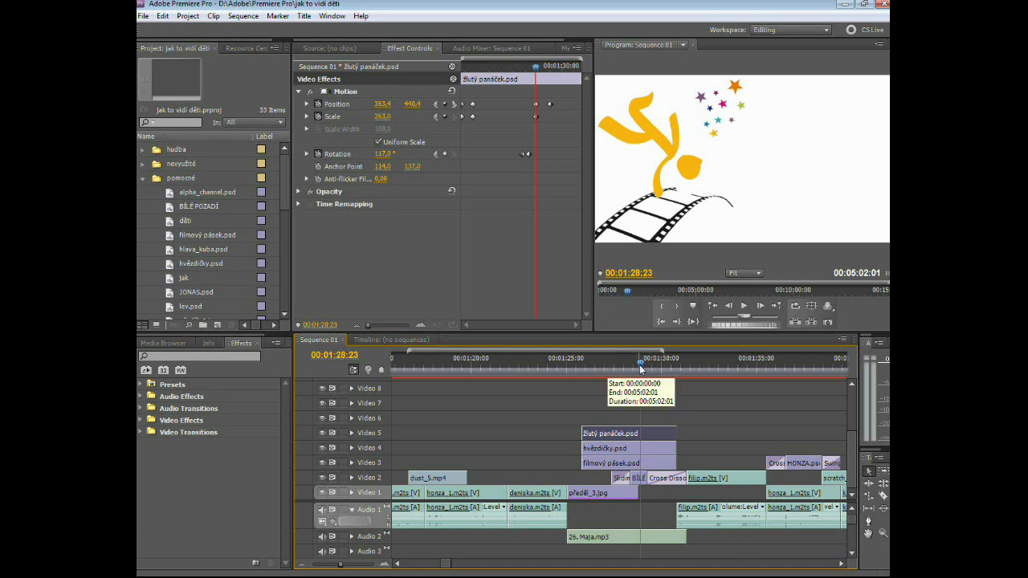
drag(634, 368, 627, 366)
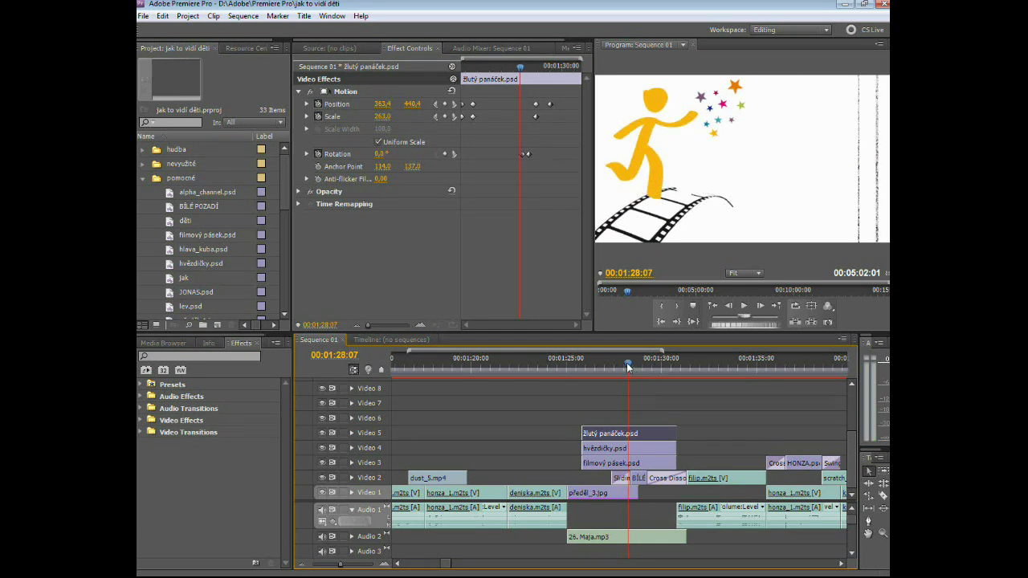
drag(629, 367, 631, 366)
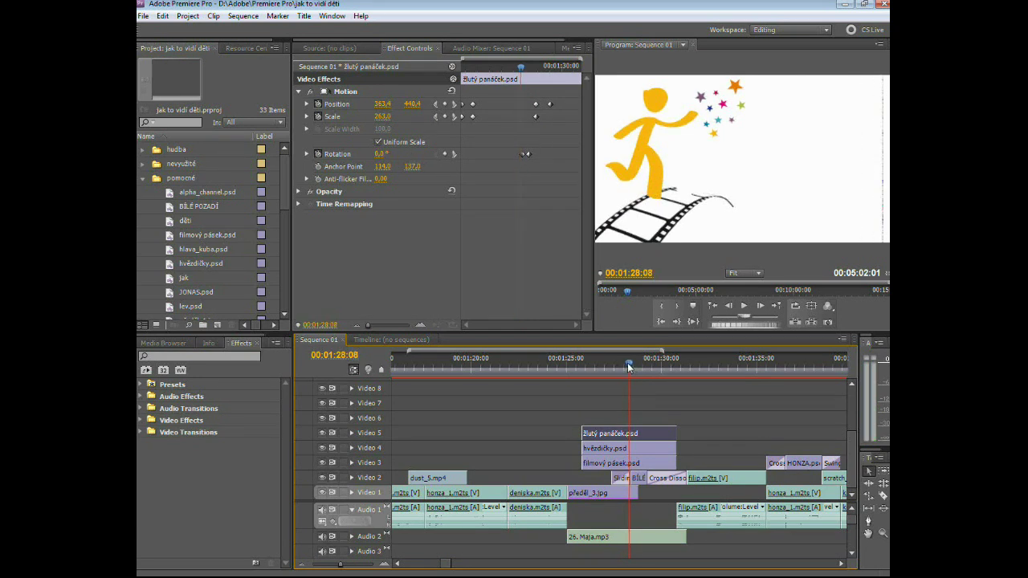
Step frame by frame through the yellow figure spinning onto the film strip, and select hvězdičky.psd.
click(759, 307)
click(760, 307)
click(760, 307)
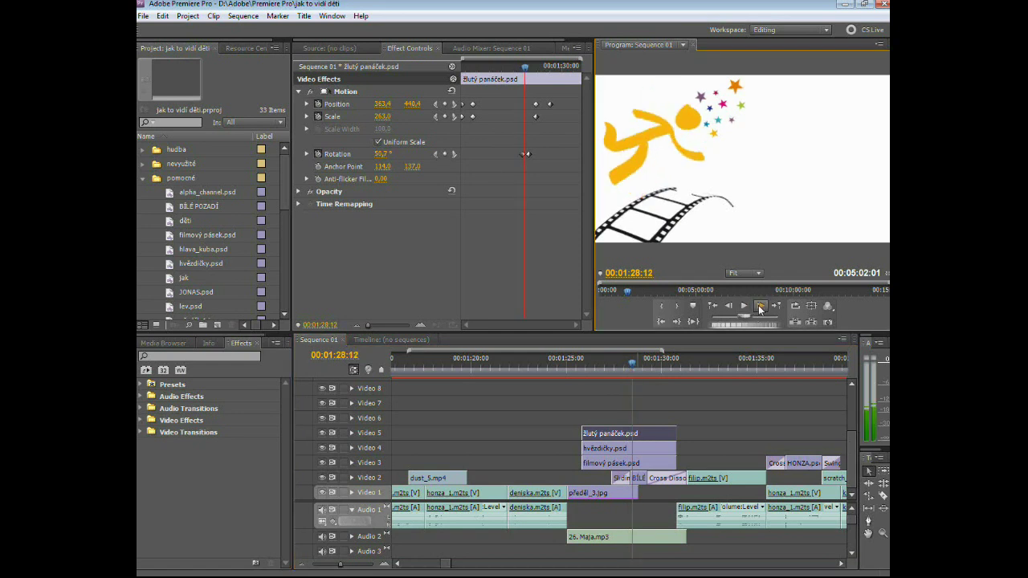
click(760, 306)
click(760, 307)
click(760, 307)
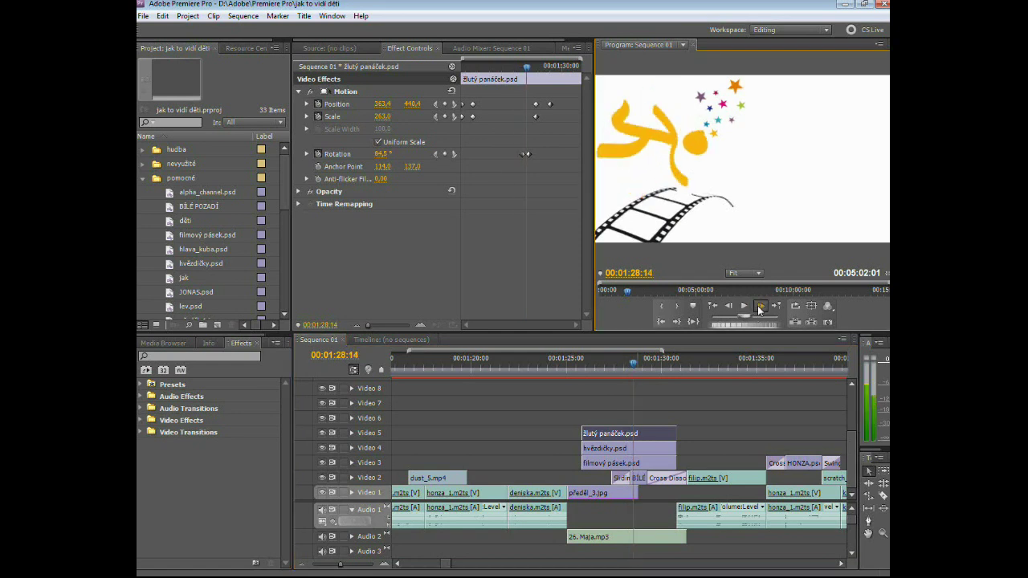
click(760, 307)
click(760, 306)
click(760, 307)
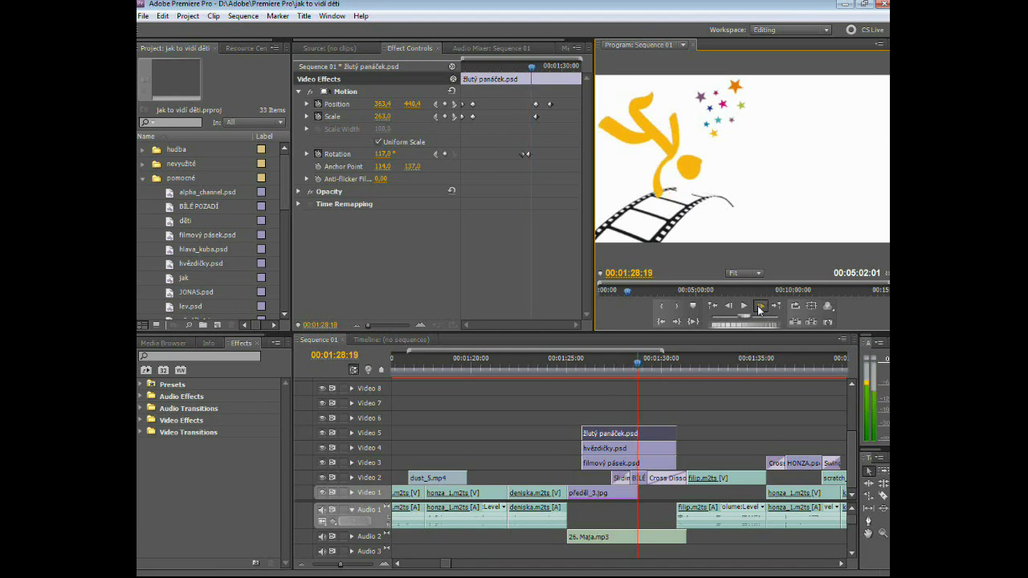
click(760, 307)
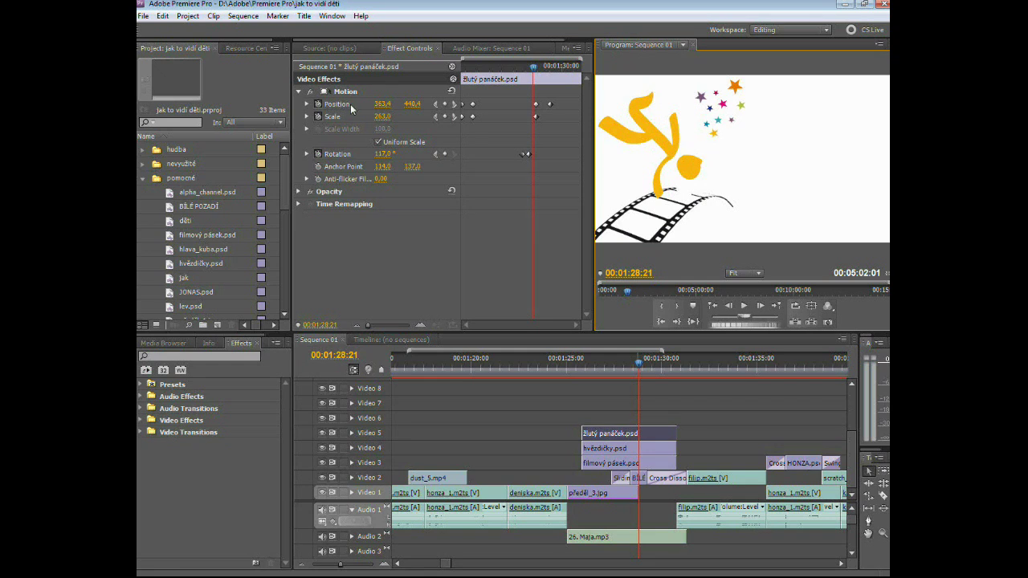
click(760, 307)
click(760, 307)
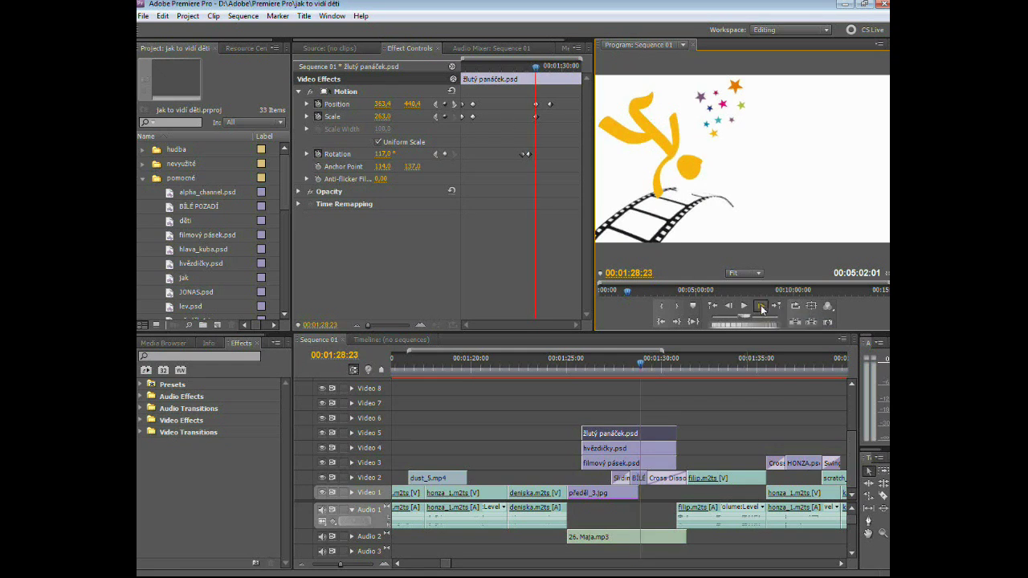
click(761, 307)
click(761, 307)
click(760, 307)
click(761, 307)
click(761, 307)
click(761, 307)
click(760, 307)
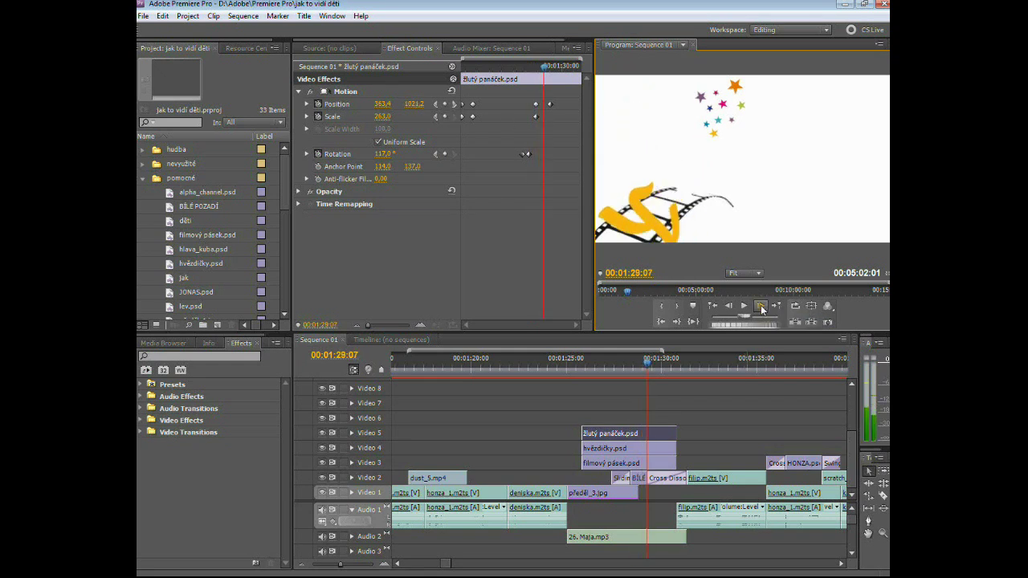
click(761, 306)
click(760, 306)
click(761, 307)
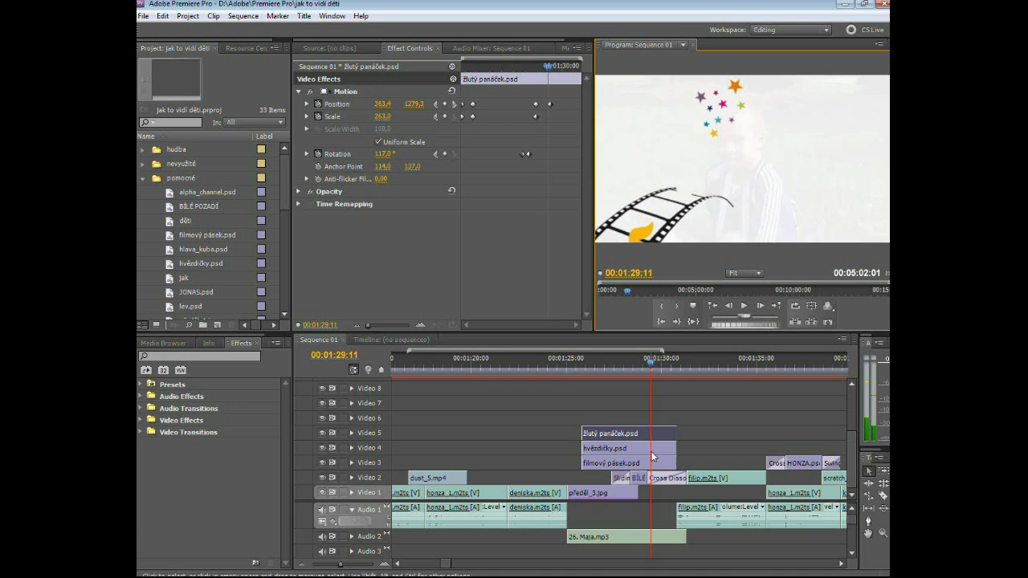
click(636, 446)
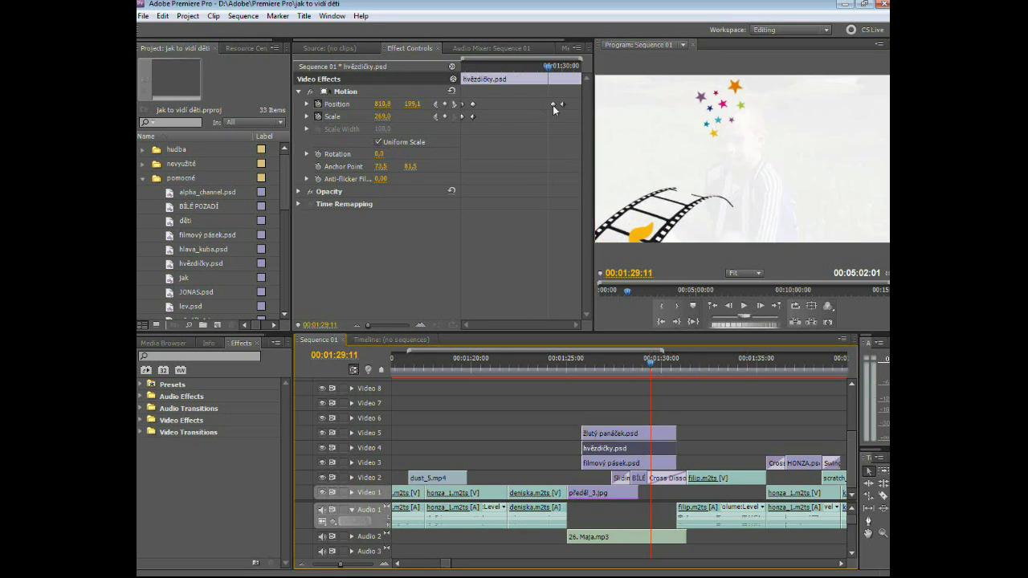
Step frame by frame as the stars slide out to 00:01:30:00, and select filmový pásek.psd.
click(760, 311)
click(760, 307)
click(760, 307)
click(761, 307)
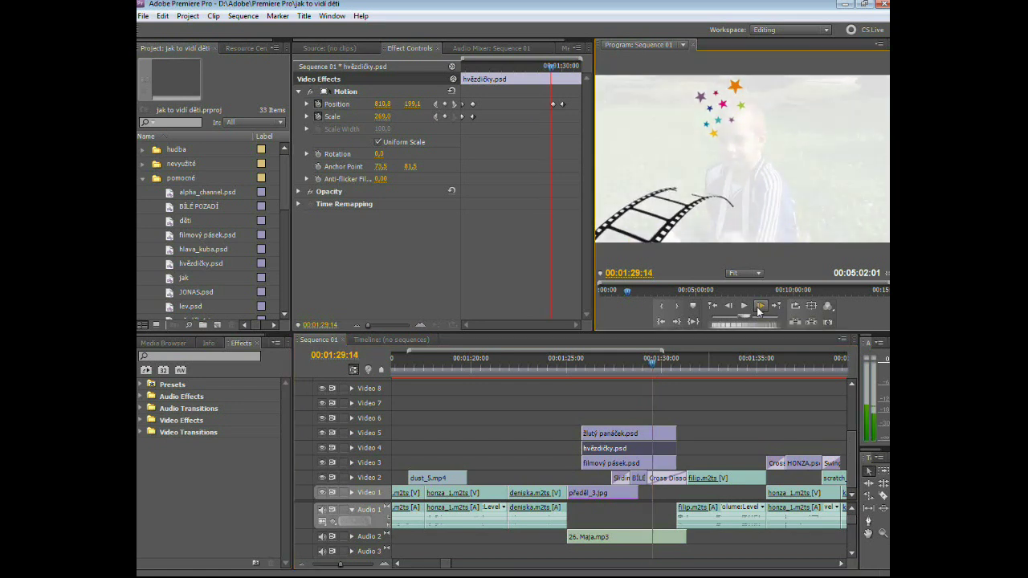
click(761, 307)
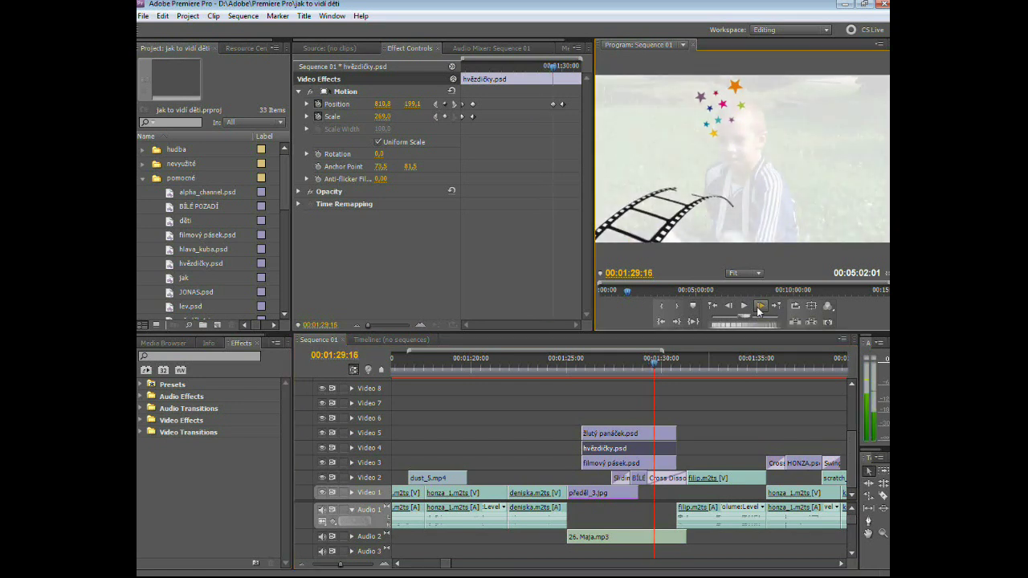
click(759, 309)
click(759, 309)
click(759, 309)
click(759, 309)
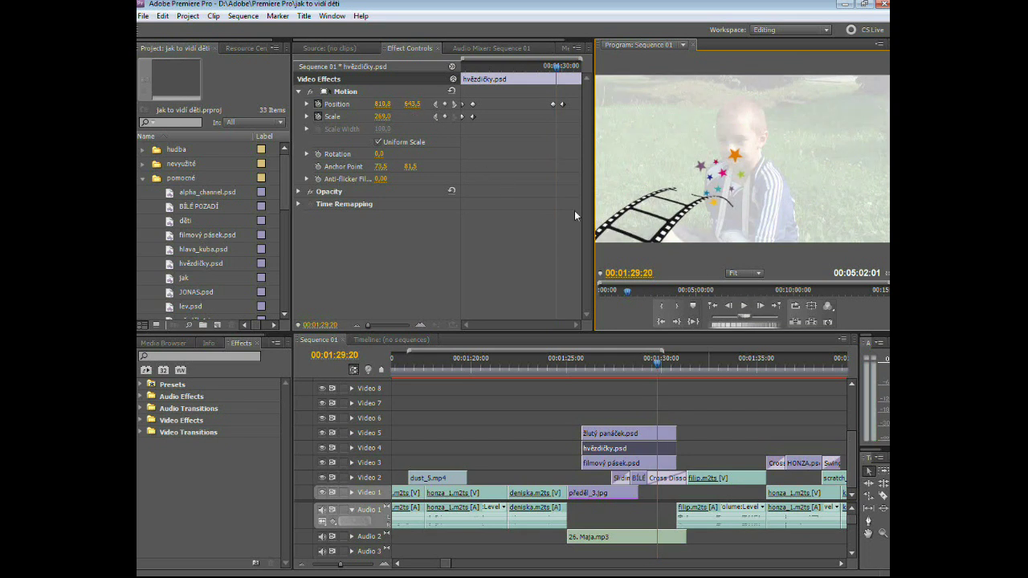
click(760, 307)
click(760, 306)
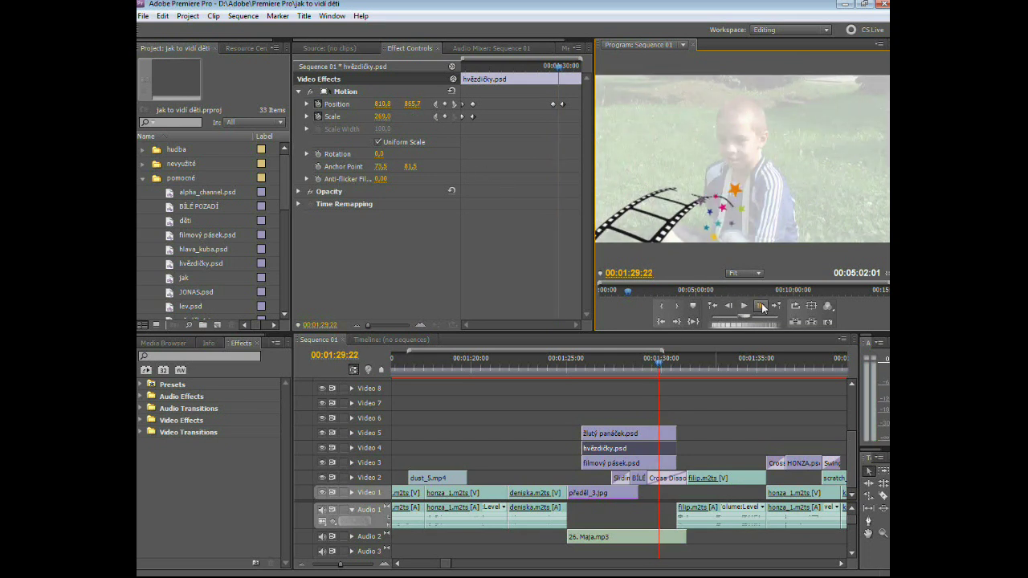
click(761, 307)
click(761, 307)
click(760, 306)
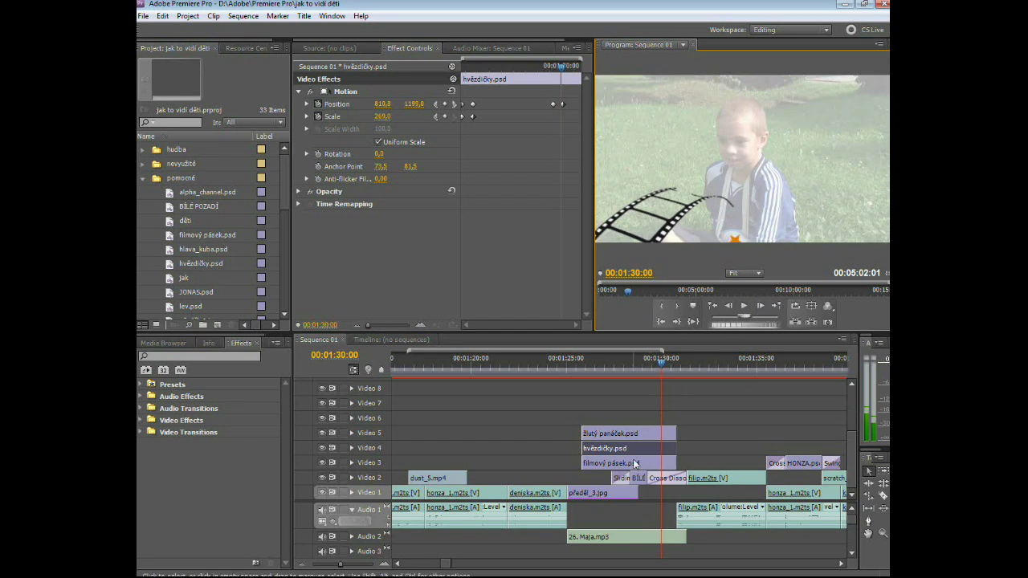
click(637, 464)
click(761, 307)
Step the film strip graphic frame by frame as it slides out of frame.
click(761, 307)
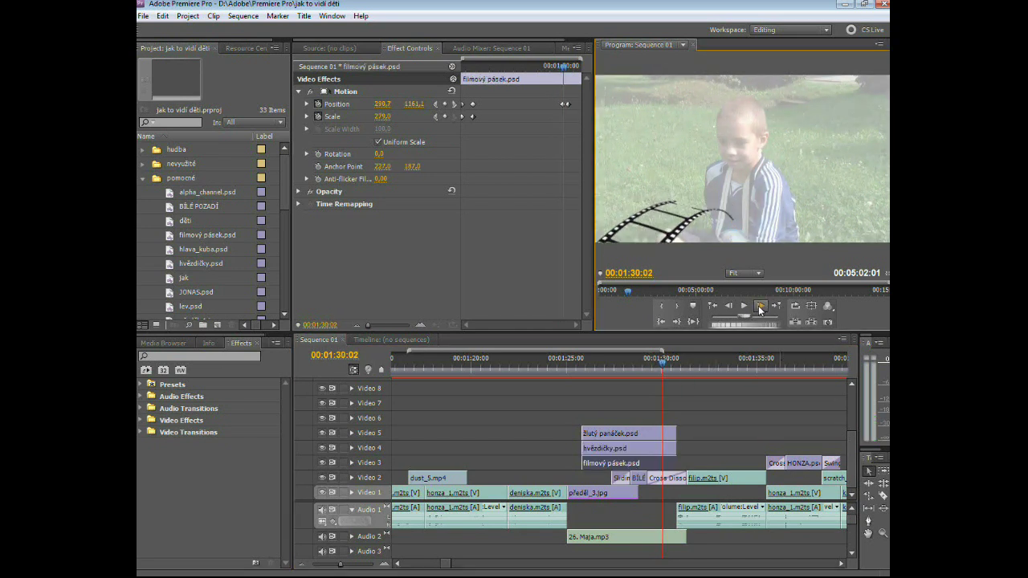
click(761, 306)
click(760, 307)
click(760, 307)
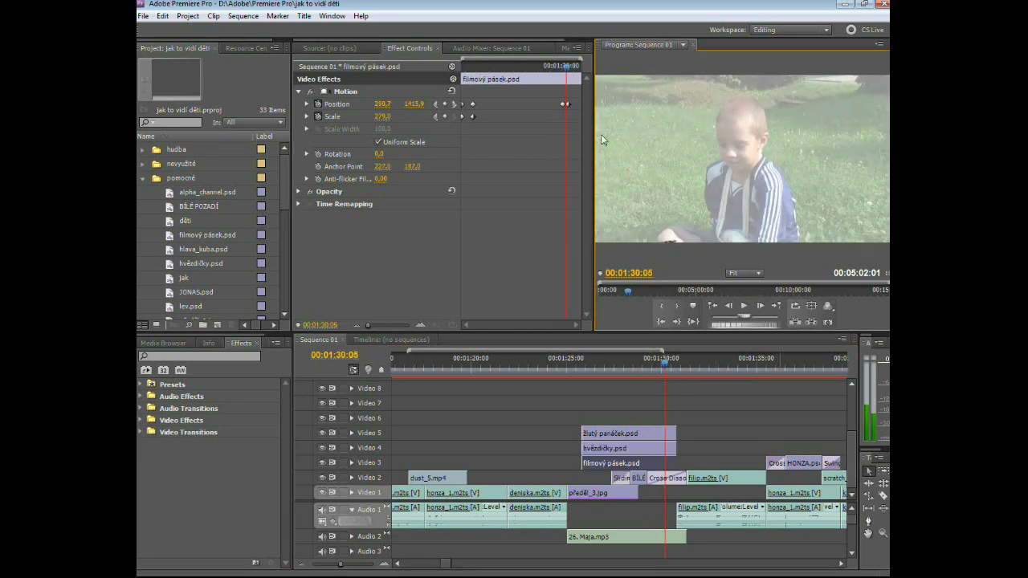
Replay the graphics animation from 00:01:25:20, stopping at 00:01:30:24 on the boy's clip.
click(659, 363)
drag(660, 363, 584, 362)
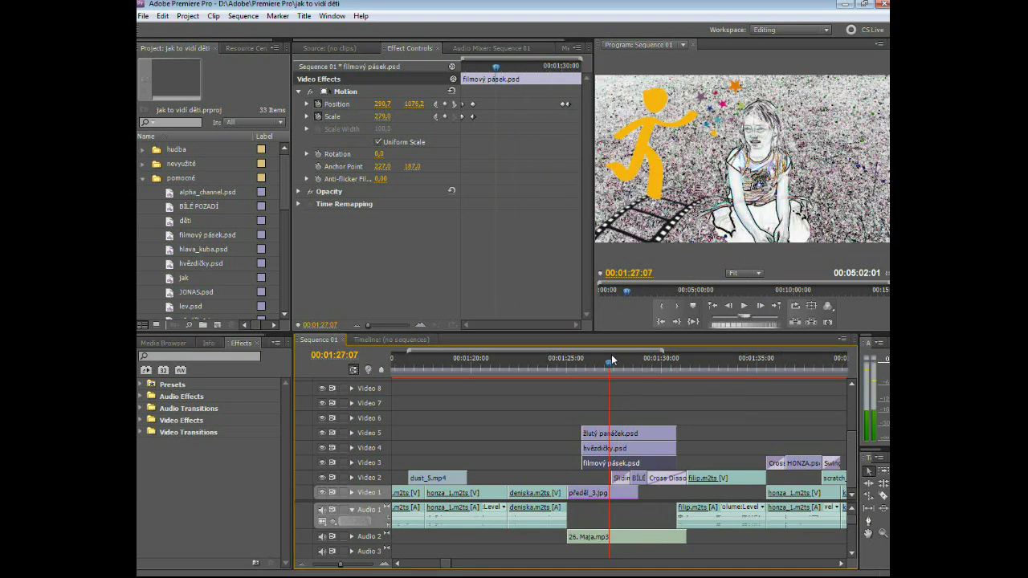
key(space)
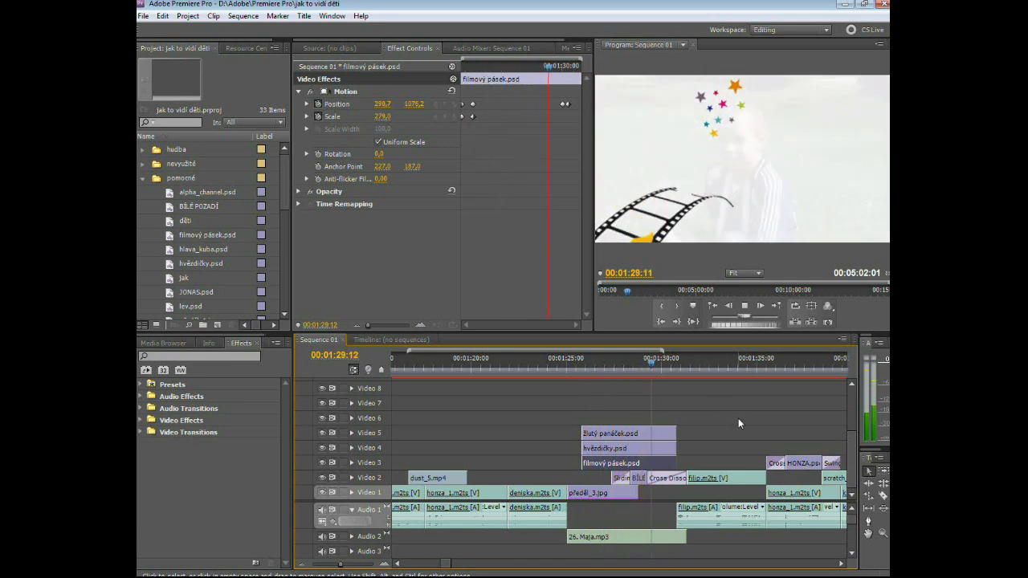
key(space)
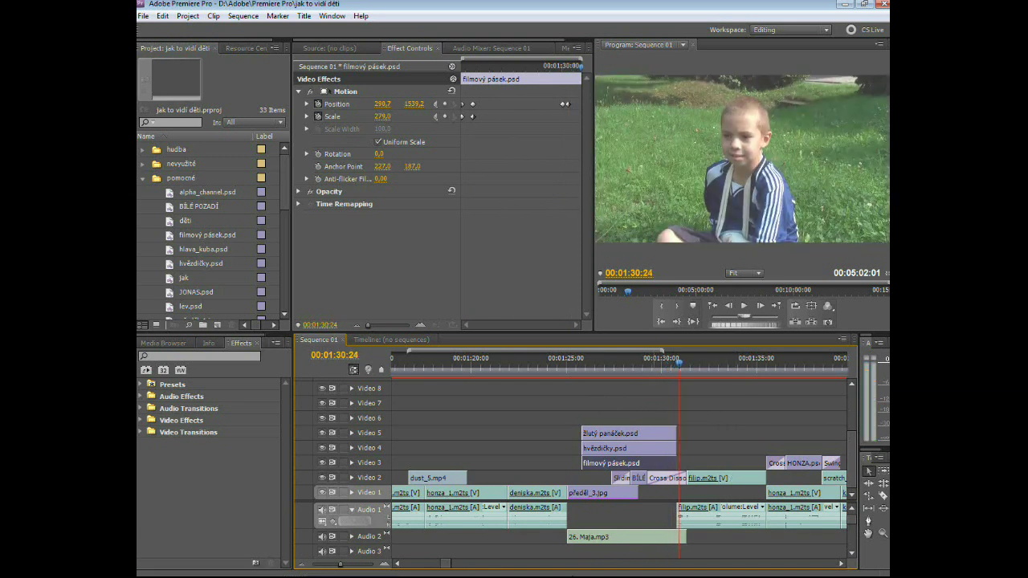
drag(444, 569, 457, 573)
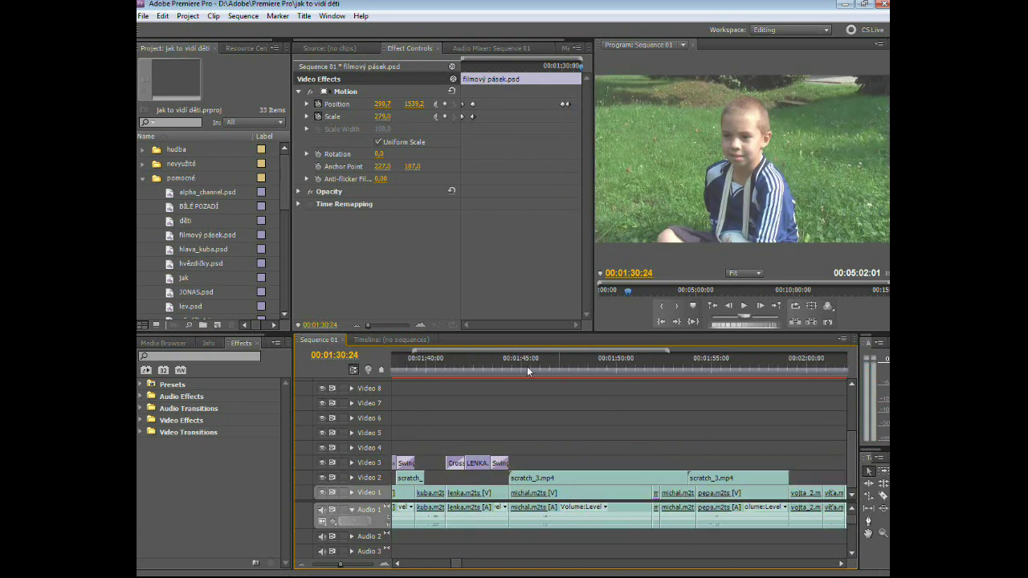
Move to the later clips around 3:37 and play into the girl's clip at 3:38:22.
drag(525, 364, 617, 364)
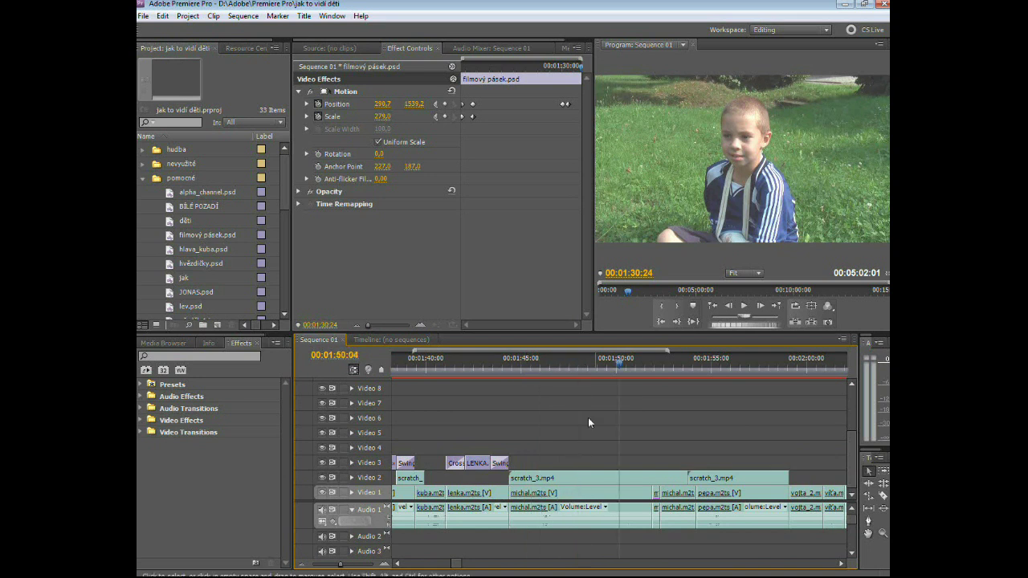
drag(457, 568, 514, 568)
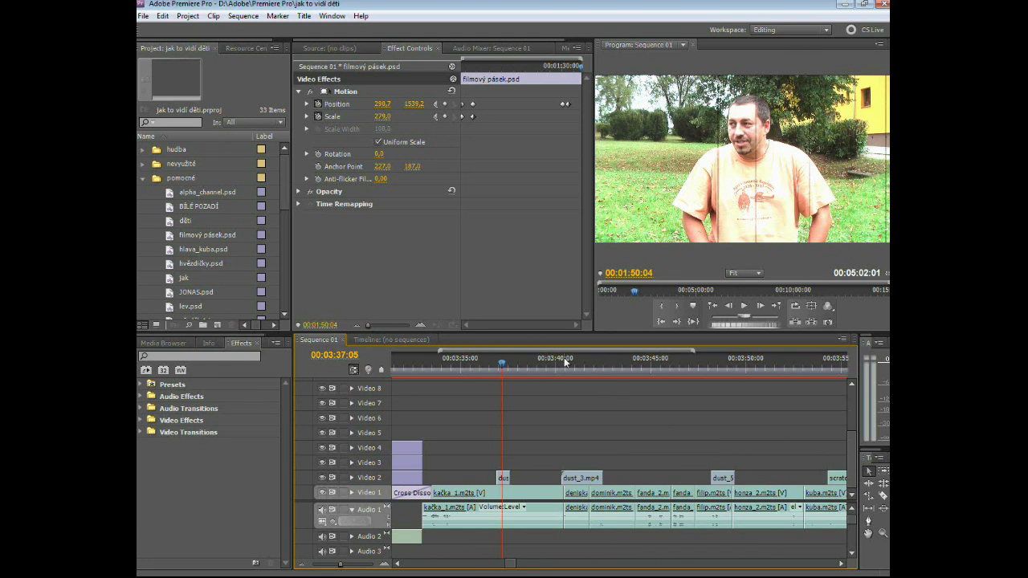
key(space)
click(535, 372)
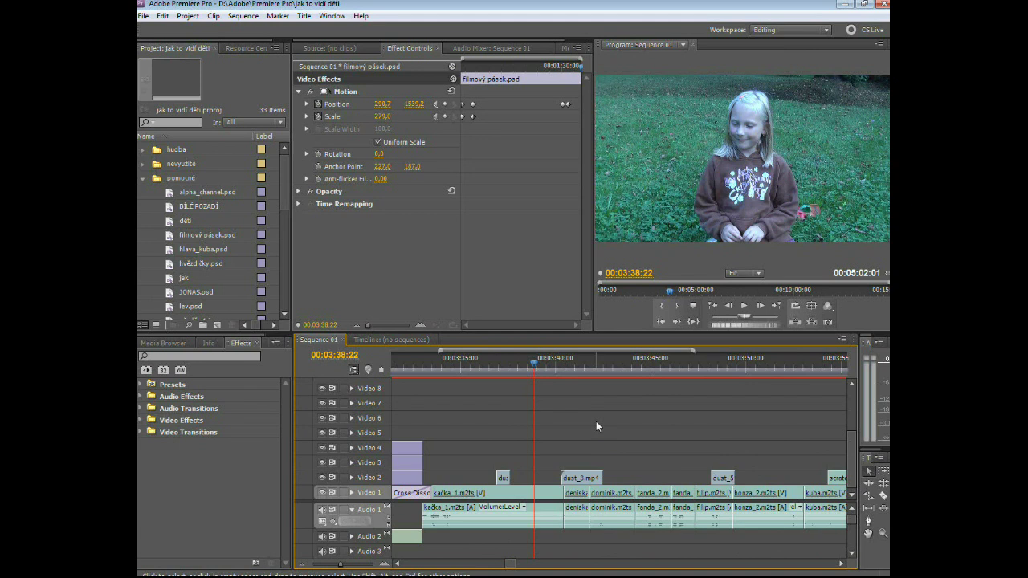
Collapse the pomocné folder and scrub through the girl's clip to about 00:03:50:16.
click(143, 178)
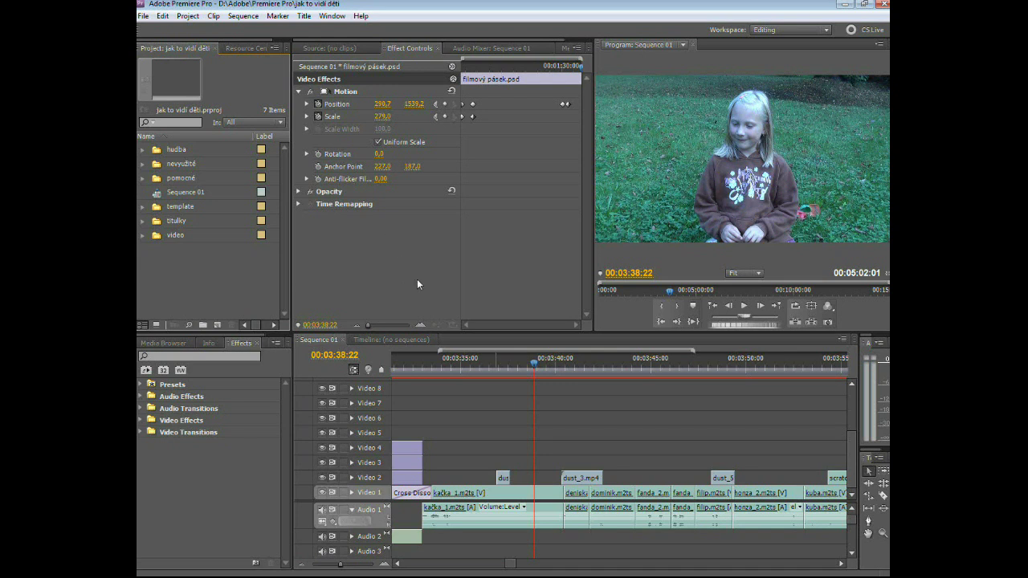
drag(536, 364, 530, 366)
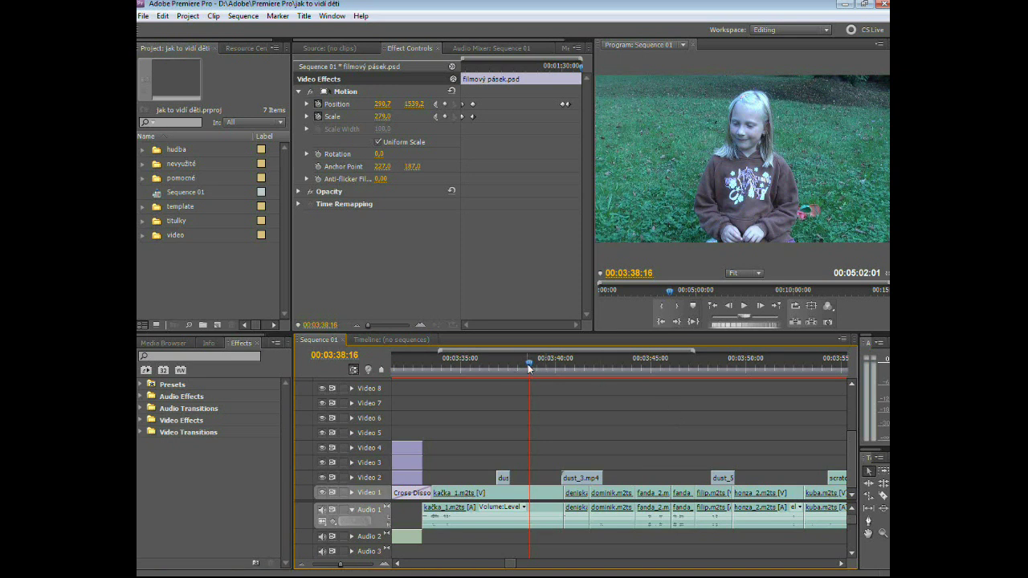
drag(601, 367, 683, 367)
click(759, 363)
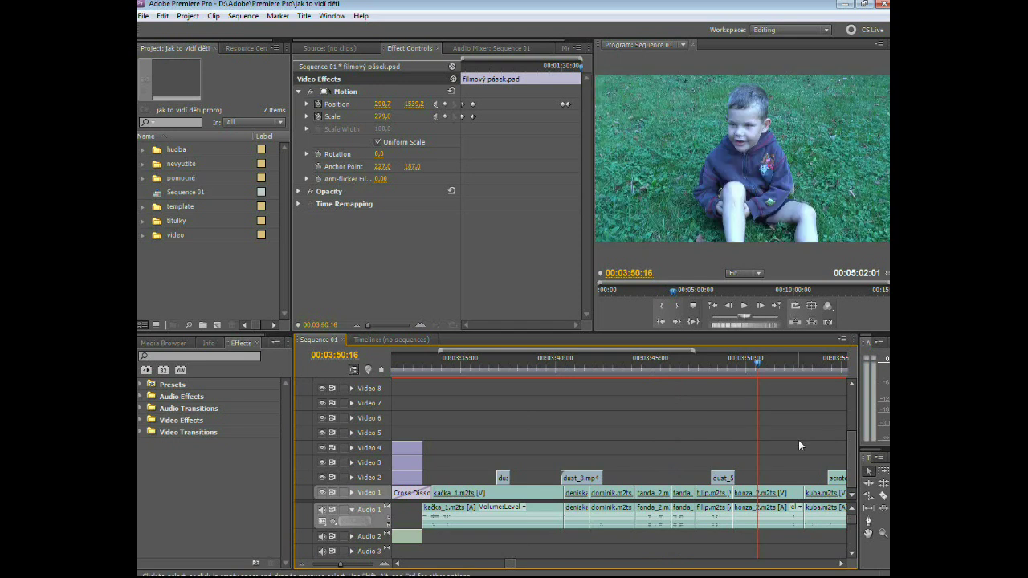